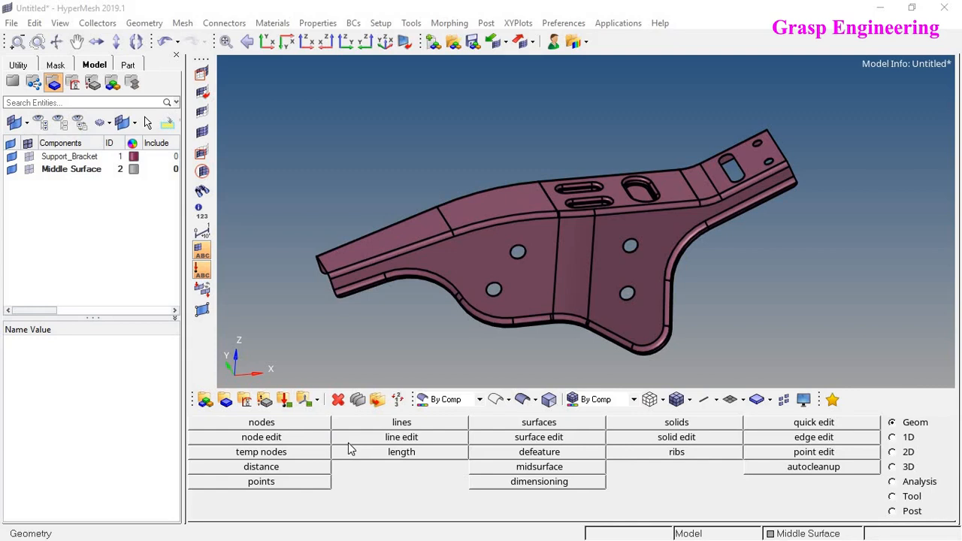
pyautogui.click(291, 422)
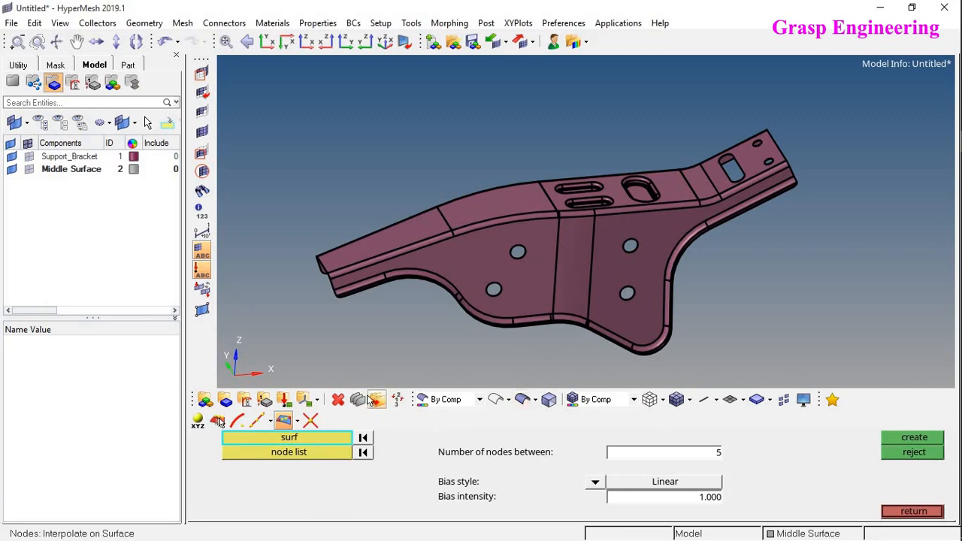
pyautogui.click(911, 511)
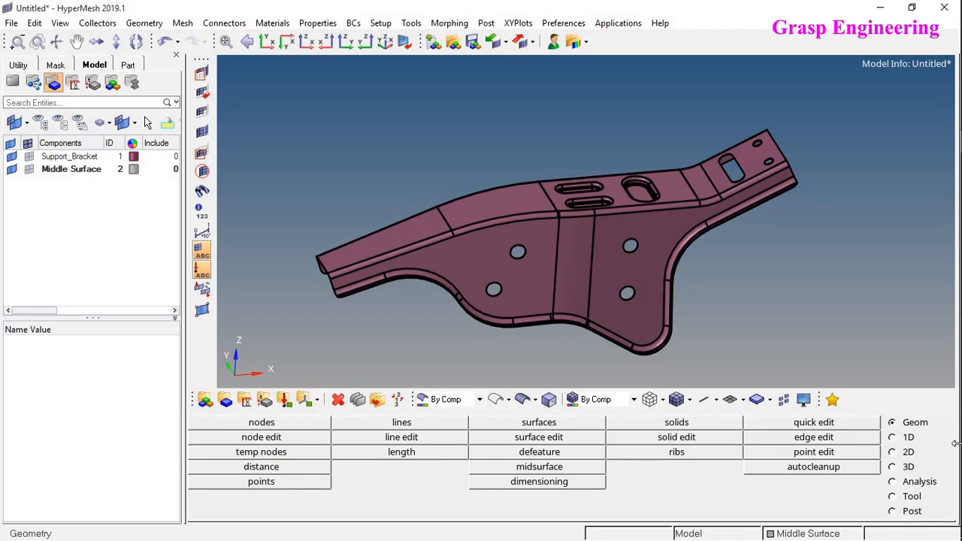
pyautogui.click(425, 423)
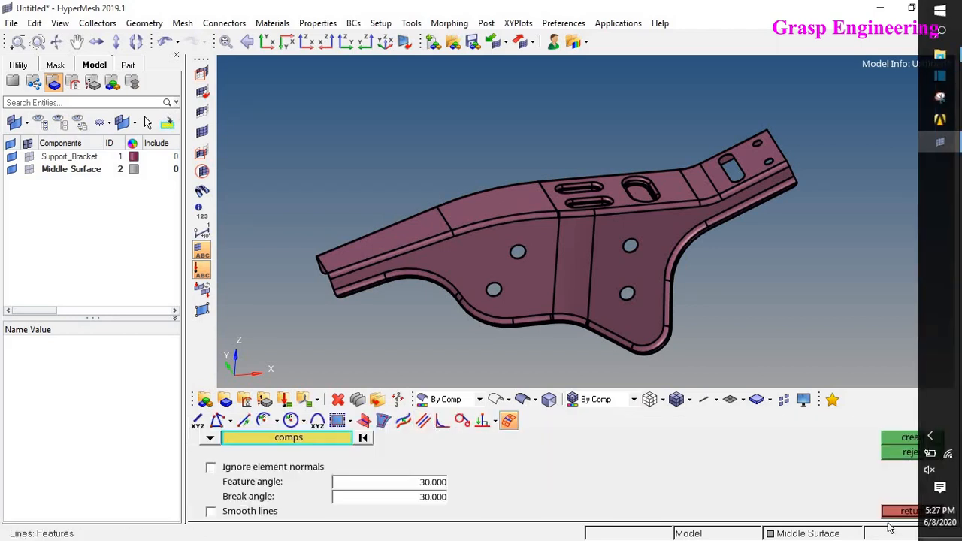
pyautogui.click(913, 511)
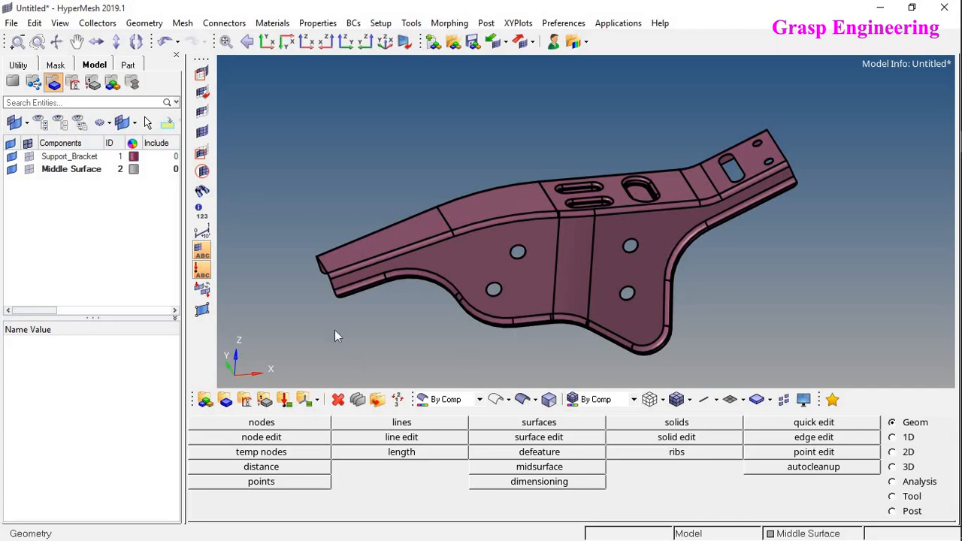
pyautogui.keyDown('ctrl'); pyautogui.moveTo(448, 297); pyautogui.dragTo(496, 278, button='right'); pyautogui.keyUp('ctrl')
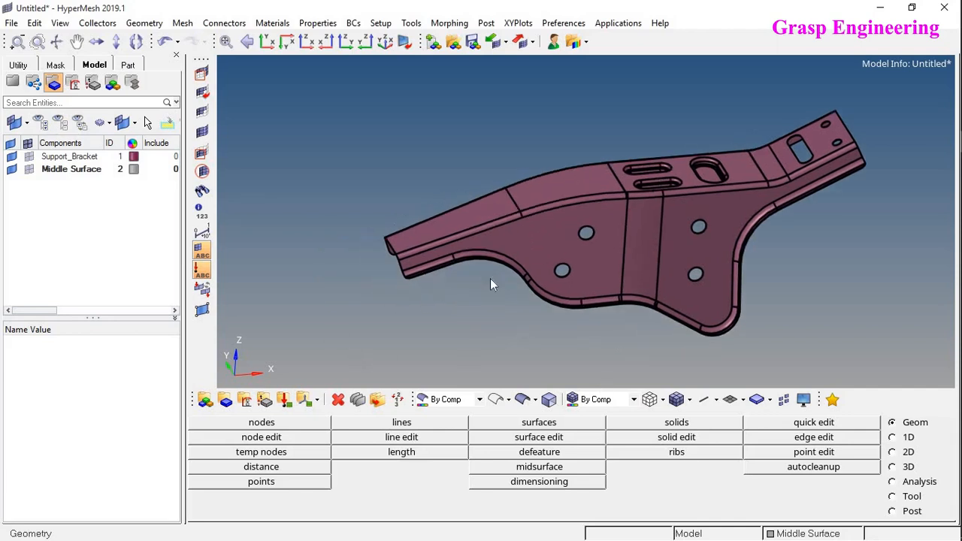
# Create a node from XYZ coordinates with x, y and z each set to 50
pyautogui.click(296, 423)
pyautogui.keyDown('ctrl'); pyautogui.moveTo(649, 288); pyautogui.dragTo(595, 289, button='right'); pyautogui.keyUp('ctrl')
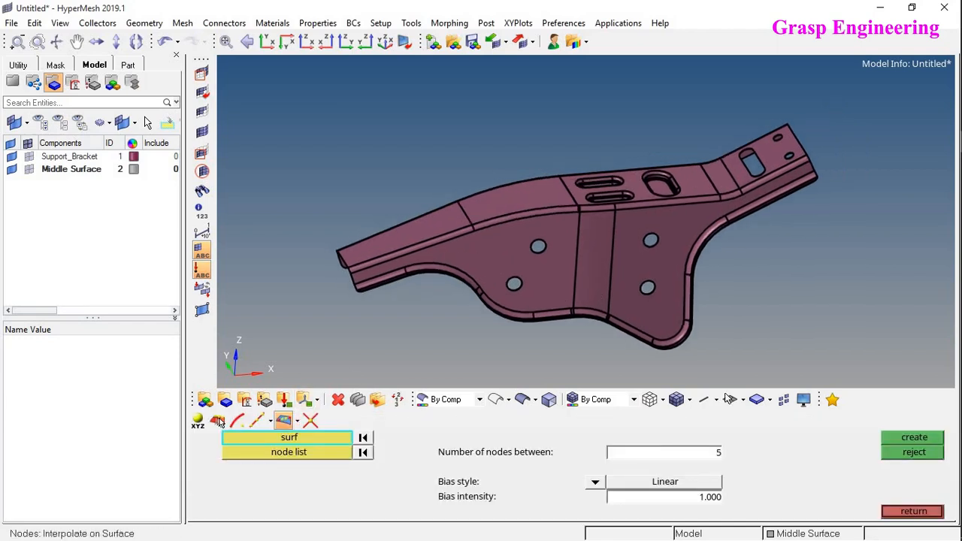
pyautogui.click(197, 423)
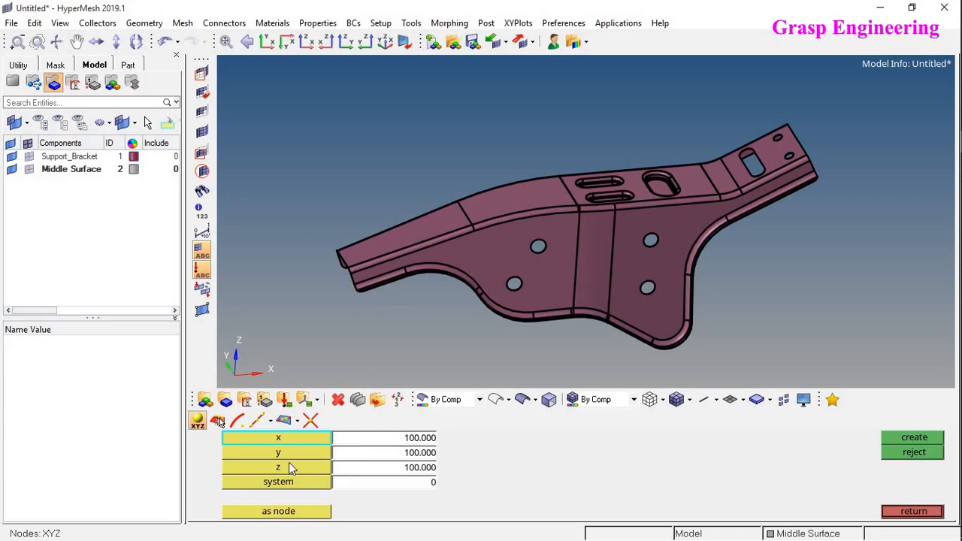
pyautogui.keyDown('ctrl'); pyautogui.moveTo(694, 163); pyautogui.dragTo(752, 106, button='right'); pyautogui.keyUp('ctrl')
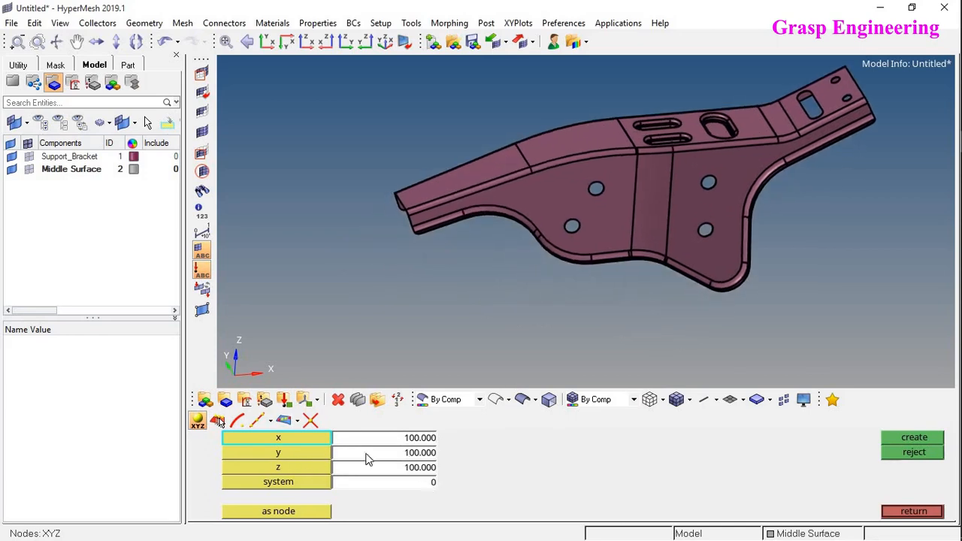
pyautogui.click(408, 437)
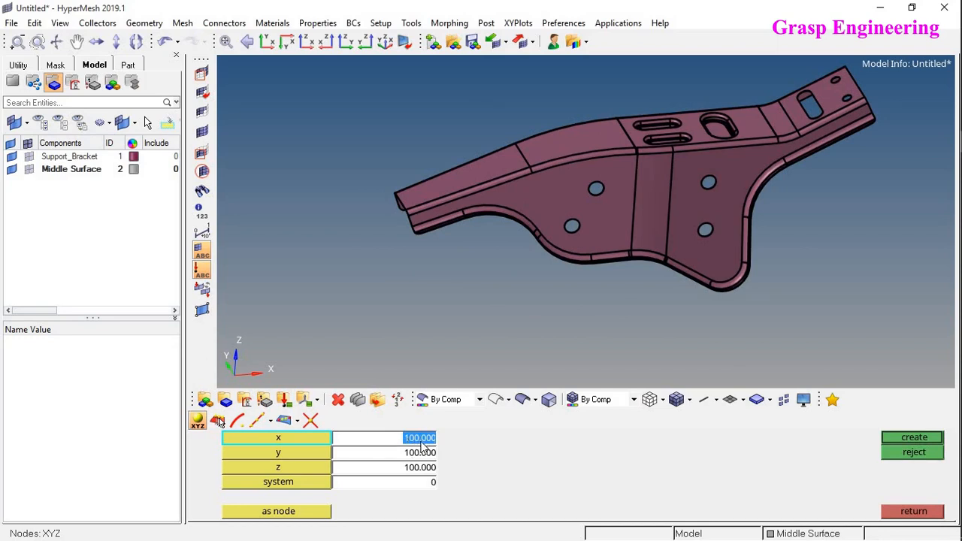
pyautogui.write('50.000')
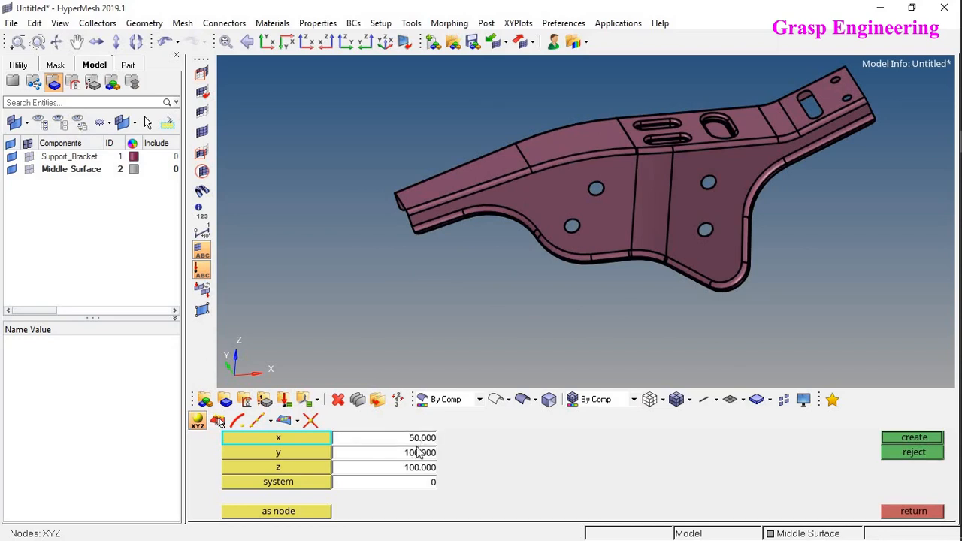
pyautogui.doubleClick(418, 452)
pyautogui.write('50.00050.000')
pyautogui.click(888, 441)
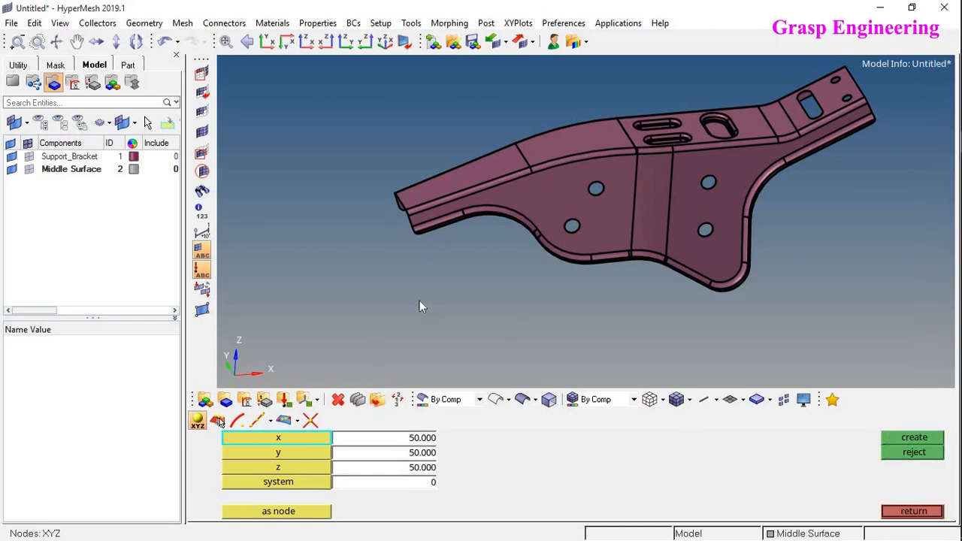
# Examine the new node's position relative to the bracket from several angles, and look closely at the bracket's upper surface edges
pyautogui.press('f')
pyautogui.keyDown('ctrl'); pyautogui.scroll(-4, 645, 278); pyautogui.keyUp('ctrl')
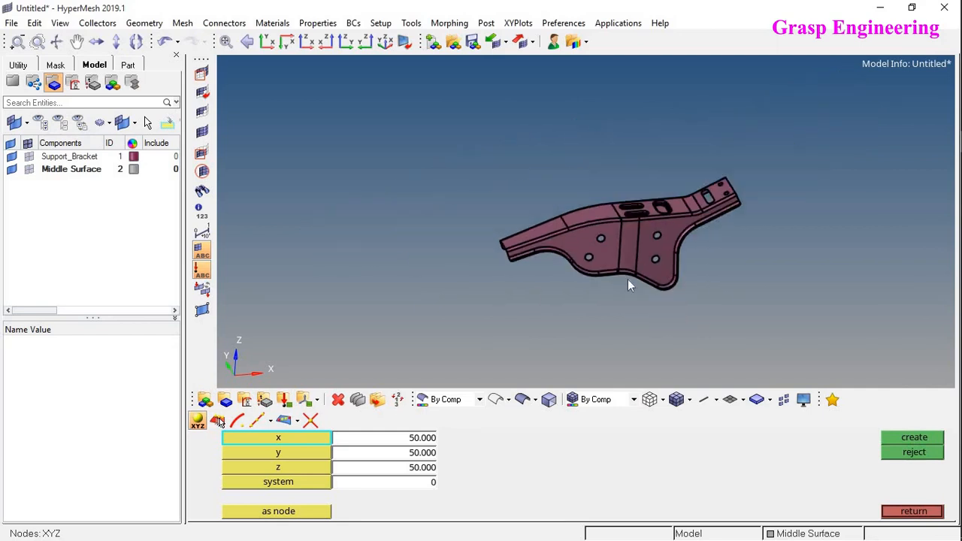
pyautogui.keyDown('ctrl'); pyautogui.moveTo(631, 196); pyautogui.dragTo(534, 343); pyautogui.keyUp('ctrl')
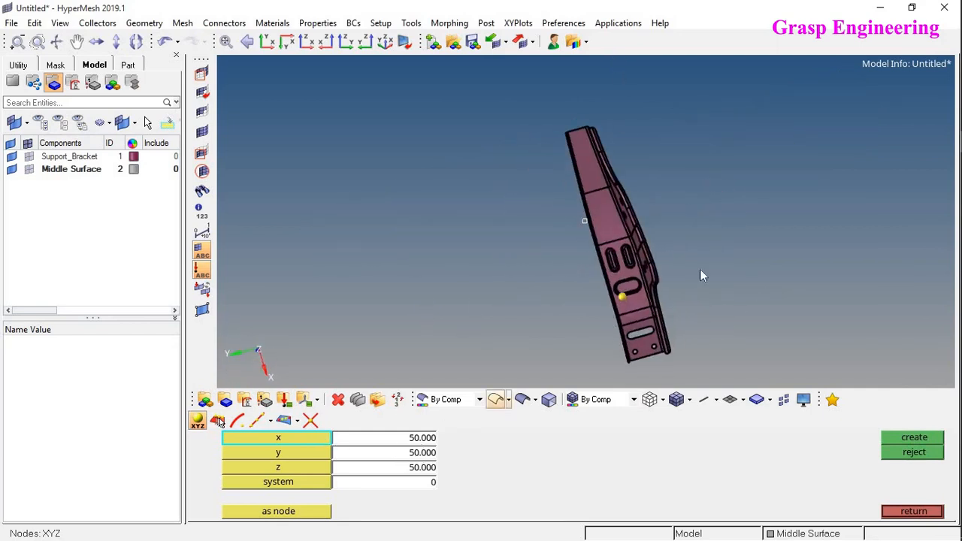
pyautogui.keyDown('ctrl'); pyautogui.moveTo(649, 261); pyautogui.dragTo(467, 227); pyautogui.keyUp('ctrl')
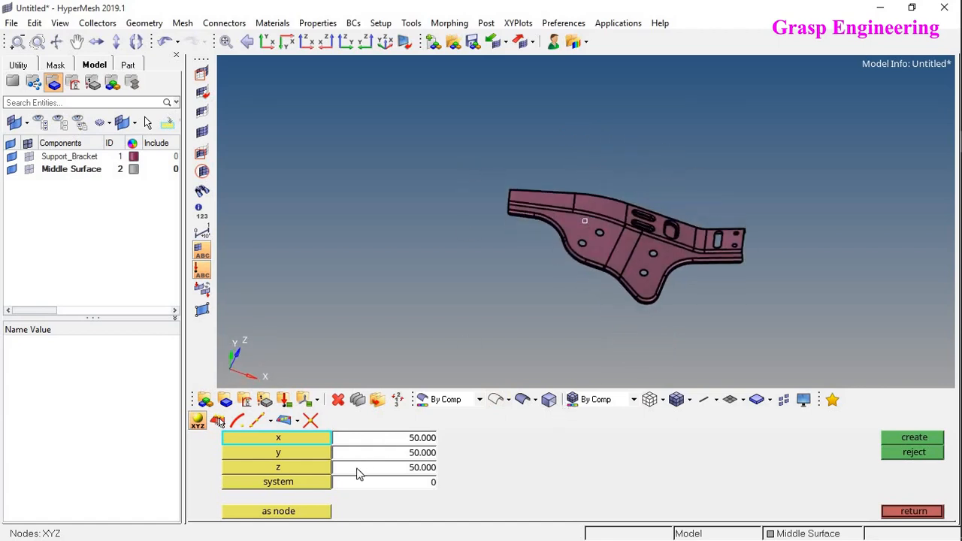
pyautogui.keyDown('ctrl'); pyautogui.moveTo(686, 179); pyautogui.dragTo(379, 415); pyautogui.keyUp('ctrl')
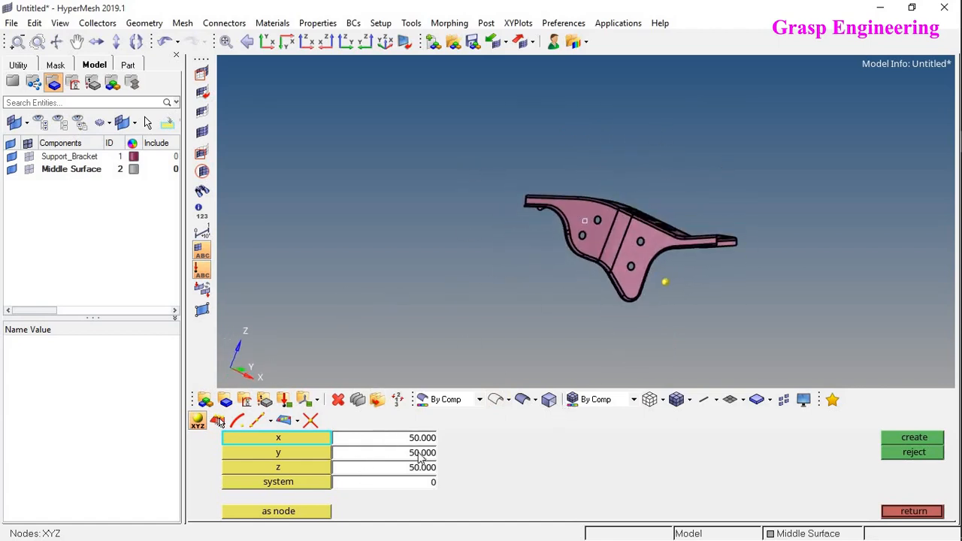
pyautogui.scroll(3, 665, 260)
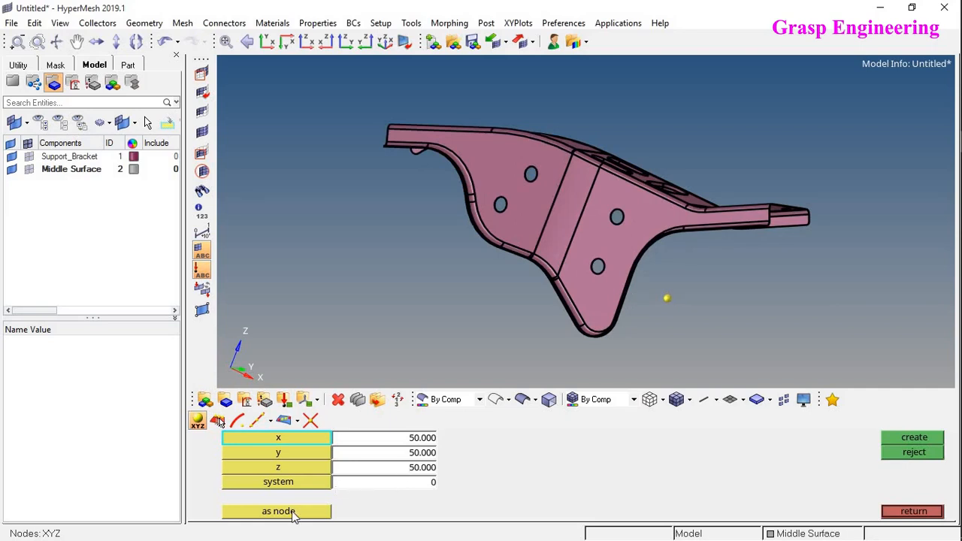
pyautogui.keyDown('ctrl'); pyautogui.moveTo(653, 230); pyautogui.dragTo(743, 287, button='right'); pyautogui.keyUp('ctrl')
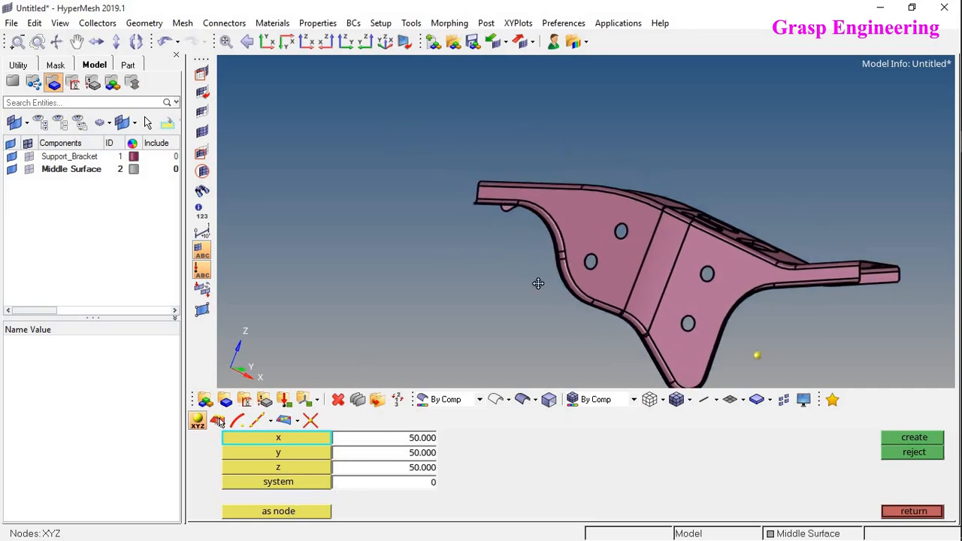
pyautogui.keyDown('ctrl'); pyautogui.moveTo(539, 283); pyautogui.dragTo(552, 280); pyautogui.keyUp('ctrl')
pyautogui.scroll(4, 553, 273)
pyautogui.scroll(3, 571, 240)
pyautogui.keyDown('ctrl'); pyautogui.moveTo(576, 348); pyautogui.dragTo(598, 478, button='right'); pyautogui.keyUp('ctrl')
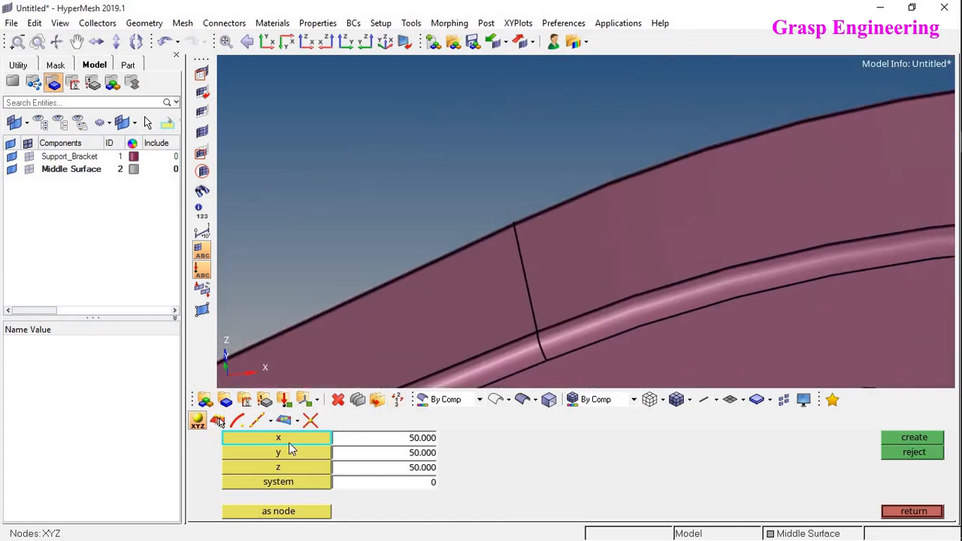
pyautogui.keyDown('ctrl'); pyautogui.moveTo(554, 185); pyautogui.dragTo(575, 249); pyautogui.keyUp('ctrl')
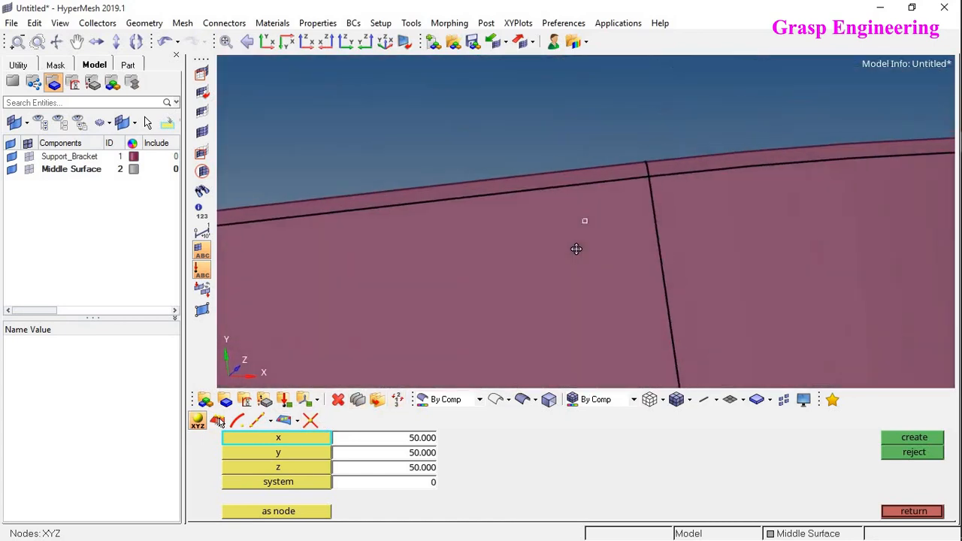
pyautogui.keyDown('ctrl'); pyautogui.moveTo(735, 233); pyautogui.dragTo(613, 145, button='right'); pyautogui.keyUp('ctrl')
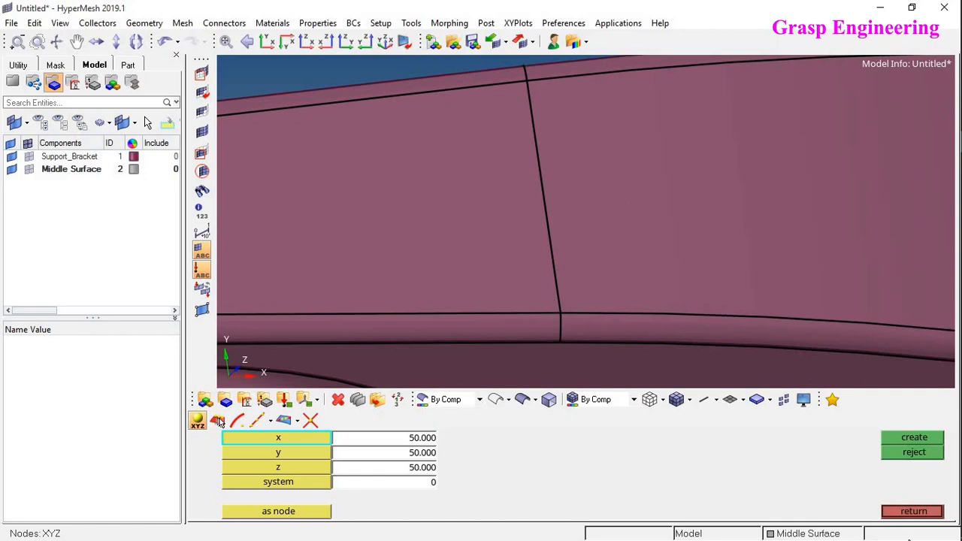
# Automesh the flat top surface at the bracket's narrow end with element size 20 and mixed mesh type
pyautogui.click(911, 511)
pyautogui.click(891, 451)
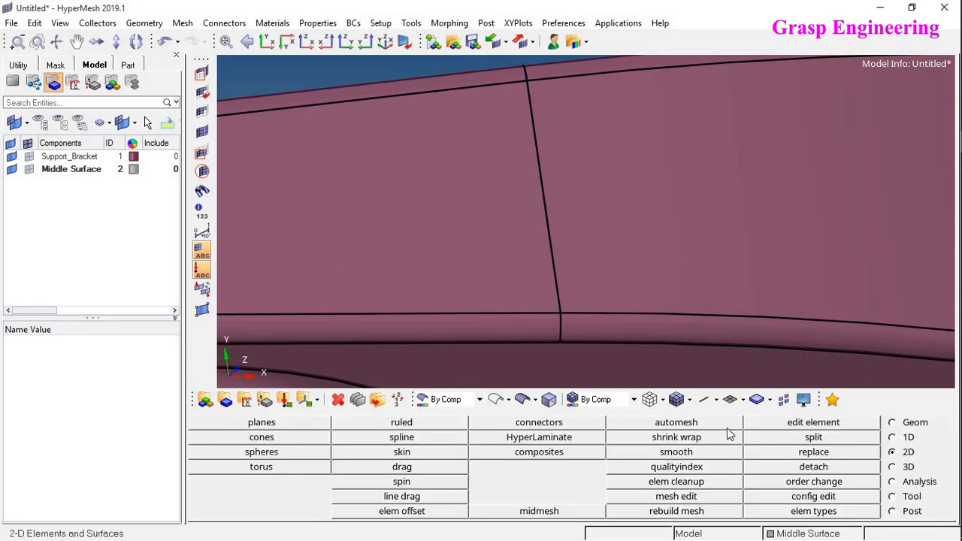
pyautogui.click(676, 422)
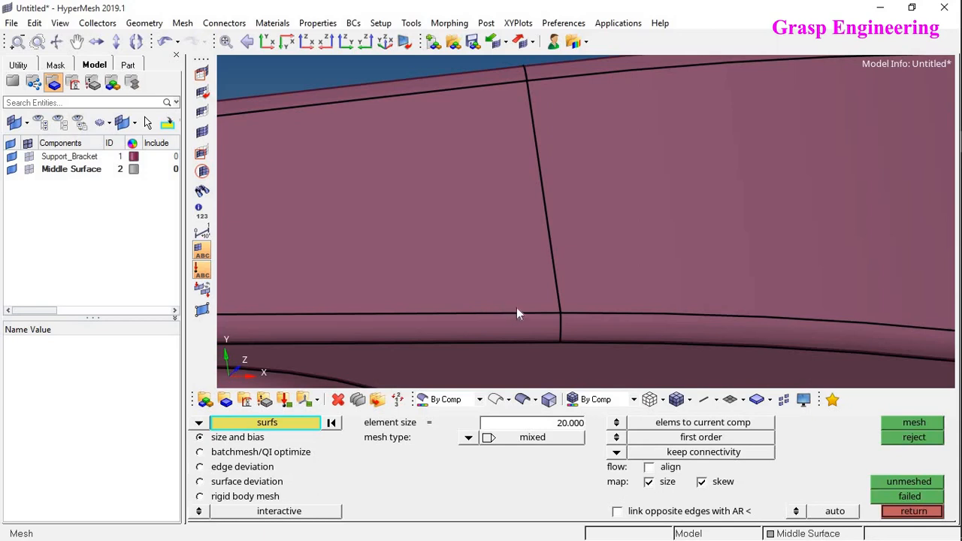
pyautogui.click(516, 309)
pyautogui.click(913, 423)
pyautogui.click(920, 516)
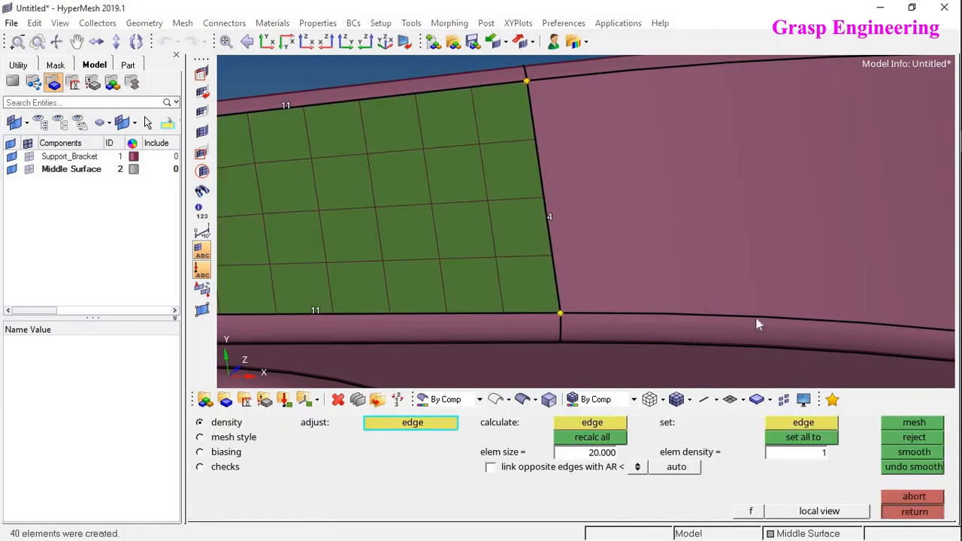
# Hide the Support_Bracket geometry so only the Middle Surface component with its mesh is displayed
pyautogui.keyDown('ctrl'); pyautogui.scroll(-6, 706, 274); pyautogui.keyUp('ctrl')
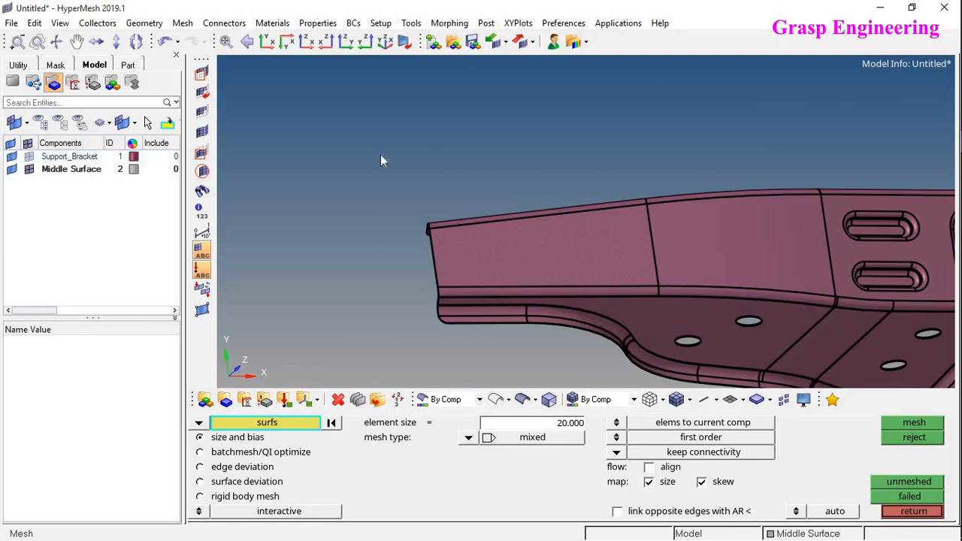
pyautogui.keyDown('ctrl'); pyautogui.scroll(-4, 535, 244); pyautogui.keyUp('ctrl')
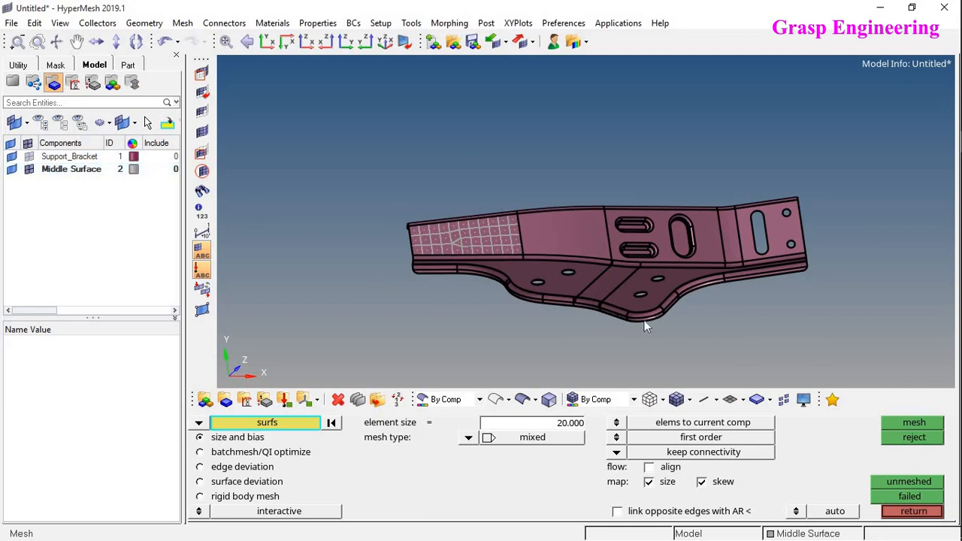
pyautogui.click(29, 157)
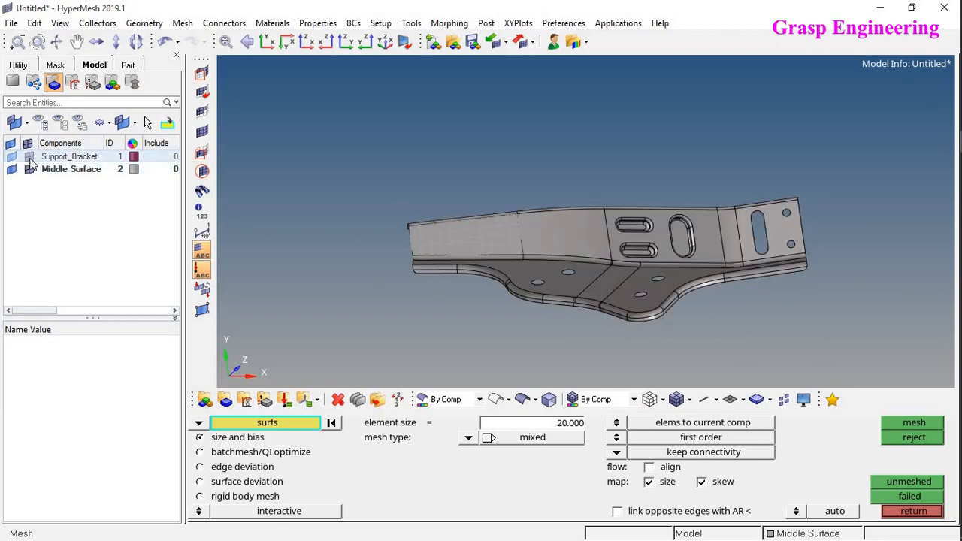
pyautogui.keyDown('ctrl'); pyautogui.moveTo(625, 207); pyautogui.dragTo(564, 202); pyautogui.keyUp('ctrl')
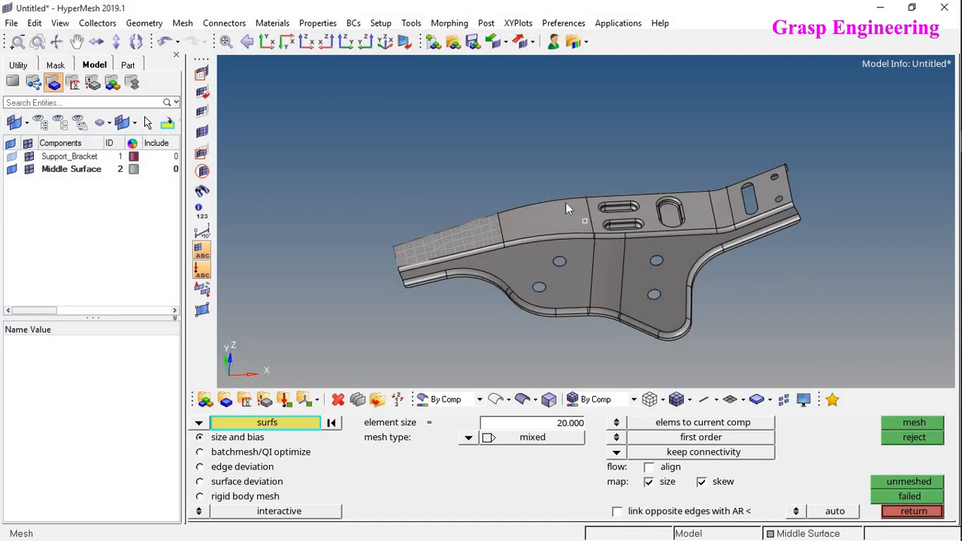
# Colour the geometry By Topo and show the elements shaded with mesh lines
pyautogui.click(480, 400)
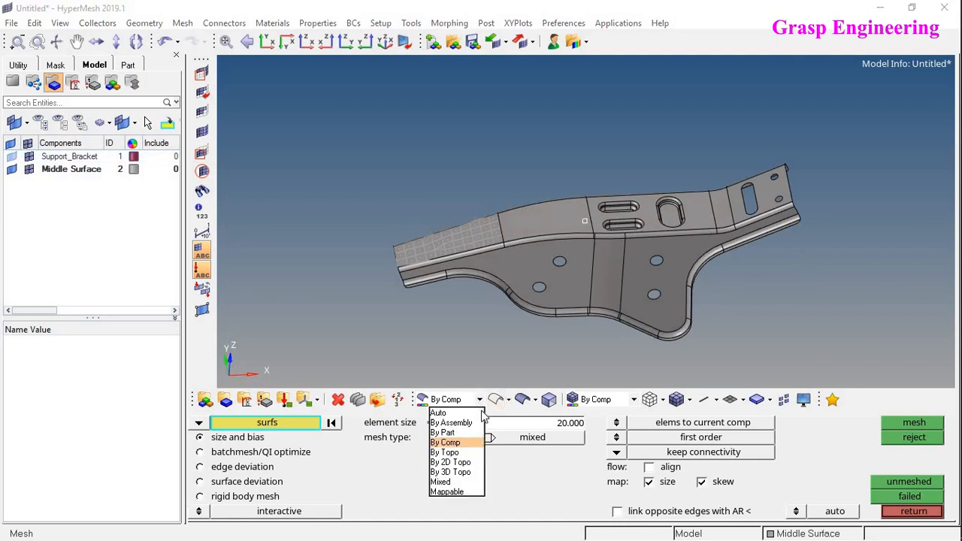
pyautogui.click(445, 452)
pyautogui.scroll(5, 489, 261)
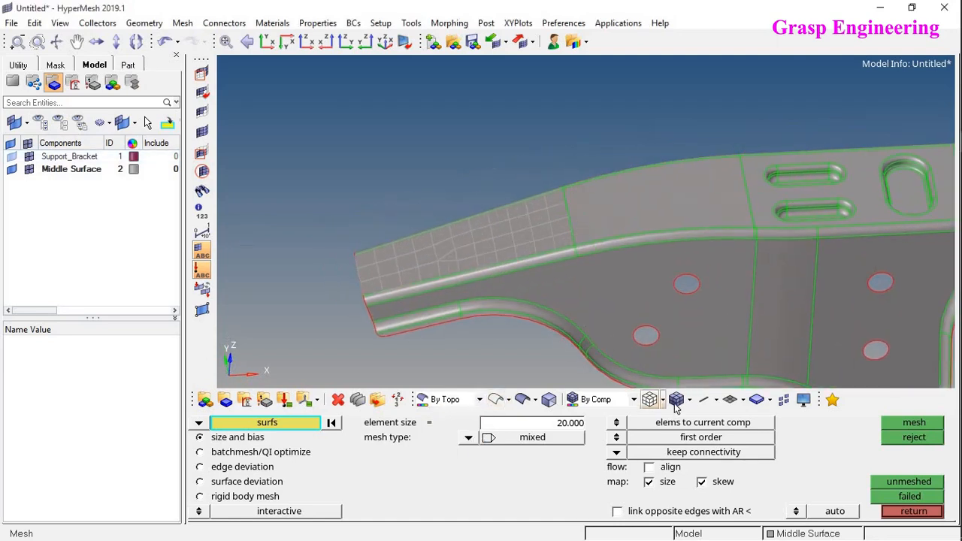
pyautogui.click(676, 404)
pyautogui.keyDown('ctrl'); pyautogui.moveTo(450, 156); pyautogui.dragTo(480, 158); pyautogui.keyUp('ctrl')
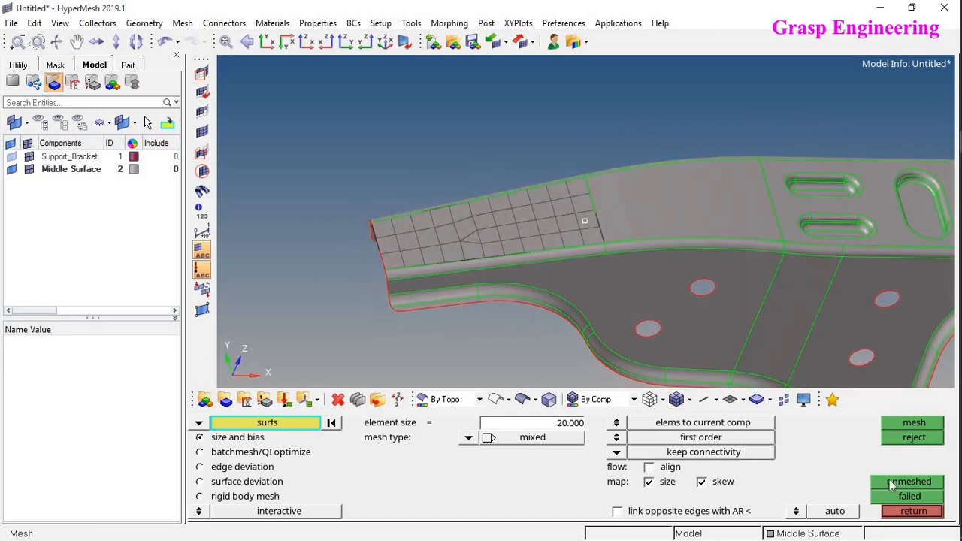
# Create an XYZ node using the coordinates of an existing mesh node on the meshed surface's lower edge: -381.965, -15.826, 169.617
pyautogui.click(901, 513)
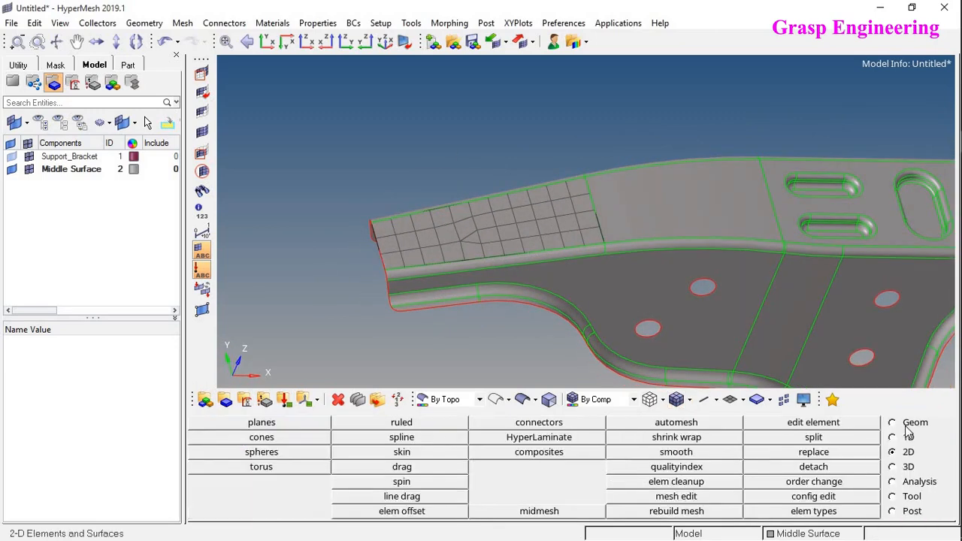
pyautogui.click(909, 423)
pyautogui.keyDown('ctrl'); pyautogui.moveTo(493, 243); pyautogui.dragTo(558, 234, button='right'); pyautogui.keyUp('ctrl')
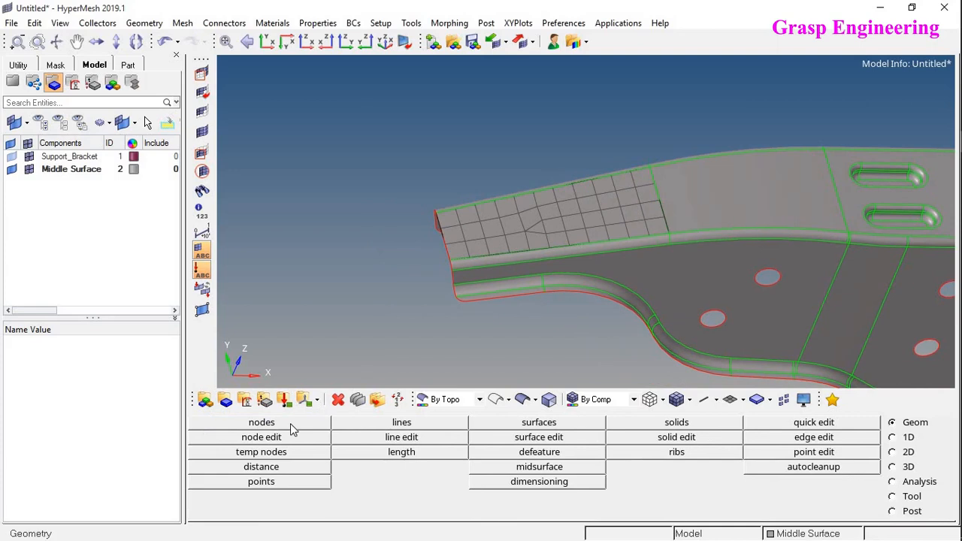
pyautogui.click(291, 423)
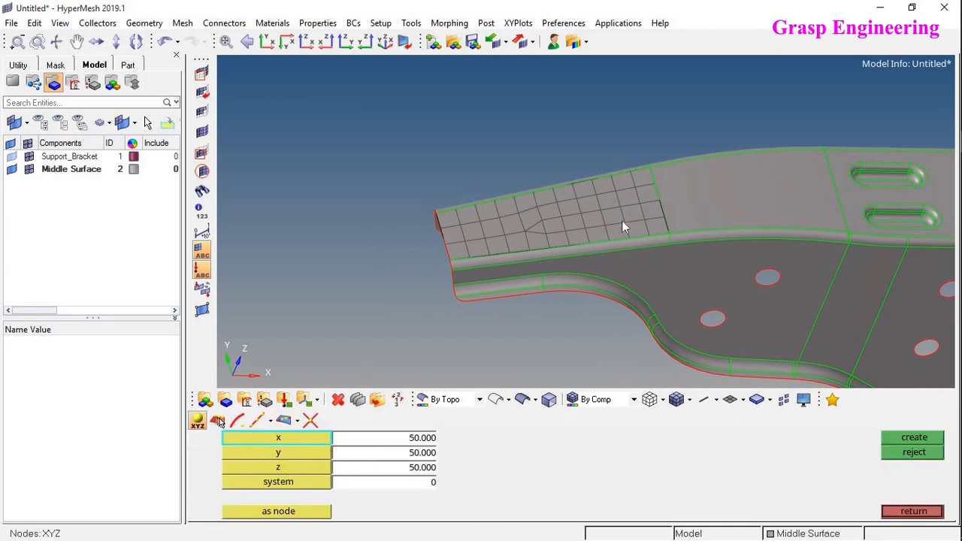
pyautogui.scroll(3, 622, 226)
pyautogui.click(610, 262)
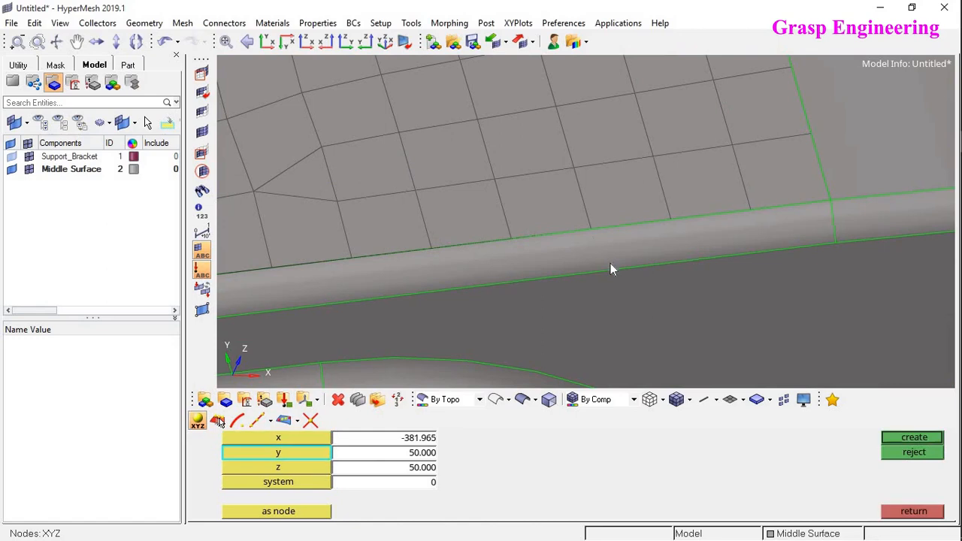
pyautogui.click(589, 227)
pyautogui.click(590, 226)
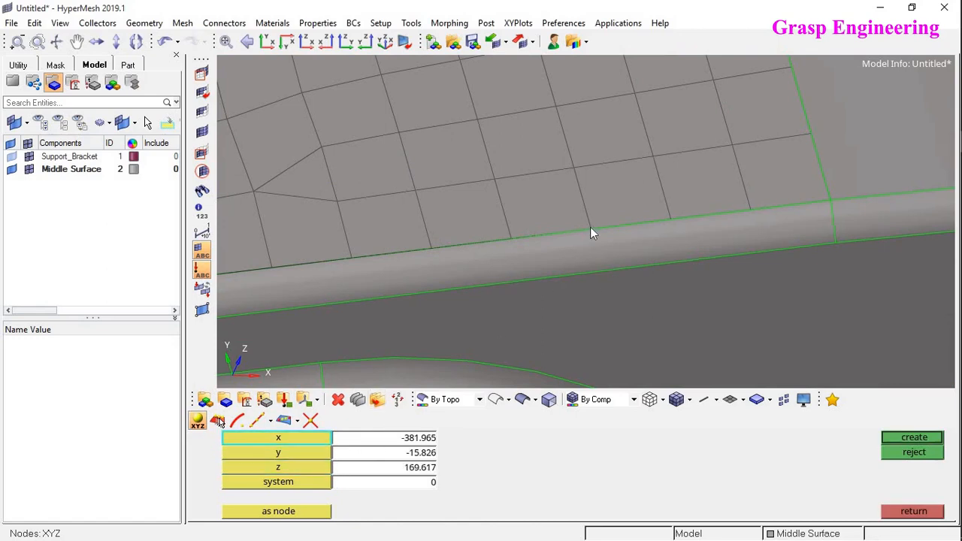
pyautogui.click(901, 440)
pyautogui.scroll(-3, 600, 272)
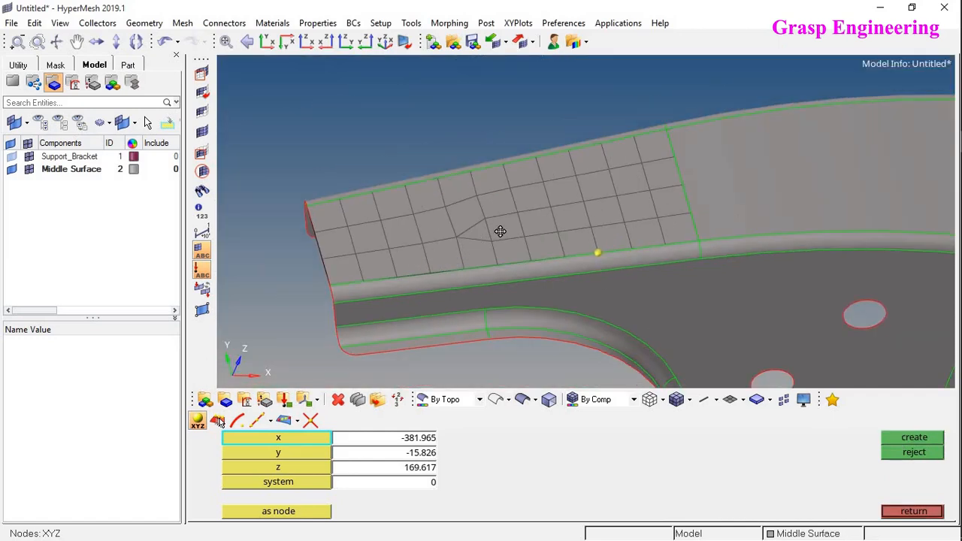
# Create a second XYZ node from the mesh node near the upper corner of the narrow end: -508.498, 41.231, 123.563
pyautogui.keyDown('ctrl'); pyautogui.moveTo(500, 231); pyautogui.dragTo(539, 218, button='right'); pyautogui.keyUp('ctrl')
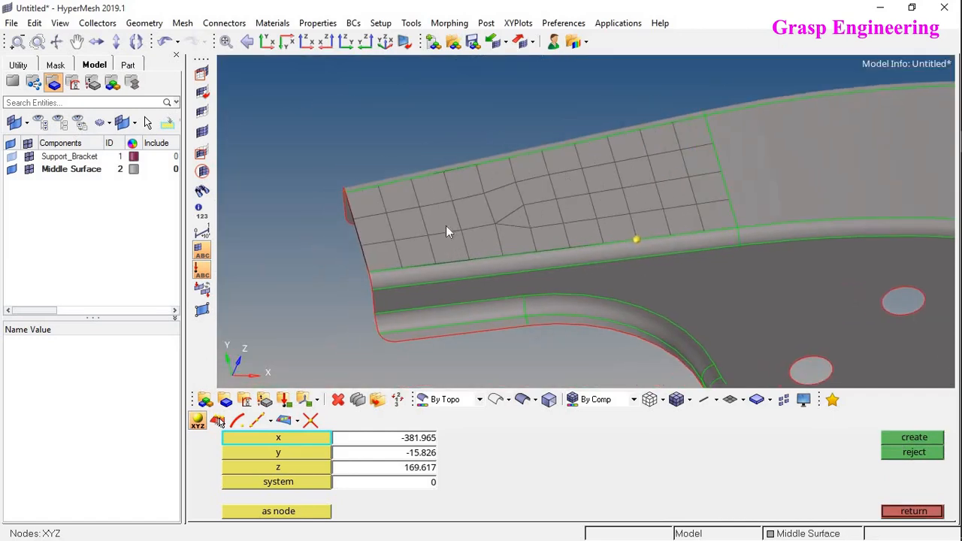
pyautogui.click(386, 211)
pyautogui.click(386, 212)
pyautogui.click(386, 212)
pyautogui.click(385, 212)
pyautogui.click(385, 212)
pyautogui.click(386, 212)
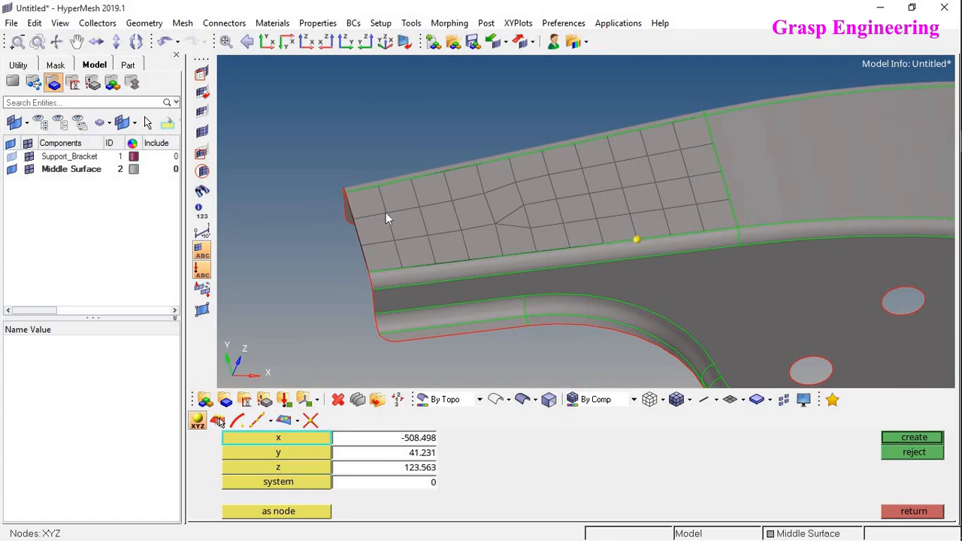
pyautogui.click(386, 212)
pyautogui.click(386, 211)
pyautogui.click(386, 212)
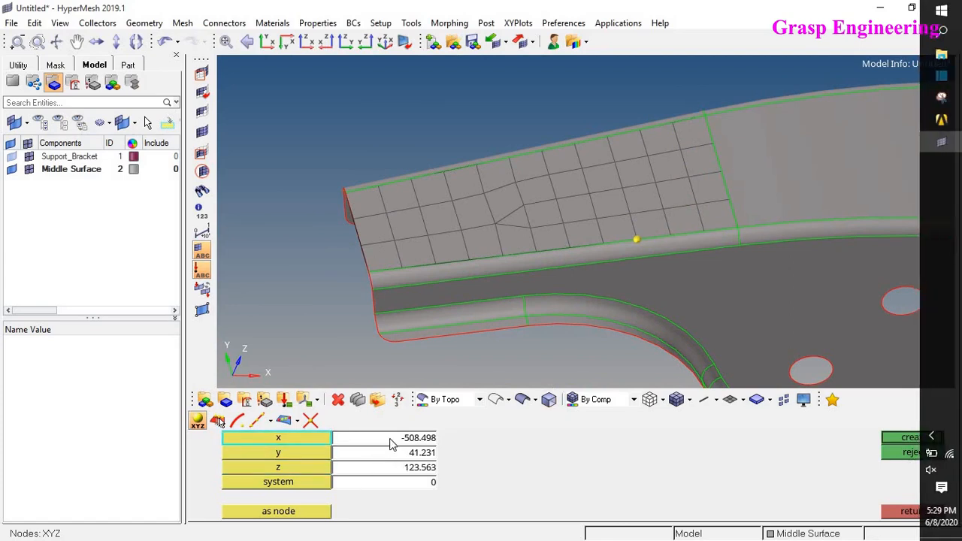
pyautogui.click(905, 440)
# Using the as node option, create a node at the interior mesh node at -472.144, 17.625, 136.794
pyautogui.scroll(3, 379, 229)
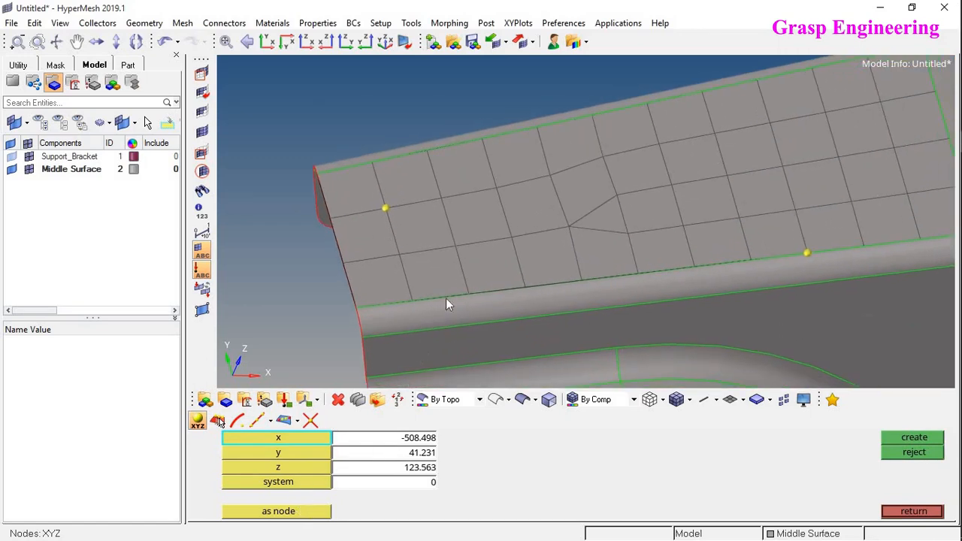
pyautogui.click(302, 512)
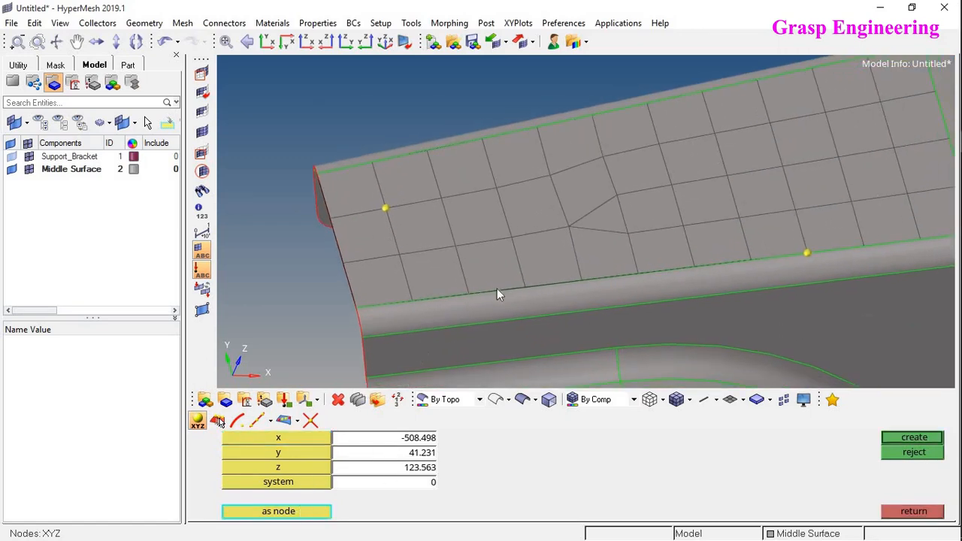
pyautogui.click(513, 240)
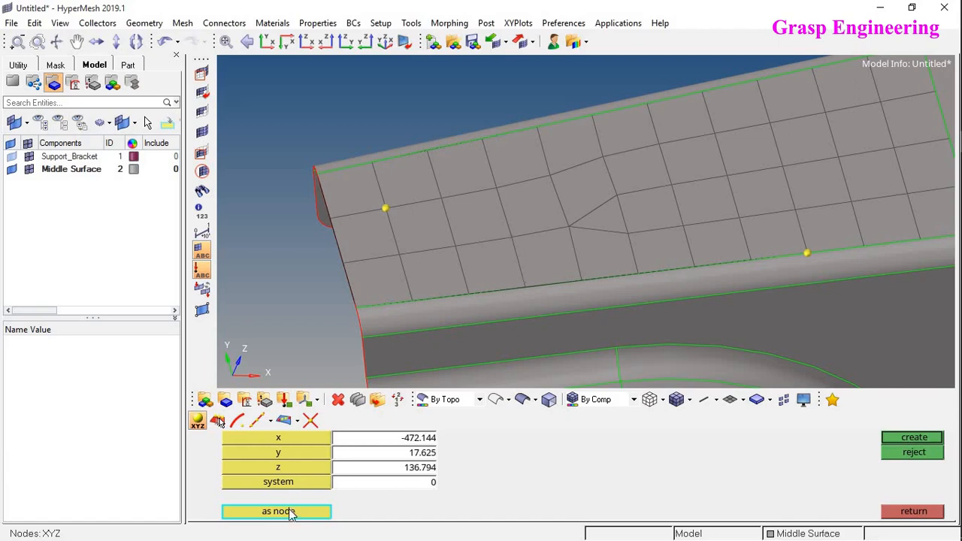
pyautogui.click(911, 439)
# Create another node with the as node option at the mesh node at -399.837, 24.190, 163.112
pyautogui.scroll(-3, 525, 247)
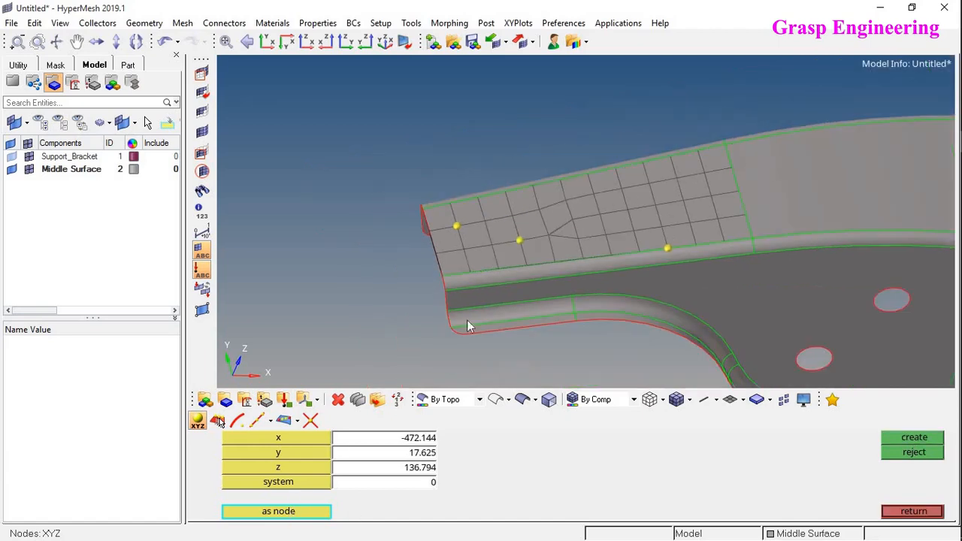
pyautogui.keyDown('ctrl'); pyautogui.moveTo(466, 343); pyautogui.dragTo(406, 361, button='right'); pyautogui.keyUp('ctrl')
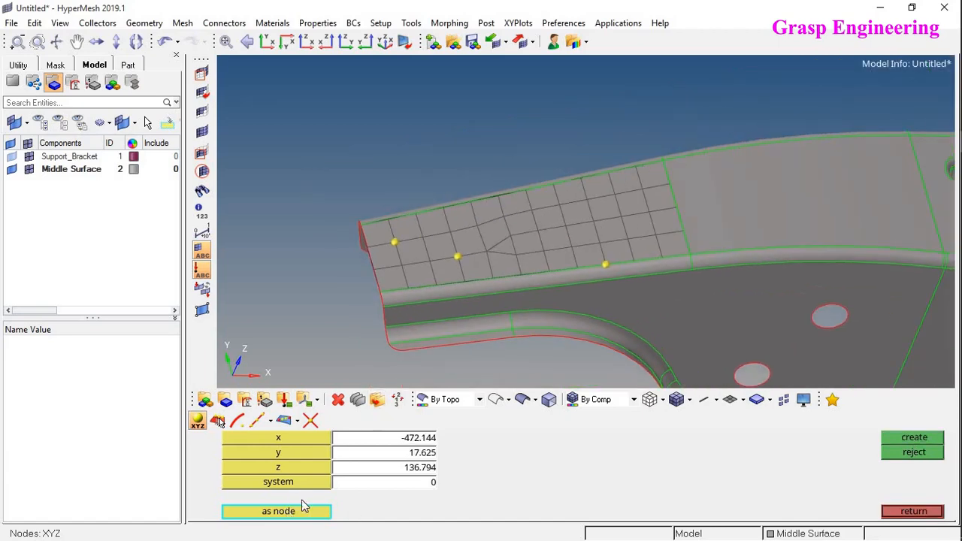
pyautogui.click(568, 242)
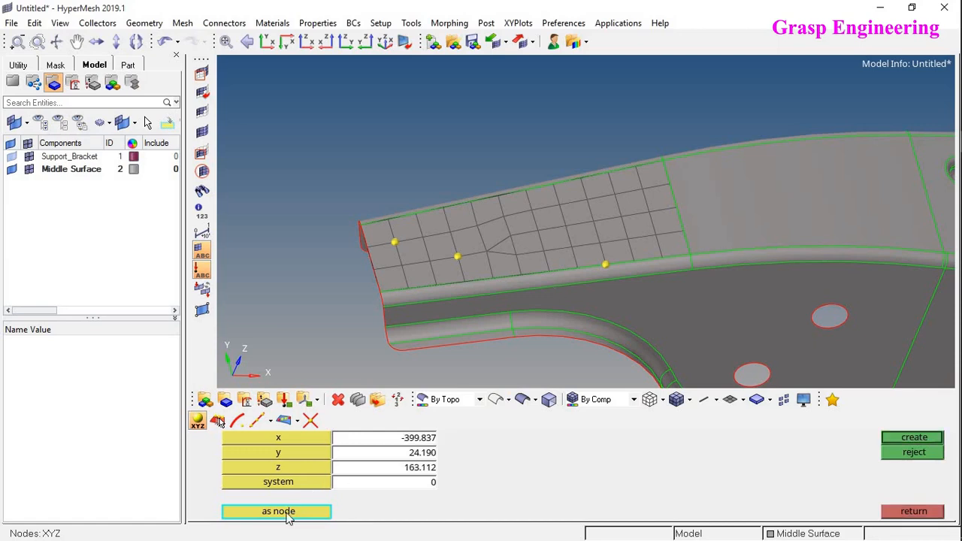
pyautogui.click(921, 445)
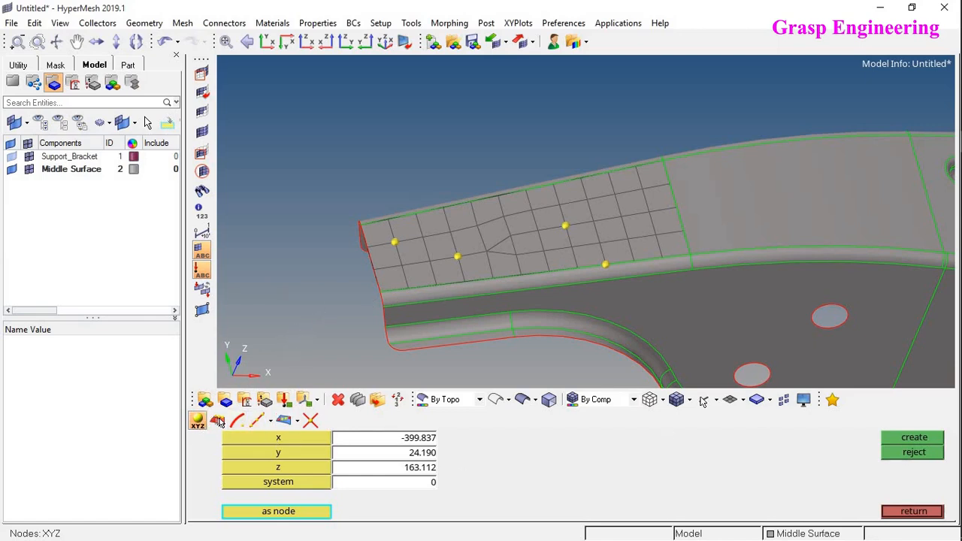
# Delete all mesh elements on the narrow end's flat surface, selecting them by face from one picked element
pyautogui.keyDown('ctrl'); pyautogui.moveTo(700, 242); pyautogui.dragTo(626, 252, button='right'); pyautogui.keyUp('ctrl')
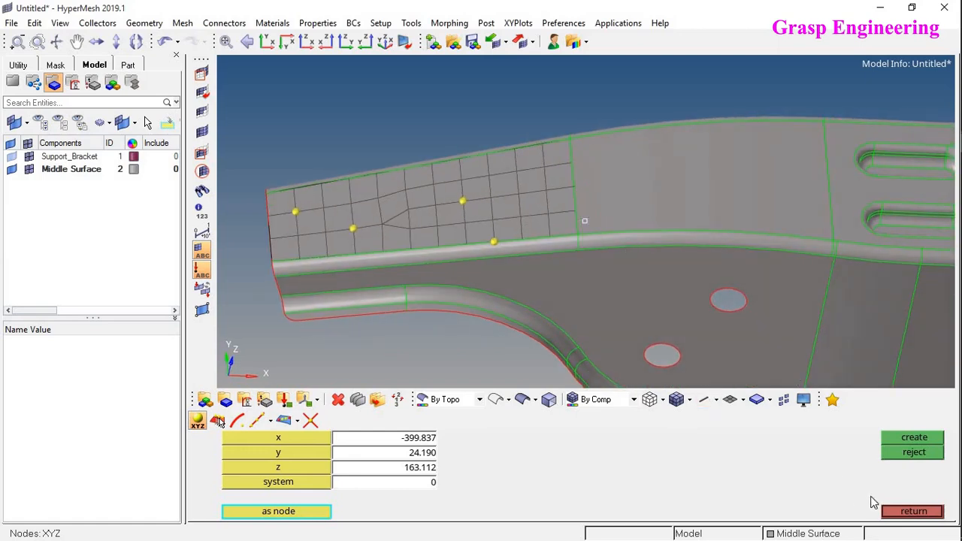
pyautogui.click(911, 511)
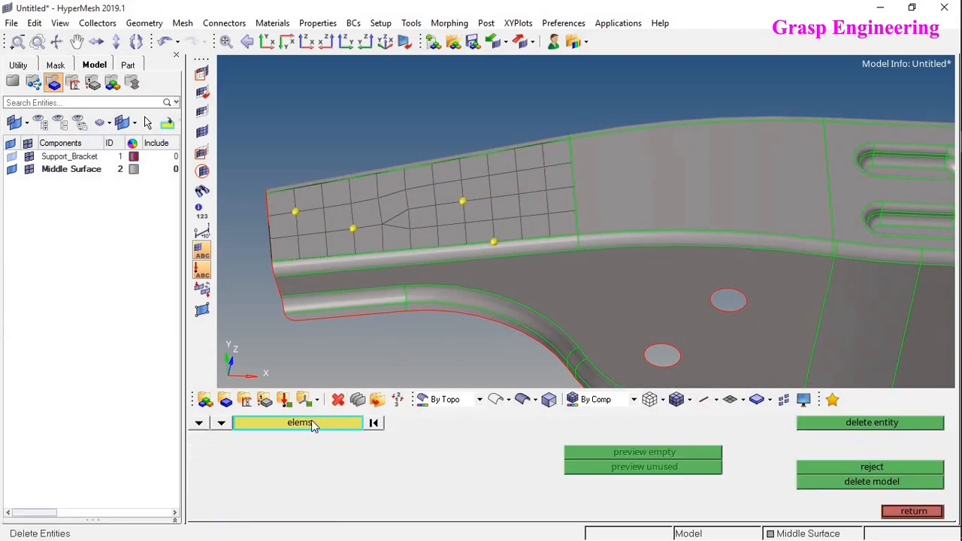
pyautogui.click(338, 399)
pyautogui.click(423, 217)
pyautogui.click(359, 425)
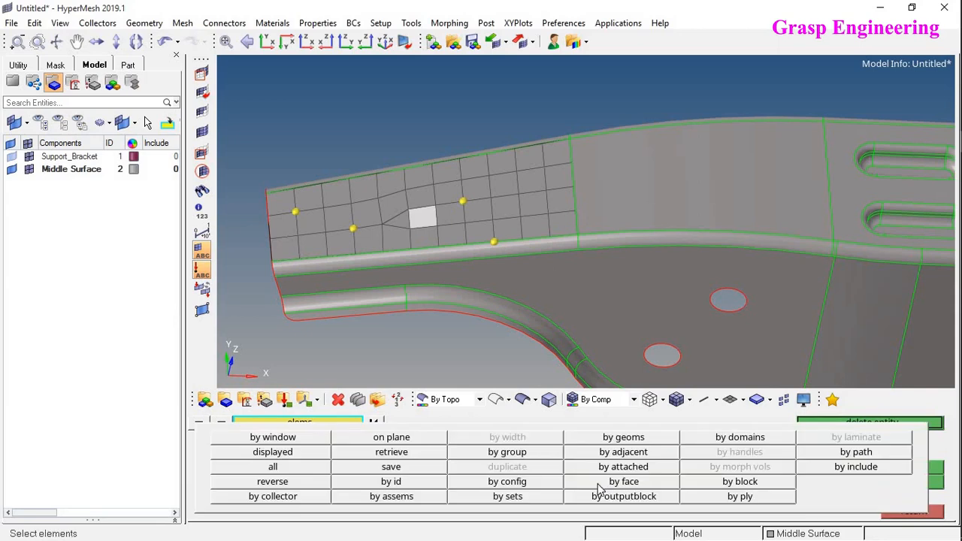
pyautogui.click(600, 489)
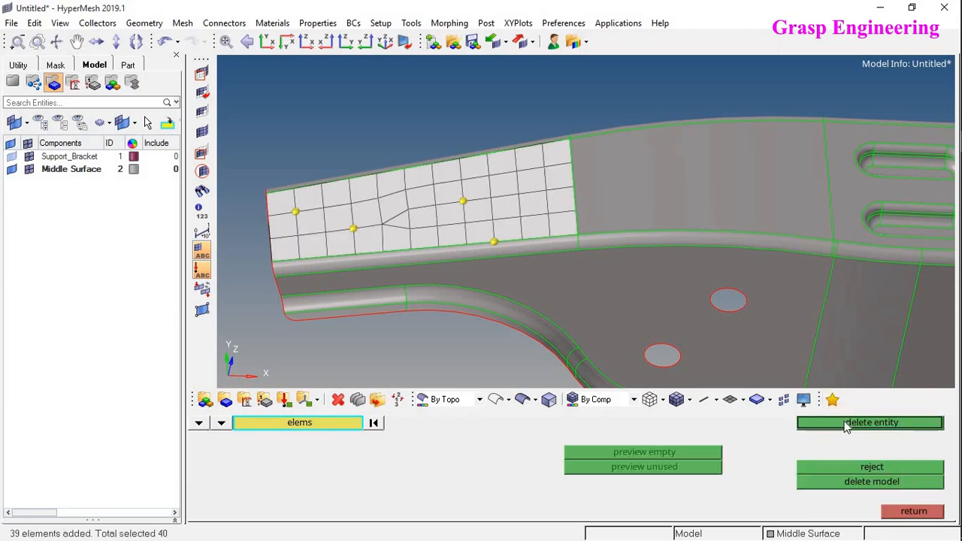
pyautogui.click(849, 423)
pyautogui.click(918, 512)
# Set node creation to On Geometry with the Points entity type, and display the geometry's fixed points
pyautogui.keyDown('ctrl'); pyautogui.moveTo(488, 228); pyautogui.dragTo(567, 224, button='right'); pyautogui.keyUp('ctrl')
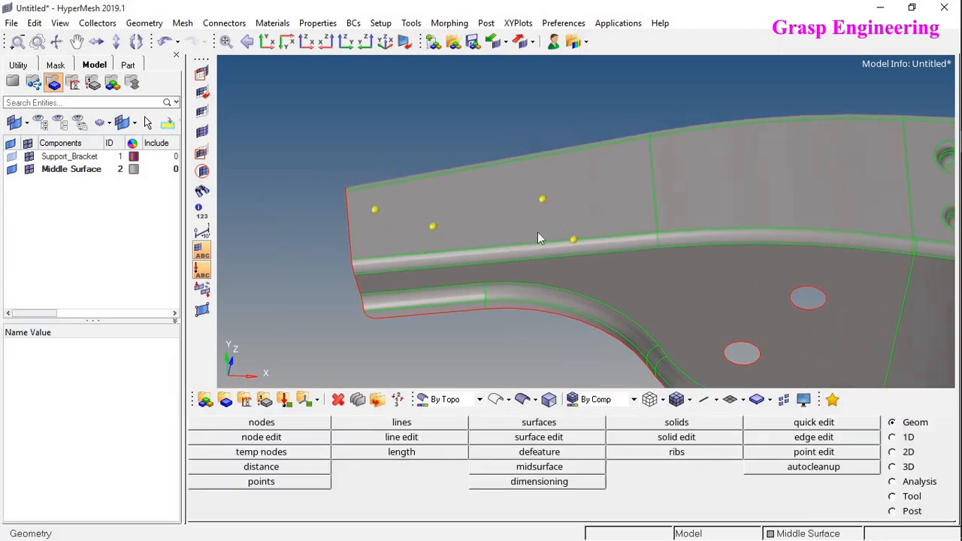
pyautogui.keyDown('ctrl'); pyautogui.moveTo(536, 232); pyautogui.dragTo(553, 248); pyautogui.keyUp('ctrl')
pyautogui.click(248, 423)
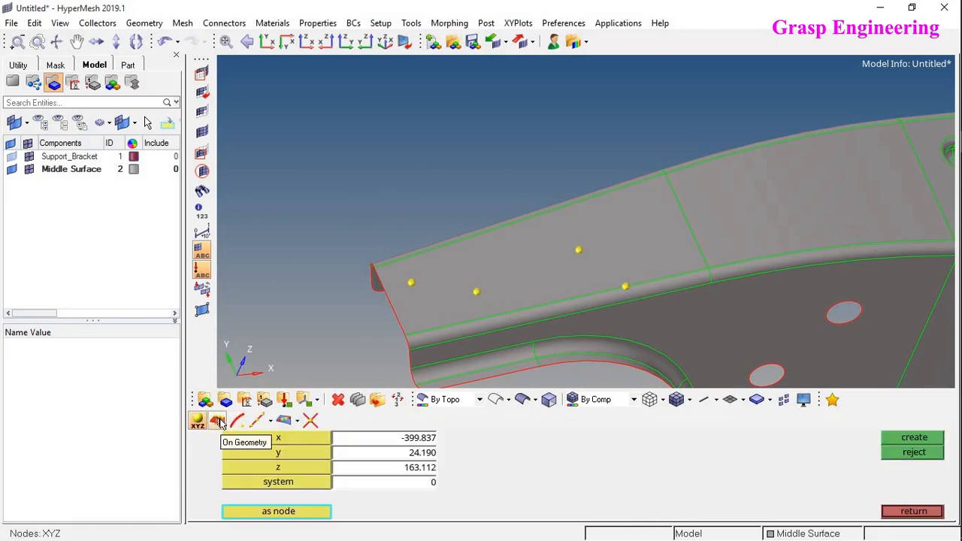
pyautogui.click(217, 421)
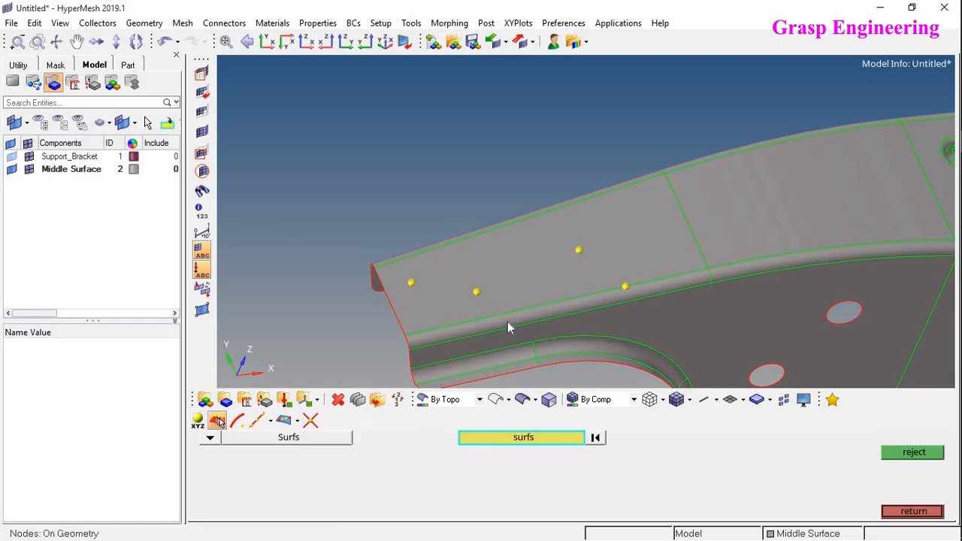
pyautogui.click(210, 438)
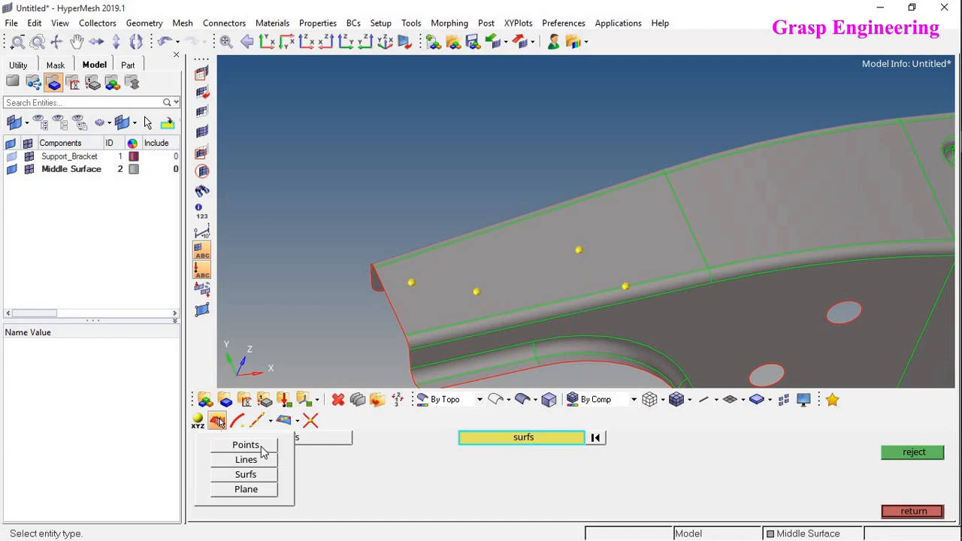
pyautogui.click(261, 450)
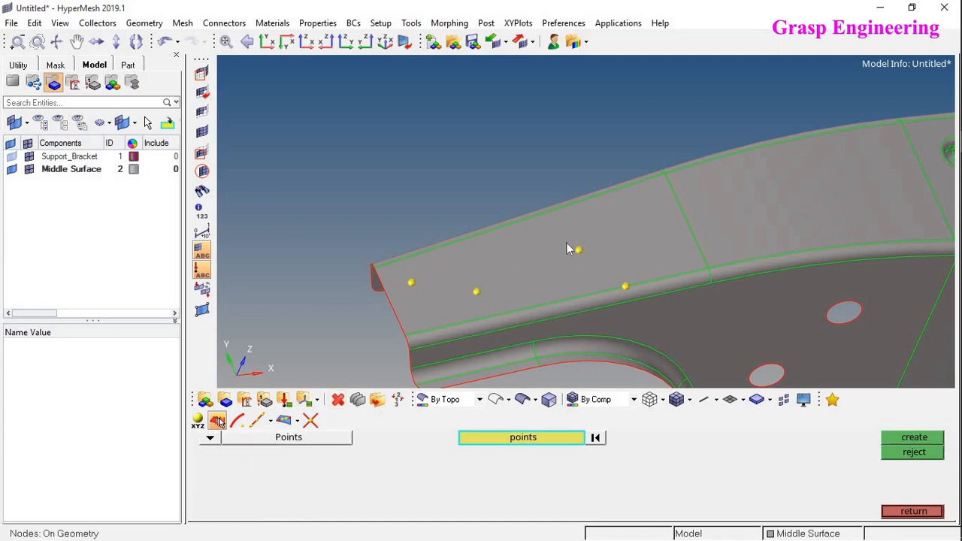
pyautogui.scroll(-2, 565, 239)
pyautogui.moveTo(565, 235)
pyautogui.keyDown('ctrl'); pyautogui.mouseDown()
pyautogui.moveTo(663, 248)
pyautogui.moveTo(722, 235)
pyautogui.mouseUp(); pyautogui.keyUp('ctrl')
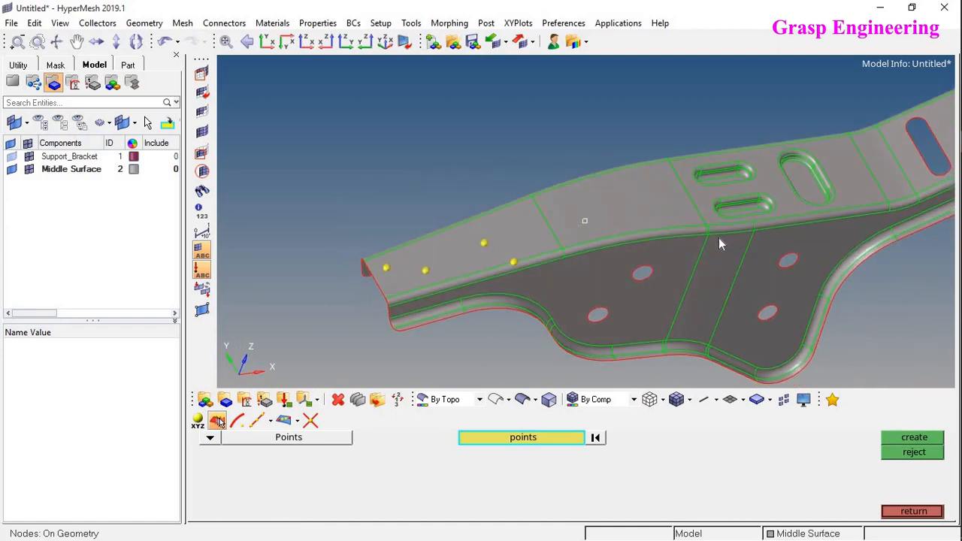
pyautogui.click(204, 315)
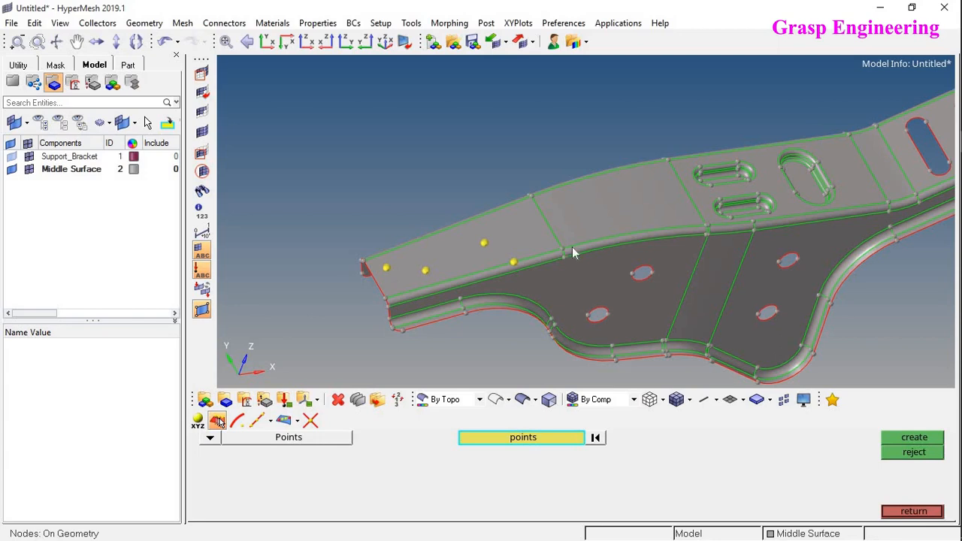
# Create nodes on the two fixed points at the ends of the edge separating the narrow-end surface from the curved surface
pyautogui.scroll(3, 572, 251)
pyautogui.scroll(3, 601, 225)
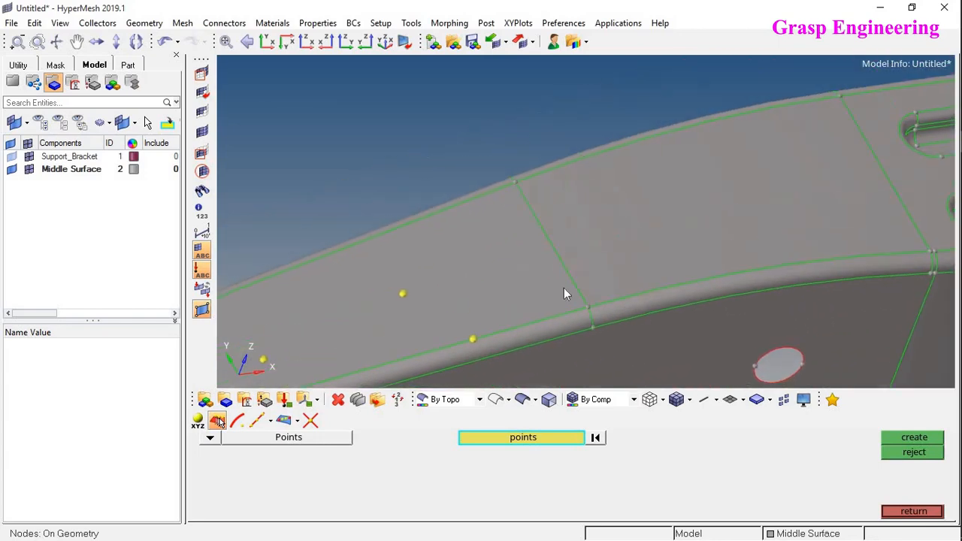
pyautogui.keyDown('ctrl'); pyautogui.moveTo(596, 230); pyautogui.dragTo(528, 234, button='right'); pyautogui.keyUp('ctrl')
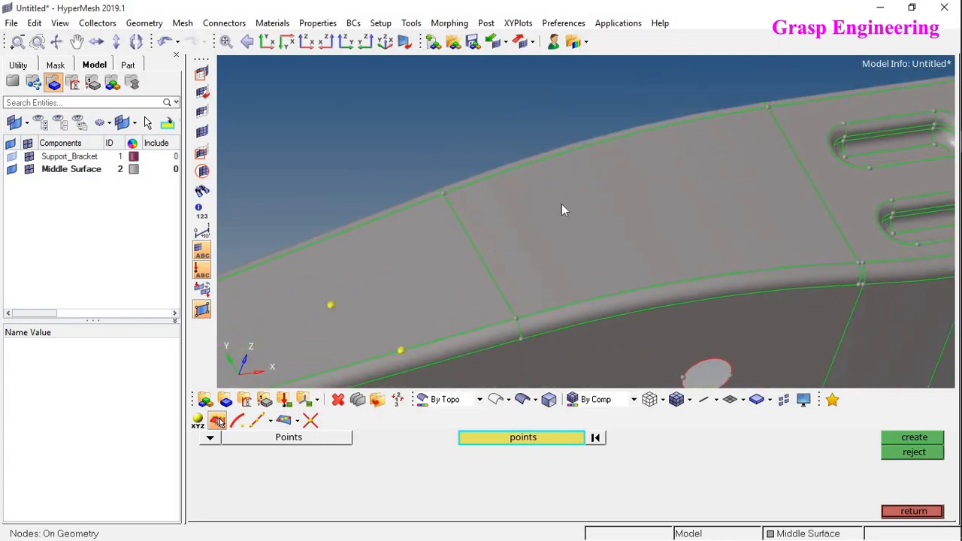
pyautogui.click(526, 350)
pyautogui.click(446, 210)
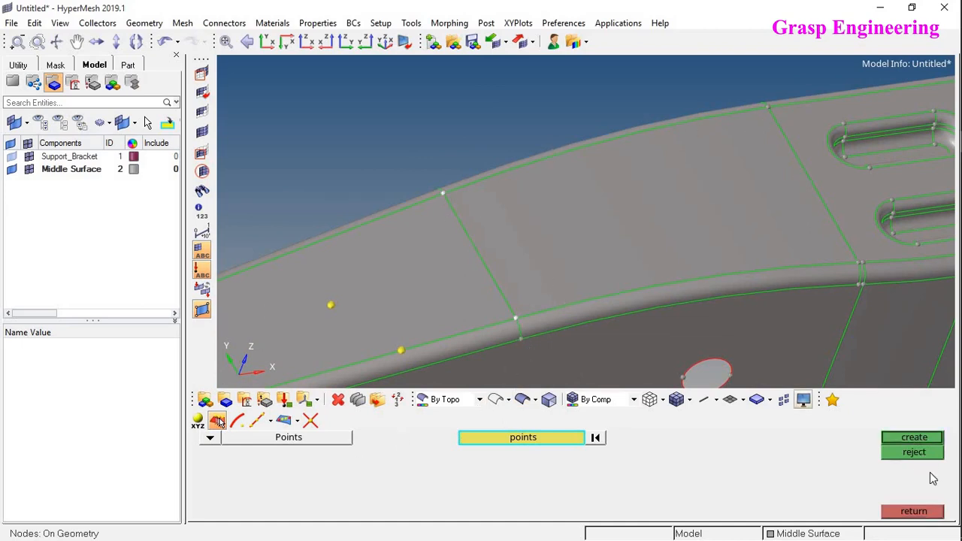
pyautogui.click(913, 439)
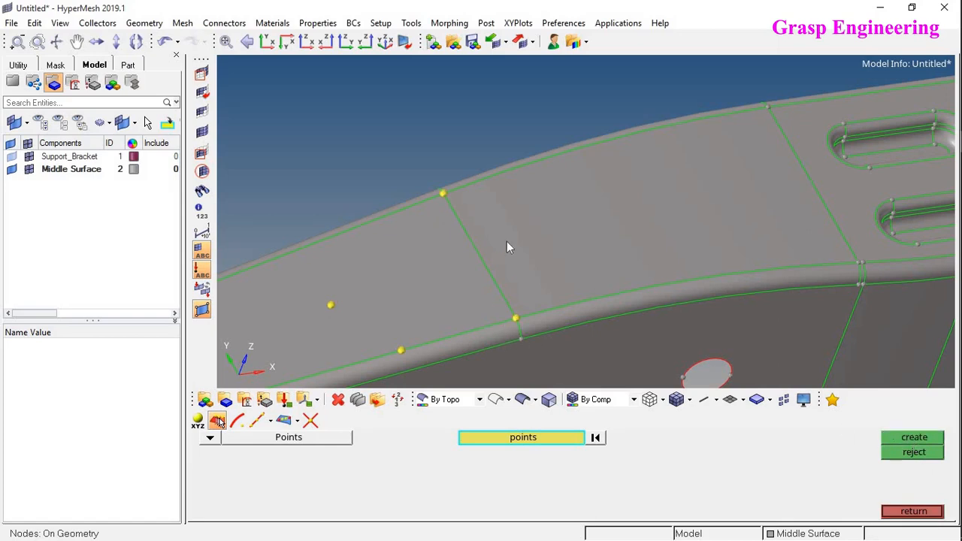
# Create nodes on the two adjacent fixed points at the lower end of the dividing edge beside the recessed slots
pyautogui.keyDown('ctrl'); pyautogui.scroll(-3, 507, 243); pyautogui.keyUp('ctrl')
pyautogui.keyDown('ctrl'); pyautogui.scroll(6, 698, 229); pyautogui.keyUp('ctrl')
pyautogui.keyDown('ctrl'); pyautogui.scroll(3, 595, 254); pyautogui.keyUp('ctrl')
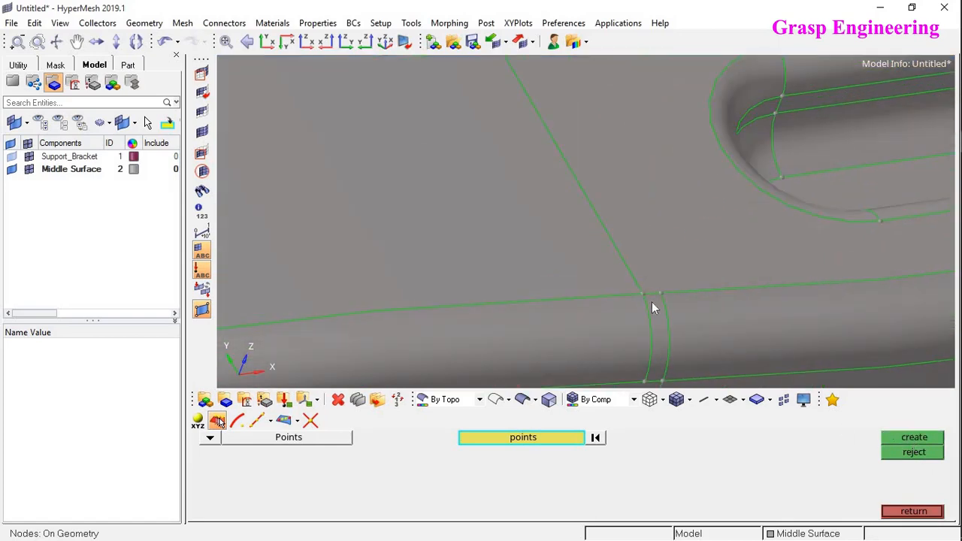
pyautogui.keyDown('ctrl'); pyautogui.scroll(-3, 652, 242); pyautogui.keyUp('ctrl')
pyautogui.keyDown('ctrl'); pyautogui.scroll(-2, 530, 118); pyautogui.keyUp('ctrl')
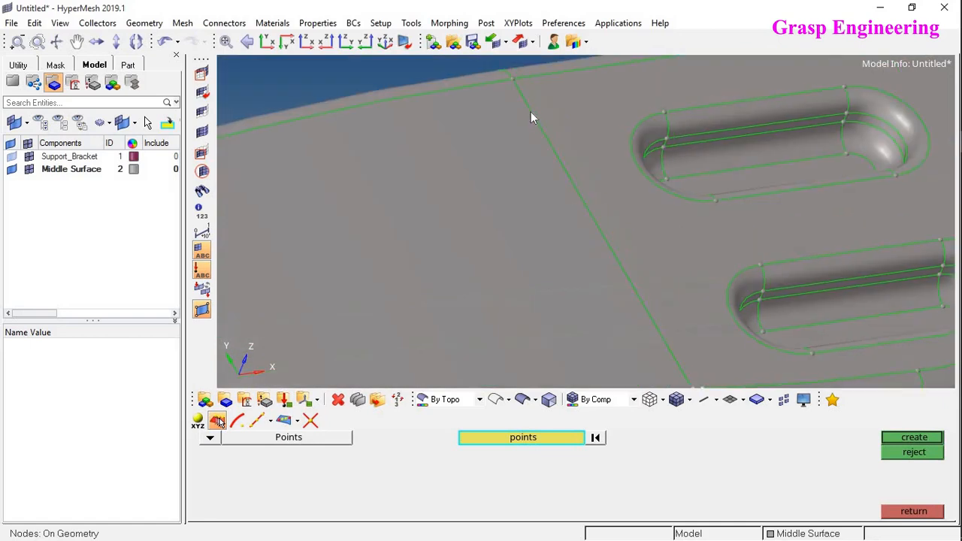
pyautogui.keyDown('ctrl'); pyautogui.scroll(-2, 524, 89); pyautogui.keyUp('ctrl')
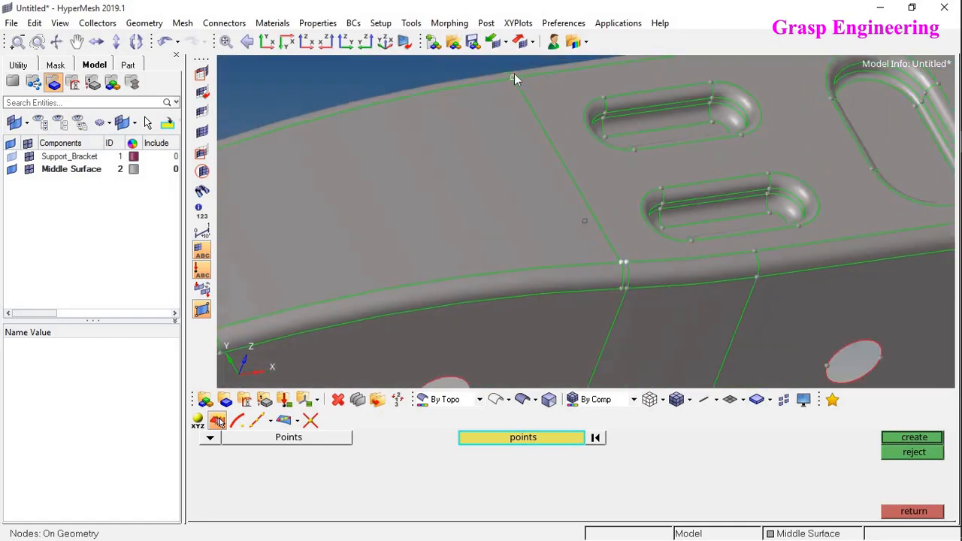
pyautogui.click(905, 438)
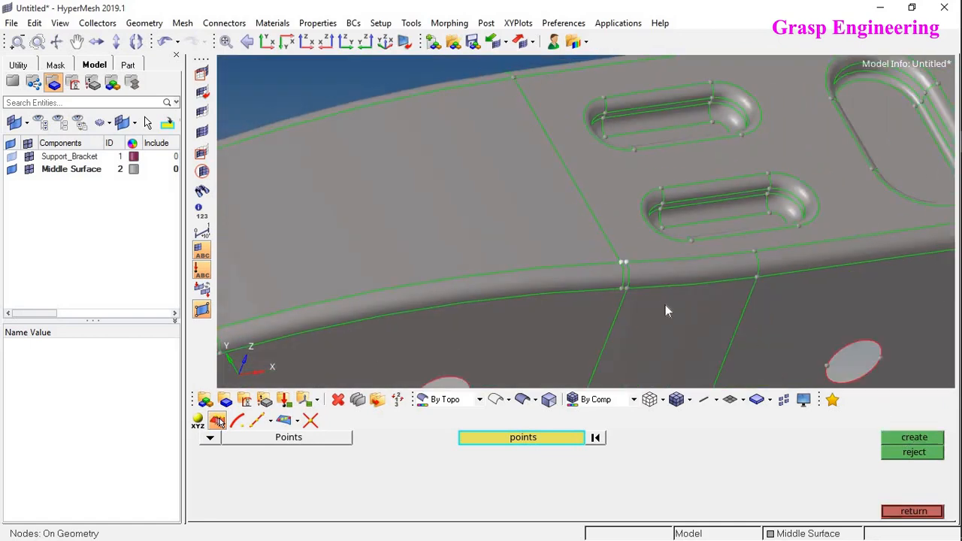
# Create a node on the fixed point at the upper end of the dividing edge beside the recessed slots
pyautogui.keyDown('ctrl'); pyautogui.moveTo(520, 93); pyautogui.dragTo(632, 224, button='right'); pyautogui.keyUp('ctrl')
pyautogui.keyDown('ctrl'); pyautogui.scroll(2, 632, 224); pyautogui.keyUp('ctrl')
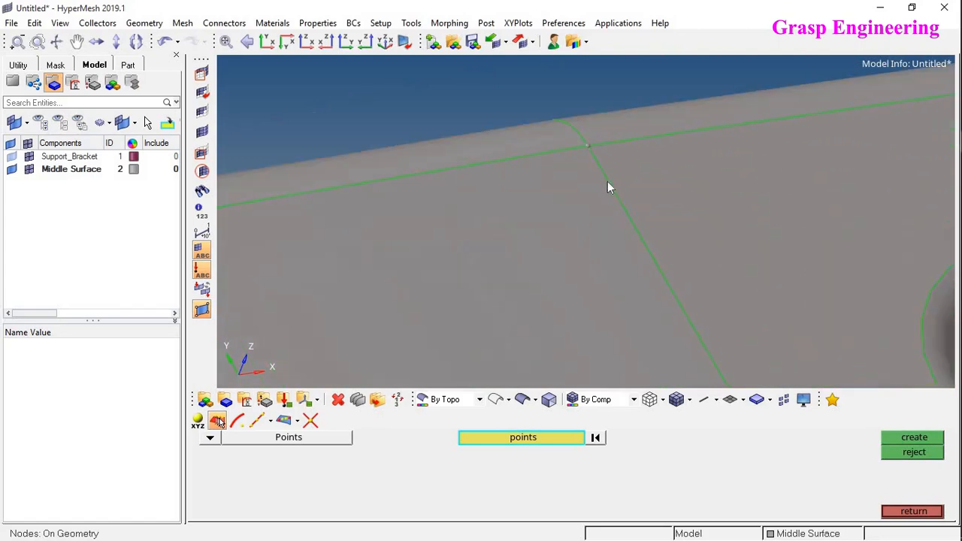
pyautogui.click(586, 146)
pyautogui.click(906, 441)
pyautogui.keyDown('ctrl'); pyautogui.scroll(-3, 522, 242); pyautogui.keyUp('ctrl')
# Switch the On Geometry entity type to Lines for node creation
pyautogui.click(210, 438)
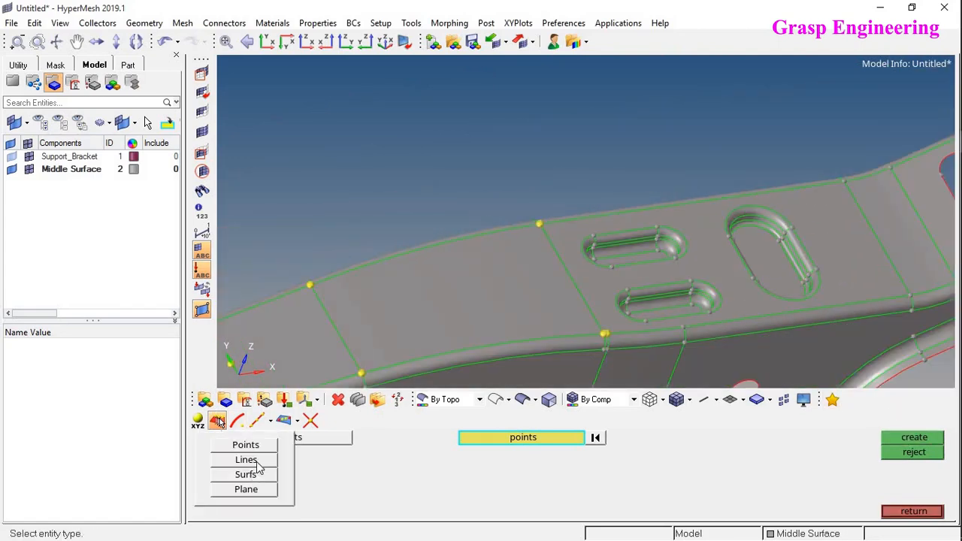
pyautogui.click(256, 461)
pyautogui.keyDown('ctrl'); pyautogui.moveTo(507, 259); pyautogui.dragTo(577, 263); pyautogui.keyUp('ctrl')
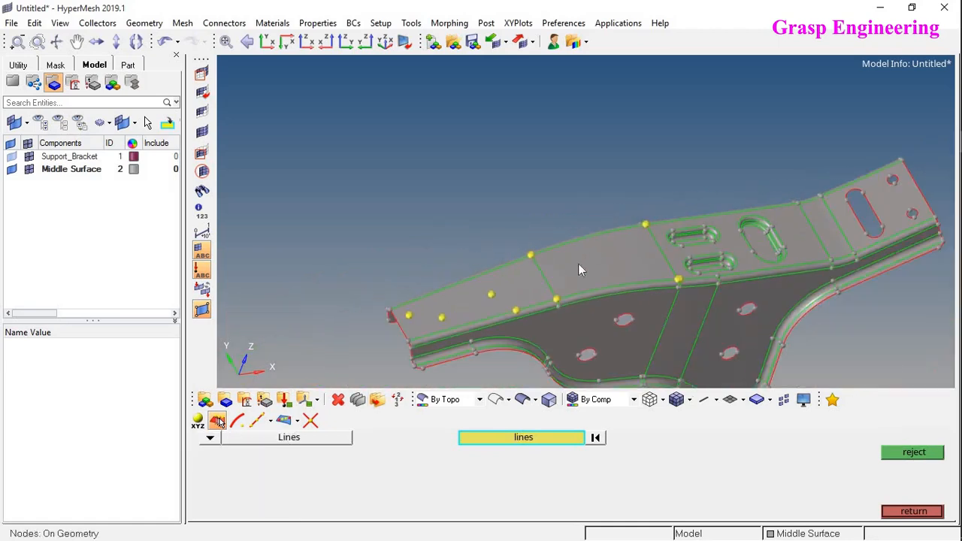
pyautogui.keyDown('ctrl'); pyautogui.scroll(3, 586, 307); pyautogui.keyUp('ctrl')
# Try selecting the four boundary lines of the curved surface, and clear the line selection
pyautogui.click(591, 333)
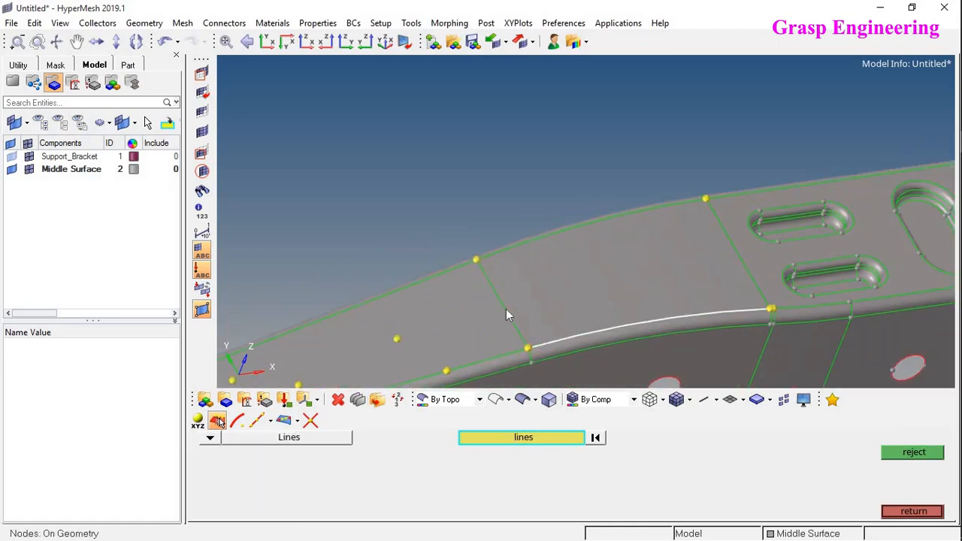
pyautogui.click(505, 308)
pyautogui.click(533, 241)
pyautogui.click(740, 257)
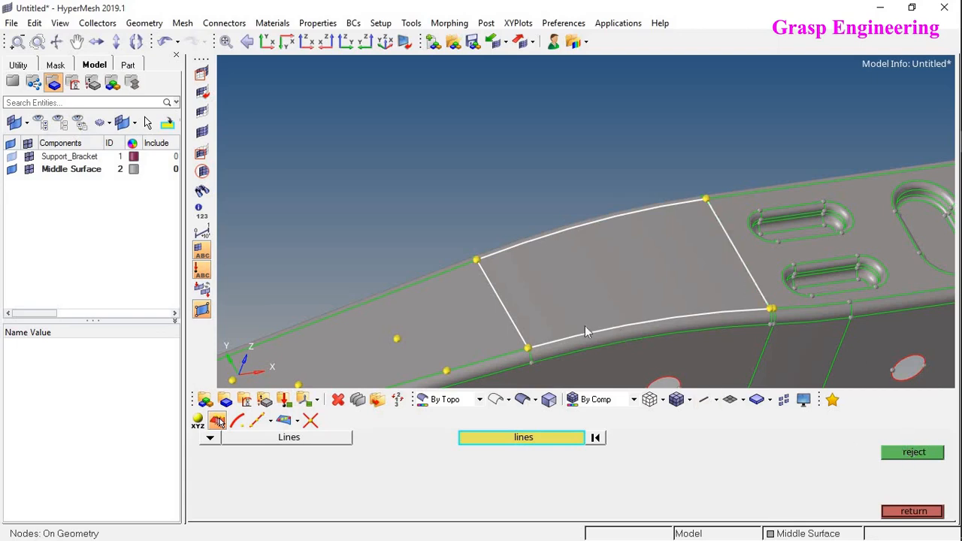
pyautogui.click(601, 438)
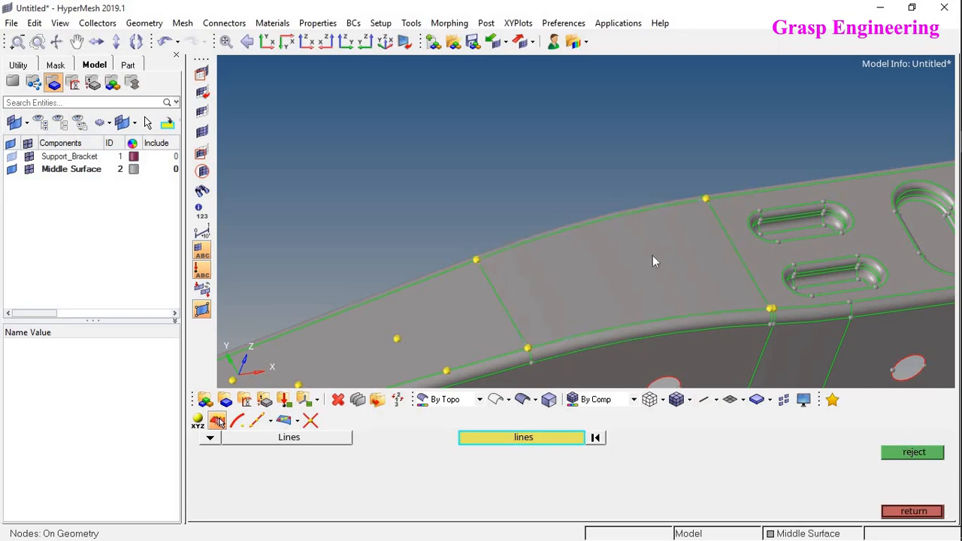
pyautogui.keyDown('ctrl'); pyautogui.moveTo(689, 329); pyautogui.dragTo(577, 213, button='right'); pyautogui.keyUp('ctrl')
pyautogui.scroll(-3, 577, 215)
pyautogui.keyDown('ctrl'); pyautogui.moveTo(649, 223); pyautogui.dragTo(743, 236, button='right'); pyautogui.keyUp('ctrl')
pyautogui.keyDown('ctrl'); pyautogui.moveTo(589, 239); pyautogui.dragTo(588, 251); pyautogui.keyUp('ctrl')
pyautogui.scroll(3, 611, 297)
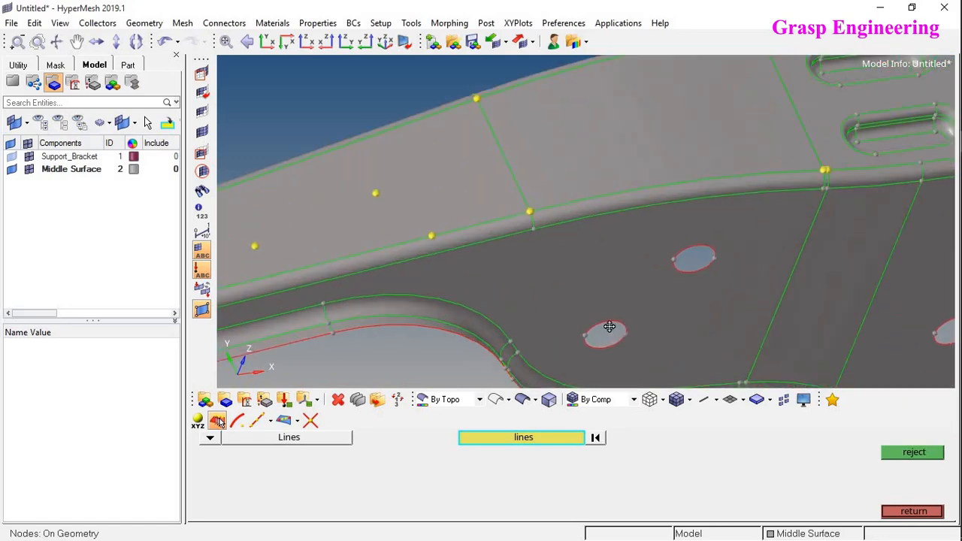
pyautogui.keyDown('ctrl'); pyautogui.moveTo(496, 203); pyautogui.dragTo(551, 253, button='right'); pyautogui.keyUp('ctrl')
pyautogui.keyDown('ctrl'); pyautogui.moveTo(568, 248); pyautogui.dragTo(577, 257); pyautogui.keyUp('ctrl')
pyautogui.click(557, 446)
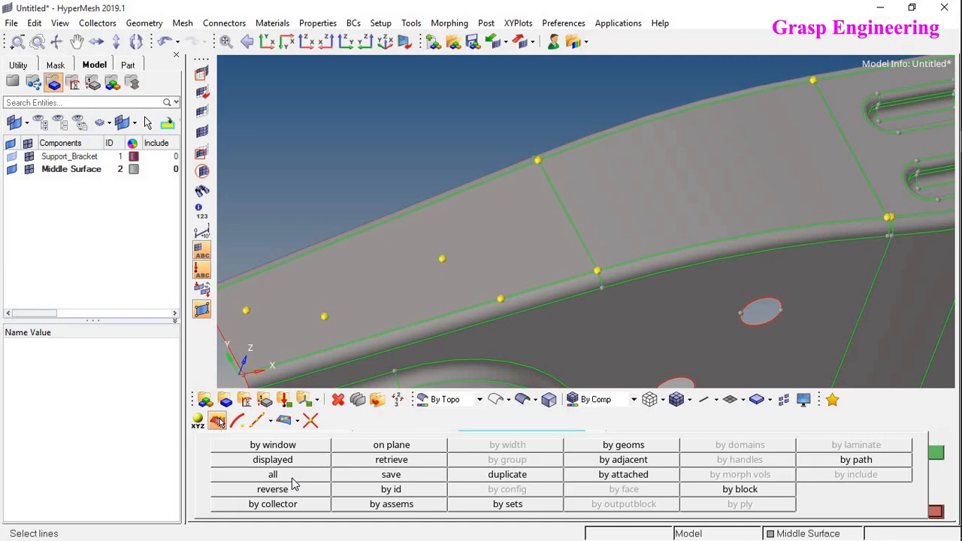
# Create three nodes along the line separating the narrow-end surface from the curved surface, and clear the line selection
pyautogui.click(564, 208)
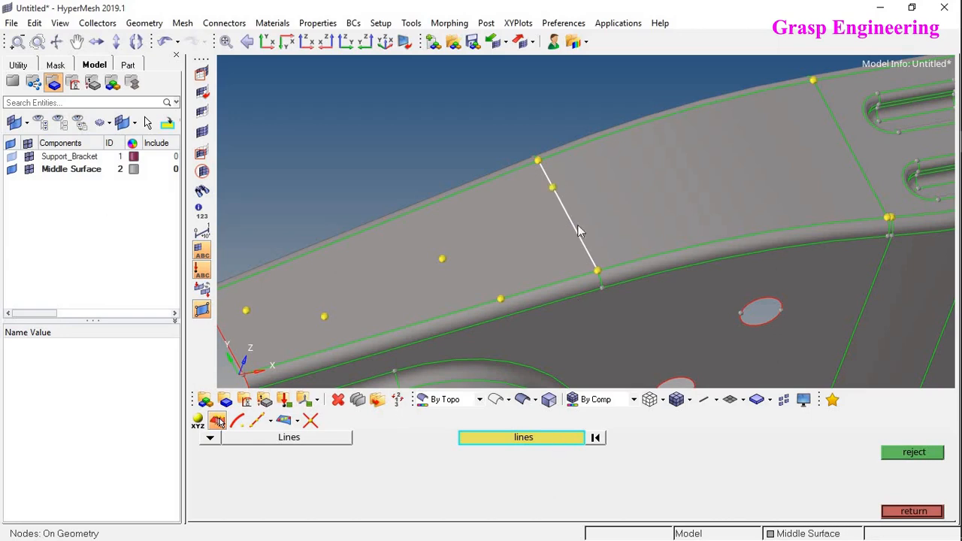
pyautogui.click(585, 248)
pyautogui.keyDown('ctrl'); pyautogui.moveTo(680, 215); pyautogui.dragTo(580, 217, button='right'); pyautogui.keyUp('ctrl')
pyautogui.keyDown('ctrl'); pyautogui.moveTo(429, 269); pyautogui.dragTo(369, 273, button='right'); pyautogui.keyUp('ctrl')
pyautogui.click(601, 443)
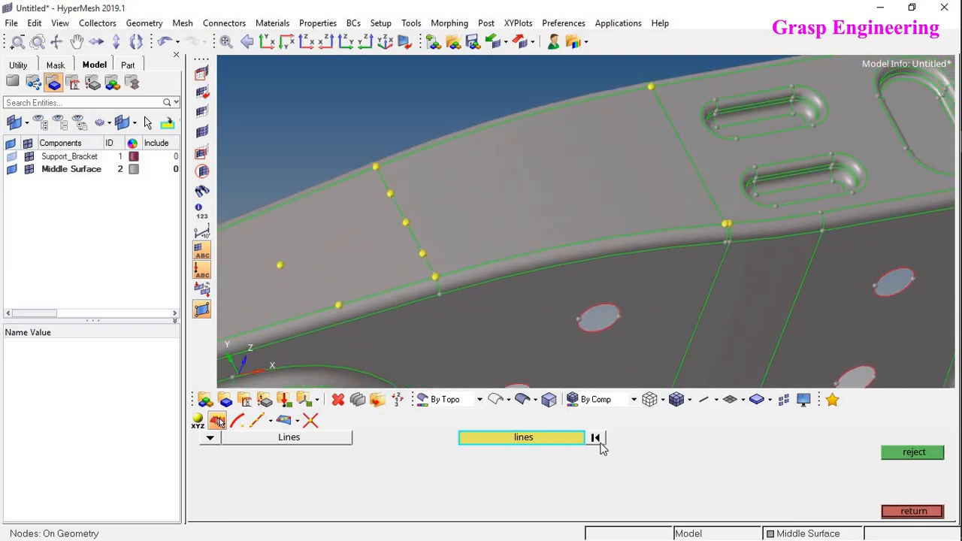
# Create two nodes along the lower boundary line of the curved surface, and clear the line selection
pyautogui.keyDown('ctrl'); pyautogui.moveTo(600, 212); pyautogui.dragTo(560, 243, button='right'); pyautogui.keyUp('ctrl')
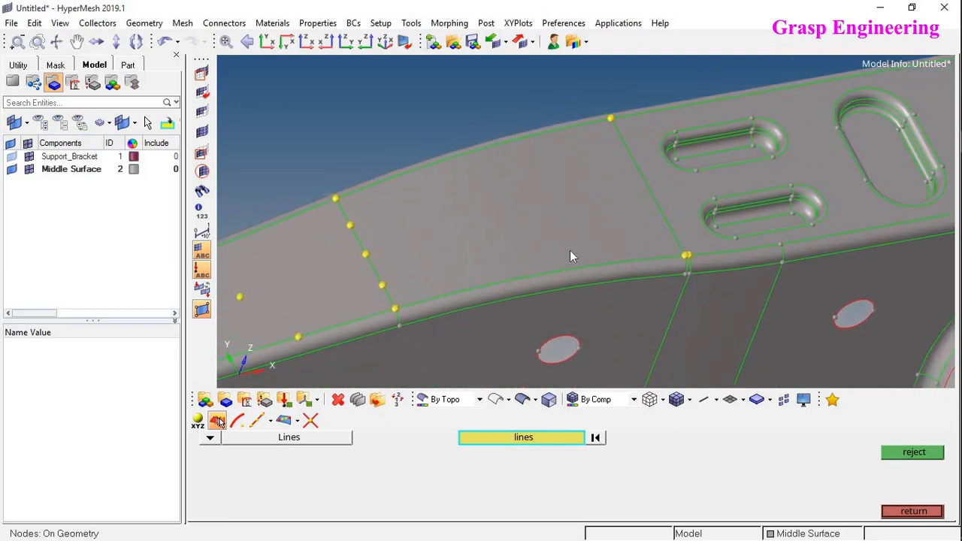
pyautogui.scroll(2, 570, 256)
pyautogui.click(555, 279)
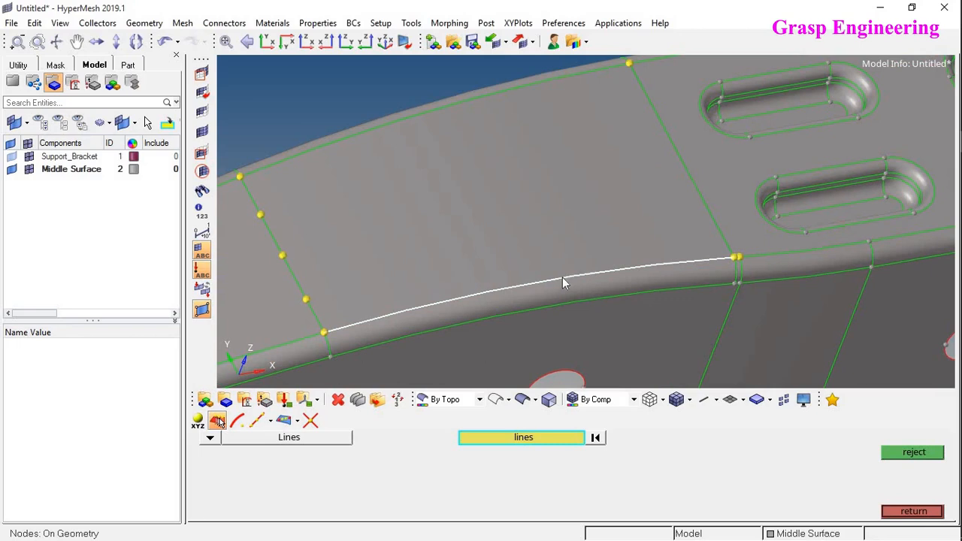
pyautogui.click(652, 266)
pyautogui.click(595, 437)
pyautogui.keyDown('ctrl'); pyautogui.moveTo(510, 251); pyautogui.dragTo(542, 288); pyautogui.keyUp('ctrl')
pyautogui.keyDown('ctrl'); pyautogui.moveTo(542, 287); pyautogui.dragTo(542, 285, button='right'); pyautogui.keyUp('ctrl')
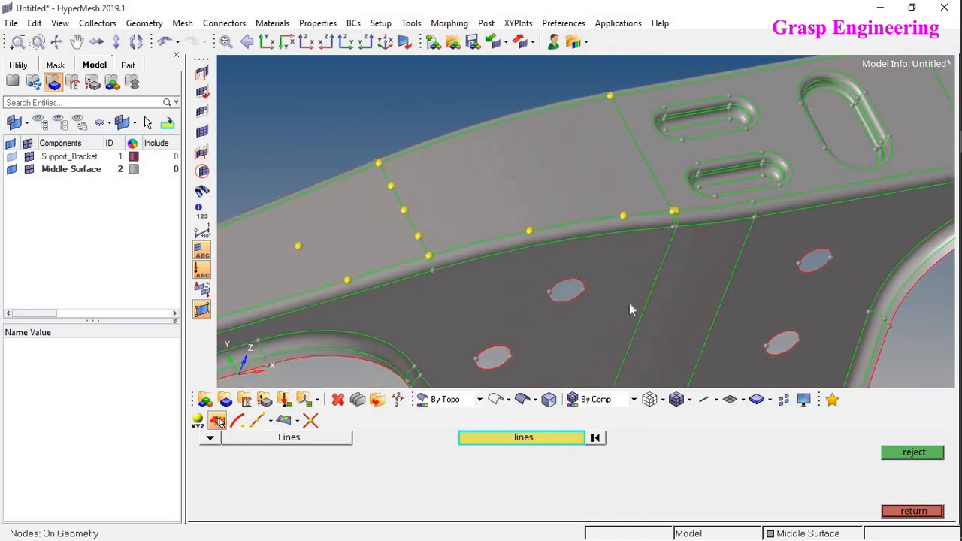
# Switch the On Geometry entity type to Surfs for node creation
pyautogui.click(210, 440)
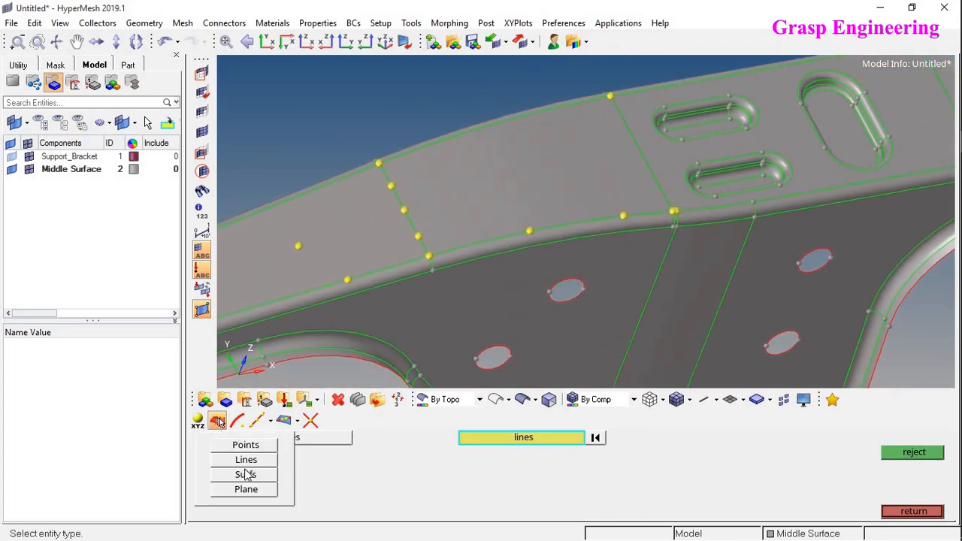
pyautogui.click(246, 474)
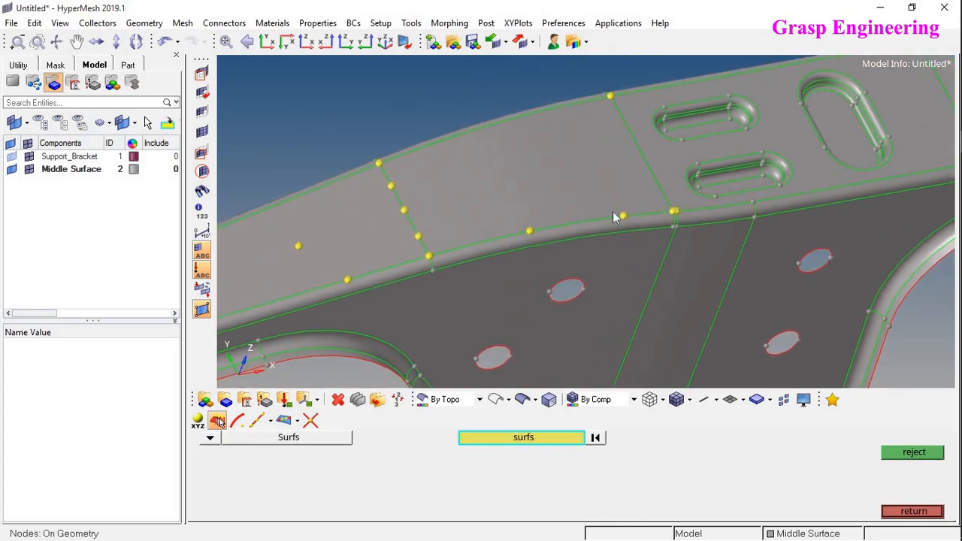
pyautogui.keyDown('ctrl'); pyautogui.moveTo(628, 215); pyautogui.dragTo(550, 215, button='right'); pyautogui.keyUp('ctrl')
pyautogui.keyDown('ctrl'); pyautogui.moveTo(632, 214); pyautogui.dragTo(603, 230); pyautogui.keyUp('ctrl')
pyautogui.click(556, 437)
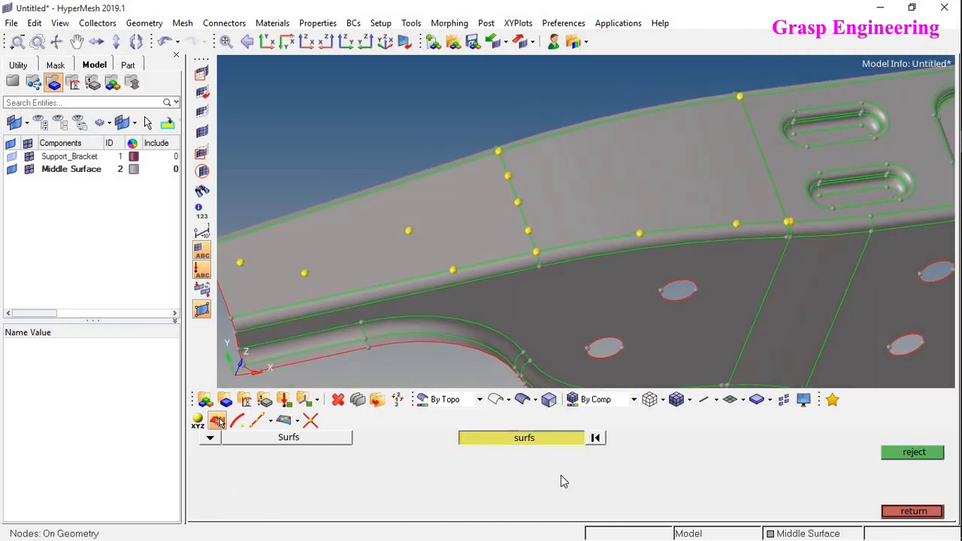
pyautogui.click(613, 180)
# Create three nodes on the interior of the curved surface, and clear the surface selection
pyautogui.keyDown('ctrl'); pyautogui.moveTo(674, 158); pyautogui.dragTo(569, 268, button='right'); pyautogui.keyUp('ctrl')
pyautogui.keyDown('ctrl'); pyautogui.moveTo(674, 267); pyautogui.dragTo(698, 272); pyautogui.keyUp('ctrl')
pyautogui.click(573, 272)
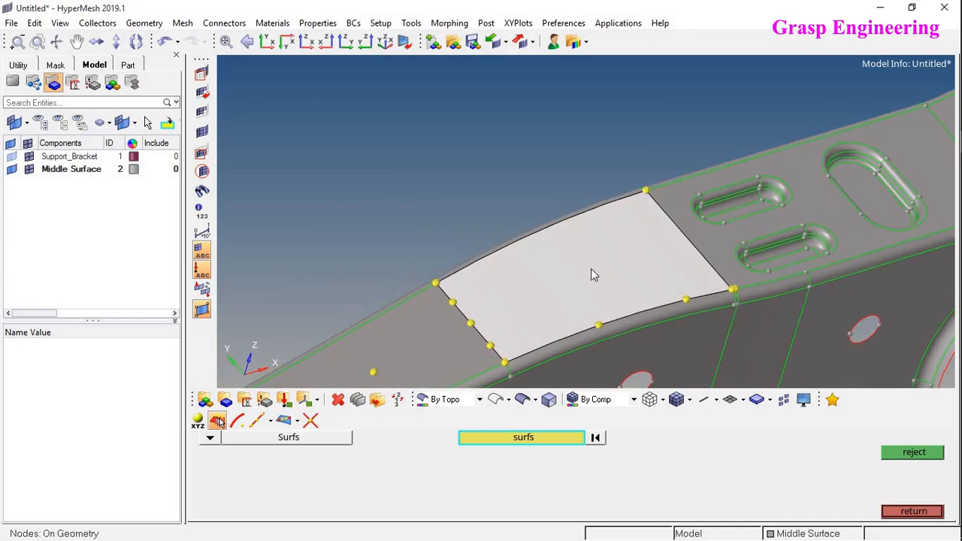
pyautogui.click(511, 299)
pyautogui.keyDown('ctrl'); pyautogui.moveTo(638, 249); pyautogui.dragTo(598, 204, button='right'); pyautogui.keyUp('ctrl')
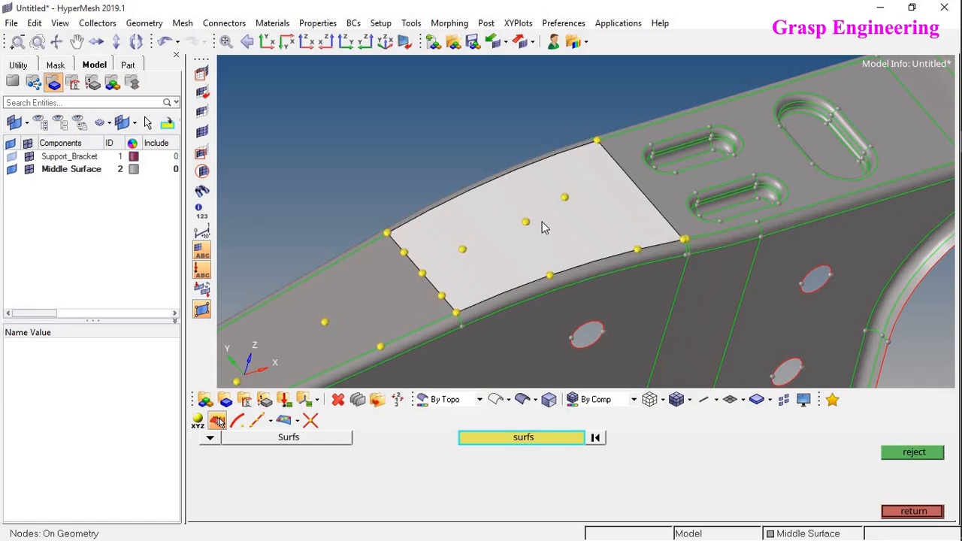
pyautogui.click(594, 438)
# Create three nodes on the flat floor of the upper small recessed slot, and clear the surface selection
pyautogui.keyDown('ctrl'); pyautogui.moveTo(611, 263); pyautogui.dragTo(539, 203); pyautogui.keyUp('ctrl')
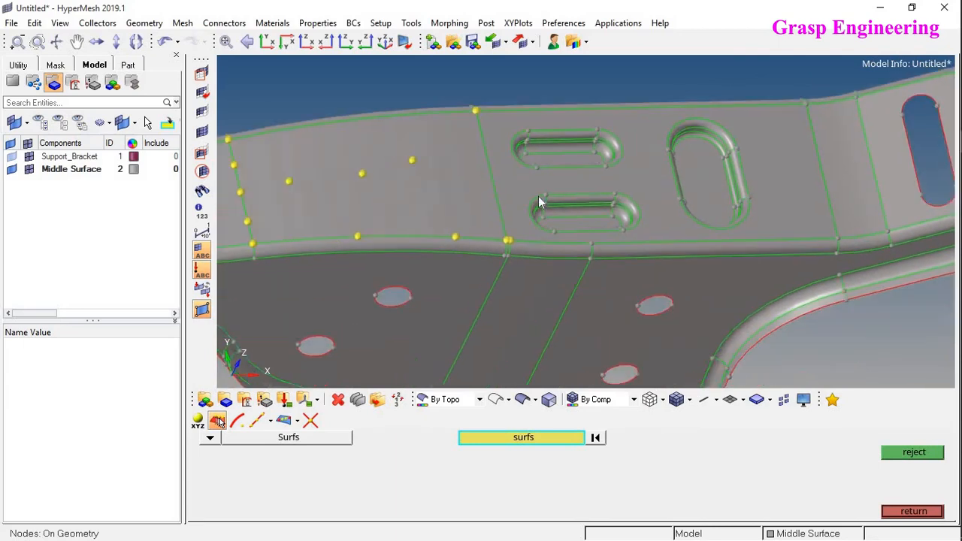
pyautogui.scroll(10, 581, 152)
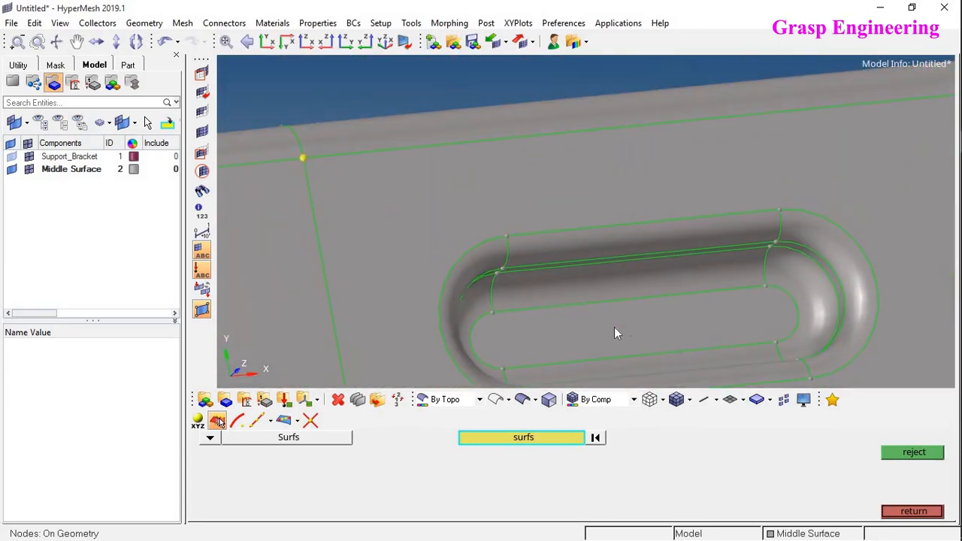
pyautogui.click(674, 300)
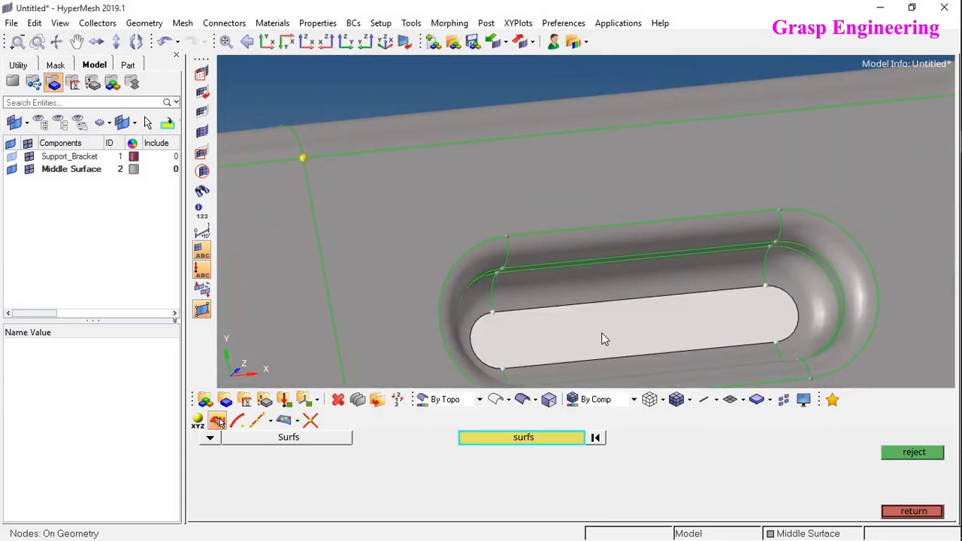
pyautogui.middleClick(740, 327)
pyautogui.click(597, 438)
# Switch the On Geometry entity type to Plane for node creation
pyautogui.scroll(-3, 635, 270)
pyautogui.scroll(-5, 649, 250)
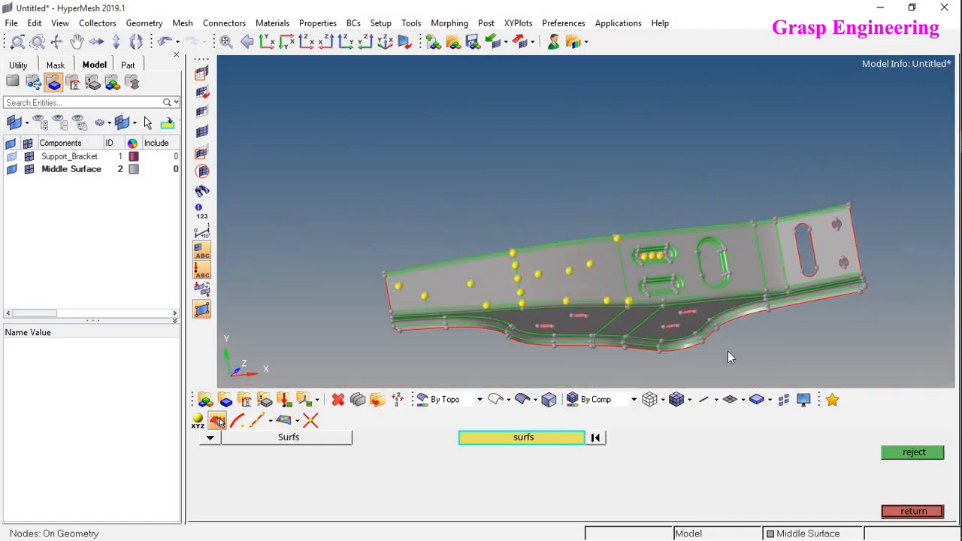
pyautogui.keyDown('ctrl'); pyautogui.moveTo(727, 351); pyautogui.dragTo(671, 242); pyautogui.keyUp('ctrl')
pyautogui.click(209, 437)
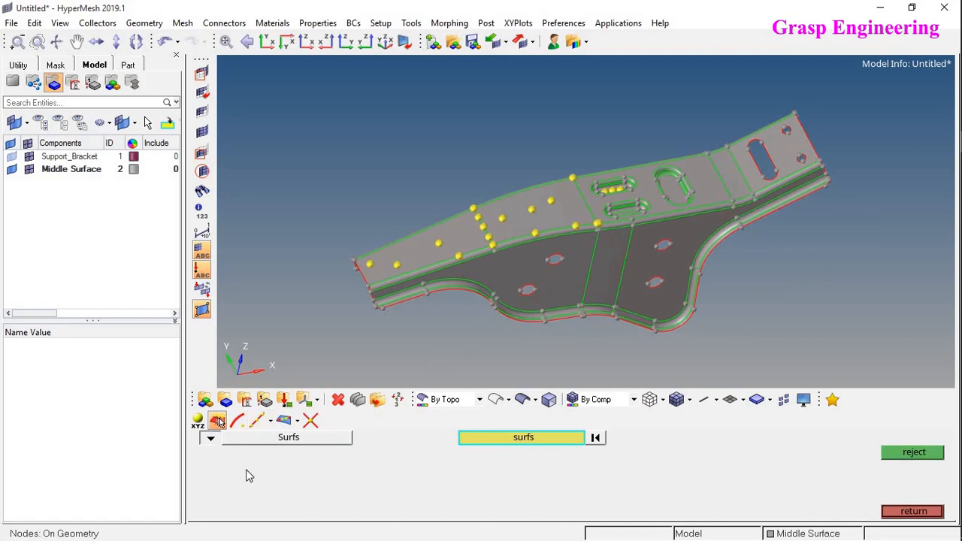
pyautogui.click(245, 489)
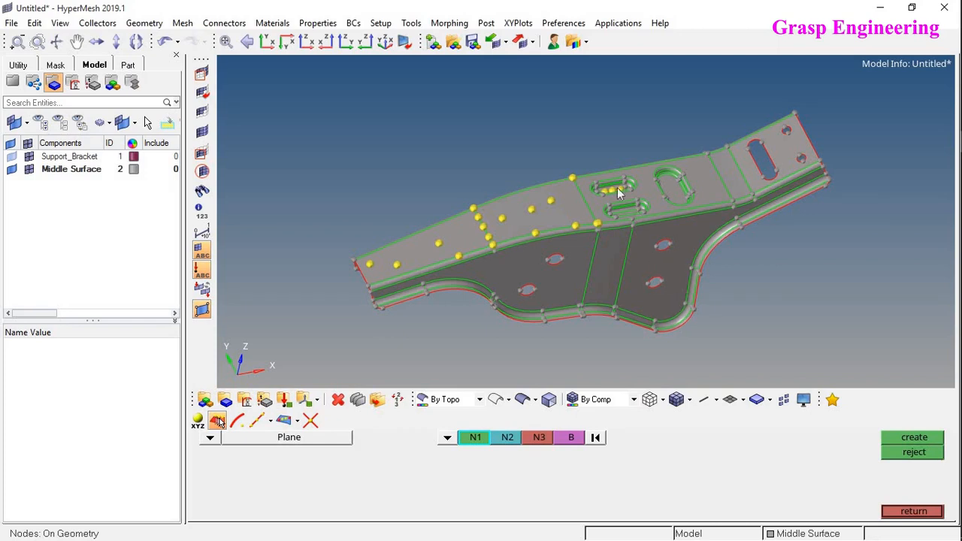
pyautogui.click(674, 231)
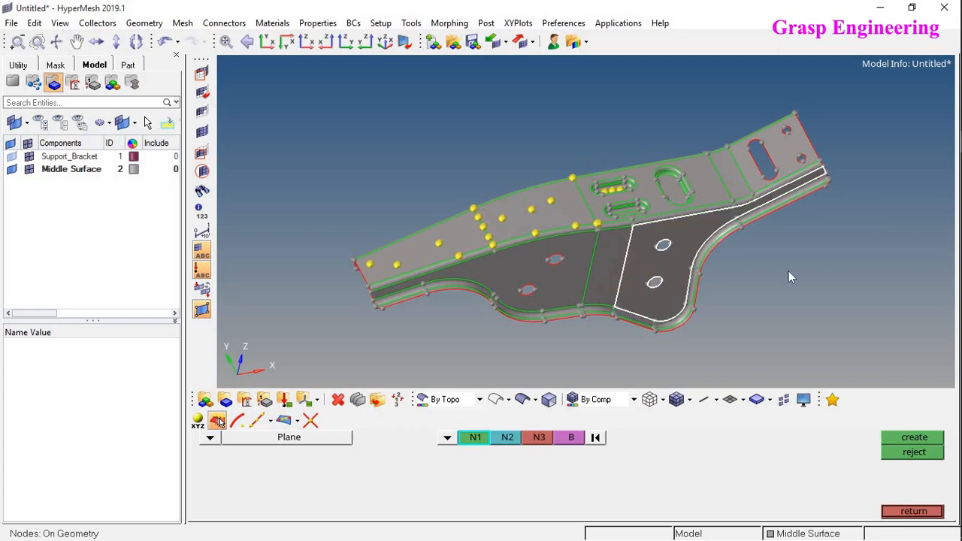
pyautogui.keyDown('ctrl'); pyautogui.scroll(5, 657, 263); pyautogui.keyUp('ctrl')
pyautogui.keyDown('ctrl'); pyautogui.moveTo(593, 229); pyautogui.dragTo(654, 227); pyautogui.keyUp('ctrl')
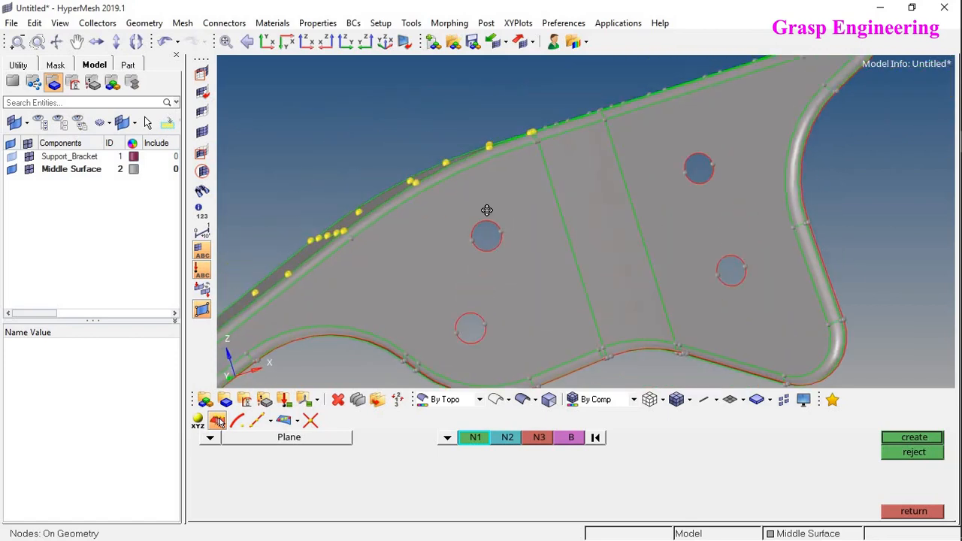
pyautogui.keyDown('ctrl'); pyautogui.moveTo(487, 209); pyautogui.dragTo(547, 237); pyautogui.keyUp('ctrl')
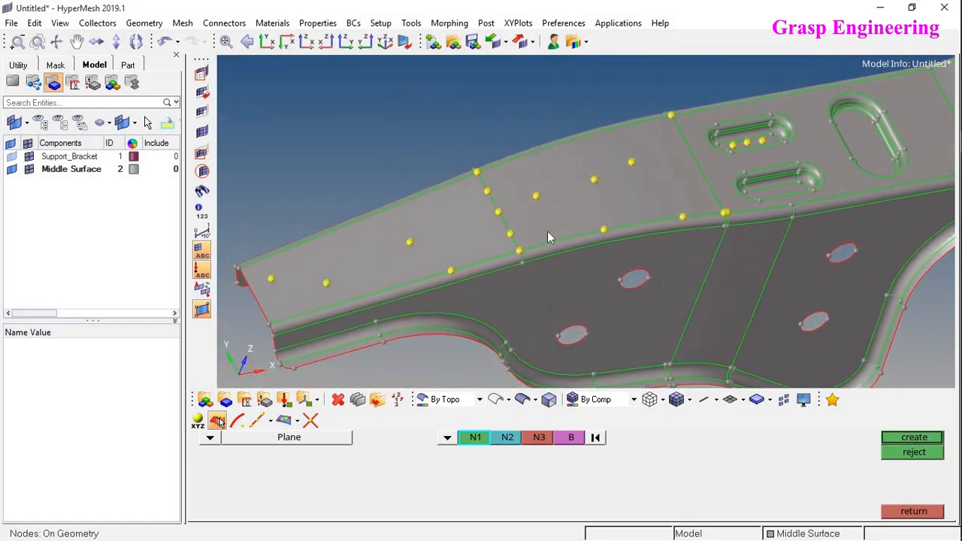
pyautogui.keyDown('ctrl'); pyautogui.moveTo(565, 224); pyautogui.dragTo(610, 278, button='right'); pyautogui.keyUp('ctrl')
pyautogui.keyDown('ctrl'); pyautogui.scroll(1, 610, 278); pyautogui.keyUp('ctrl')
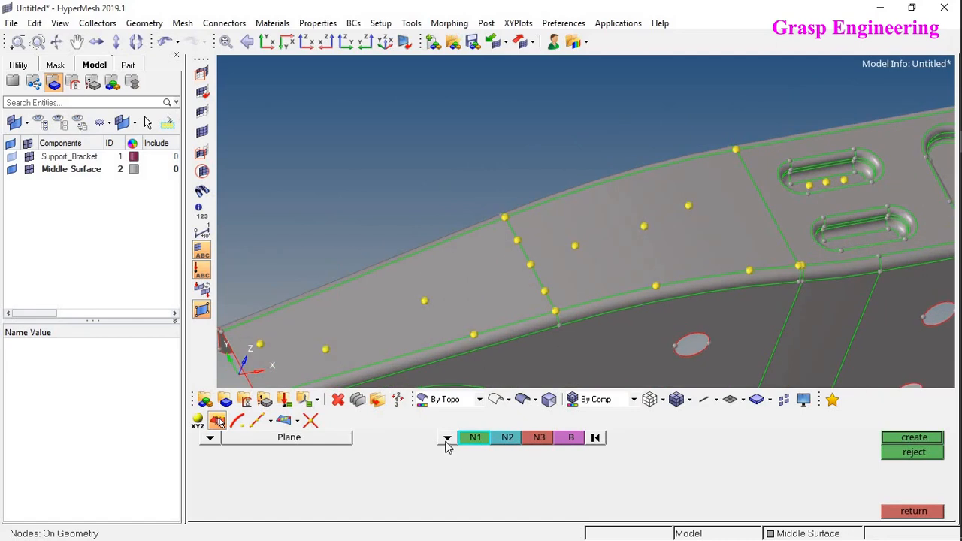
pyautogui.click(447, 438)
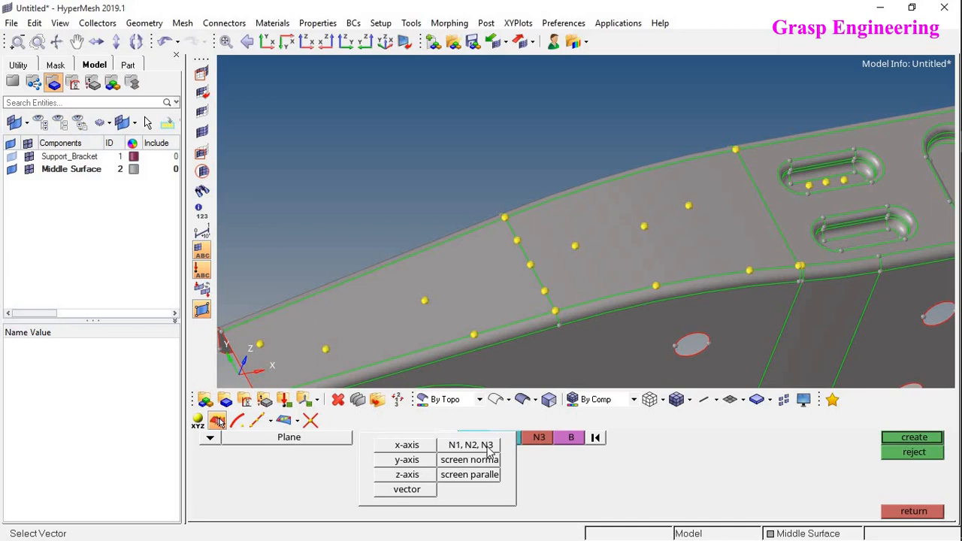
pyautogui.click(644, 476)
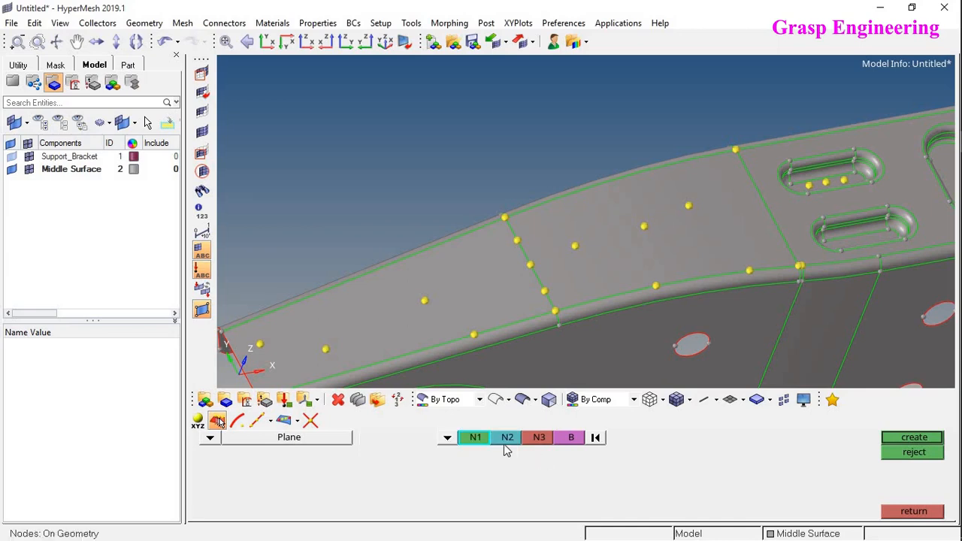
# Define a plane with N1, N2 and N3 at three corner nodes of the curved top surface and its middle interior node as base
pyautogui.keyDown('ctrl'); pyautogui.moveTo(564, 279); pyautogui.dragTo(544, 287); pyautogui.keyUp('ctrl')
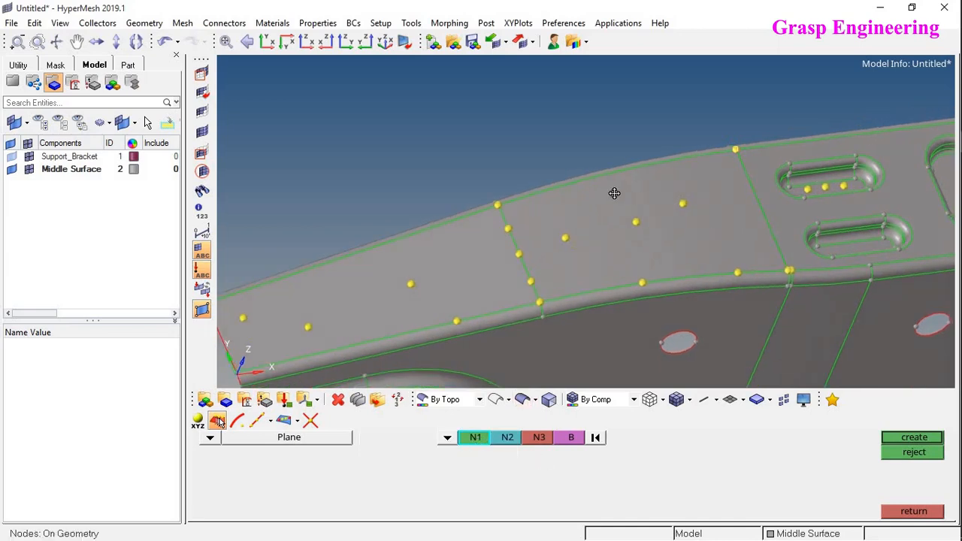
pyautogui.keyDown('ctrl'); pyautogui.moveTo(614, 193); pyautogui.dragTo(601, 200); pyautogui.keyUp('ctrl')
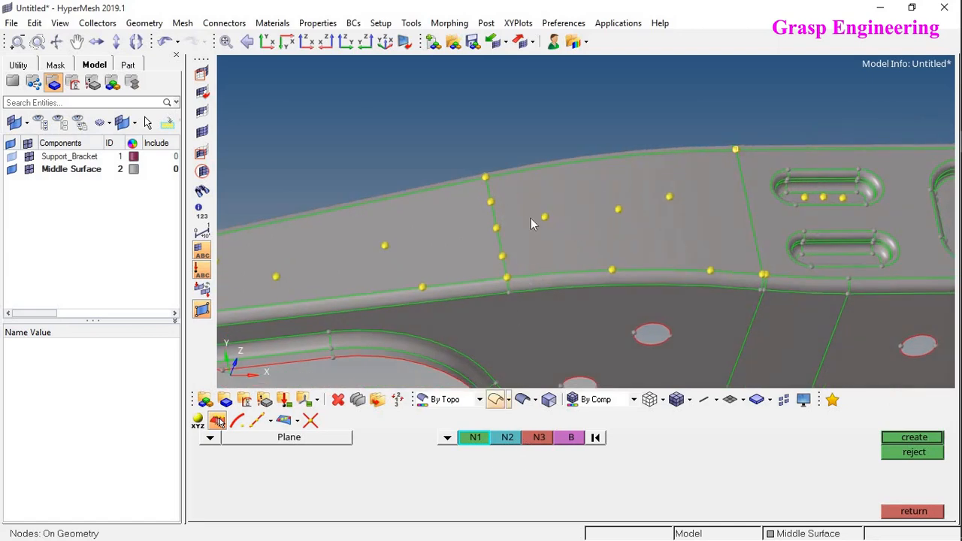
pyautogui.click(485, 177)
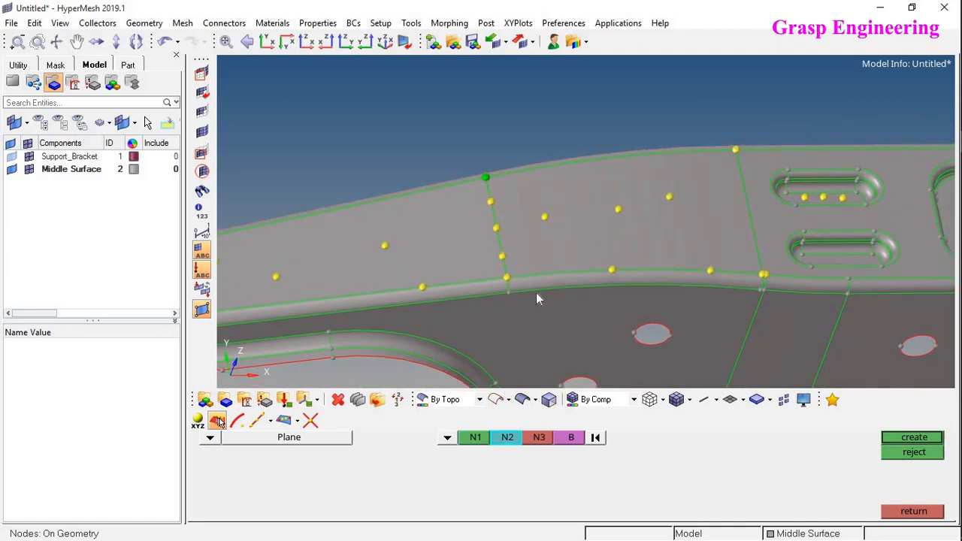
pyautogui.click(509, 289)
pyautogui.click(763, 276)
pyautogui.keyDown('ctrl'); pyautogui.moveTo(657, 199); pyautogui.dragTo(626, 215); pyautogui.keyUp('ctrl')
pyautogui.click(603, 197)
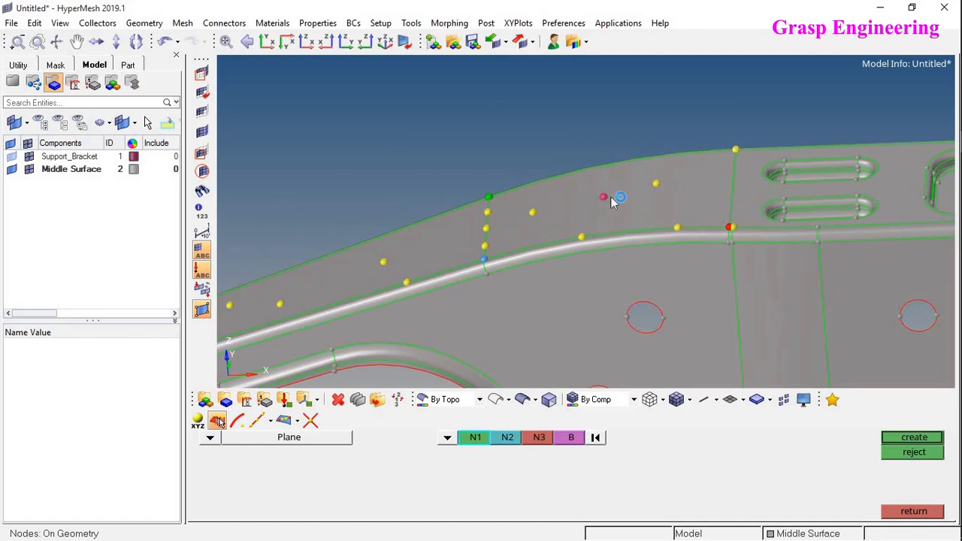
# Create six nodes on the defined plane over the curved top surface, and clear the plane selection
pyautogui.click(918, 442)
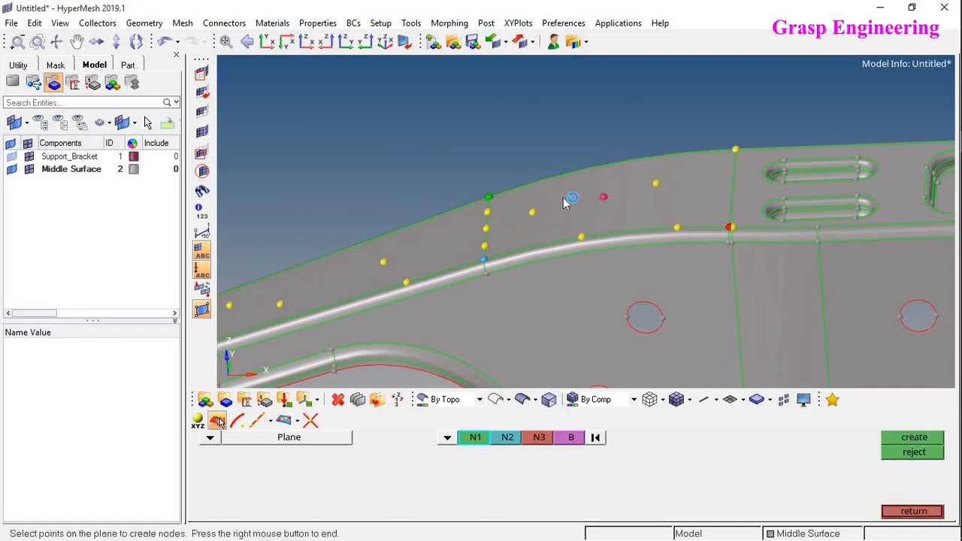
pyautogui.keyDown('ctrl'); pyautogui.moveTo(531, 160); pyautogui.dragTo(639, 187); pyautogui.keyUp('ctrl')
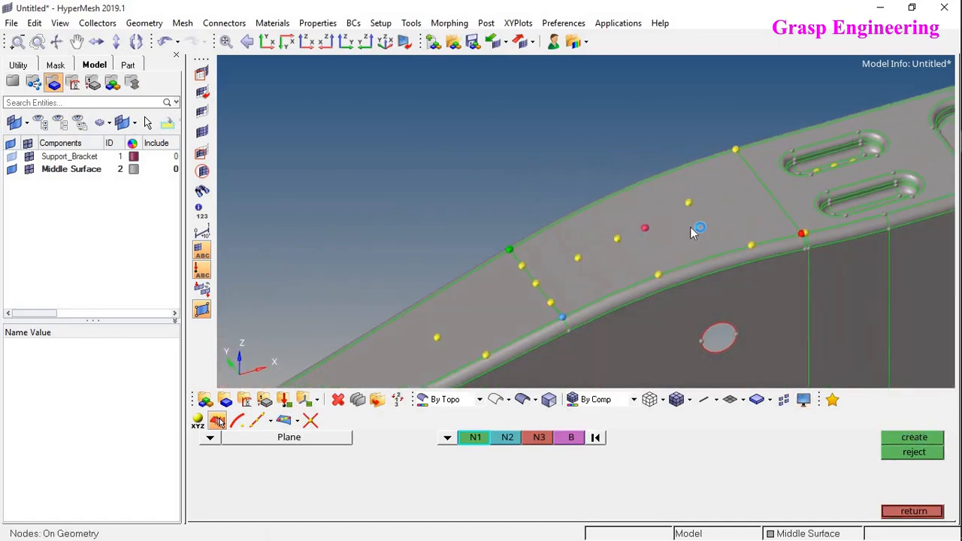
pyautogui.click(742, 197)
pyautogui.keyDown('ctrl'); pyautogui.moveTo(712, 243); pyautogui.dragTo(550, 234, button='right'); pyautogui.keyUp('ctrl')
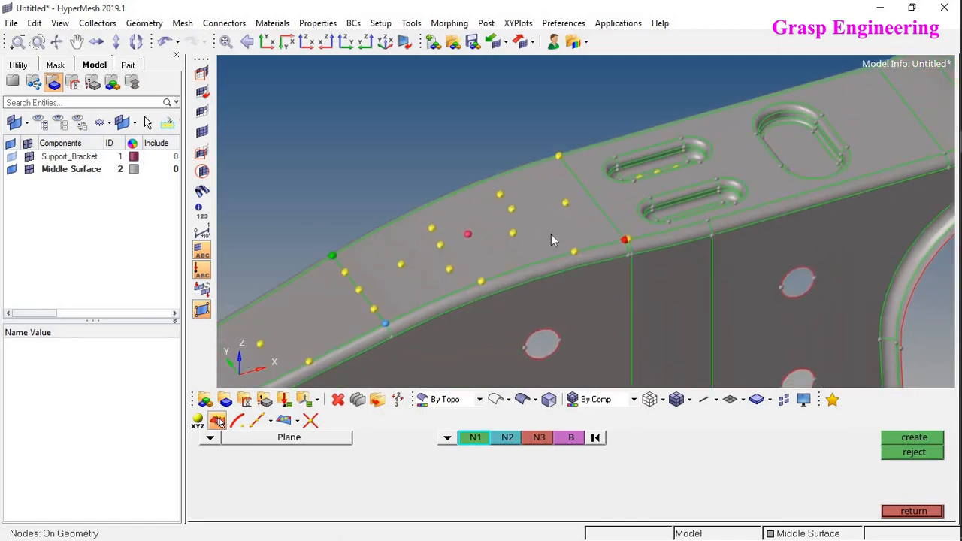
pyautogui.click(595, 438)
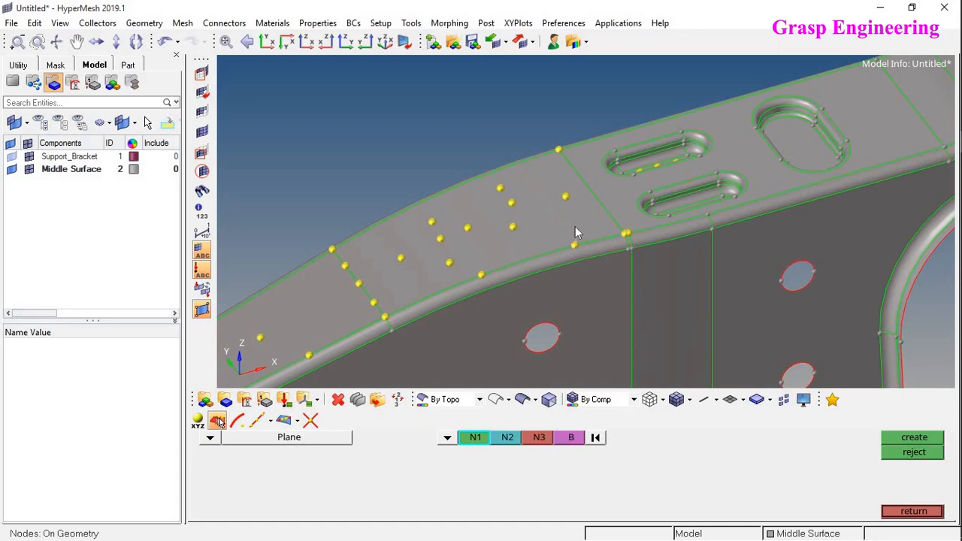
# Define a plane on the web's narrow middle surface by picking N1, N2, N3 and a base point inside it
pyautogui.keyDown('ctrl'); pyautogui.moveTo(574, 228); pyautogui.dragTo(563, 173); pyautogui.keyUp('ctrl')
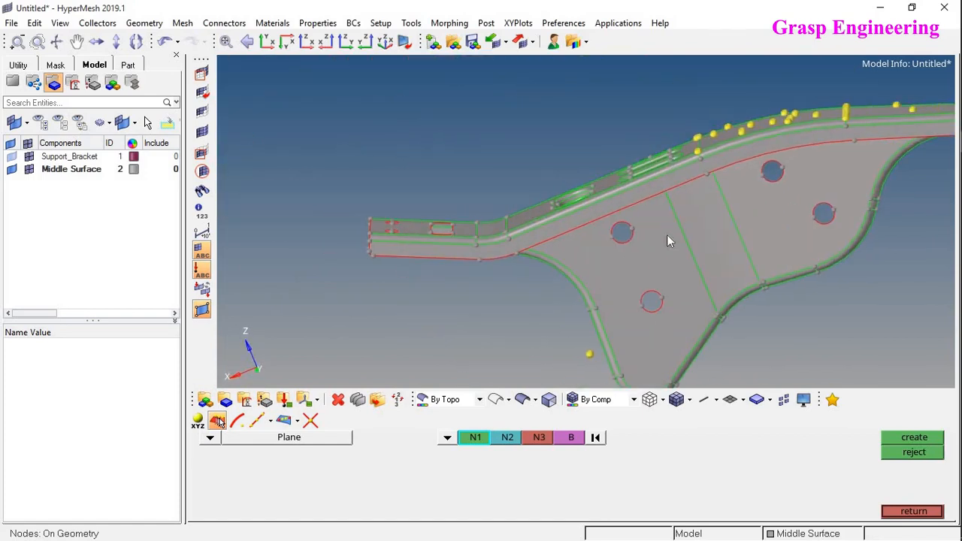
pyautogui.keyDown('ctrl'); pyautogui.moveTo(667, 240); pyautogui.dragTo(654, 262); pyautogui.keyUp('ctrl')
pyautogui.scroll(2, 672, 286)
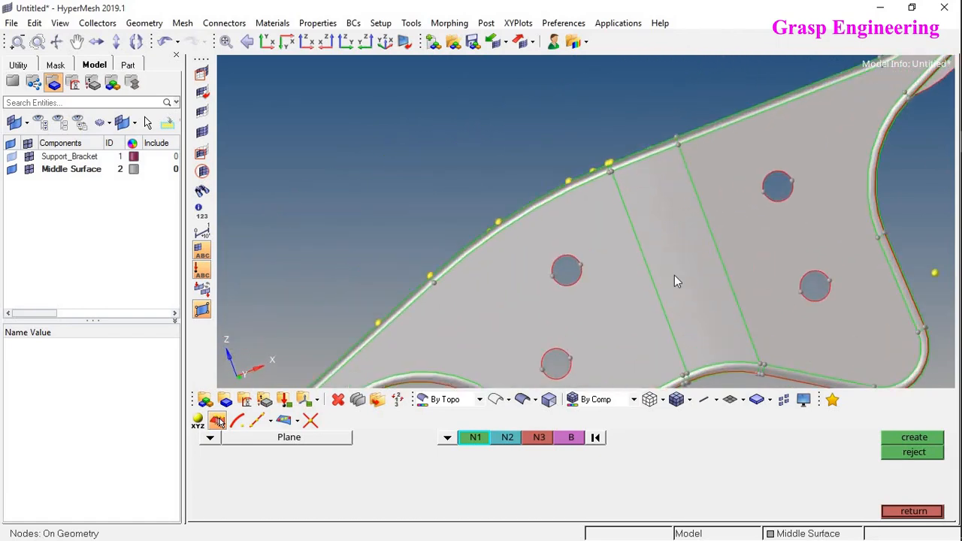
pyautogui.click(657, 223)
pyautogui.scroll(-4, 657, 253)
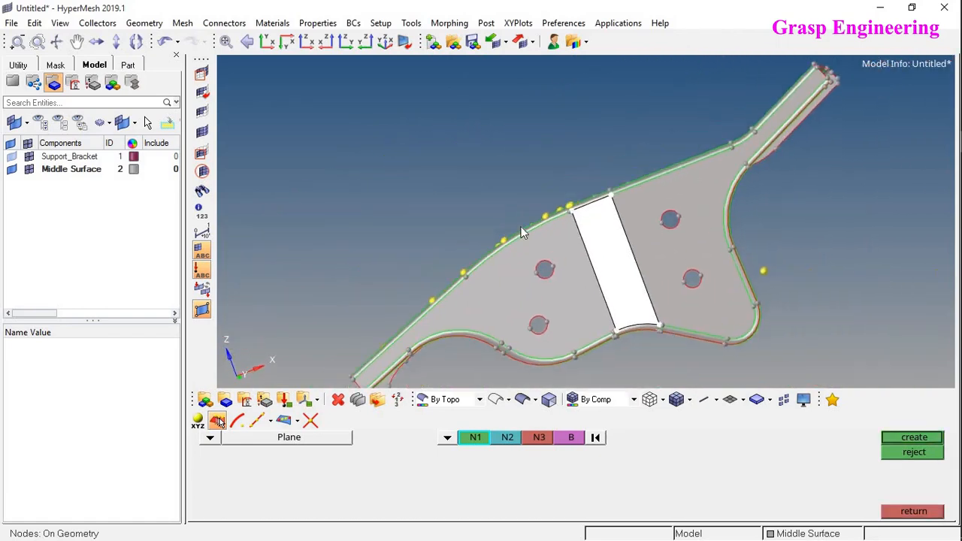
pyautogui.scroll(2, 522, 249)
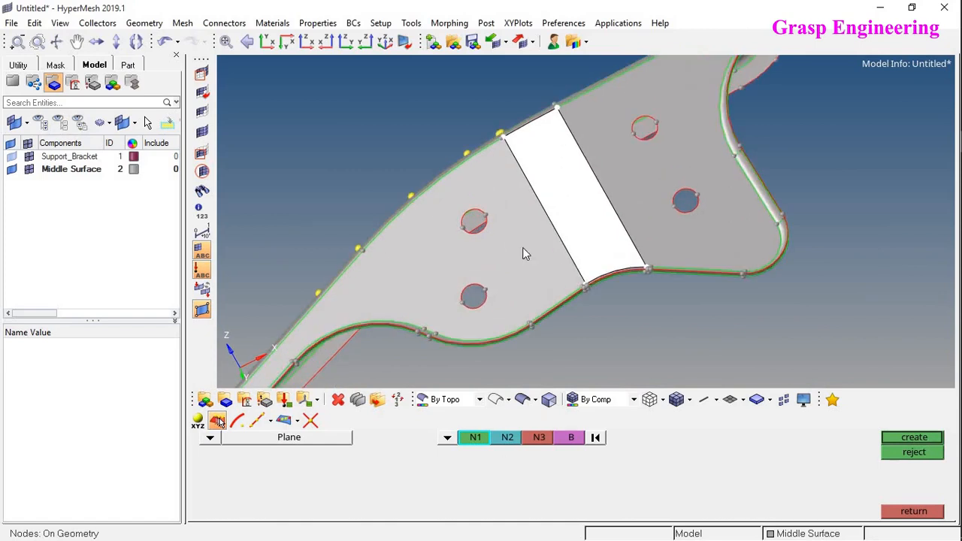
pyautogui.click(519, 147)
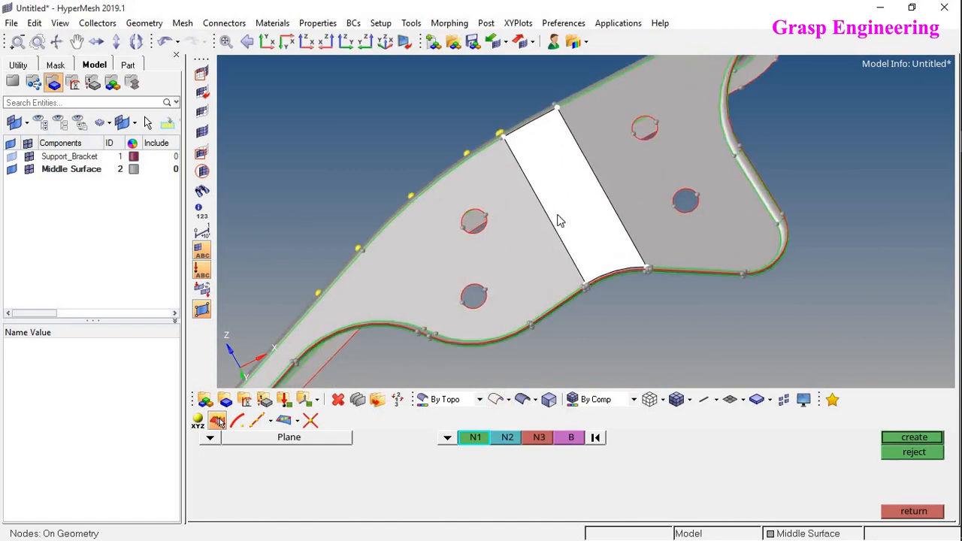
pyautogui.click(583, 253)
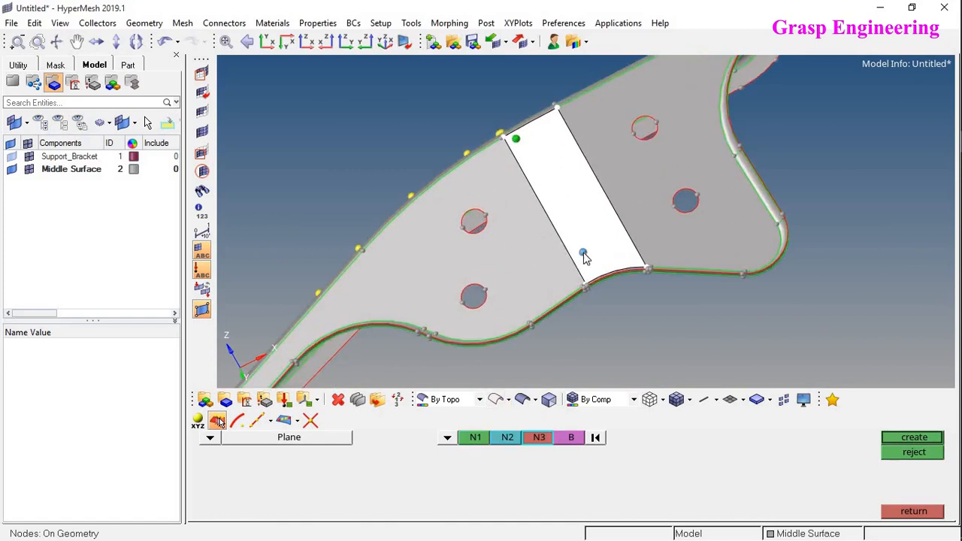
pyautogui.click(601, 219)
pyautogui.keyDown('ctrl'); pyautogui.moveTo(580, 199); pyautogui.dragTo(585, 287); pyautogui.keyUp('ctrl')
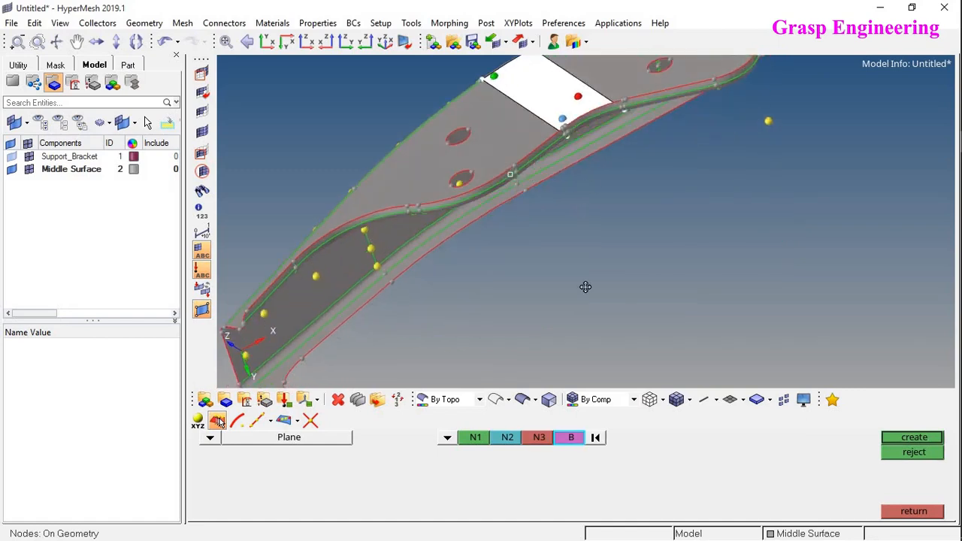
pyautogui.keyDown('ctrl'); pyautogui.moveTo(600, 106); pyautogui.dragTo(596, 257, button='right'); pyautogui.keyUp('ctrl')
pyautogui.keyDown('ctrl'); pyautogui.scroll(4, 596, 256); pyautogui.keyUp('ctrl')
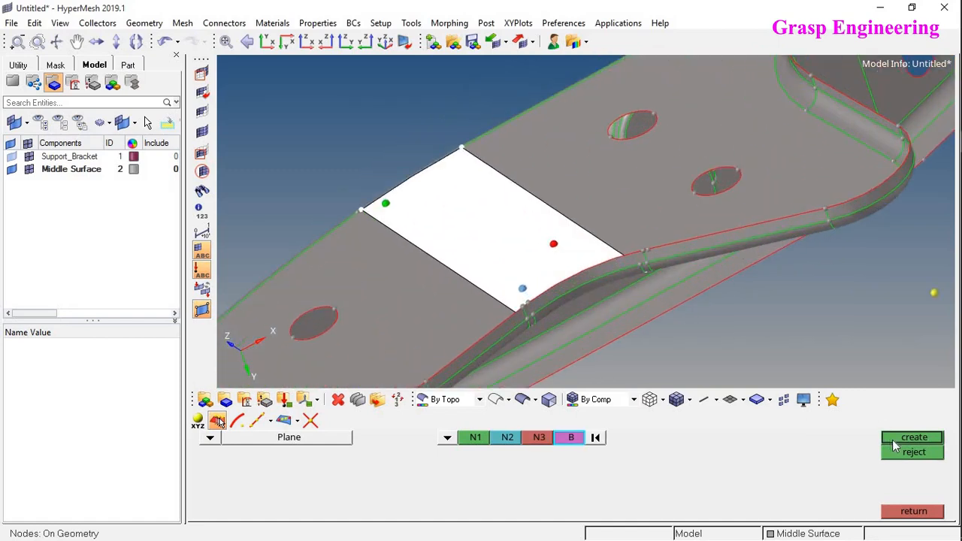
pyautogui.click(471, 207)
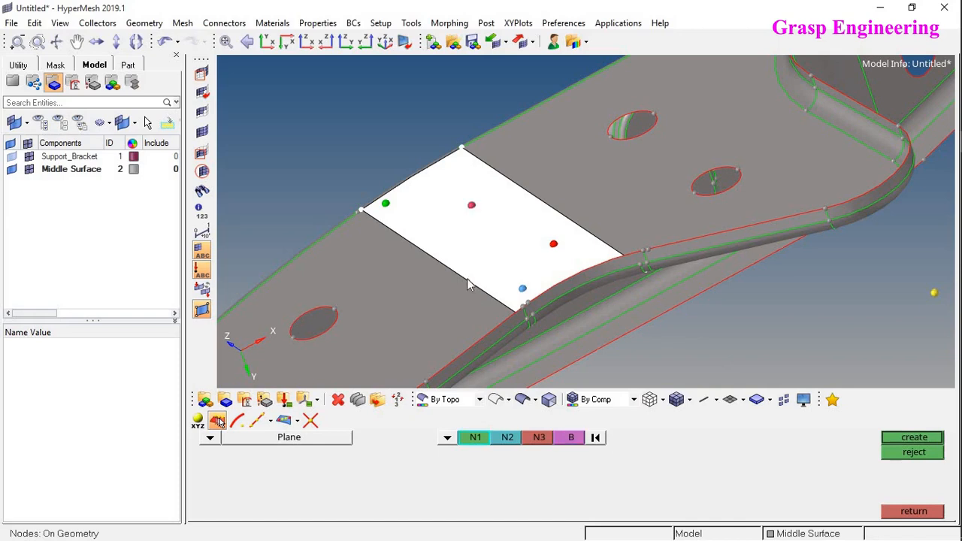
# Create five nodes across the web's narrow middle surface using that plane, and clear the plane selection
pyautogui.click(903, 445)
pyautogui.click(514, 236)
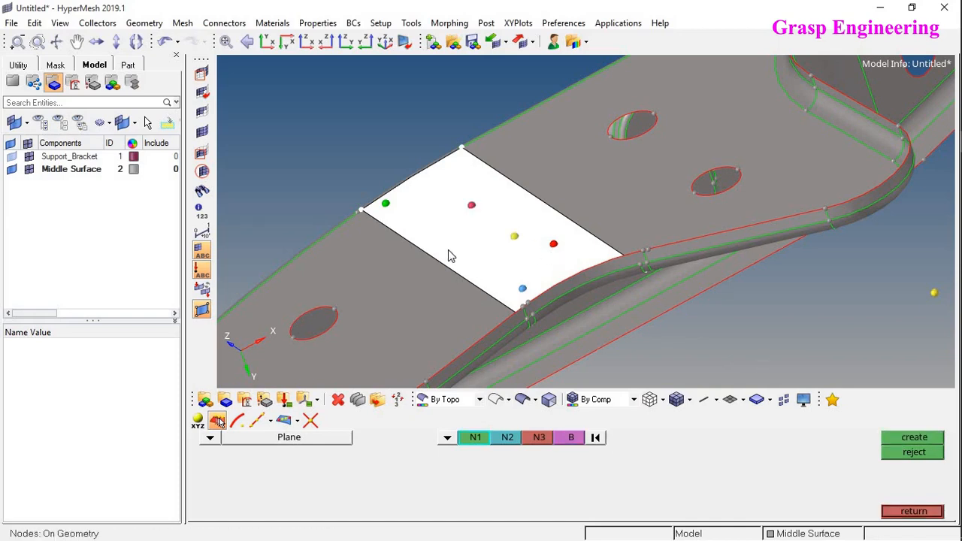
pyautogui.click(447, 247)
pyautogui.click(446, 189)
pyautogui.click(577, 263)
pyautogui.keyDown('ctrl'); pyautogui.moveTo(603, 152); pyautogui.dragTo(666, 188); pyautogui.keyUp('ctrl')
pyautogui.click(595, 437)
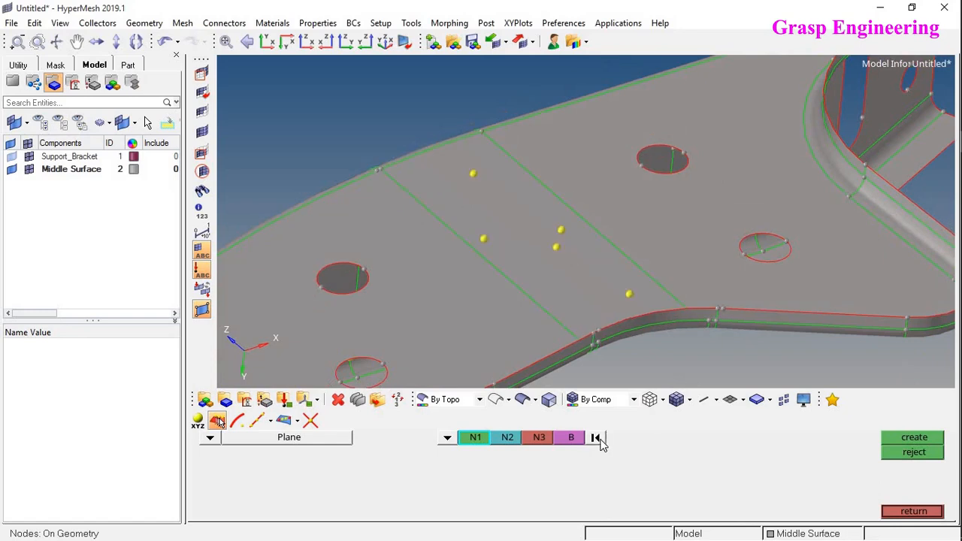
# Try to create a node on an x-axis plane based at a node on the web's narrow middle surface, and clear the base
pyautogui.keyDown('ctrl'); pyautogui.moveTo(598, 242); pyautogui.dragTo(517, 454); pyautogui.keyUp('ctrl')
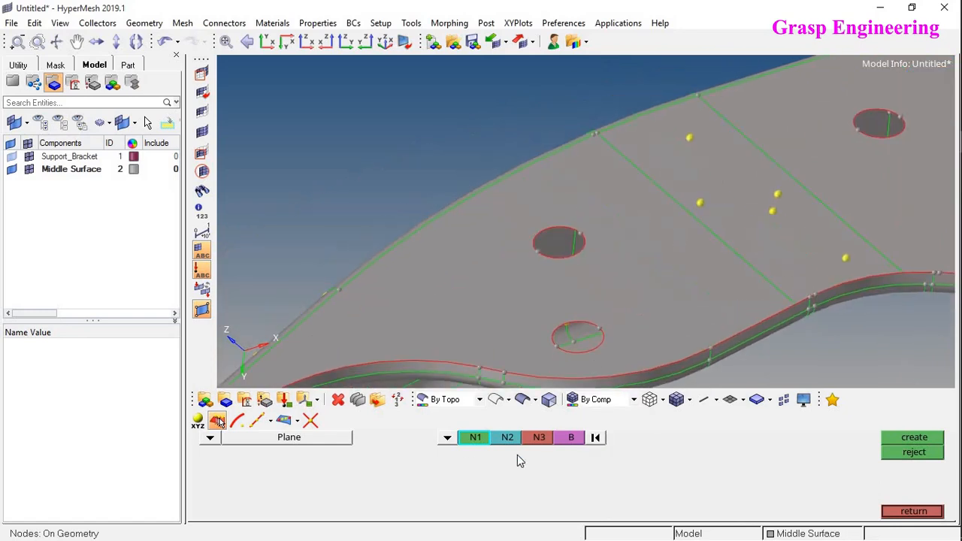
pyautogui.click(447, 437)
pyautogui.click(406, 445)
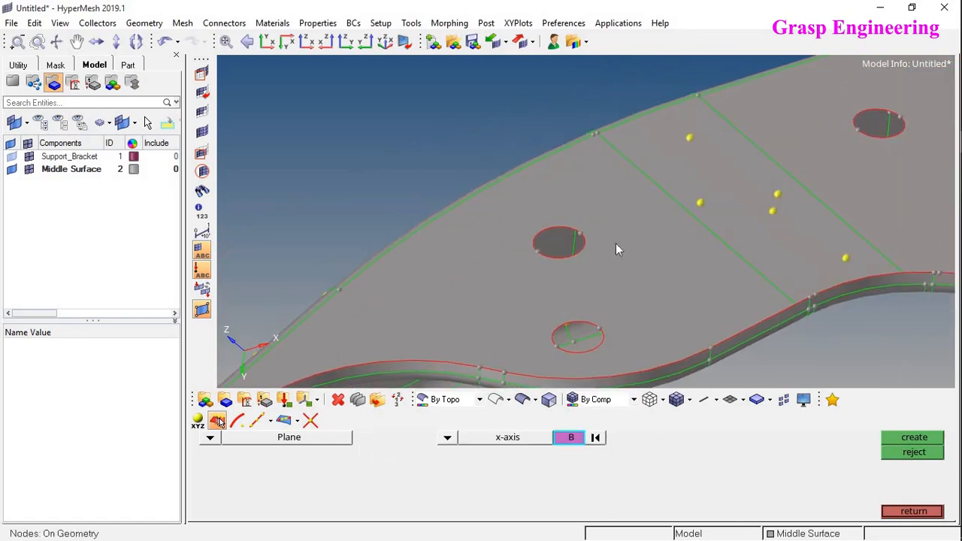
pyautogui.keyDown('ctrl'); pyautogui.moveTo(602, 363); pyautogui.dragTo(278, 387); pyautogui.keyUp('ctrl')
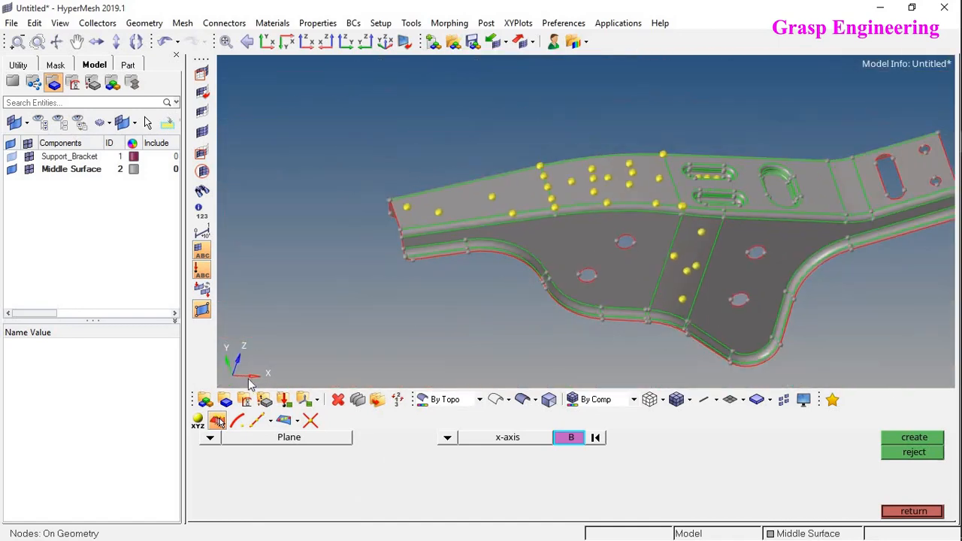
pyautogui.keyDown('ctrl'); pyautogui.moveTo(754, 224); pyautogui.dragTo(767, 219); pyautogui.keyUp('ctrl')
pyautogui.keyDown('ctrl'); pyautogui.moveTo(665, 235); pyautogui.dragTo(598, 168, button='right'); pyautogui.keyUp('ctrl')
pyautogui.keyDown('ctrl'); pyautogui.scroll(2, 625, 235); pyautogui.keyUp('ctrl')
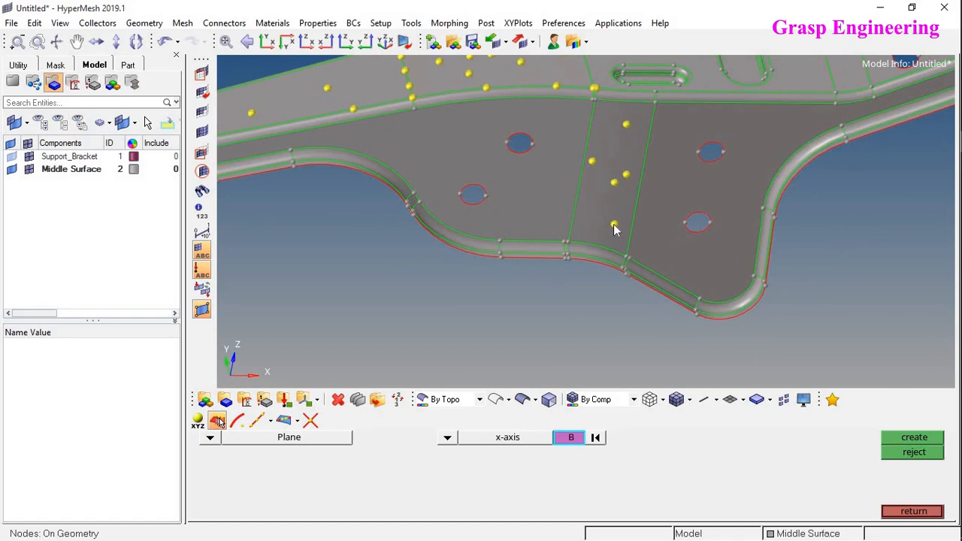
pyautogui.click(614, 225)
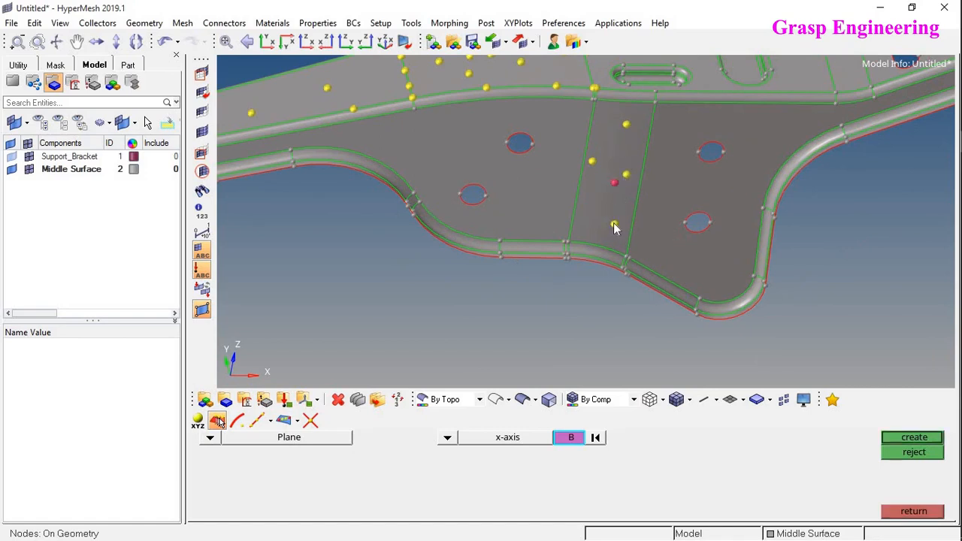
pyautogui.click(614, 224)
pyautogui.click(598, 441)
# Set the plane orientation for node creation to z-axis
pyautogui.keyDown('ctrl'); pyautogui.moveTo(767, 111); pyautogui.dragTo(771, 158, button='right'); pyautogui.keyUp('ctrl')
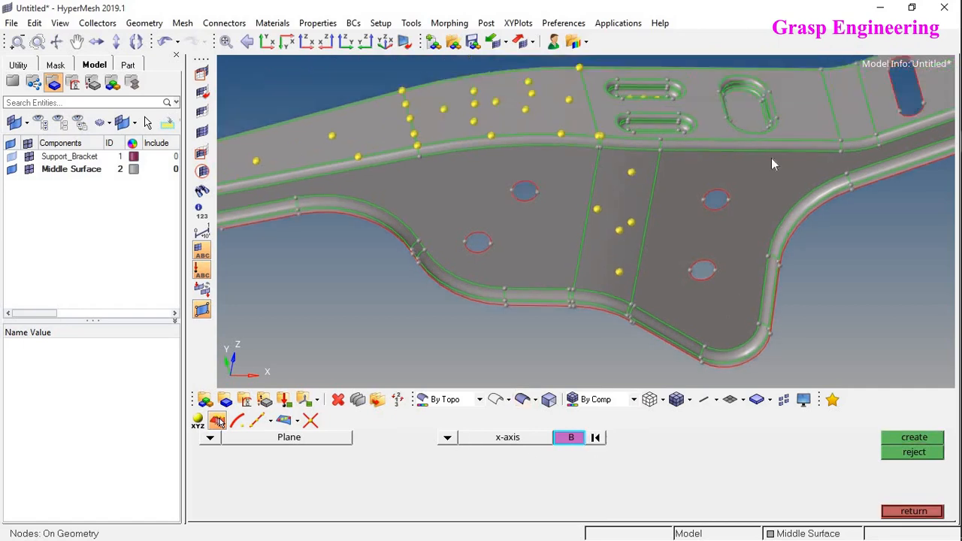
pyautogui.keyDown('ctrl'); pyautogui.moveTo(771, 159); pyautogui.dragTo(698, 154); pyautogui.keyUp('ctrl')
pyautogui.keyDown('ctrl'); pyautogui.moveTo(556, 219); pyautogui.dragTo(542, 268, button='right'); pyautogui.keyUp('ctrl')
pyautogui.keyDown('ctrl'); pyautogui.scroll(3, 542, 267); pyautogui.keyUp('ctrl')
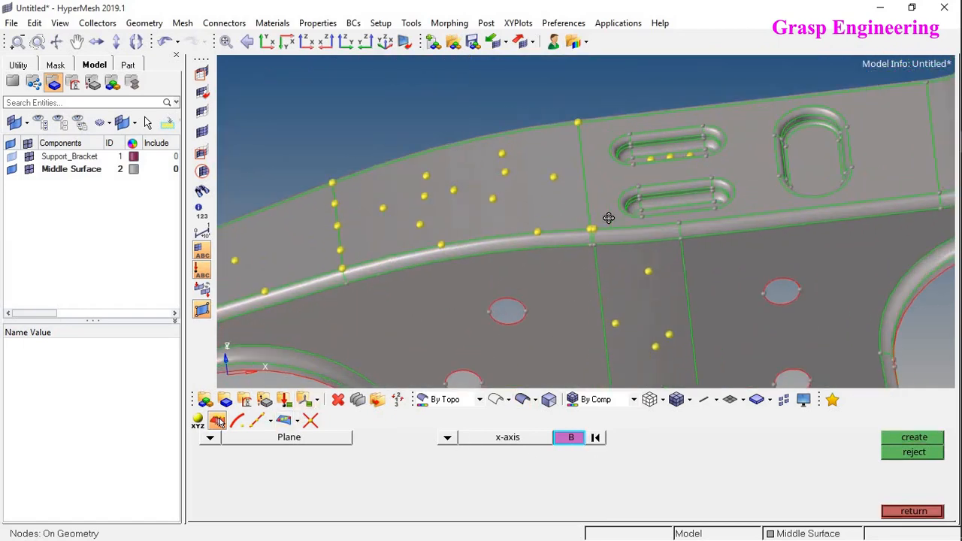
pyautogui.keyDown('ctrl'); pyautogui.moveTo(608, 218); pyautogui.dragTo(736, 241); pyautogui.keyUp('ctrl')
pyautogui.keyDown('ctrl'); pyautogui.moveTo(673, 208); pyautogui.dragTo(665, 210); pyautogui.keyUp('ctrl')
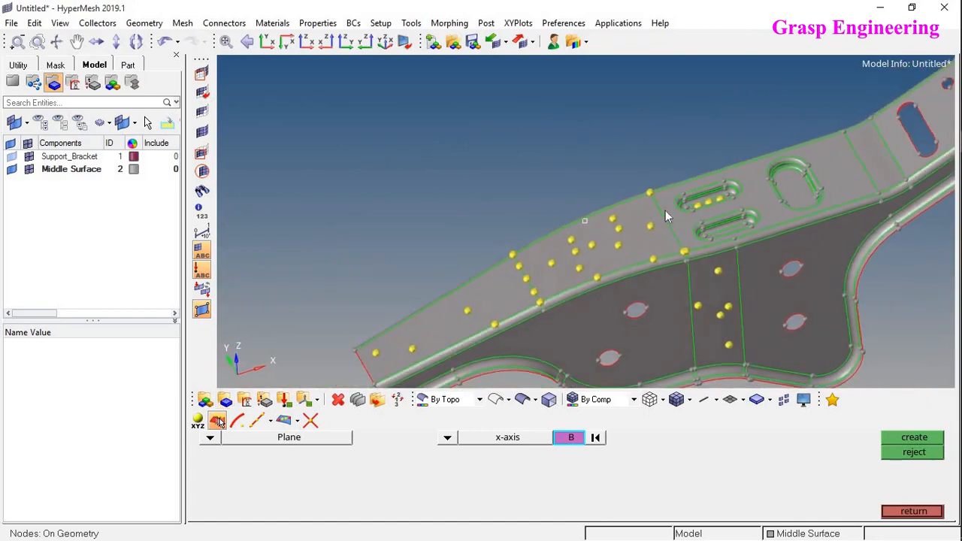
pyautogui.keyDown('ctrl'); pyautogui.moveTo(833, 203); pyautogui.dragTo(648, 235, button='right'); pyautogui.keyUp('ctrl')
pyautogui.keyDown('ctrl'); pyautogui.scroll(3, 648, 236); pyautogui.keyUp('ctrl')
pyautogui.keyDown('ctrl'); pyautogui.moveTo(553, 263); pyautogui.dragTo(553, 329); pyautogui.keyUp('ctrl')
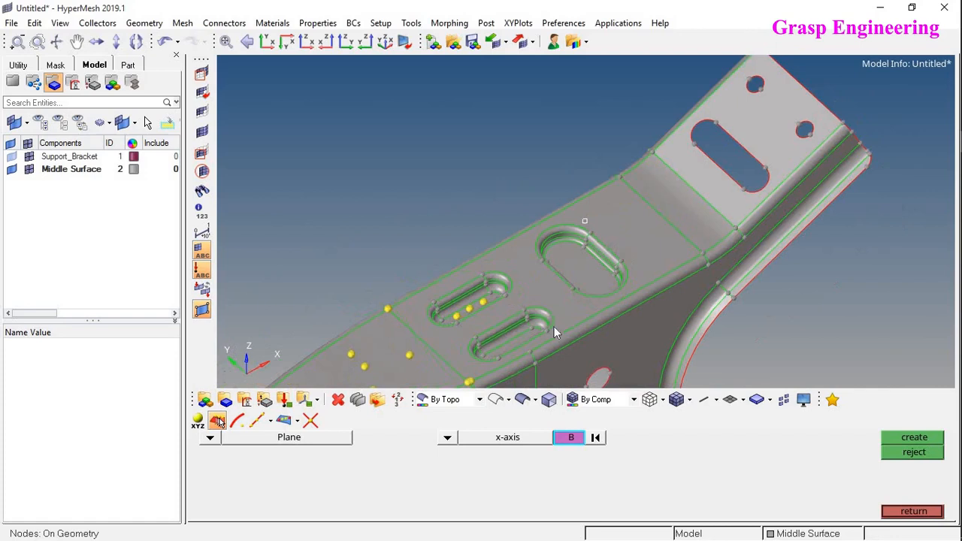
pyautogui.click(446, 437)
pyautogui.click(403, 474)
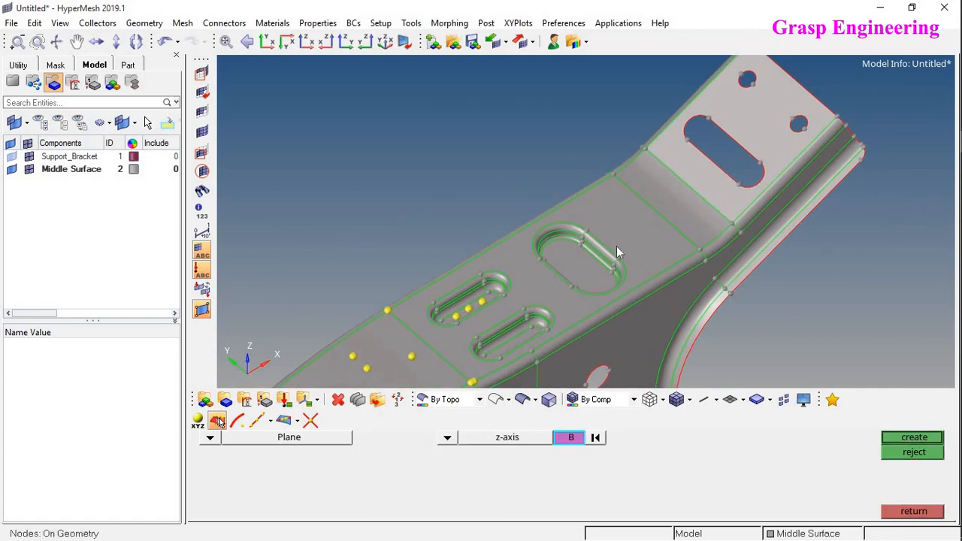
# Create four nodes on the lower small slot's floor using the z-axis plane based at the upper slot's middle floor node
pyautogui.keyDown('ctrl'); pyautogui.scroll(-4, 543, 250); pyautogui.keyUp('ctrl')
pyautogui.keyDown('ctrl'); pyautogui.moveTo(557, 288); pyautogui.dragTo(625, 264, button='right'); pyautogui.keyUp('ctrl')
pyautogui.keyDown('ctrl'); pyautogui.moveTo(625, 264); pyautogui.dragTo(611, 242); pyautogui.keyUp('ctrl')
pyautogui.keyDown('ctrl'); pyautogui.scroll(9, 652, 227); pyautogui.keyUp('ctrl')
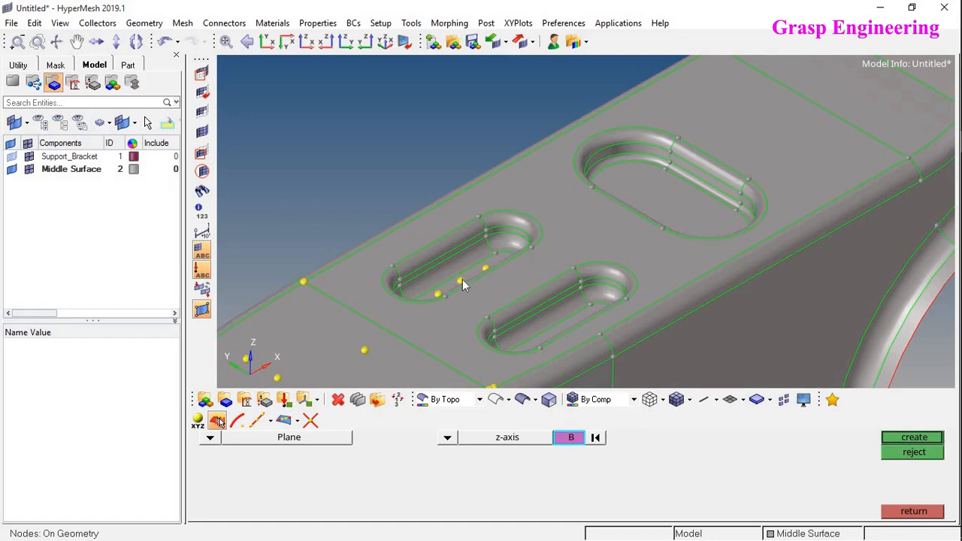
pyautogui.click(461, 281)
pyautogui.click(914, 443)
pyautogui.keyDown('ctrl'); pyautogui.moveTo(479, 292); pyautogui.dragTo(556, 263); pyautogui.keyUp('ctrl')
pyautogui.click(571, 243)
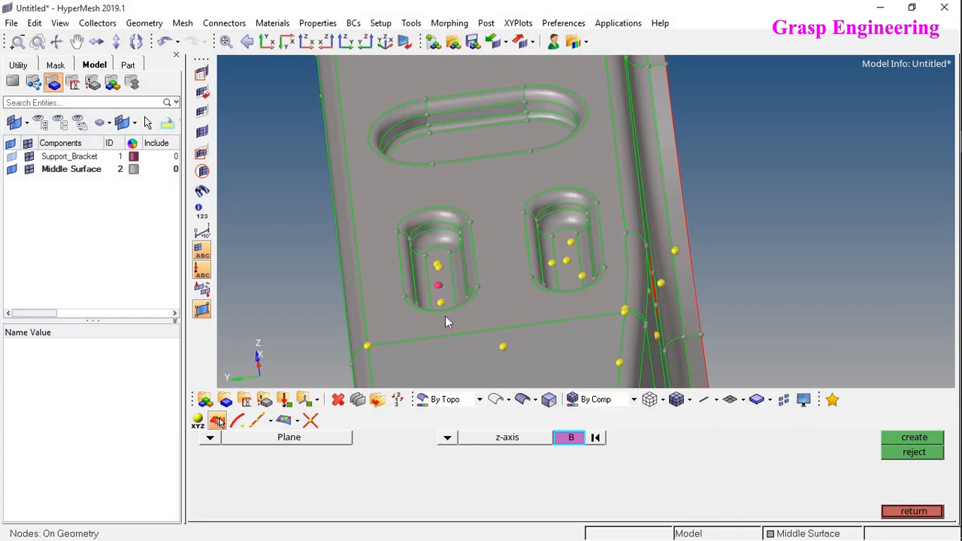
# Switch the plane definition for node creation back to N1, N2, N3
pyautogui.keyDown('ctrl'); pyautogui.moveTo(445, 321); pyautogui.dragTo(501, 430); pyautogui.keyUp('ctrl')
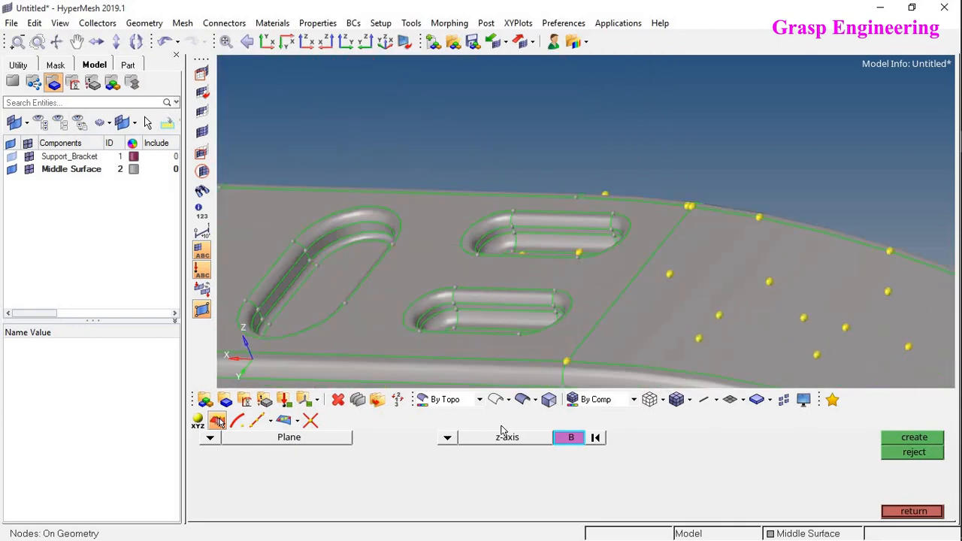
pyautogui.click(449, 434)
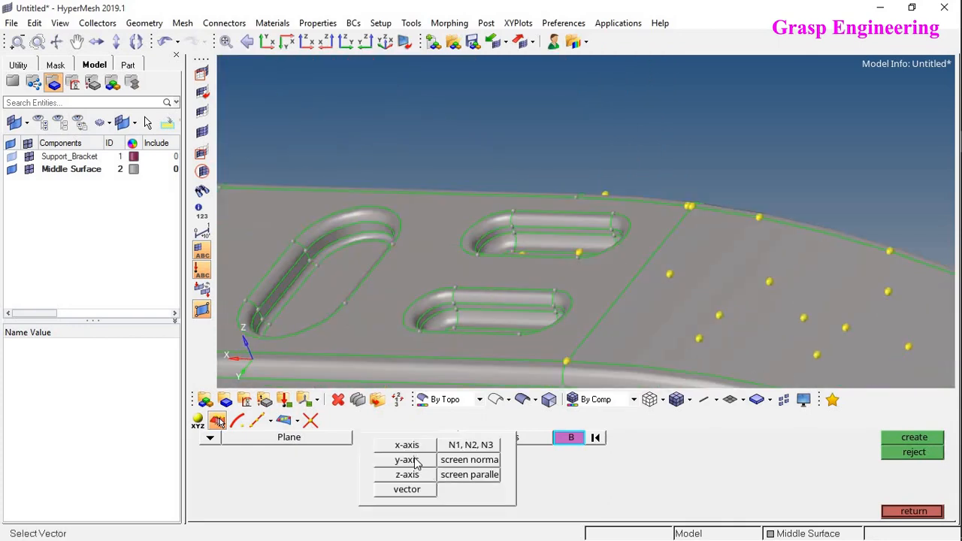
pyautogui.click(456, 444)
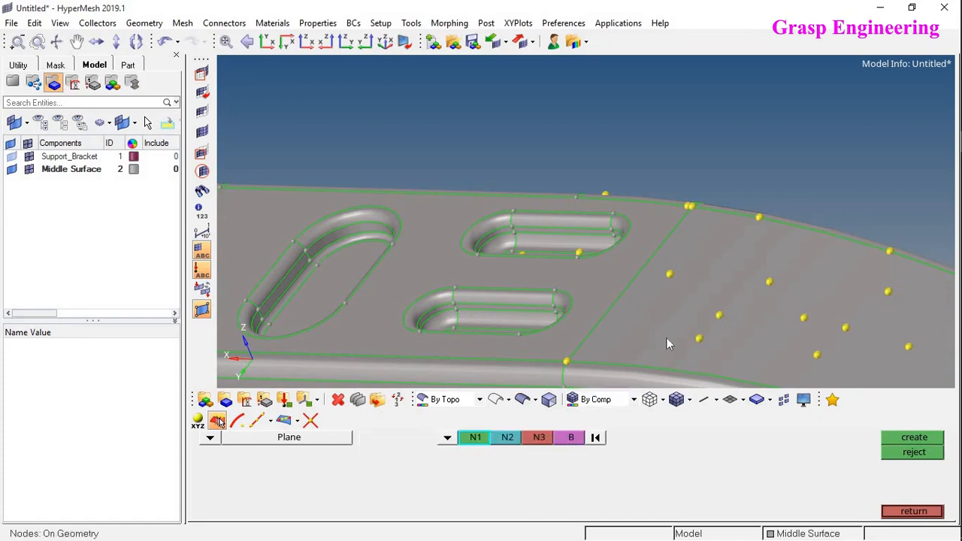
pyautogui.keyDown('ctrl'); pyautogui.scroll(-5, 613, 185); pyautogui.keyUp('ctrl')
pyautogui.keyDown('ctrl'); pyautogui.moveTo(771, 259); pyautogui.dragTo(518, 282); pyautogui.keyUp('ctrl')
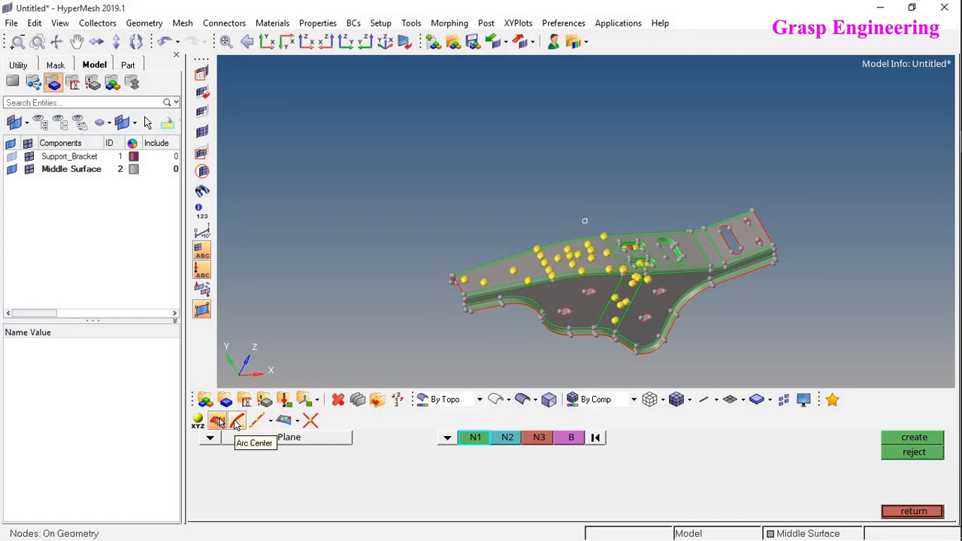
# Switch node creation to Arc Center with nodes as the input entity
pyautogui.click(236, 423)
pyautogui.keyDown('ctrl'); pyautogui.scroll(4, 727, 240); pyautogui.keyUp('ctrl')
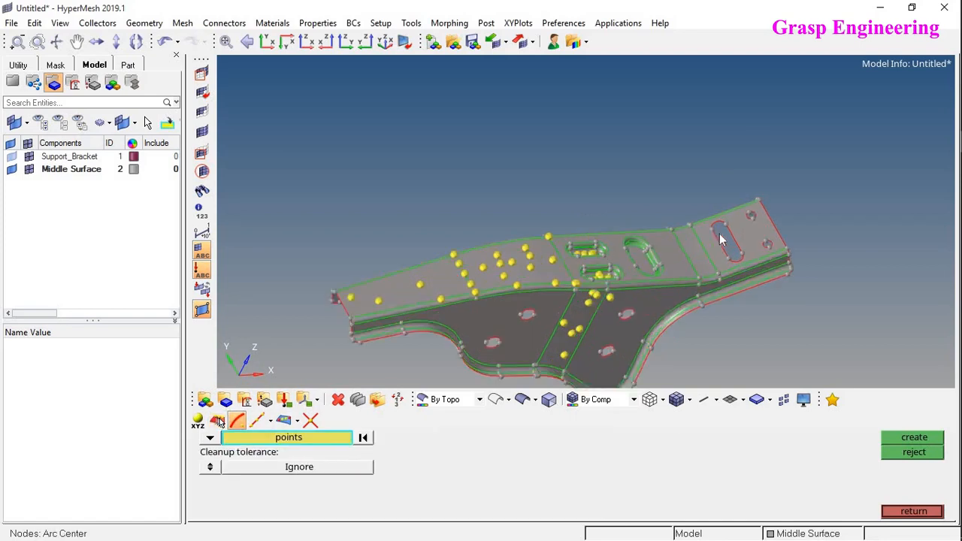
pyautogui.keyDown('ctrl'); pyautogui.moveTo(575, 289); pyautogui.dragTo(691, 232, button='right'); pyautogui.keyUp('ctrl')
pyautogui.keyDown('ctrl'); pyautogui.moveTo(691, 232); pyautogui.dragTo(664, 241); pyautogui.keyUp('ctrl')
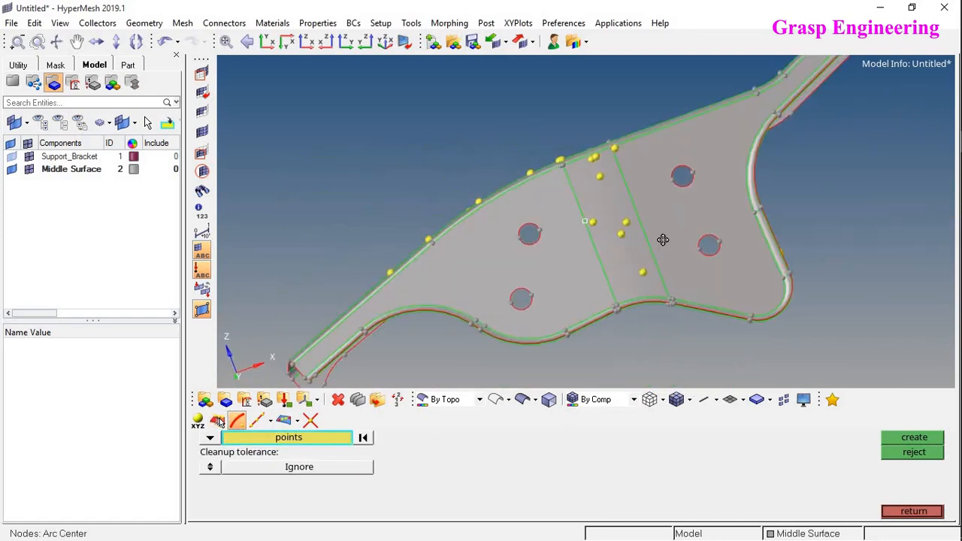
pyautogui.keyDown('ctrl'); pyautogui.moveTo(663, 240); pyautogui.dragTo(649, 274, button='right'); pyautogui.keyUp('ctrl')
pyautogui.keyDown('ctrl'); pyautogui.scroll(2, 602, 187); pyautogui.keyUp('ctrl')
pyautogui.keyDown('ctrl'); pyautogui.moveTo(565, 196); pyautogui.dragTo(666, 142, button='right'); pyautogui.keyUp('ctrl')
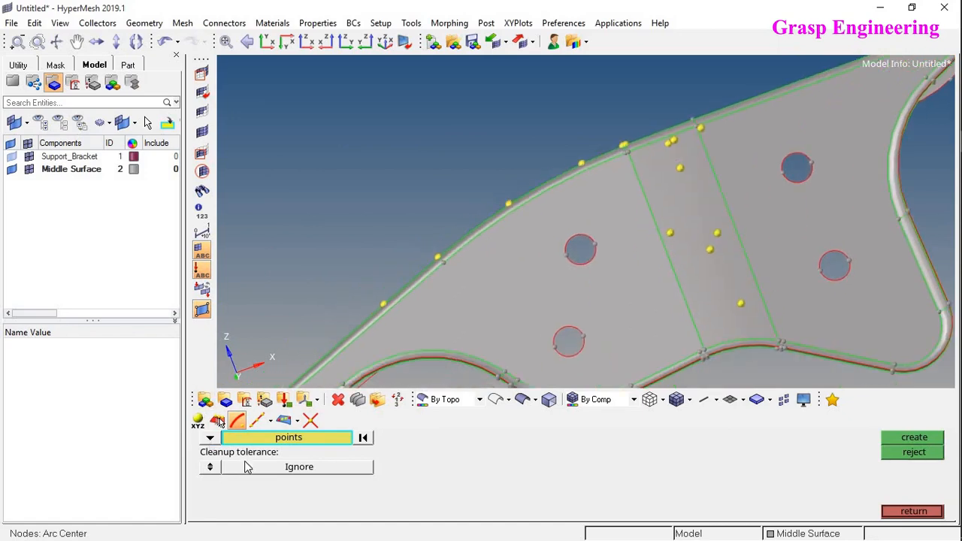
pyautogui.click(210, 437)
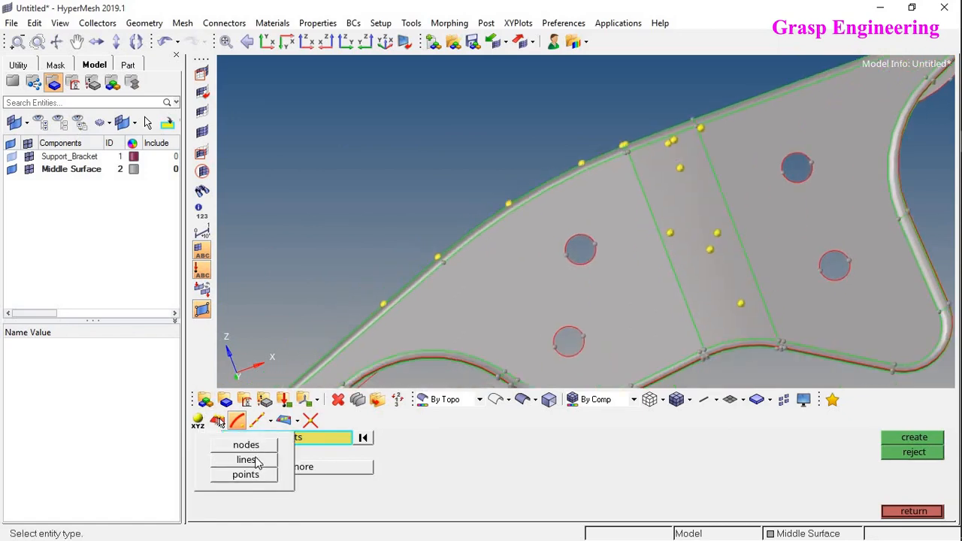
pyautogui.click(258, 446)
# Create On Geometry nodes at the two points on the edge of the web's upper-left hole
pyautogui.keyDown('ctrl'); pyautogui.moveTo(583, 221); pyautogui.dragTo(649, 224); pyautogui.keyUp('ctrl')
pyautogui.keyDown('ctrl'); pyautogui.scroll(4, 649, 224); pyautogui.keyUp('ctrl')
pyautogui.keyDown('ctrl'); pyautogui.moveTo(496, 195); pyautogui.dragTo(809, 302, button='right'); pyautogui.keyUp('ctrl')
pyautogui.keyDown('ctrl'); pyautogui.moveTo(809, 303); pyautogui.dragTo(695, 327); pyautogui.keyUp('ctrl')
pyautogui.keyDown('ctrl'); pyautogui.scroll(-5, 661, 157); pyautogui.keyUp('ctrl')
pyautogui.keyDown('ctrl'); pyautogui.moveTo(819, 169); pyautogui.dragTo(639, 113, button='right'); pyautogui.keyUp('ctrl')
pyautogui.keyDown('ctrl'); pyautogui.moveTo(638, 112); pyautogui.dragTo(621, 153); pyautogui.keyUp('ctrl')
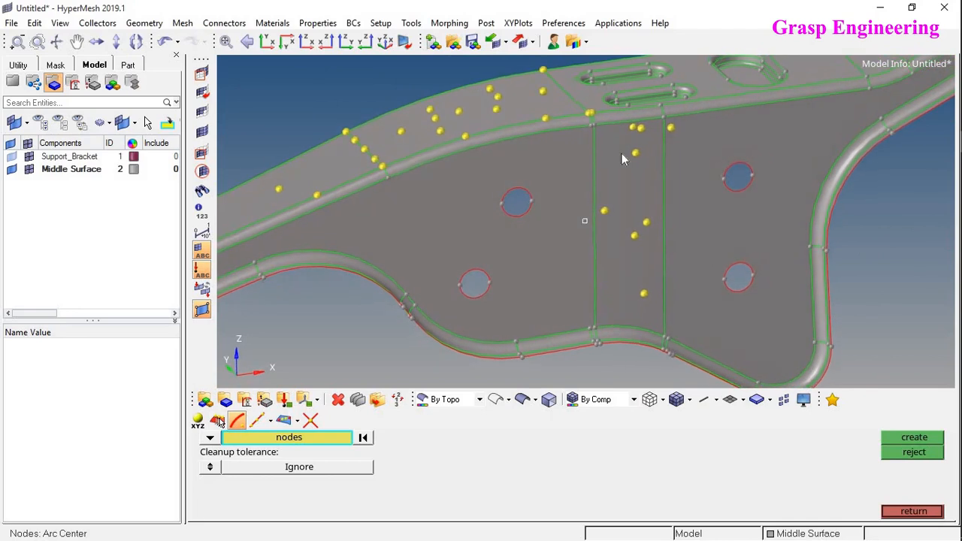
pyautogui.keyDown('ctrl'); pyautogui.scroll(4, 695, 248); pyautogui.keyUp('ctrl')
pyautogui.keyDown('ctrl'); pyautogui.moveTo(626, 219); pyautogui.dragTo(656, 309, button='right'); pyautogui.keyUp('ctrl')
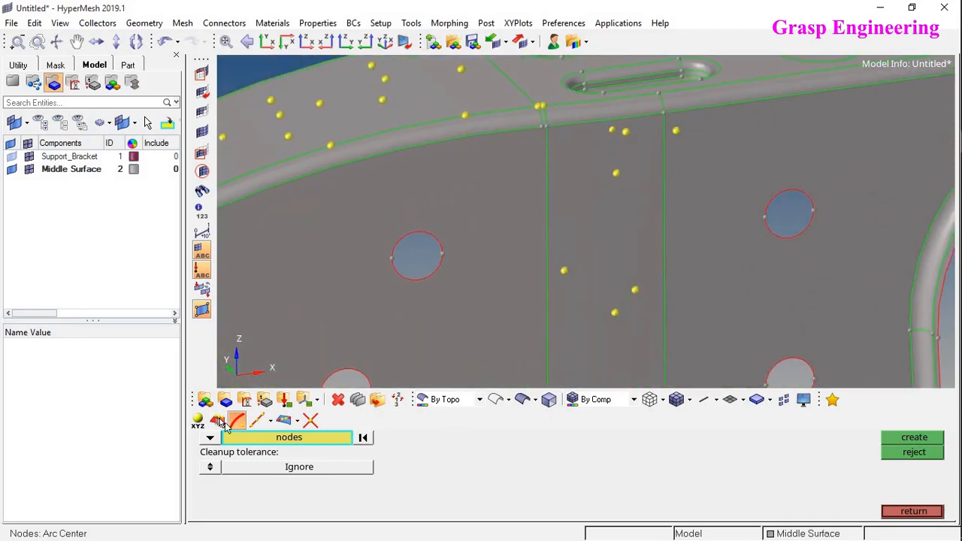
pyautogui.click(217, 422)
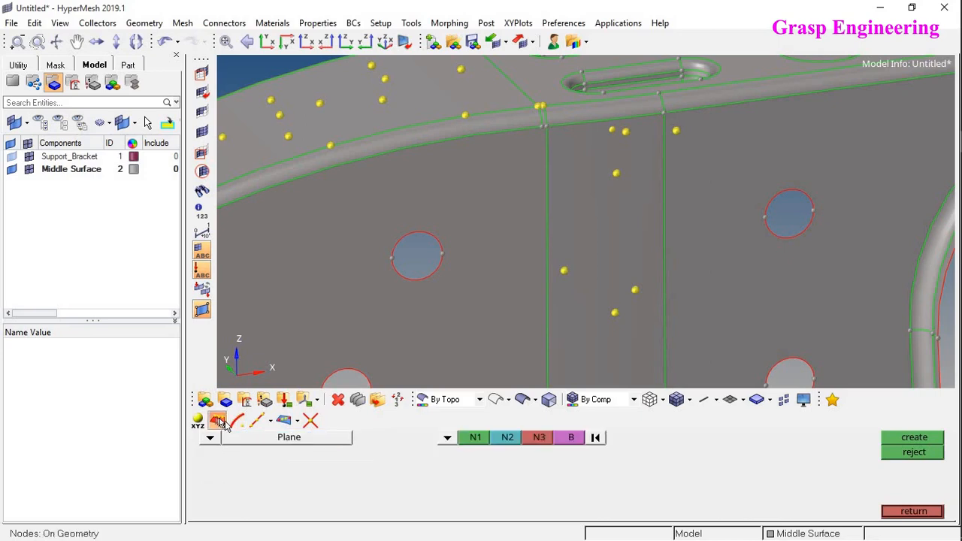
pyautogui.click(211, 437)
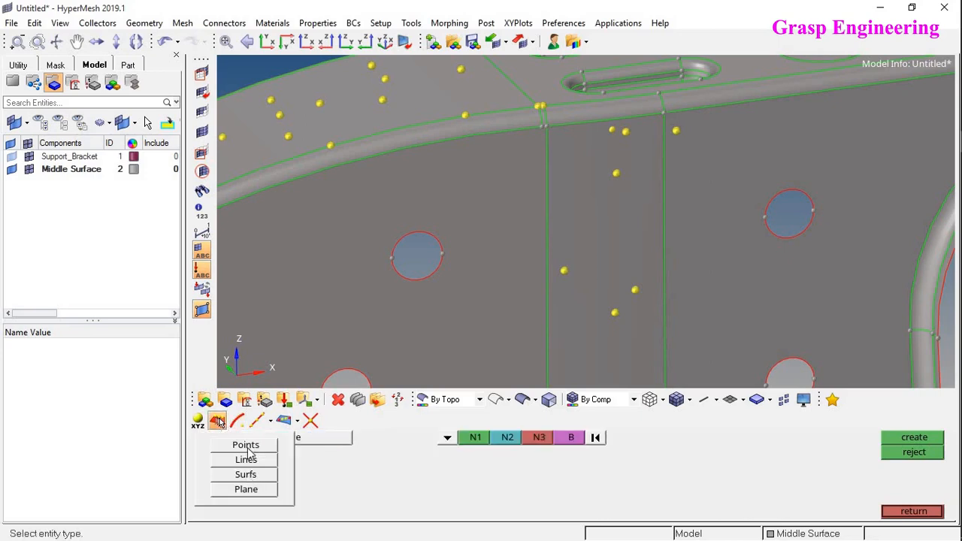
pyautogui.click(247, 448)
pyautogui.keyDown('ctrl'); pyautogui.scroll(2, 771, 205); pyautogui.keyUp('ctrl')
pyautogui.keyDown('ctrl'); pyautogui.moveTo(945, 271); pyautogui.dragTo(471, 310); pyautogui.keyUp('ctrl')
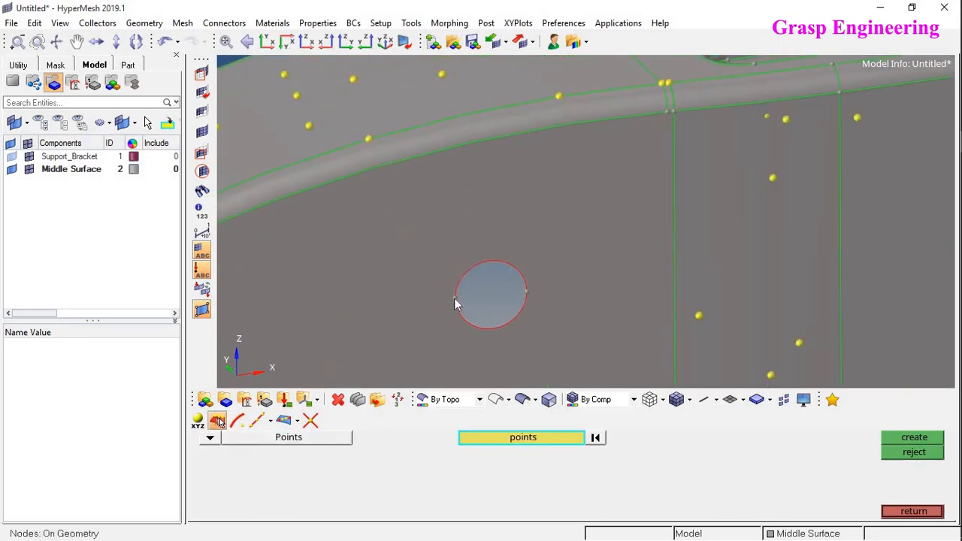
pyautogui.click(456, 298)
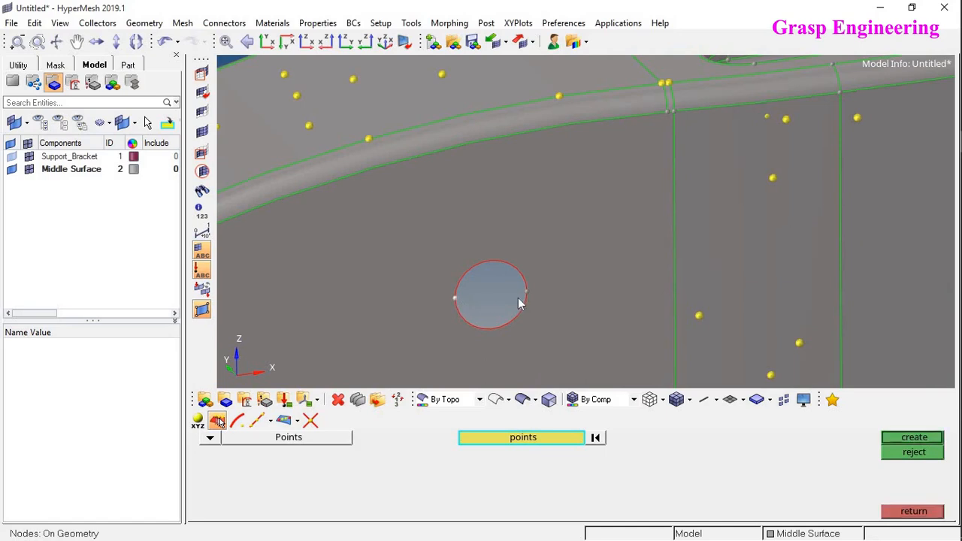
pyautogui.click(907, 436)
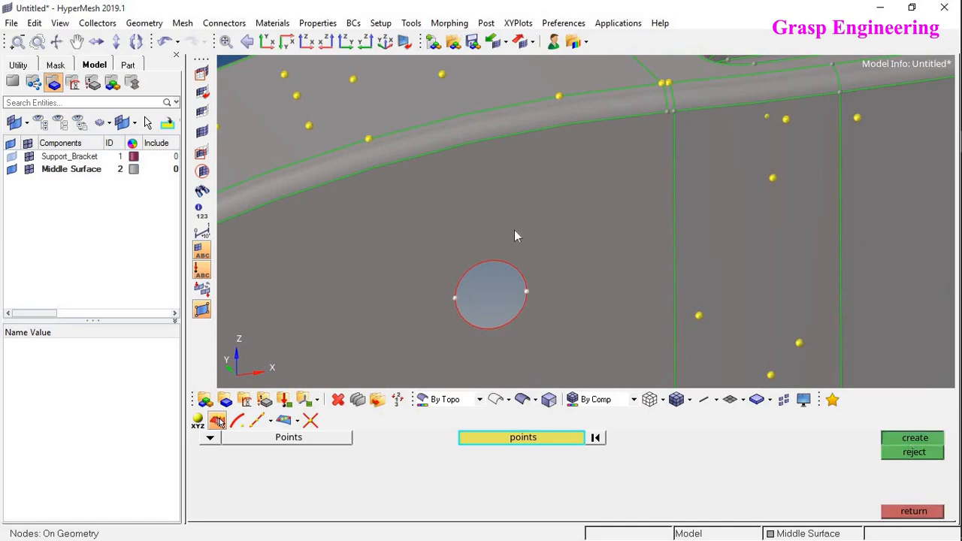
# Create an On Geometry node midway along the upper edge line of the web's upper-left hole
pyautogui.click(211, 439)
pyautogui.click(251, 460)
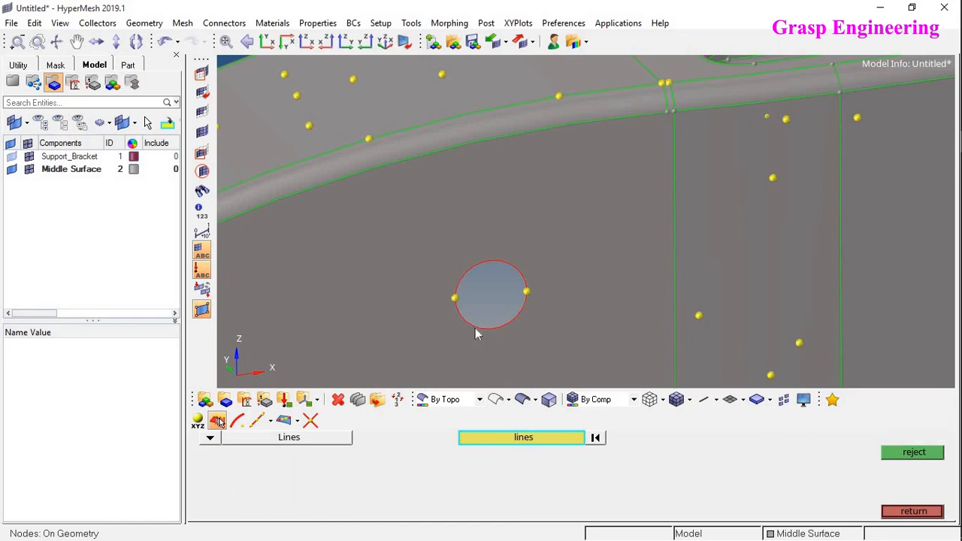
pyautogui.click(492, 263)
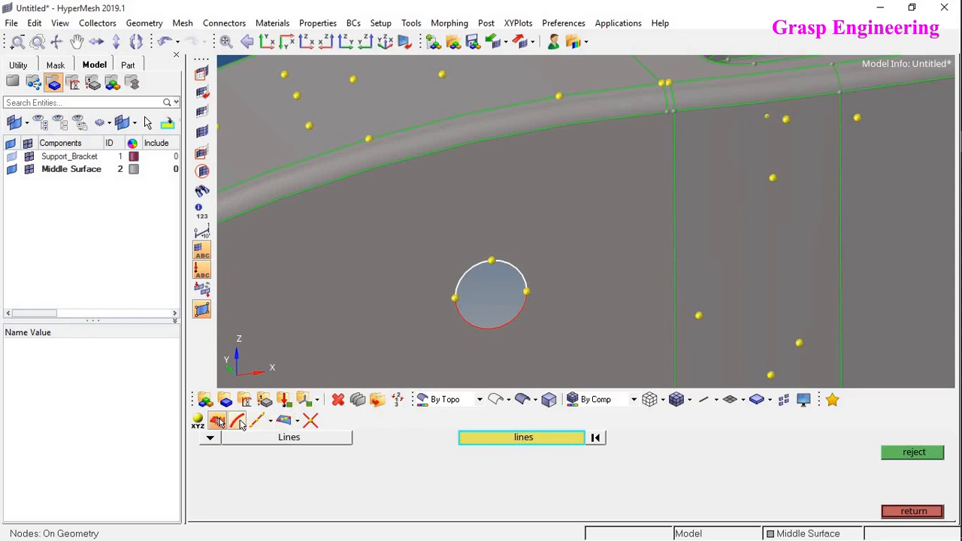
# Try creating an Arc Center node in the web's upper-left hole from its three edge nodes, and reject it
pyautogui.click(239, 421)
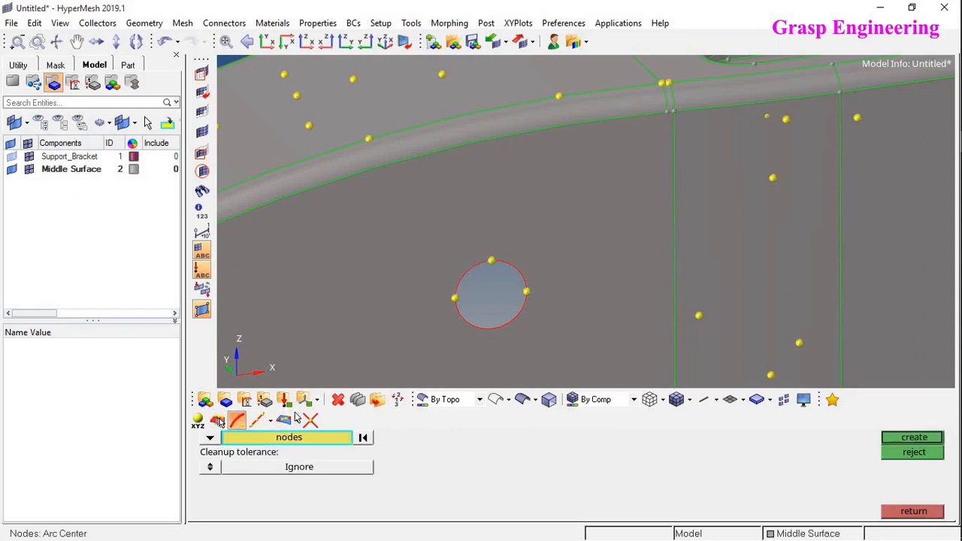
pyautogui.click(492, 262)
pyautogui.click(535, 299)
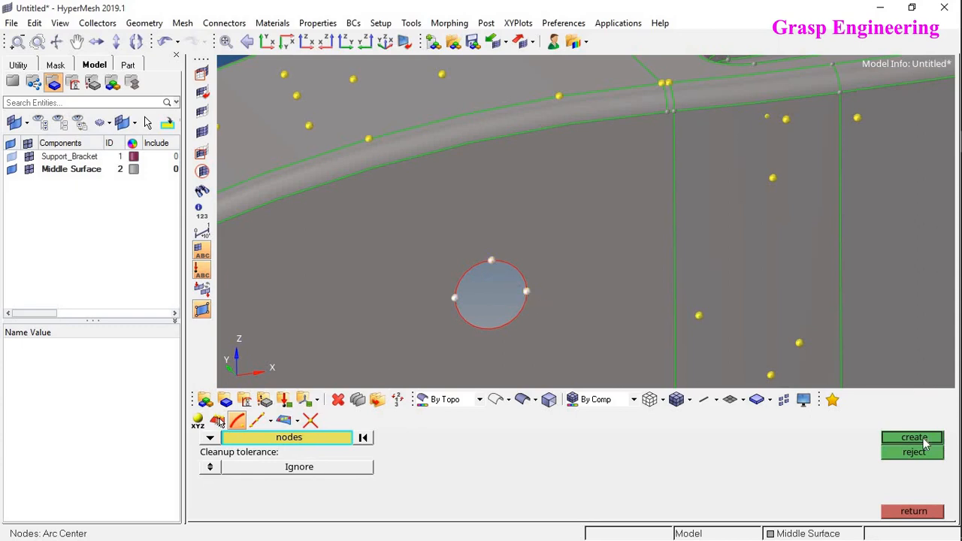
pyautogui.click(913, 438)
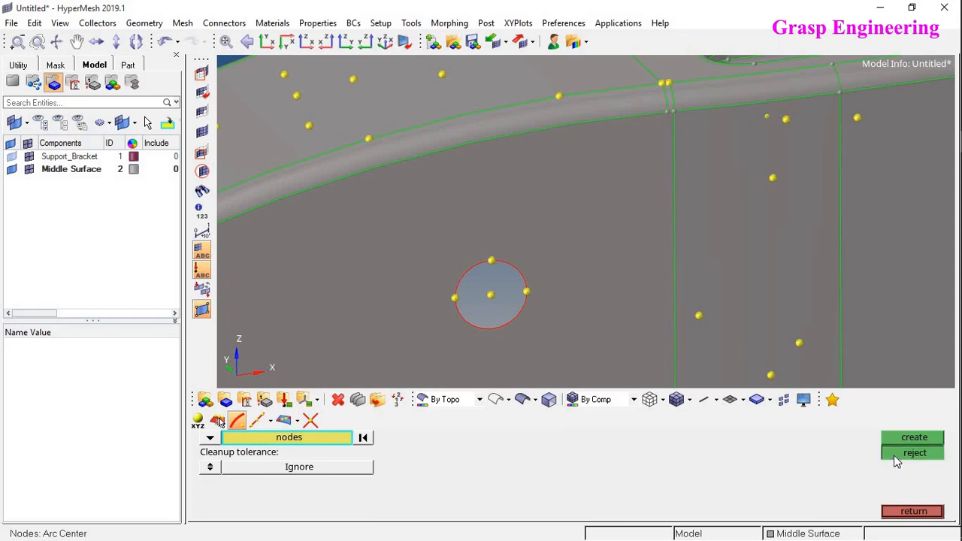
pyautogui.click(912, 453)
# Create an Arc Center node in the web's upper-right hole using its lower edge line
pyautogui.click(209, 437)
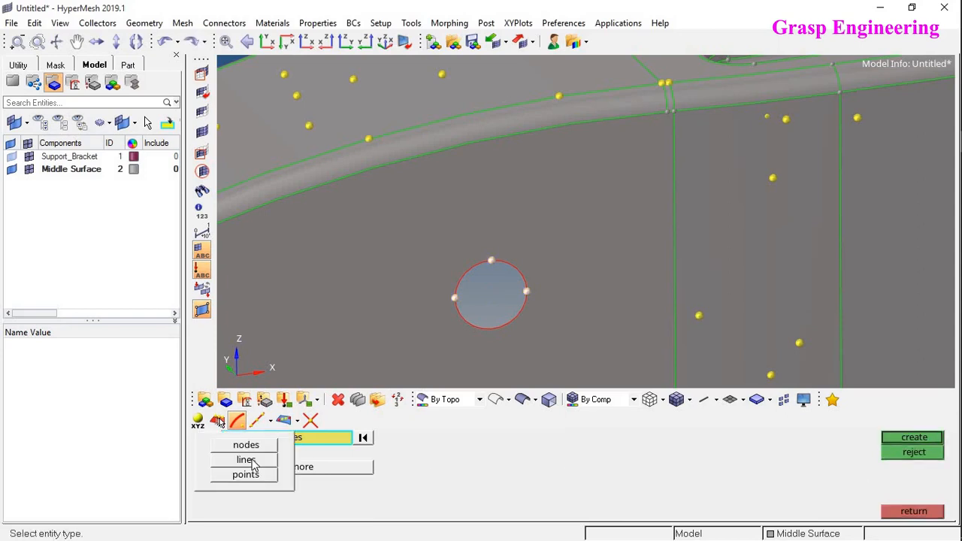
pyautogui.click(248, 460)
pyautogui.keyDown('ctrl'); pyautogui.moveTo(424, 279); pyautogui.dragTo(121, 283, button='right'); pyautogui.keyUp('ctrl')
pyautogui.keyDown('ctrl'); pyautogui.scroll(-3, 612, 311); pyautogui.keyUp('ctrl')
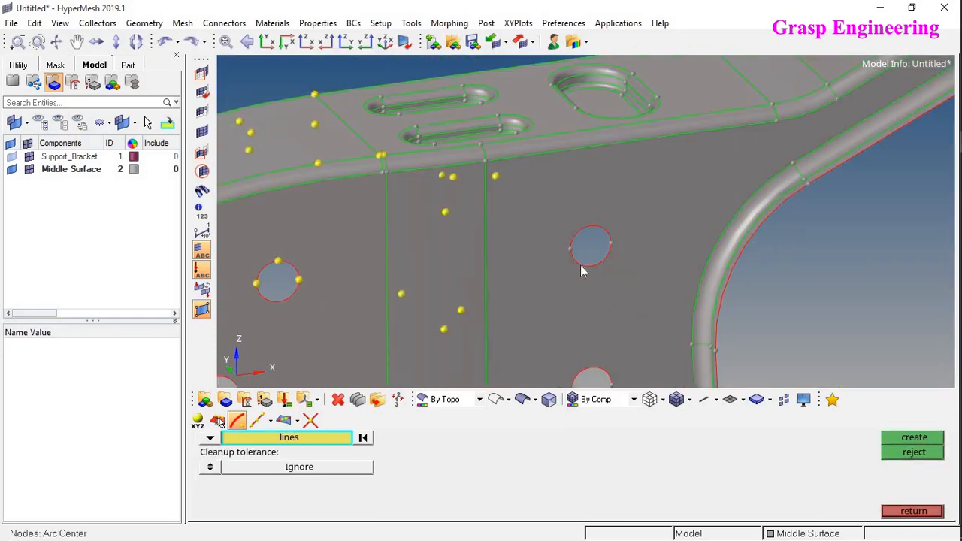
pyautogui.click(583, 265)
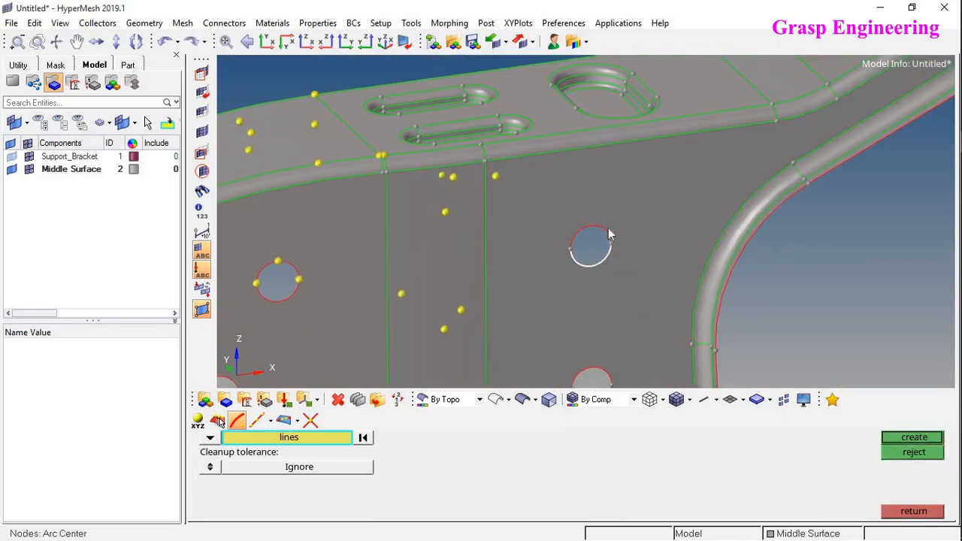
pyautogui.click(906, 439)
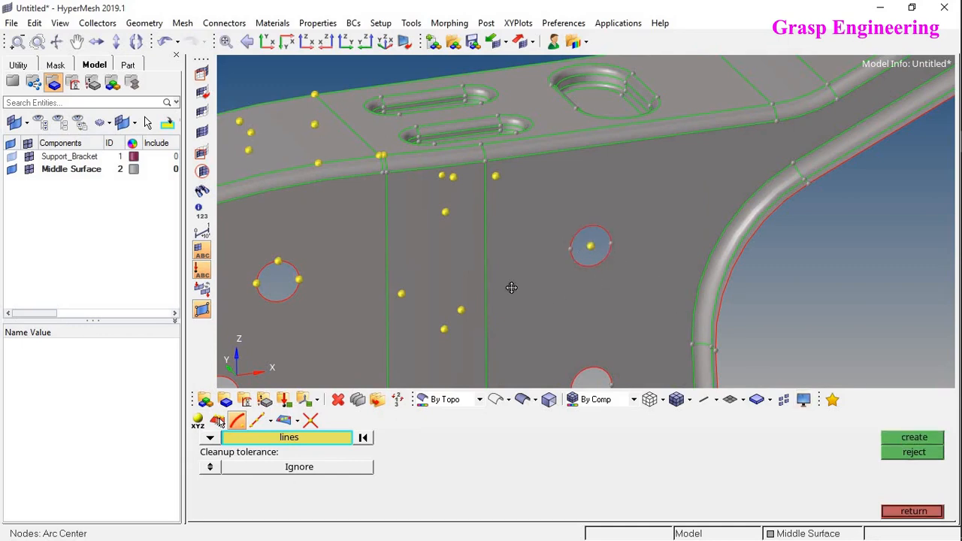
# Create an Arc Center node in the web's lower-left hole using three points on its upper edge
pyautogui.keyDown('ctrl'); pyautogui.moveTo(511, 287); pyautogui.dragTo(643, 241, button='right'); pyautogui.keyUp('ctrl')
pyautogui.click(211, 439)
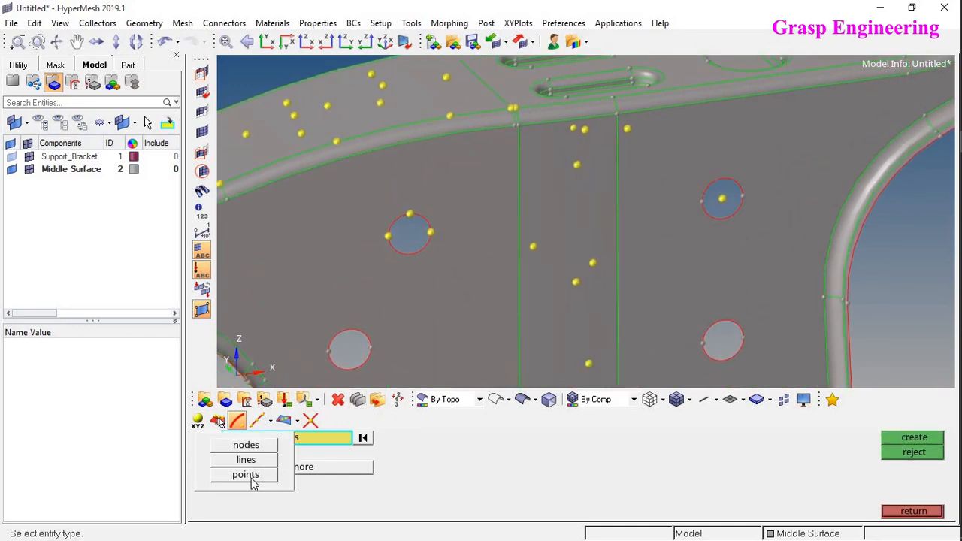
pyautogui.click(246, 474)
pyautogui.scroll(5, 436, 275)
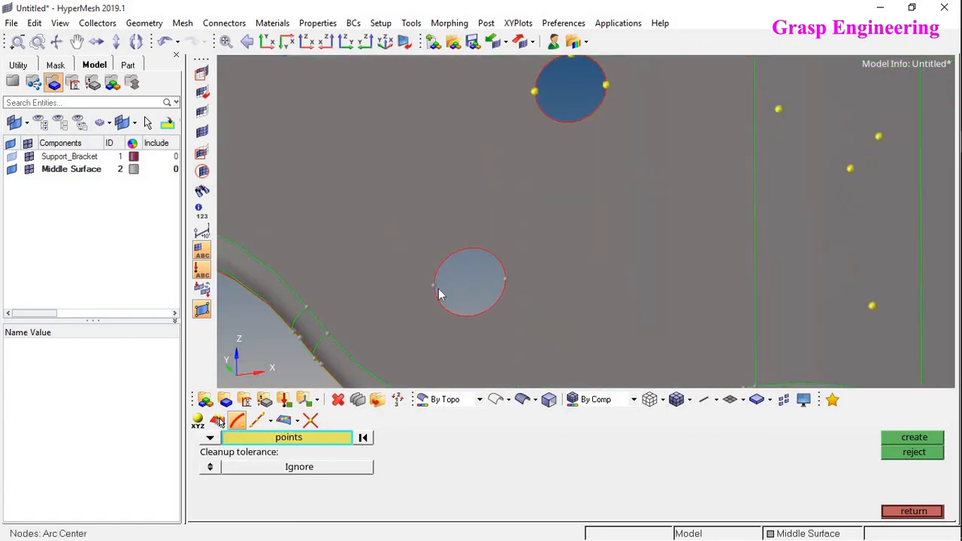
pyautogui.click(504, 280)
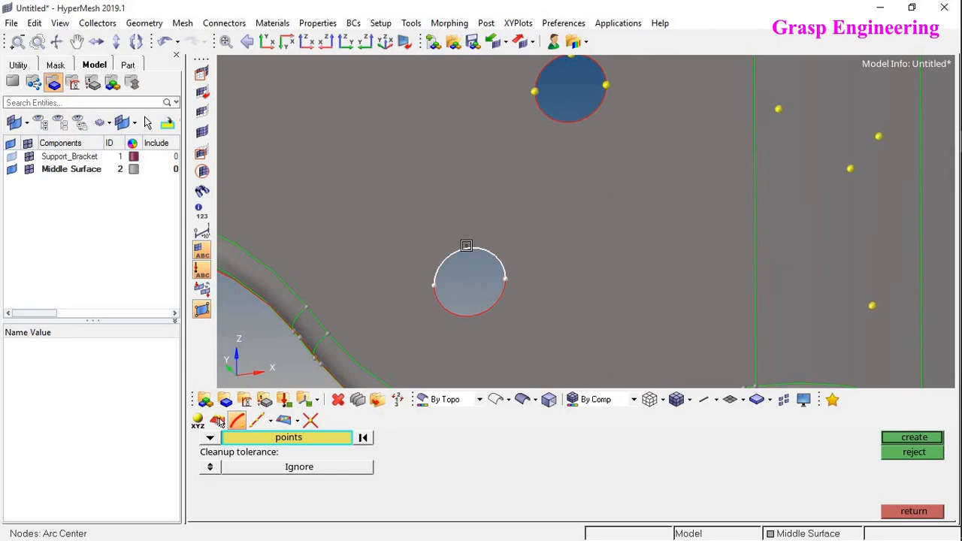
pyautogui.click(470, 249)
pyautogui.click(901, 437)
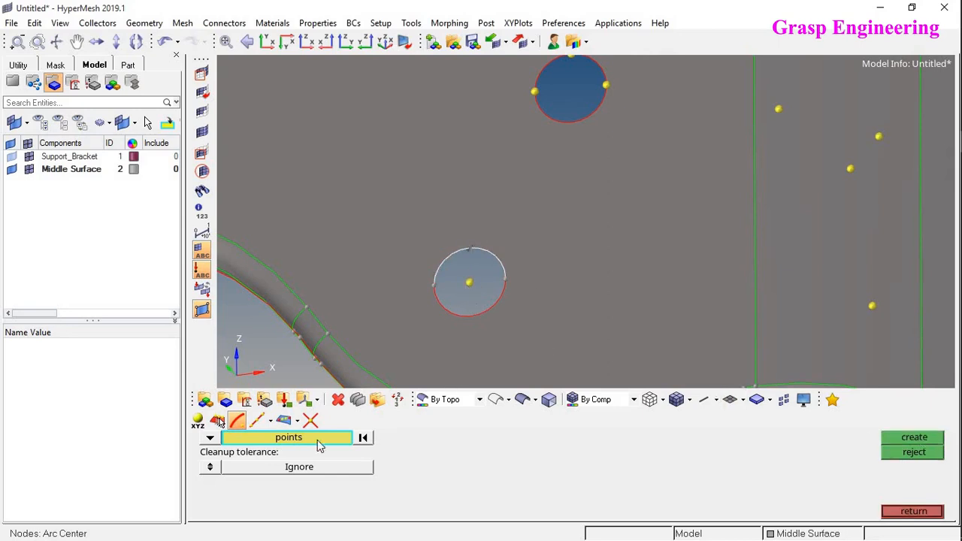
# Try the Set option for the Arc Center cleanup tolerance and return it to Ignore
pyautogui.click(210, 467)
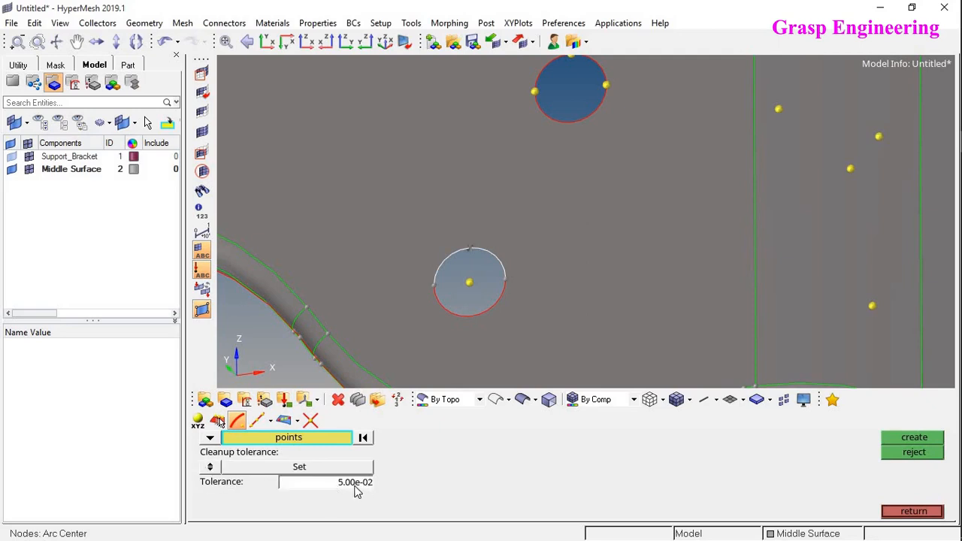
pyautogui.click(209, 467)
pyautogui.click(209, 438)
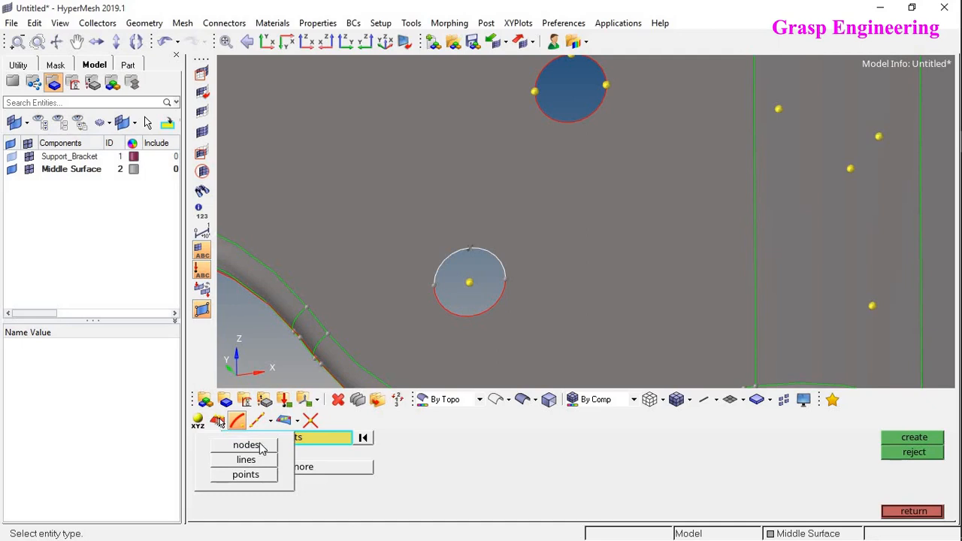
pyautogui.scroll(-5, 505, 280)
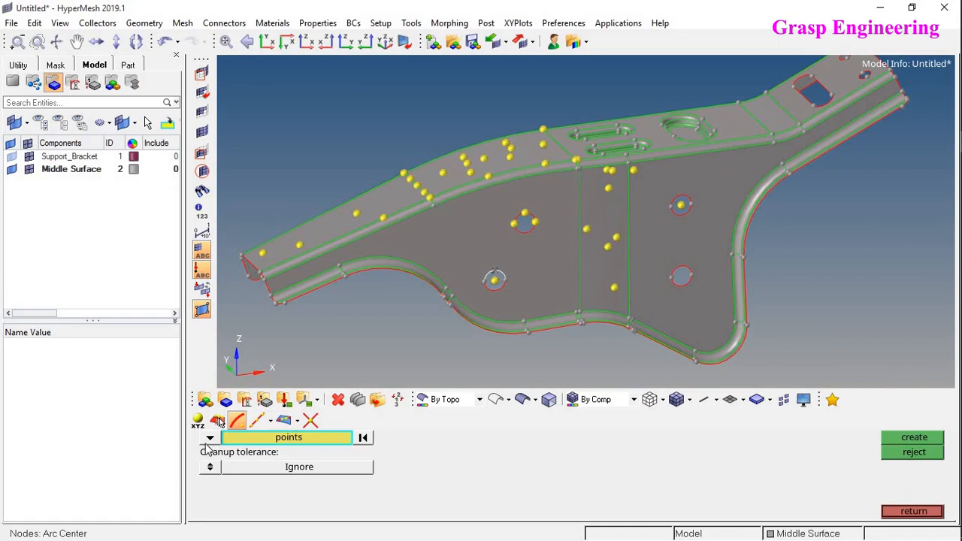
pyautogui.click(210, 439)
# Switch node creation to Extract Parametric on a line and select the bend's edge line beside the large oval recess
pyautogui.click(257, 421)
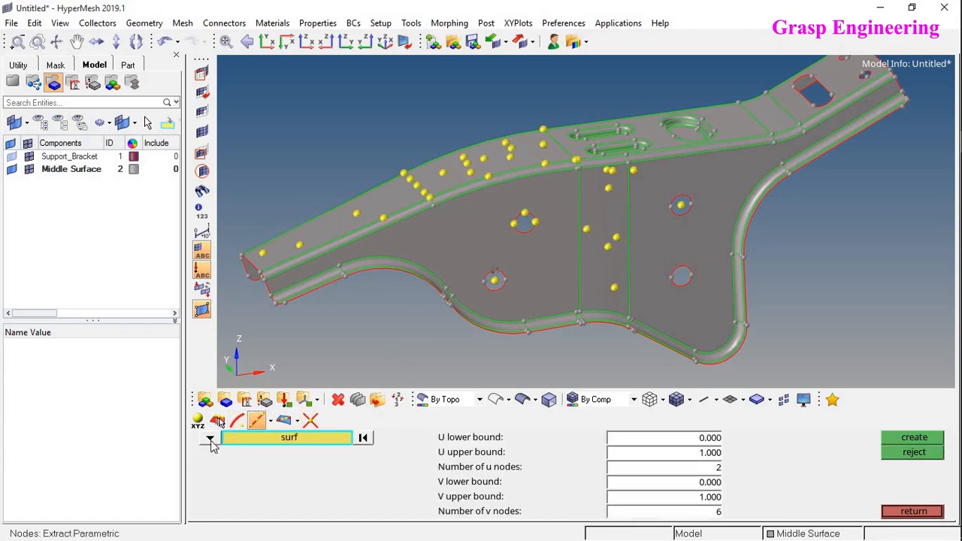
pyautogui.click(211, 438)
pyautogui.click(233, 447)
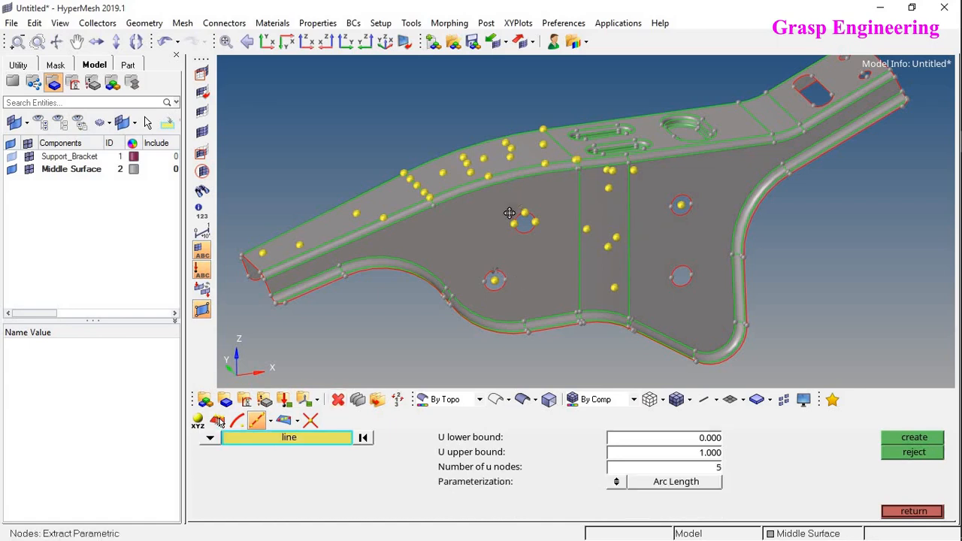
pyautogui.keyDown('ctrl'); pyautogui.moveTo(509, 214); pyautogui.dragTo(661, 180); pyautogui.keyUp('ctrl')
pyautogui.keyDown('ctrl'); pyautogui.moveTo(689, 165); pyautogui.dragTo(651, 217, button='right'); pyautogui.keyUp('ctrl')
pyautogui.keyDown('ctrl'); pyautogui.scroll(2, 651, 217); pyautogui.keyUp('ctrl')
pyautogui.keyDown('ctrl'); pyautogui.moveTo(714, 197); pyautogui.dragTo(625, 222, button='right'); pyautogui.keyUp('ctrl')
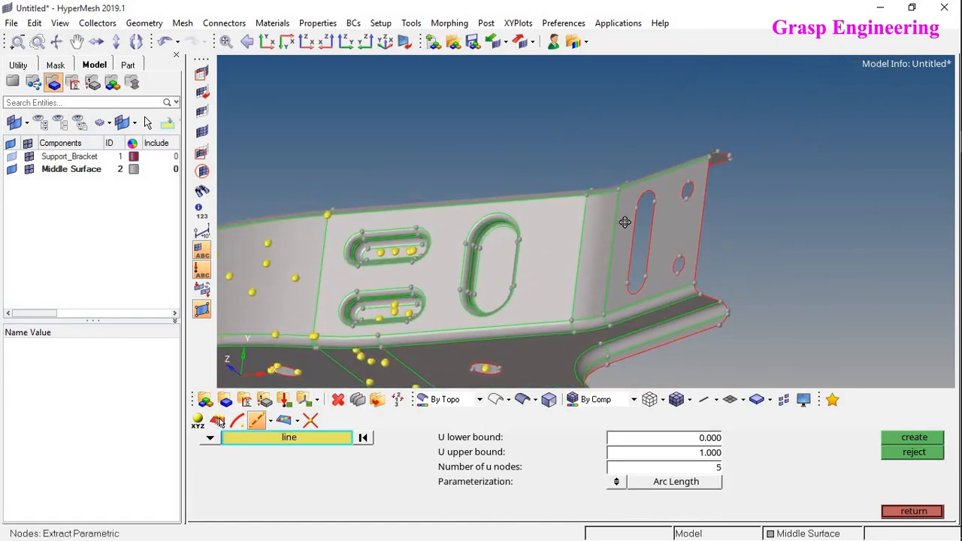
pyautogui.keyDown('ctrl'); pyautogui.moveTo(624, 222); pyautogui.dragTo(613, 272); pyautogui.keyUp('ctrl')
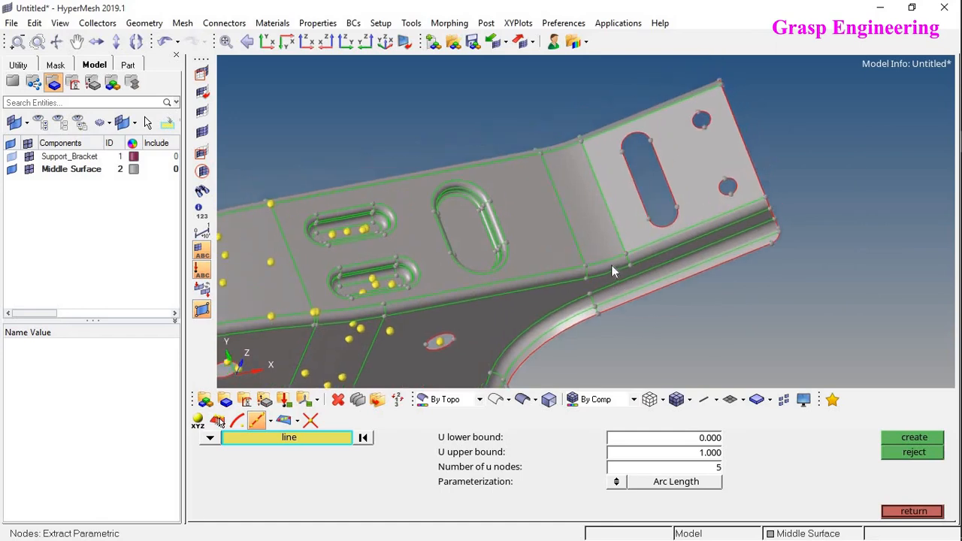
pyautogui.keyDown('ctrl'); pyautogui.scroll(2, 553, 223); pyautogui.keyUp('ctrl')
pyautogui.click(549, 222)
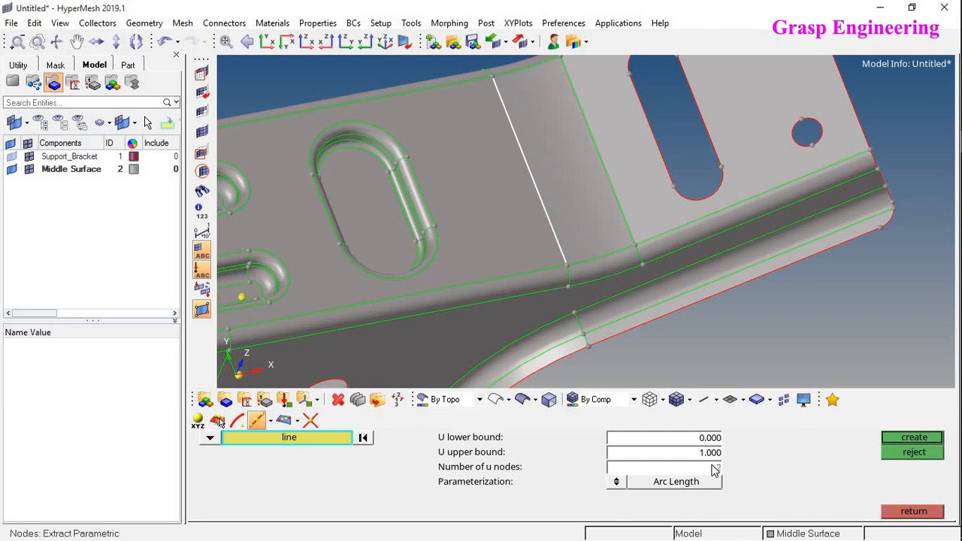
# Try extracting 2 nodes along the selected bend line, and reject them
pyautogui.write('2')
pyautogui.click(912, 439)
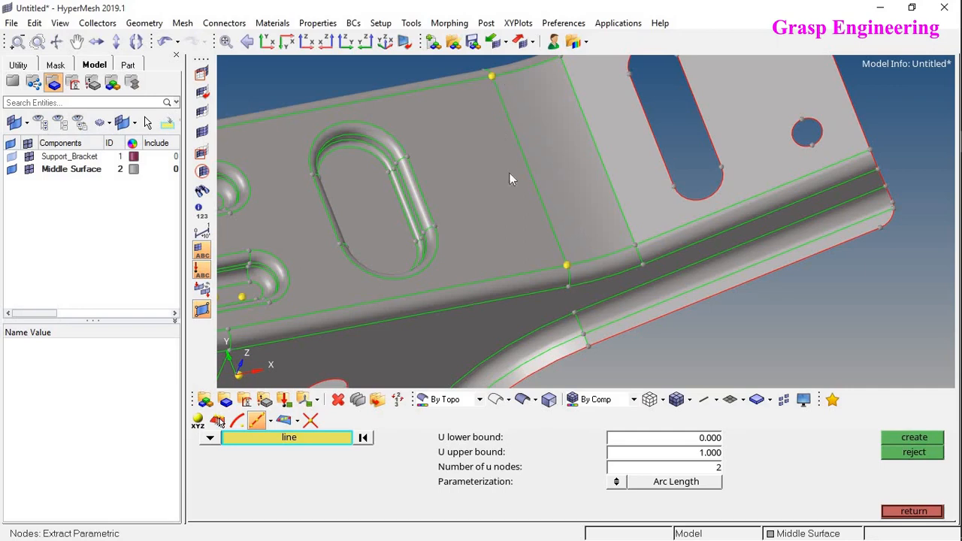
pyautogui.click(912, 451)
# Extract 5 nodes along the selected bend line
pyautogui.doubleClick(706, 468)
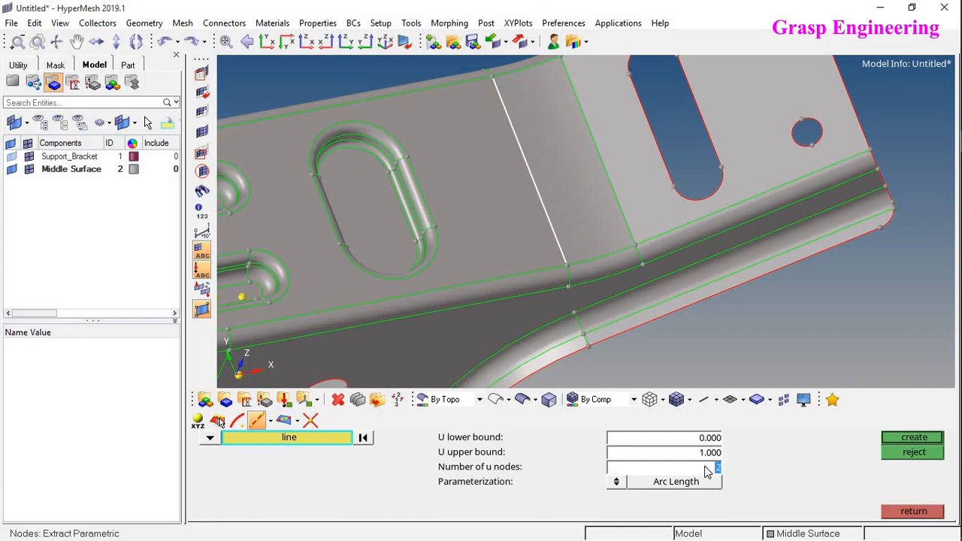
pyautogui.write('5')
pyautogui.click(912, 437)
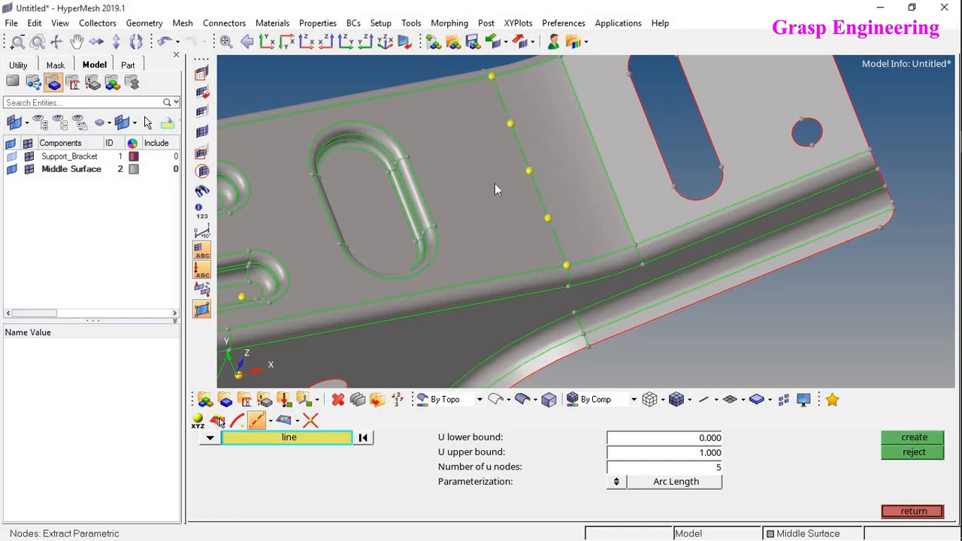
# Try extracting 5 nodes along the bend's short curved edge line, and reject them
pyautogui.scroll(2, 519, 246)
pyautogui.scroll(-2, 519, 241)
pyautogui.keyDown('ctrl'); pyautogui.moveTo(697, 244); pyautogui.dragTo(494, 234); pyautogui.keyUp('ctrl')
pyautogui.scroll(1, 586, 354)
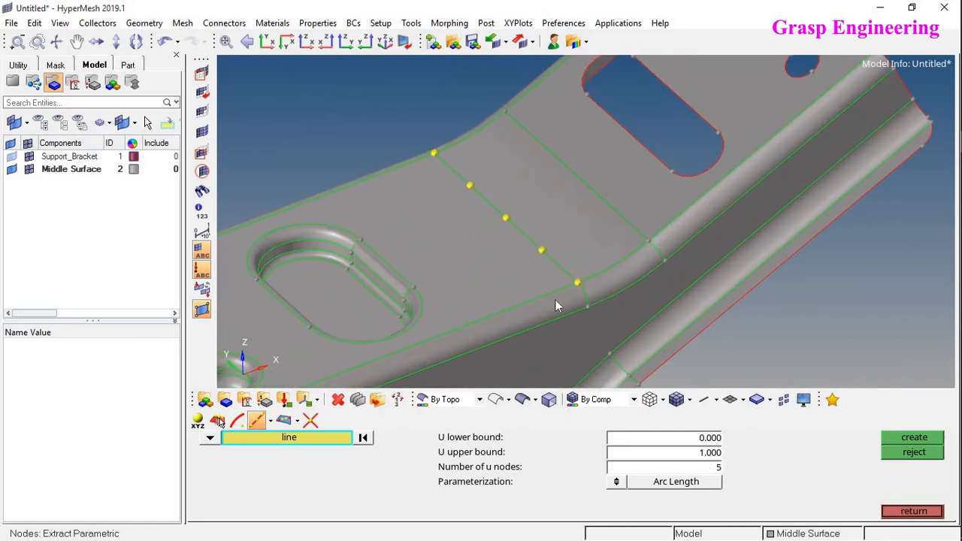
pyautogui.click(301, 441)
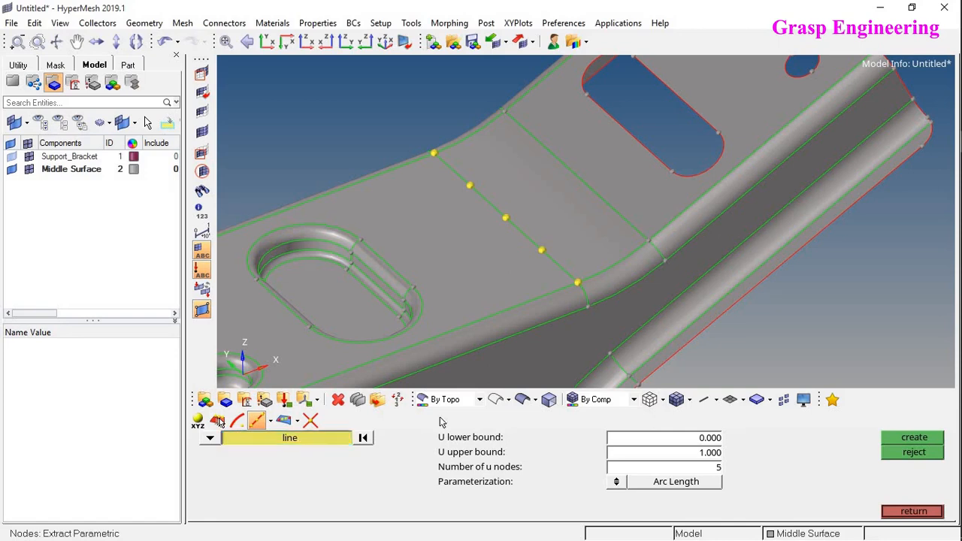
pyautogui.click(604, 275)
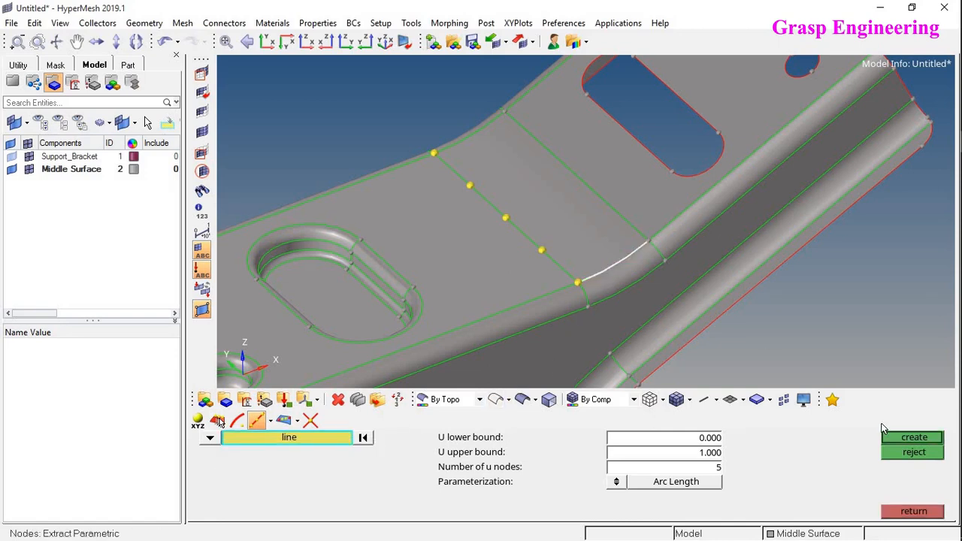
pyautogui.click(915, 443)
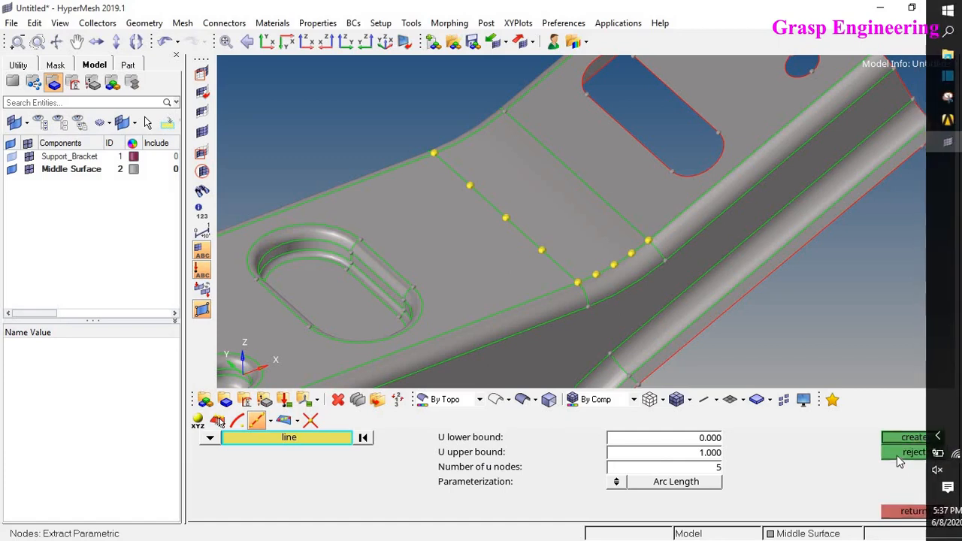
pyautogui.click(902, 453)
# Clear the line selection, switch Extract Parametric to surface, and select the bend surface between the large oval recess and the long slot
pyautogui.click(211, 438)
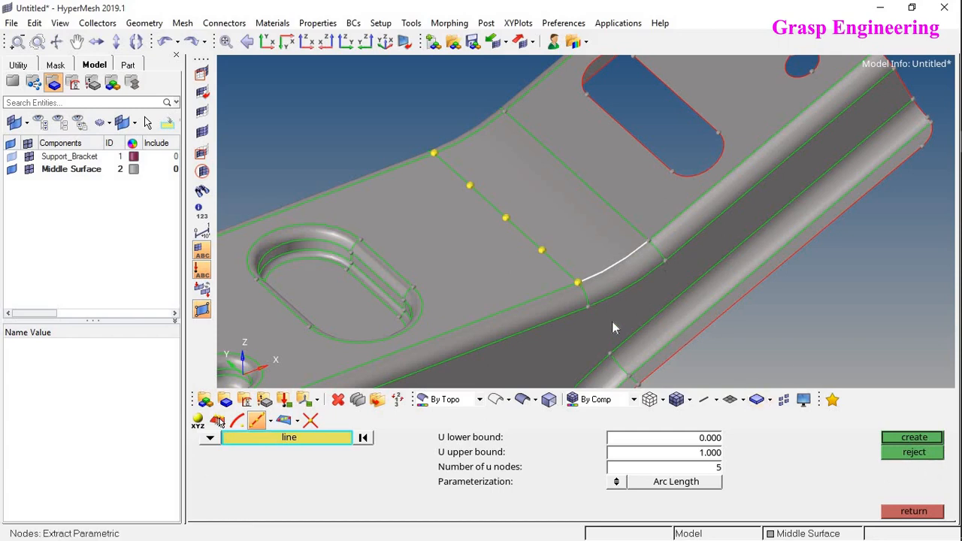
pyautogui.moveTo(592, 235)
pyautogui.keyDown('ctrl'); pyautogui.mouseDown()
pyautogui.moveTo(532, 328)
pyautogui.moveTo(585, 221)
pyautogui.mouseUp(); pyautogui.keyUp('ctrl')
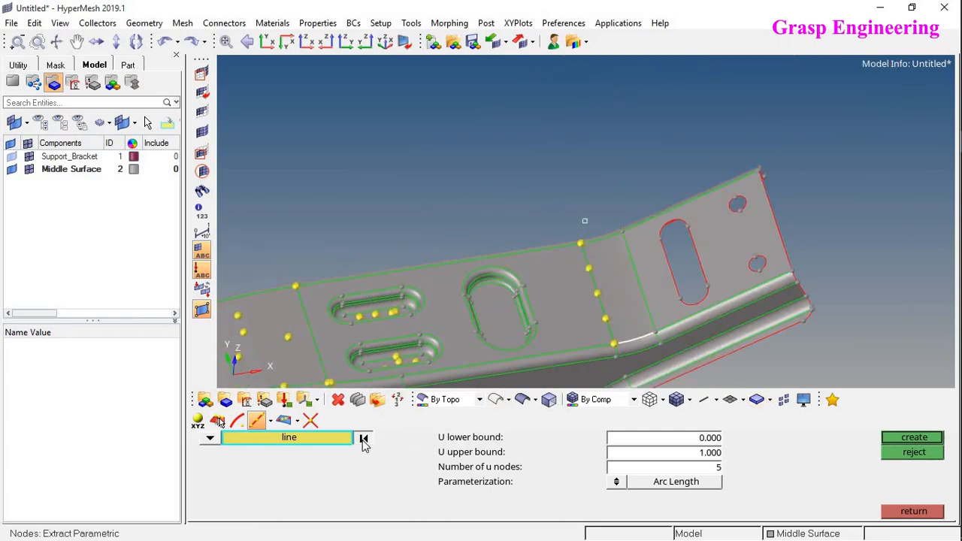
pyautogui.click(363, 439)
pyautogui.scroll(3, 679, 257)
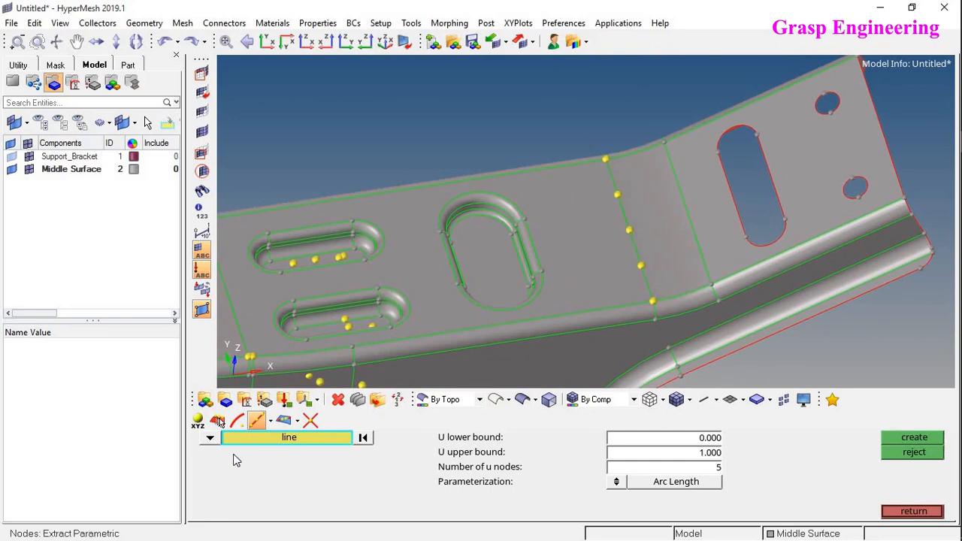
pyautogui.click(210, 437)
pyautogui.click(236, 460)
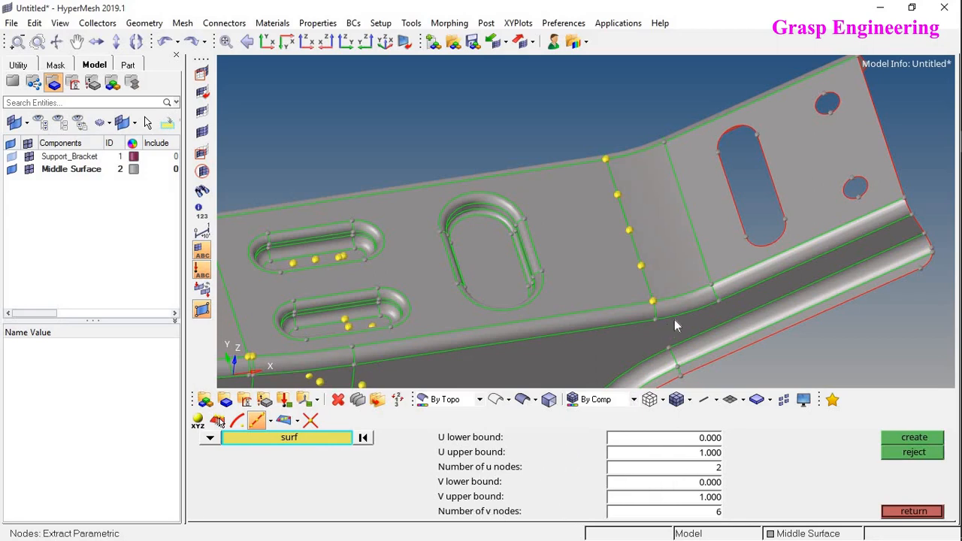
pyautogui.click(686, 283)
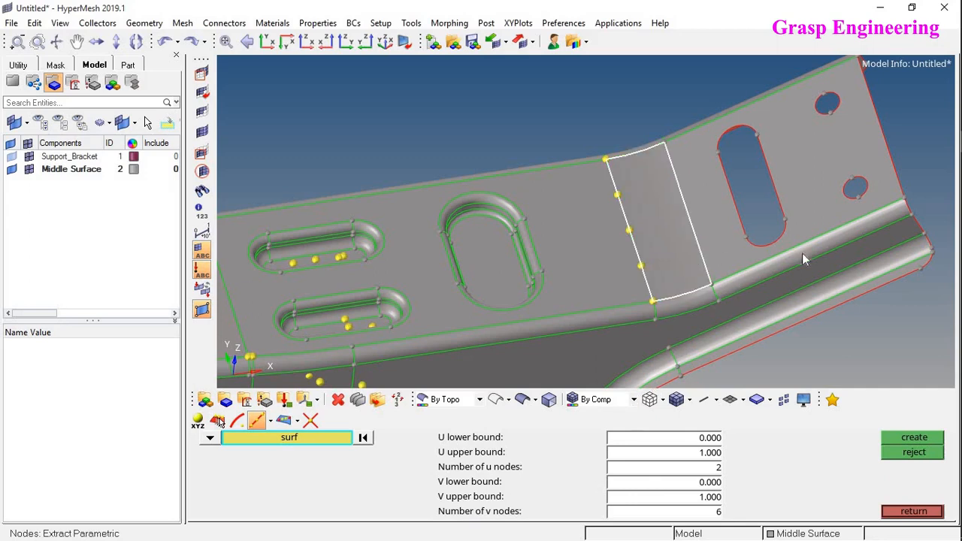
pyautogui.click(659, 272)
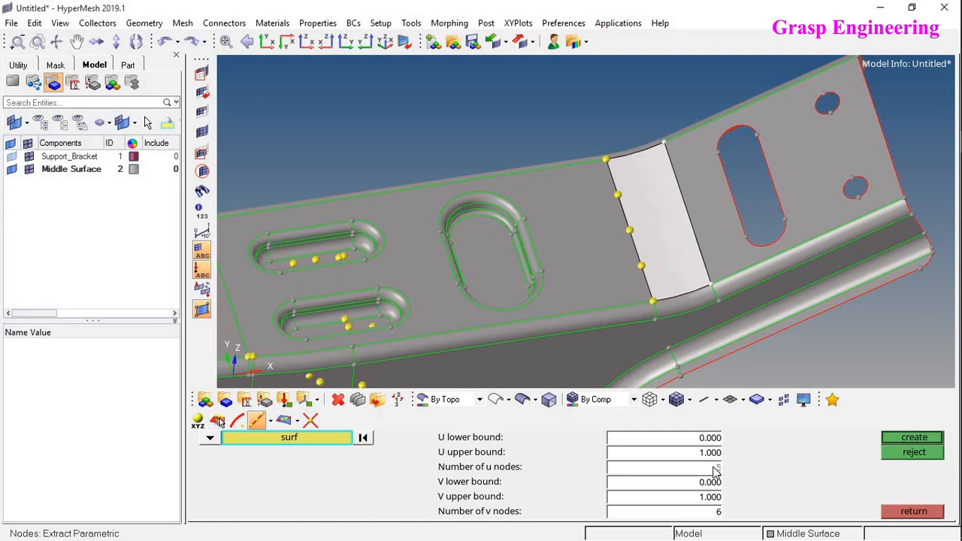
# Try extracting a grid of 5 u nodes by 5 v nodes on the bend surface, and reject it
pyautogui.click(718, 511)
pyautogui.write('5')
pyautogui.click(918, 442)
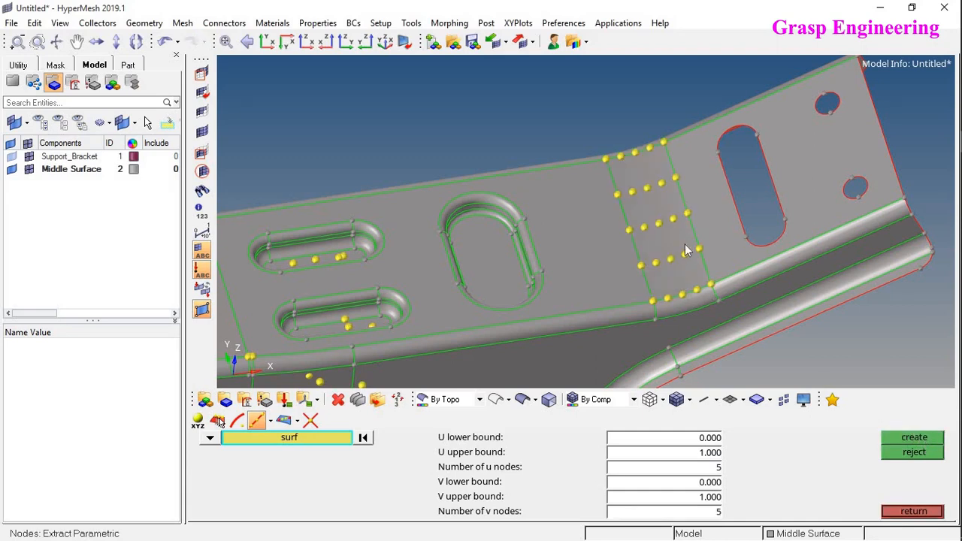
pyautogui.scroll(6, 685, 251)
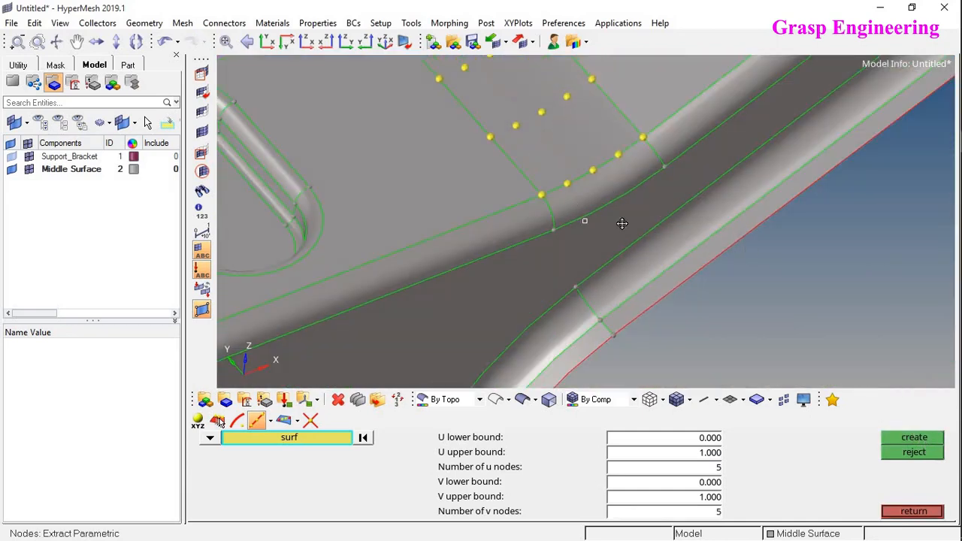
pyautogui.keyDown('ctrl'); pyautogui.moveTo(621, 223); pyautogui.dragTo(710, 298, button='right'); pyautogui.keyUp('ctrl')
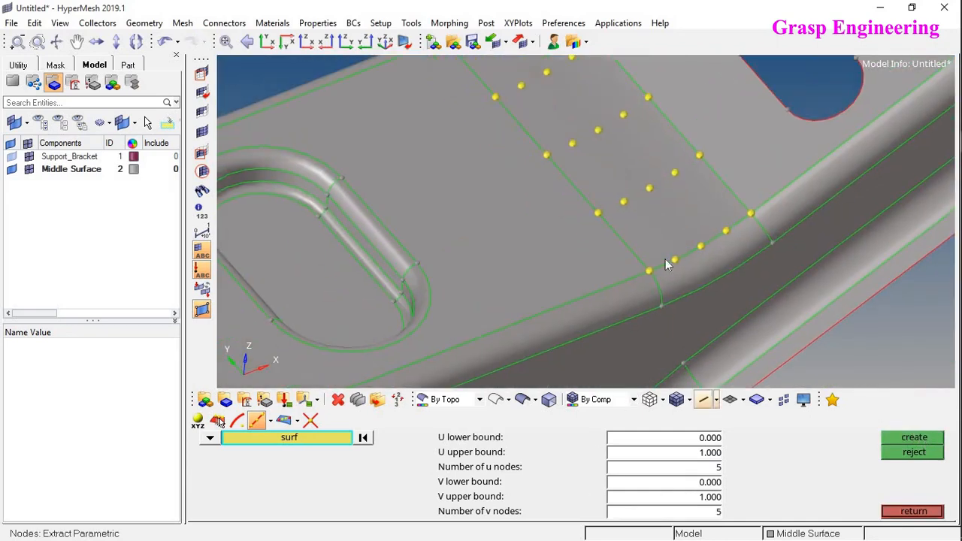
pyautogui.scroll(-3, 665, 258)
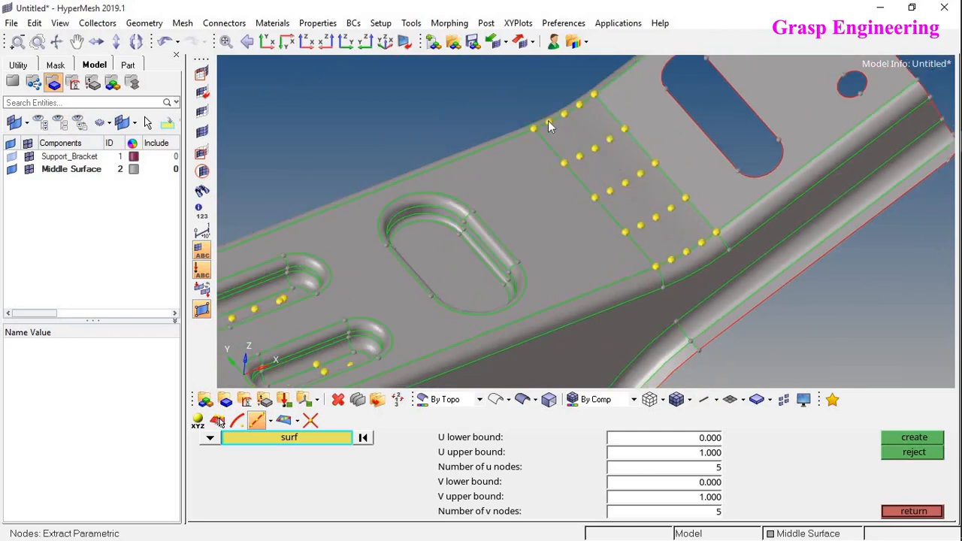
pyautogui.click(906, 454)
# Try extracting 5 u nodes by 2 v nodes on the bend surface, and reject them
pyautogui.click(714, 514)
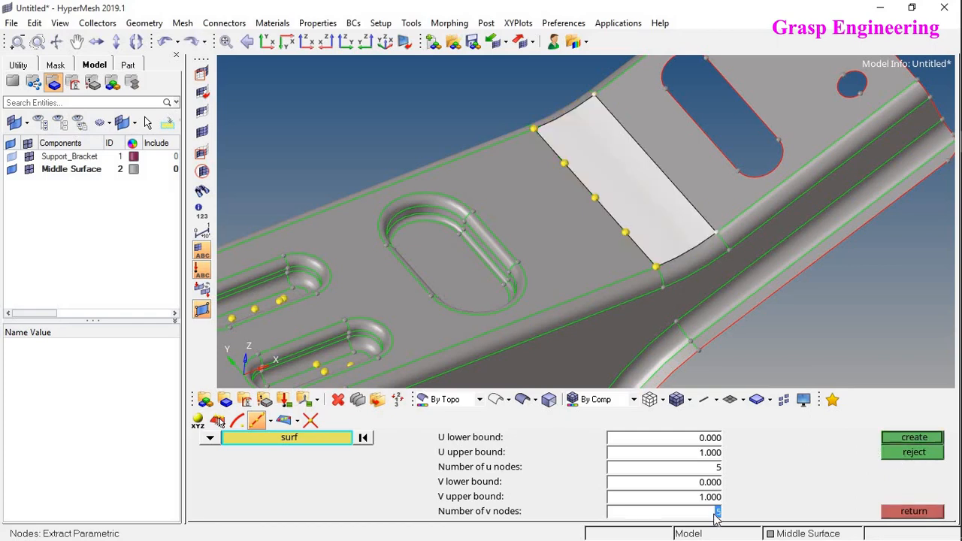
pyautogui.click(924, 441)
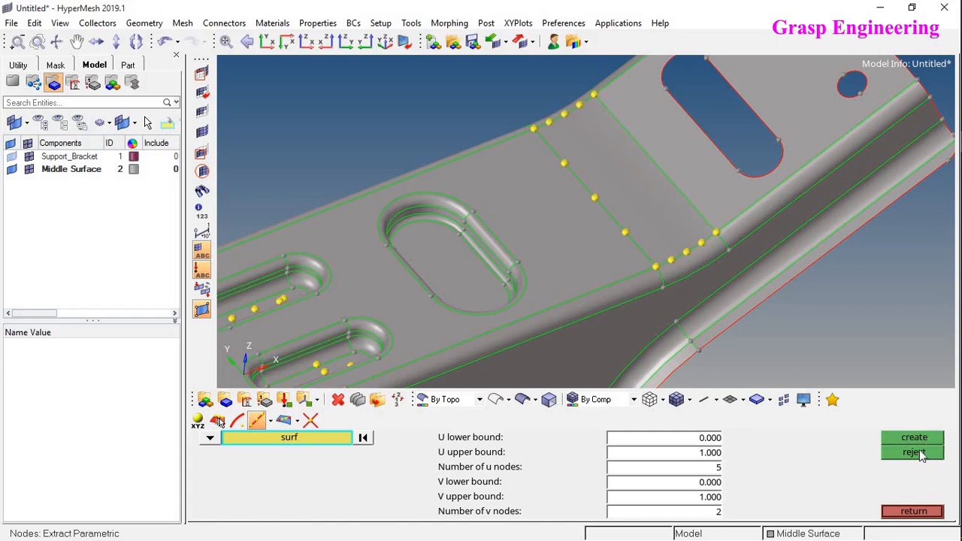
pyautogui.click(913, 451)
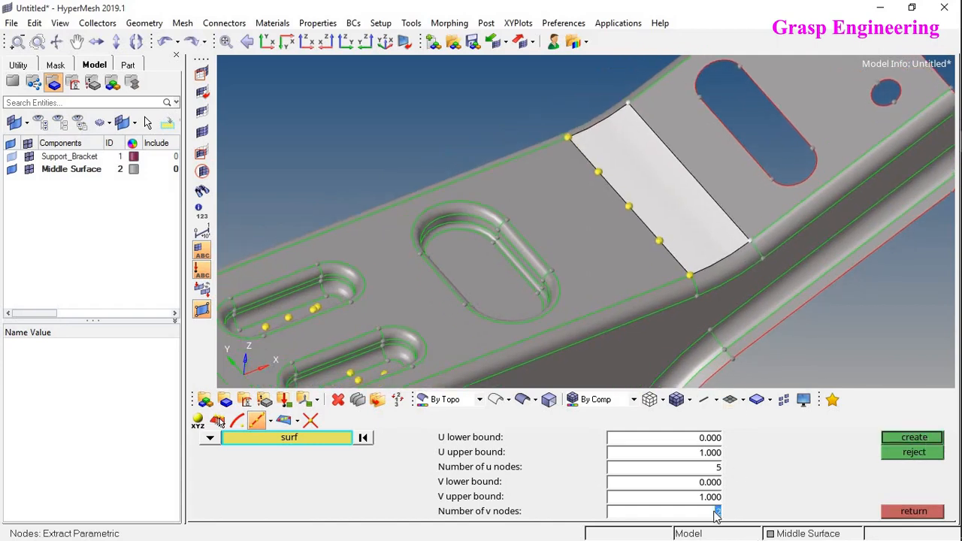
# Try extracting 2 u nodes by 5 v nodes on the bend surface, inspect their layout, and reject them
pyautogui.click(713, 467)
pyautogui.write('2')
pyautogui.click(913, 437)
pyautogui.keyDown('ctrl'); pyautogui.moveTo(732, 273); pyautogui.dragTo(657, 319, button='right'); pyautogui.keyUp('ctrl')
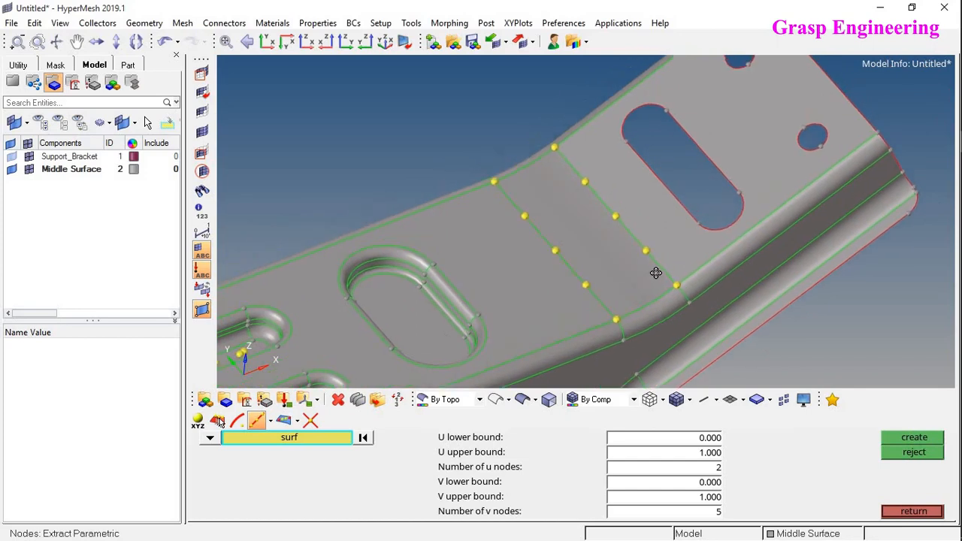
pyautogui.keyDown('ctrl'); pyautogui.moveTo(655, 273); pyautogui.dragTo(554, 293); pyautogui.keyUp('ctrl')
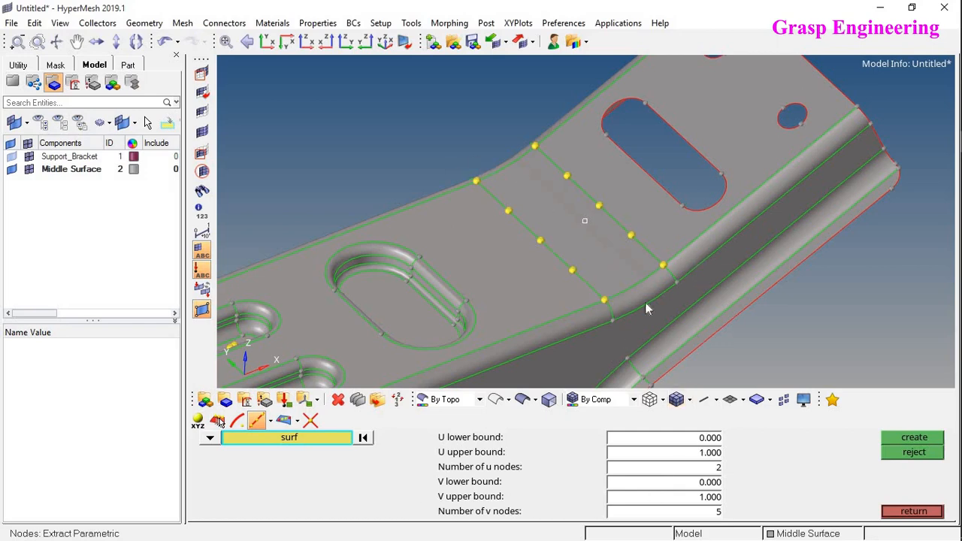
pyautogui.keyDown('ctrl'); pyautogui.moveTo(652, 263); pyautogui.dragTo(770, 264, button='right'); pyautogui.keyUp('ctrl')
pyautogui.keyDown('ctrl'); pyautogui.moveTo(751, 281); pyautogui.dragTo(678, 300); pyautogui.keyUp('ctrl')
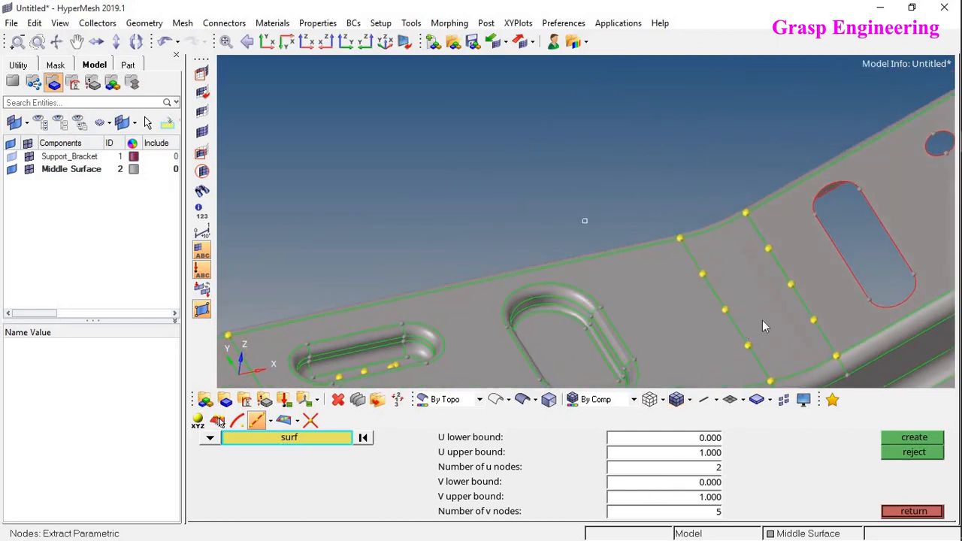
pyautogui.keyDown('ctrl'); pyautogui.moveTo(763, 326); pyautogui.dragTo(705, 216, button='right'); pyautogui.keyUp('ctrl')
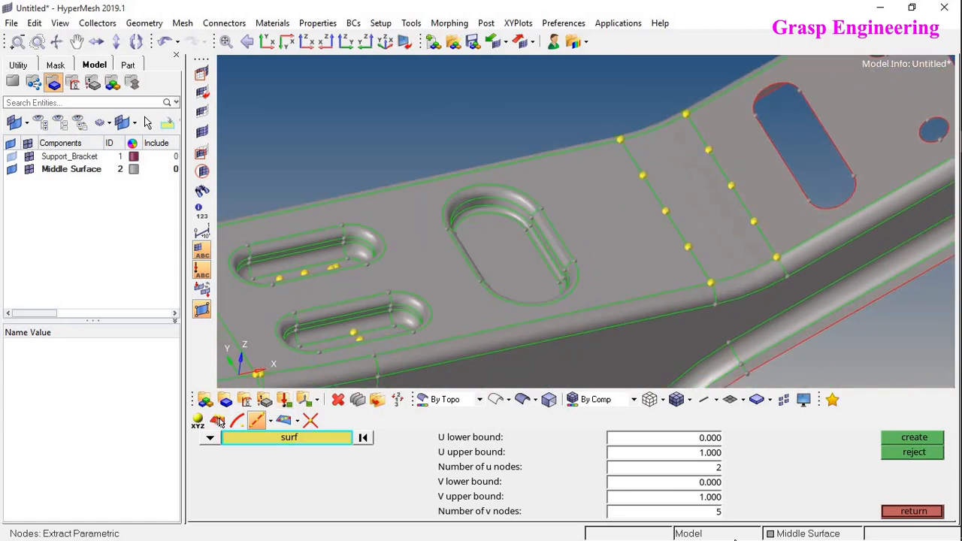
pyautogui.click(910, 438)
# Extract 3 u nodes by 6 v nodes on the bend surface and leave node creation
pyautogui.doubleClick(717, 511)
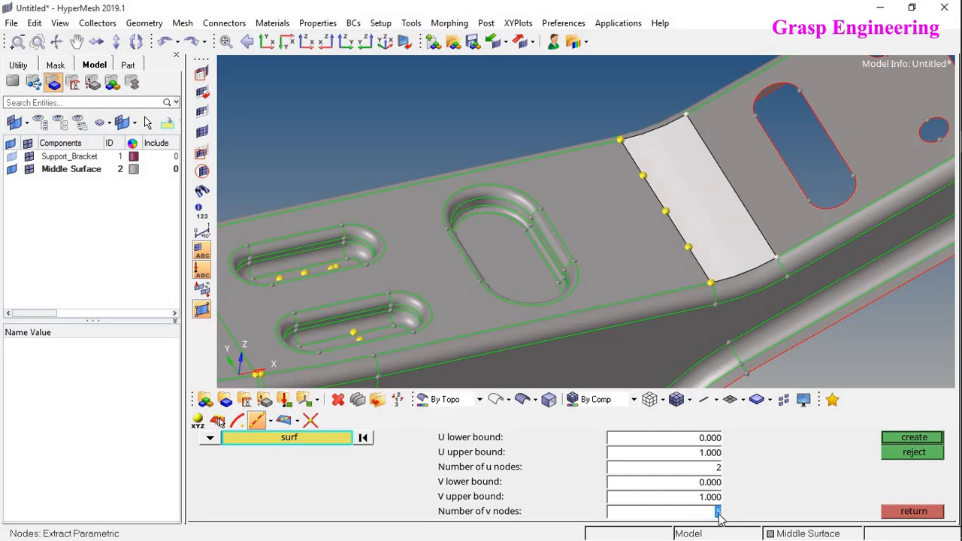
pyautogui.doubleClick(718, 466)
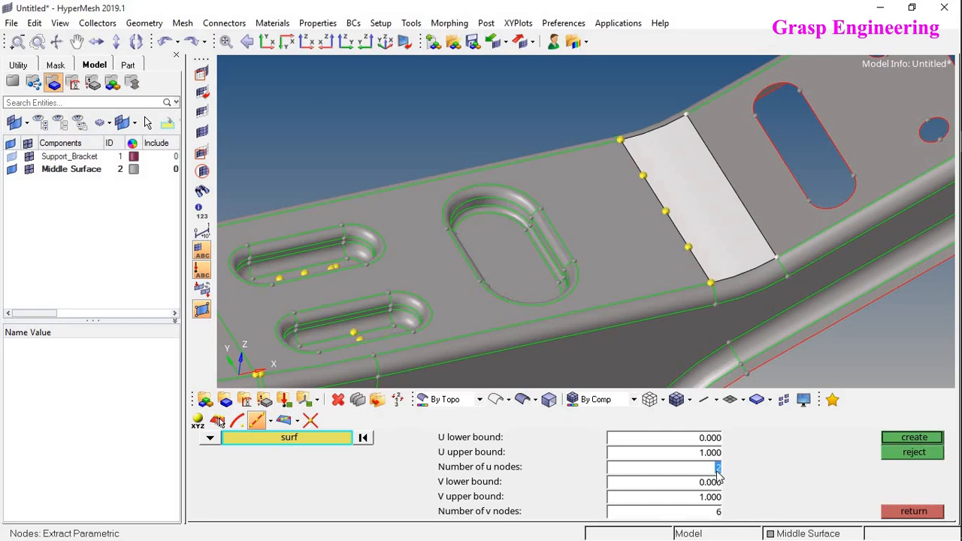
pyautogui.click(902, 443)
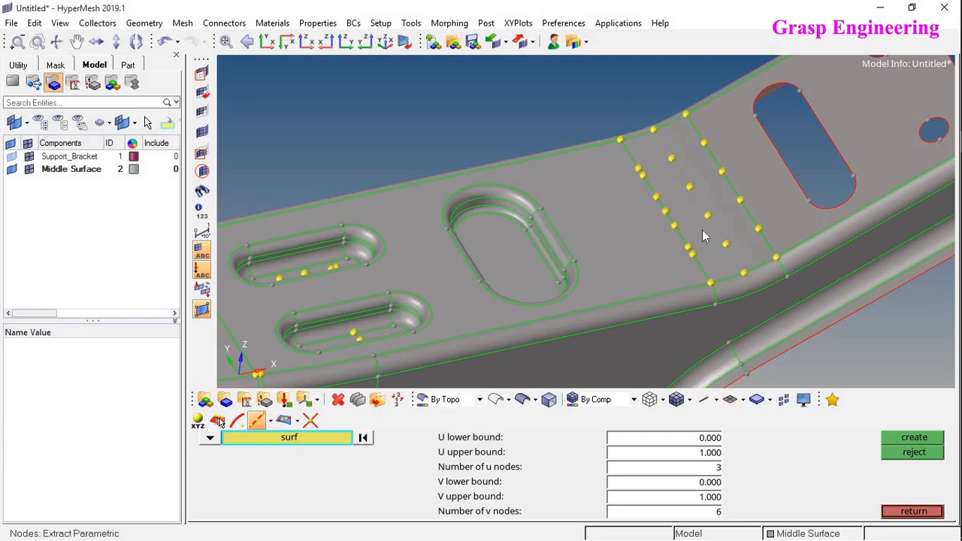
pyautogui.keyDown('ctrl'); pyautogui.moveTo(702, 229); pyautogui.dragTo(853, 133, button='right'); pyautogui.keyUp('ctrl')
pyautogui.keyDown('ctrl'); pyautogui.scroll(-3, 684, 278); pyautogui.keyUp('ctrl')
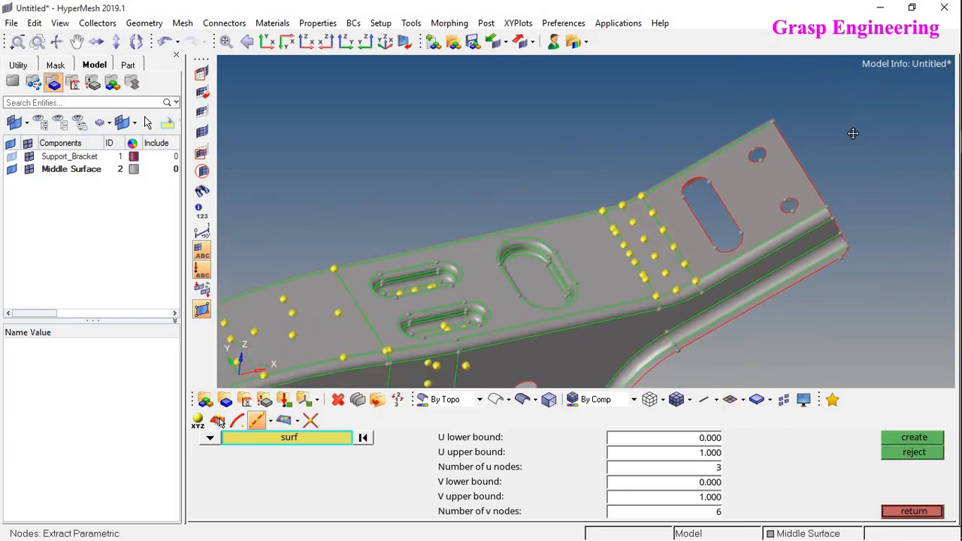
pyautogui.keyDown('ctrl'); pyautogui.moveTo(655, 242); pyautogui.dragTo(745, 159, button='right'); pyautogui.keyUp('ctrl')
pyautogui.keyDown('ctrl'); pyautogui.scroll(-2, 668, 180); pyautogui.keyUp('ctrl')
pyautogui.keyDown('ctrl'); pyautogui.moveTo(704, 196); pyautogui.dragTo(679, 139); pyautogui.keyUp('ctrl')
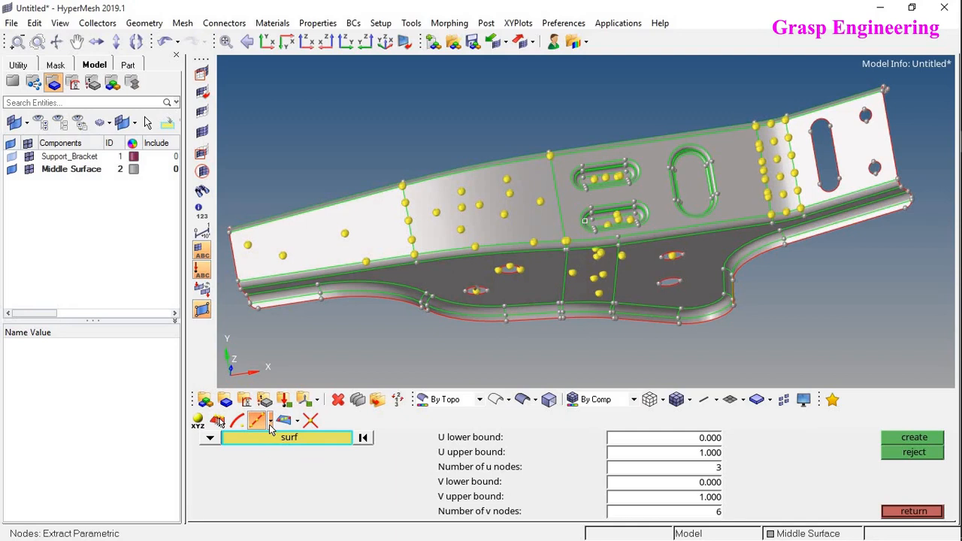
pyautogui.click(912, 512)
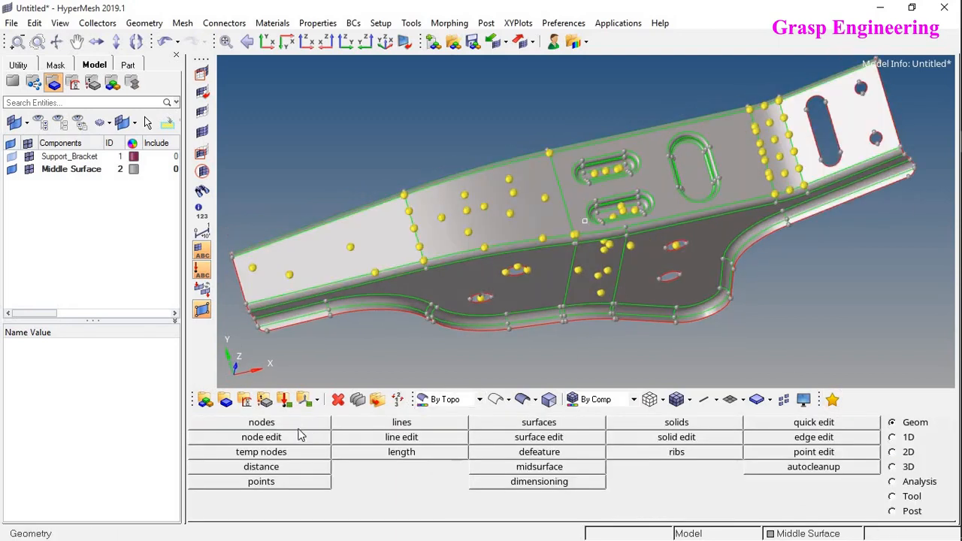
# Reopen node creation to view the available Interpolate methods for nodes, lines and surfaces, and leave it
pyautogui.click(298, 426)
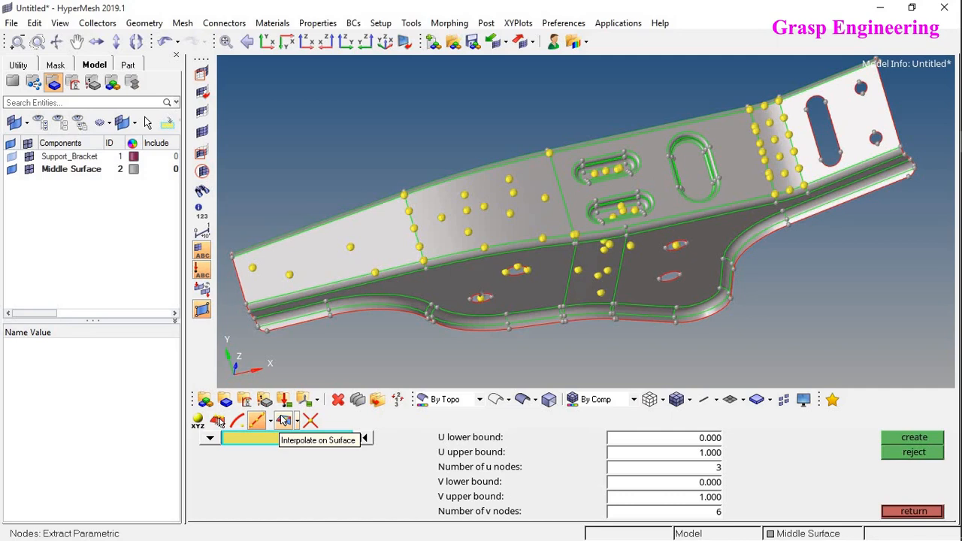
pyautogui.click(299, 425)
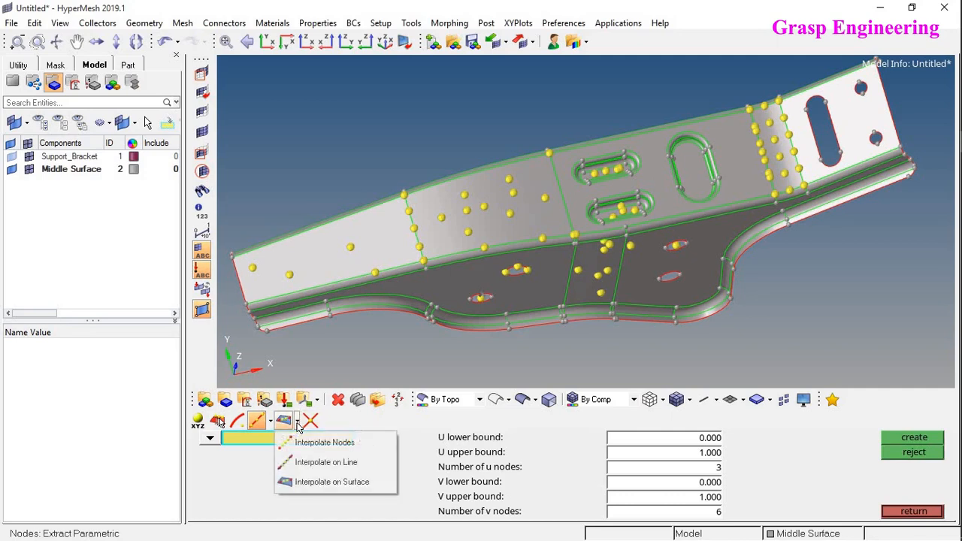
pyautogui.click(796, 318)
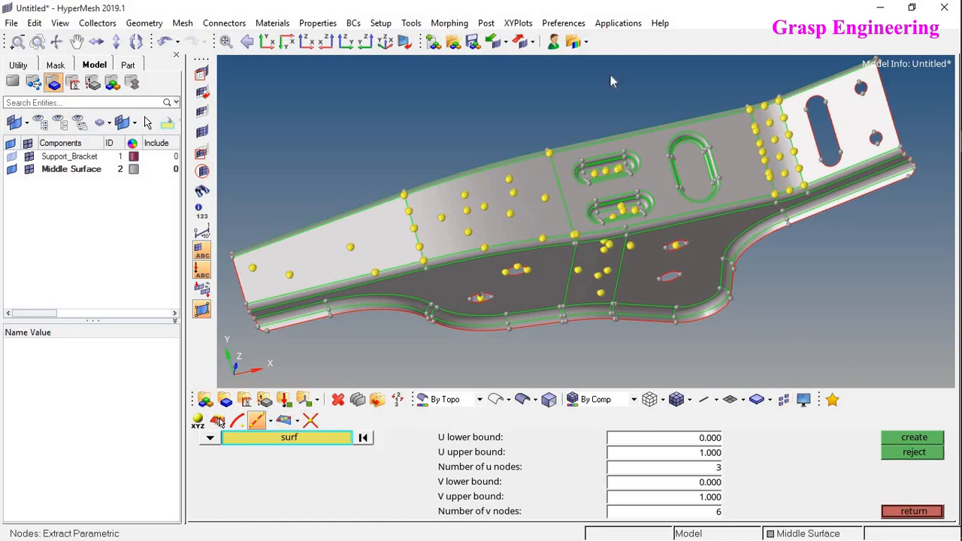
pyautogui.keyDown('ctrl'); pyautogui.moveTo(793, 230); pyautogui.dragTo(749, 143); pyautogui.keyUp('ctrl')
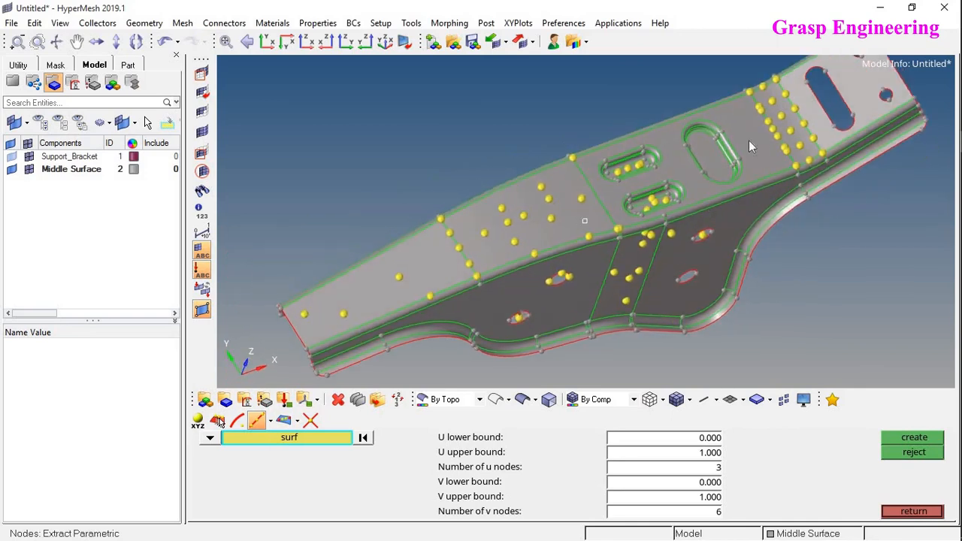
pyautogui.click(912, 510)
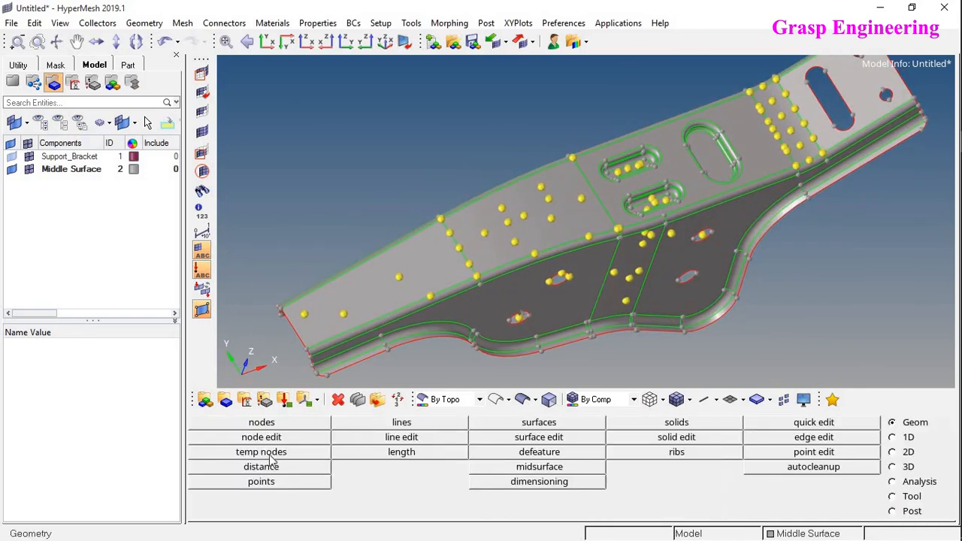
# Select all nodes across the bracket as temporary nodes and clear every one of them
pyautogui.click(261, 452)
pyautogui.scroll(-3, 466, 225)
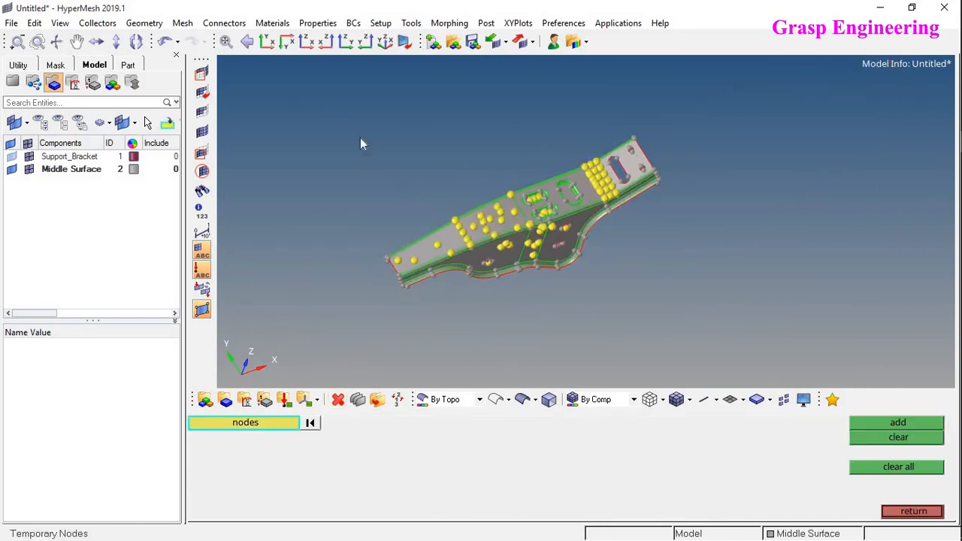
pyautogui.keyDown('shift'); pyautogui.moveTo(324, 102); pyautogui.dragTo(830, 375); pyautogui.keyUp('shift')
pyautogui.click(696, 289)
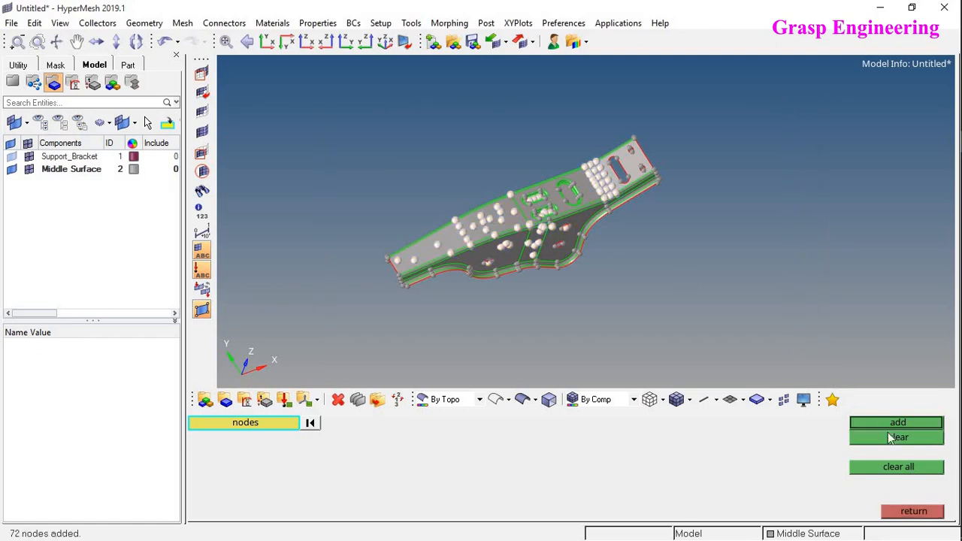
pyautogui.click(903, 466)
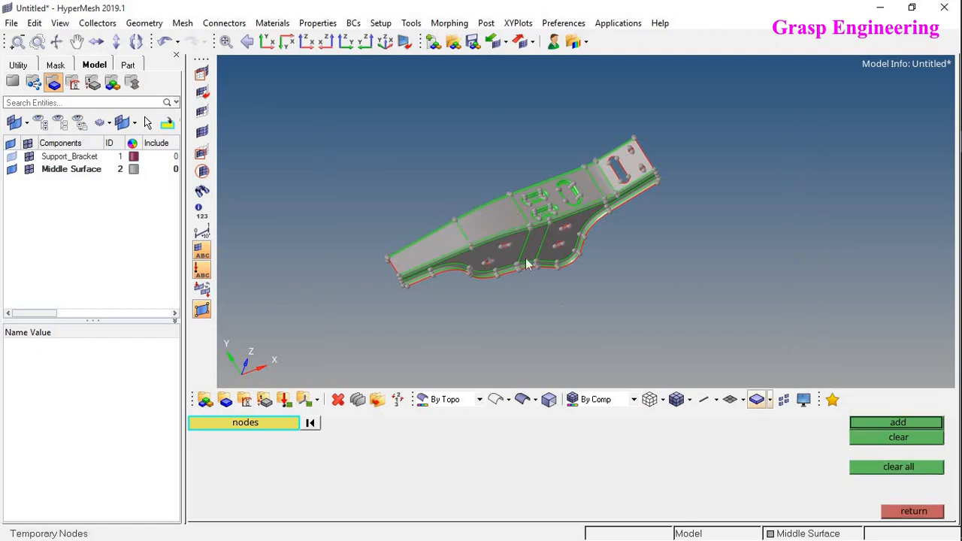
# Leave the temporary nodes tool and reopen node creation for the support bracket's middle surface
pyautogui.scroll(3, 526, 263)
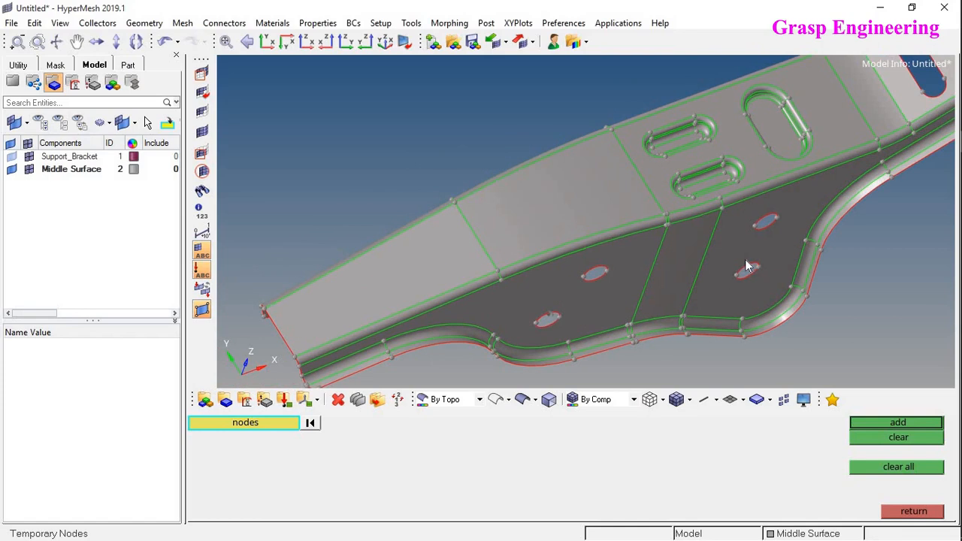
pyautogui.click(893, 510)
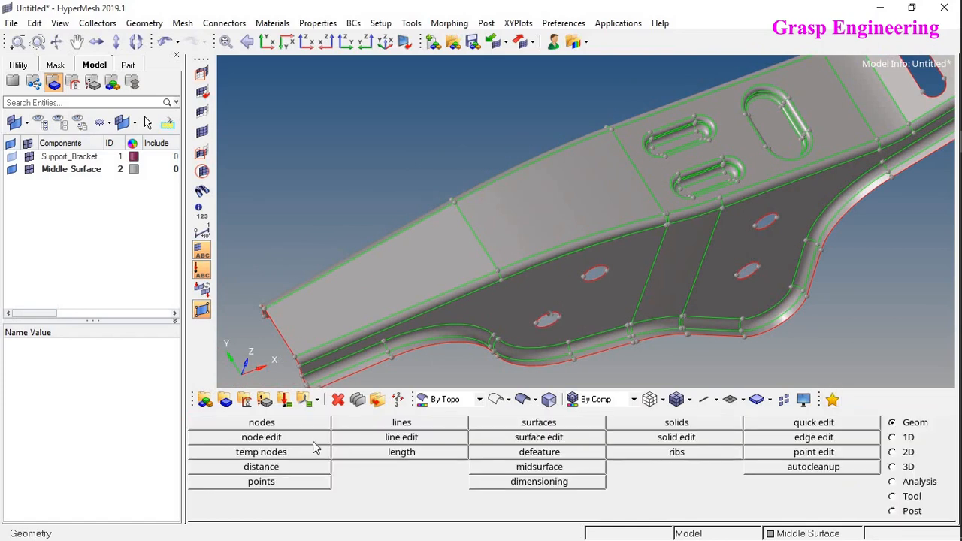
pyautogui.click(297, 426)
pyautogui.keyDown('ctrl'); pyautogui.moveTo(612, 268); pyautogui.dragTo(575, 281); pyautogui.keyUp('ctrl')
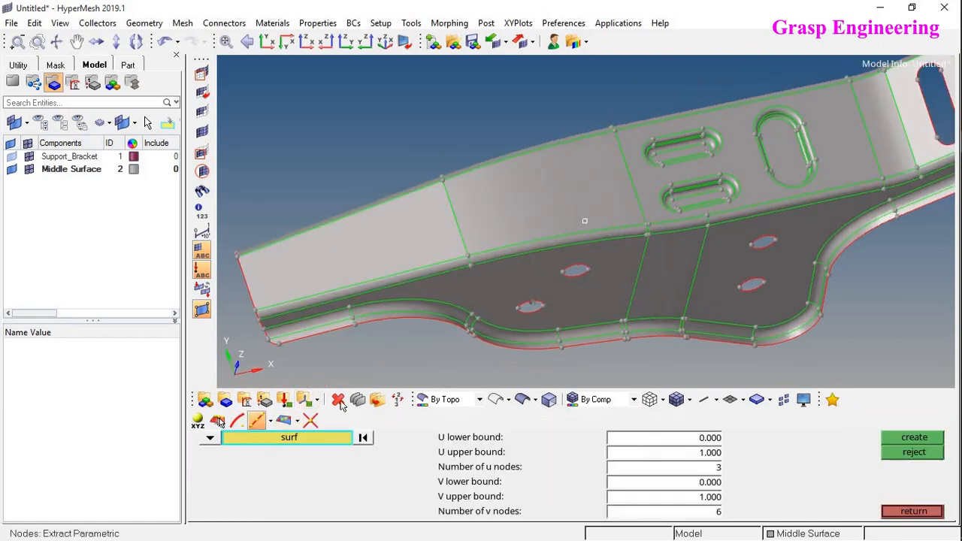
# Go through the Interpolate Nodes and Arc Center methods and set node creation to On Geometry
pyautogui.click(297, 423)
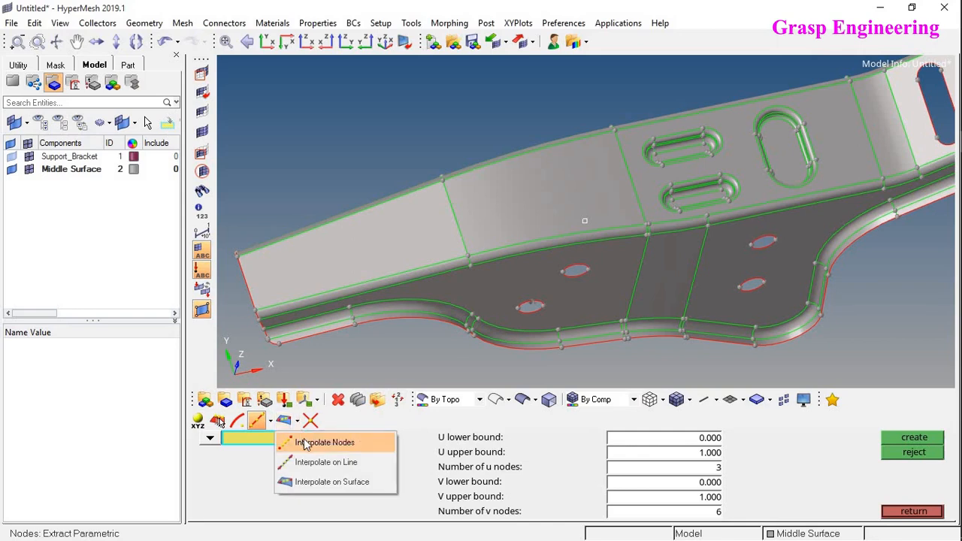
pyautogui.click(306, 443)
pyautogui.click(230, 422)
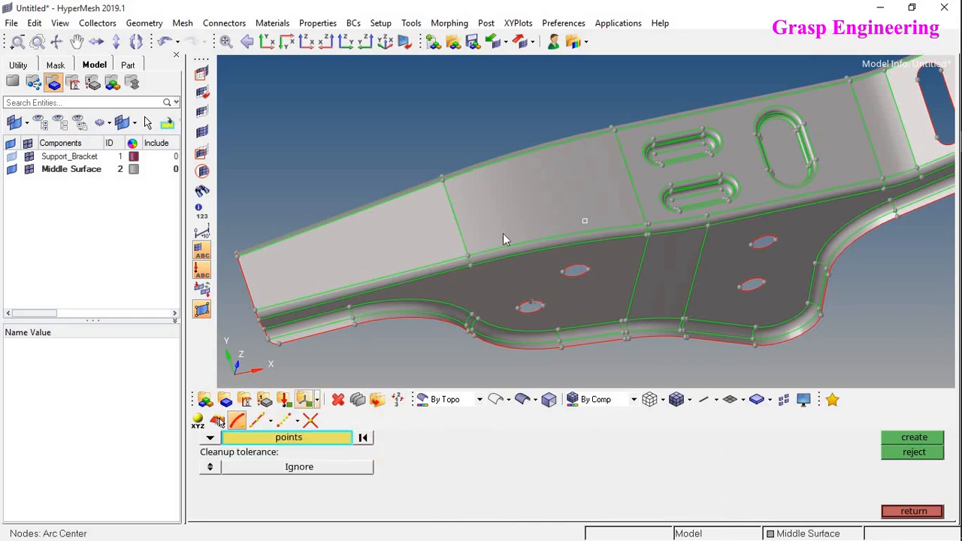
pyautogui.keyDown('ctrl'); pyautogui.moveTo(451, 249); pyautogui.dragTo(519, 309, button='right'); pyautogui.keyUp('ctrl')
pyautogui.click(217, 423)
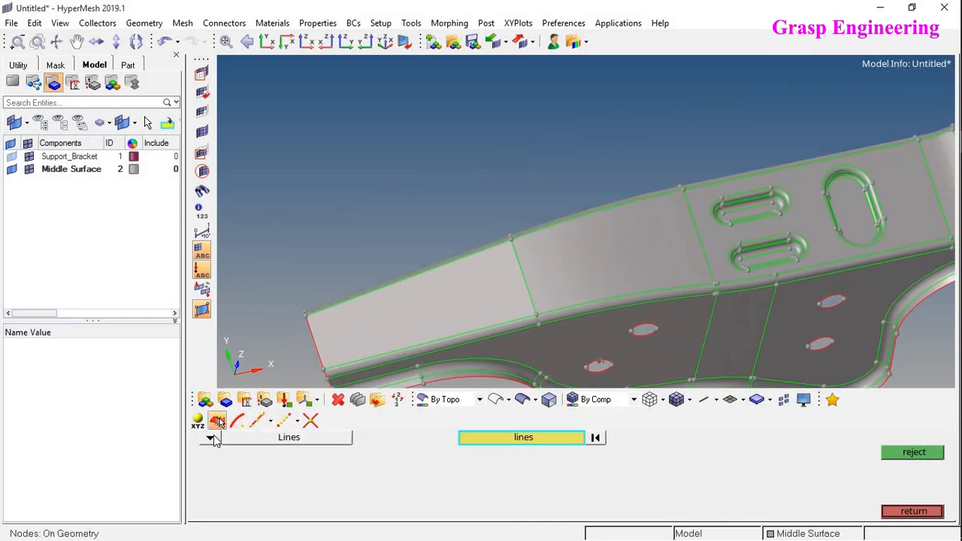
# Create a node on the edge between the flat and curved faces and two nodes on the curved surface
pyautogui.click(528, 292)
pyautogui.click(210, 438)
pyautogui.click(212, 440)
pyautogui.click(245, 472)
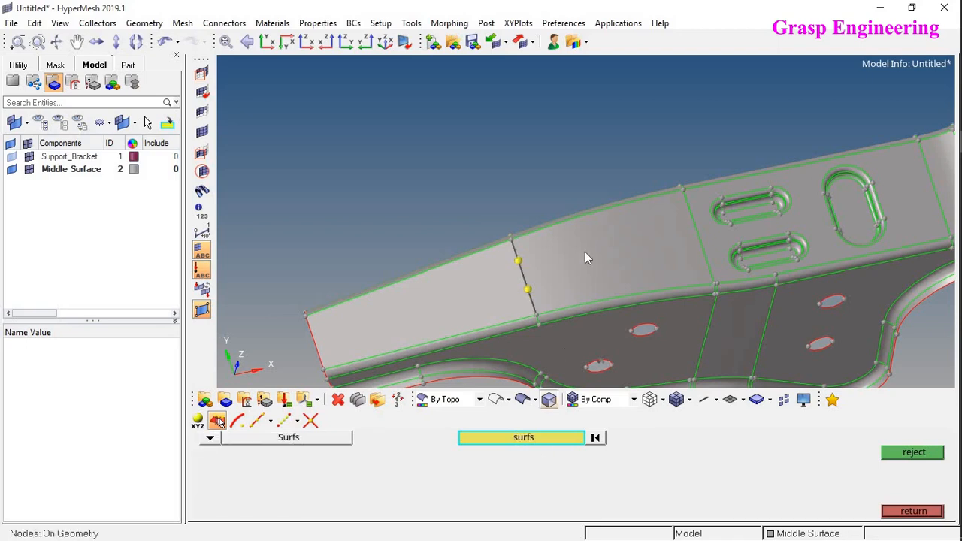
pyautogui.click(585, 276)
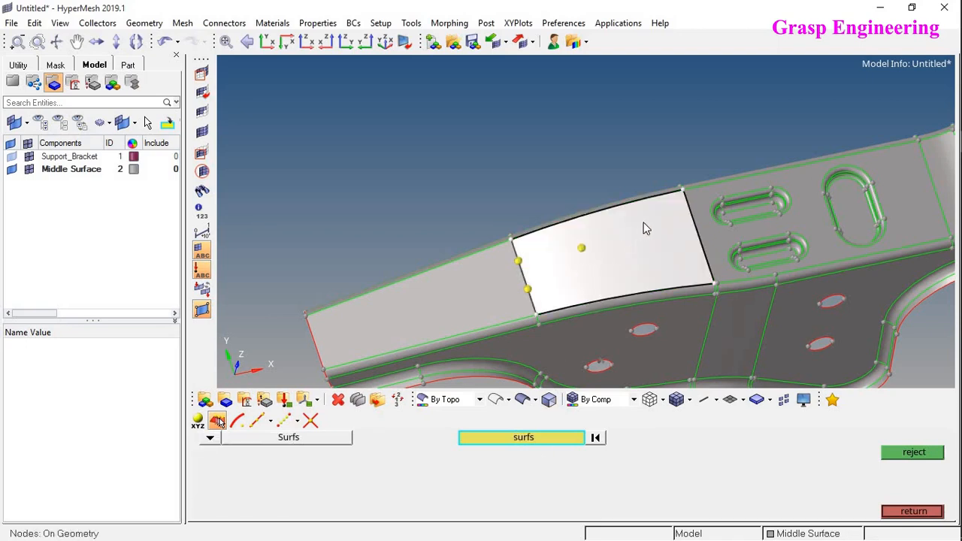
pyautogui.click(913, 511)
# Try interpolating 3 nodes with linear bias between the two nodes on the shared edge, and reject them
pyautogui.click(284, 424)
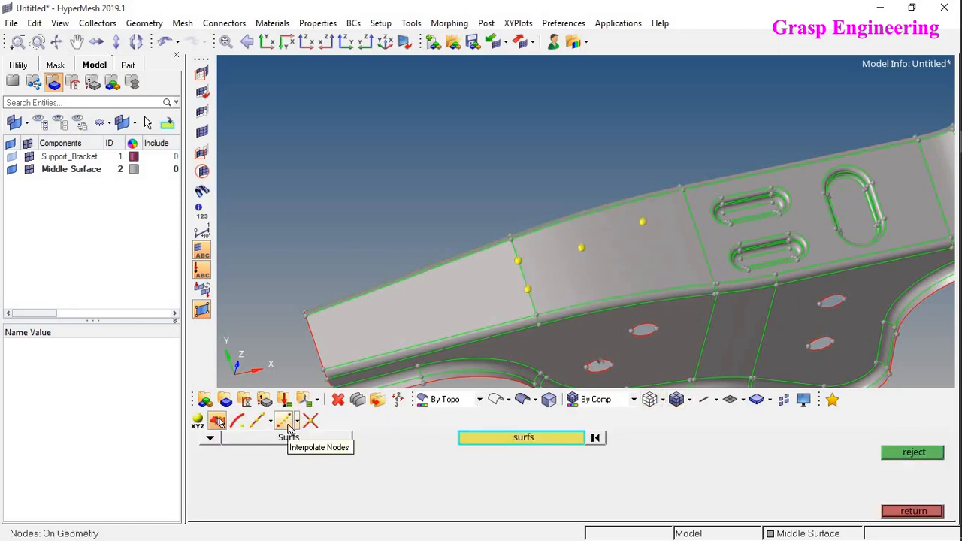
pyautogui.click(296, 426)
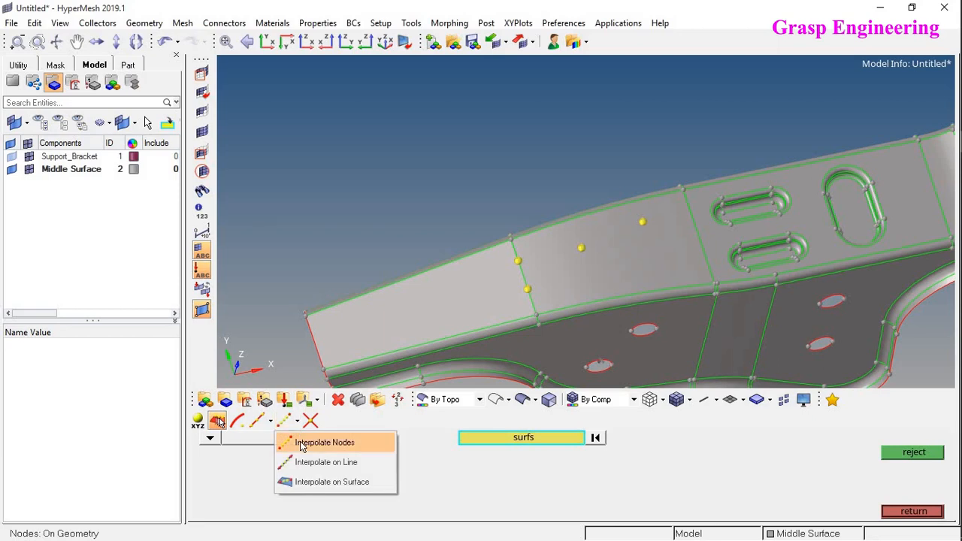
pyautogui.click(319, 441)
pyautogui.scroll(4, 571, 225)
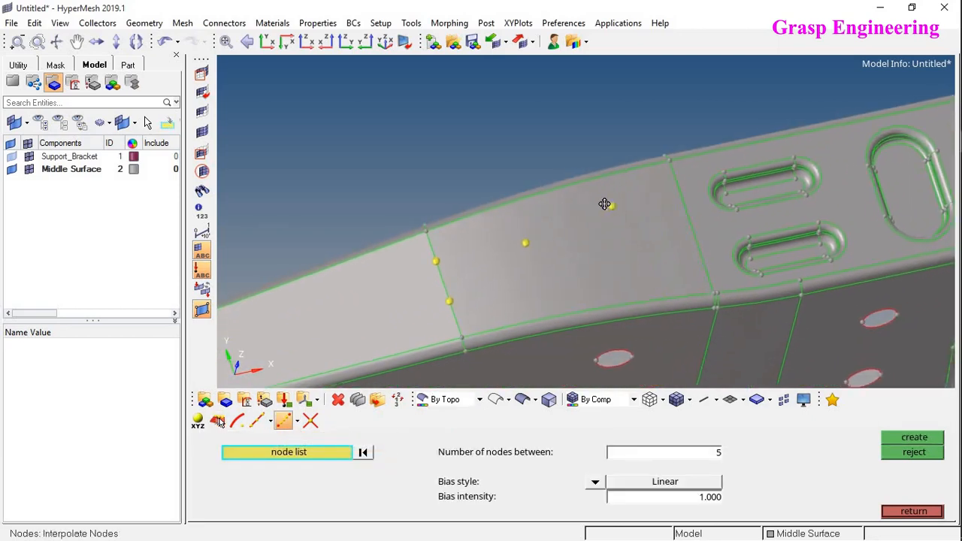
pyautogui.scroll(3, 545, 224)
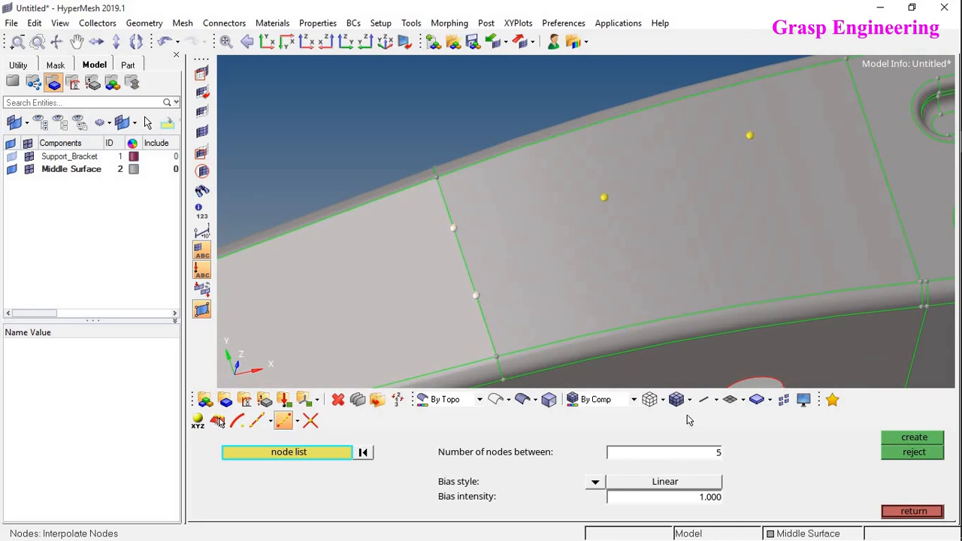
pyautogui.click(698, 453)
pyautogui.keyDown('ctrl'); pyautogui.moveTo(648, 261); pyautogui.dragTo(584, 221); pyautogui.keyUp('ctrl')
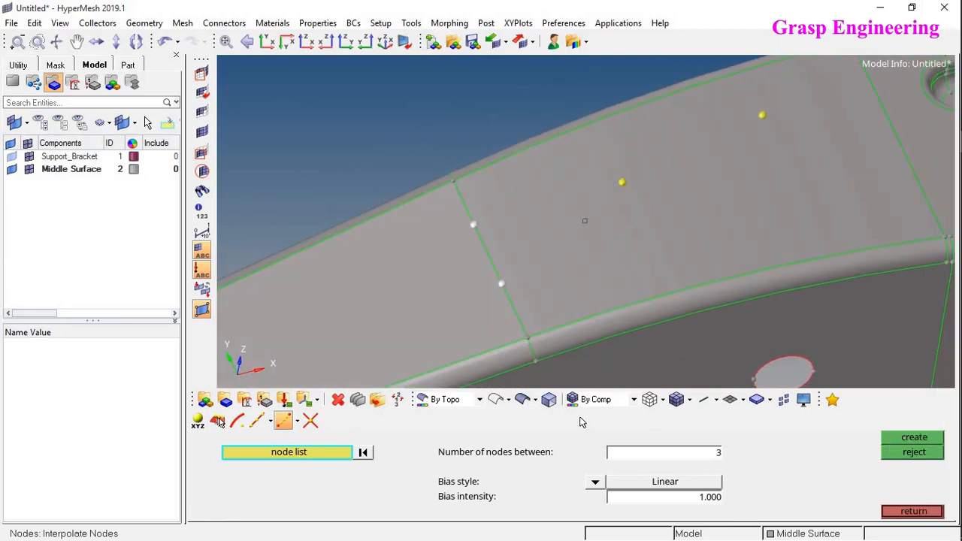
pyautogui.keyDown('ctrl'); pyautogui.moveTo(496, 257); pyautogui.dragTo(495, 253); pyautogui.keyUp('ctrl')
pyautogui.middleClick(495, 253)
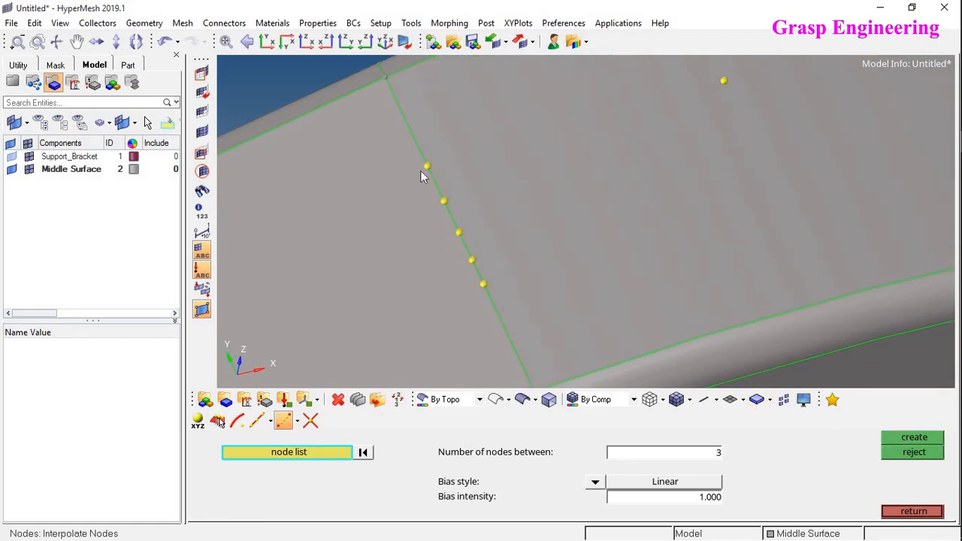
pyautogui.click(909, 452)
# Try interpolating 3 nodes between the two edge nodes with exponential bias and intensity 2, and reject them
pyautogui.keyDown('ctrl'); pyautogui.moveTo(740, 277); pyautogui.dragTo(779, 271); pyautogui.keyUp('ctrl')
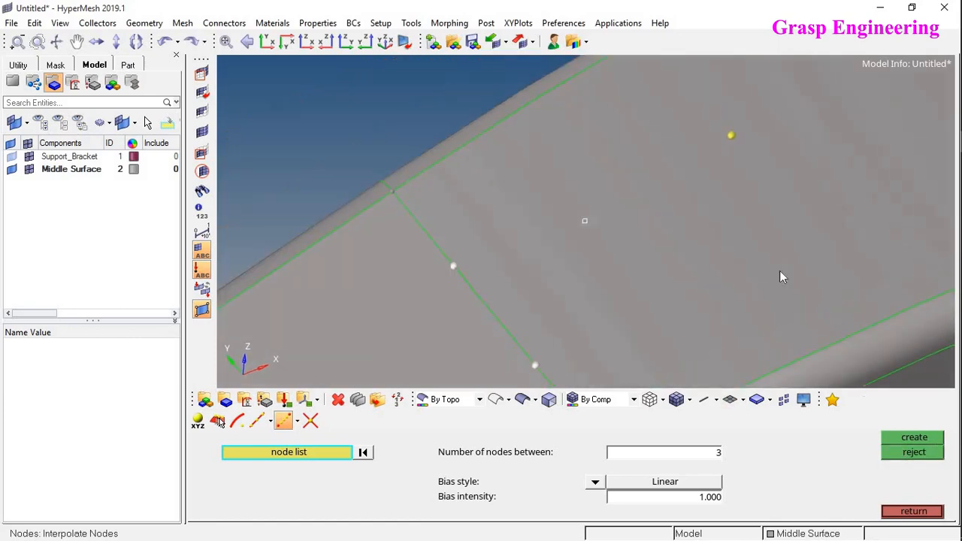
pyautogui.keyDown('ctrl'); pyautogui.moveTo(577, 197); pyautogui.dragTo(512, 121, button='right'); pyautogui.keyUp('ctrl')
pyautogui.keyDown('ctrl'); pyautogui.moveTo(546, 123); pyautogui.dragTo(556, 135); pyautogui.keyUp('ctrl')
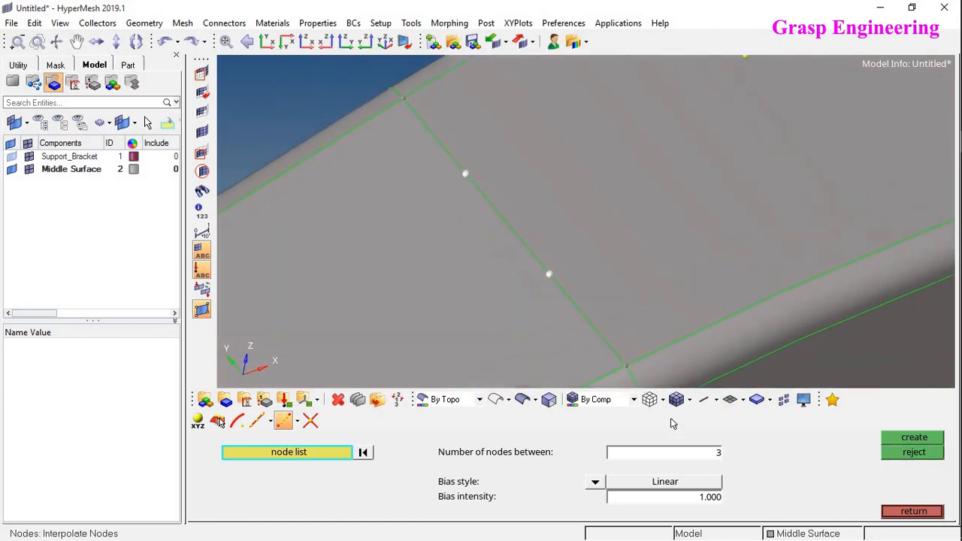
pyautogui.click(594, 481)
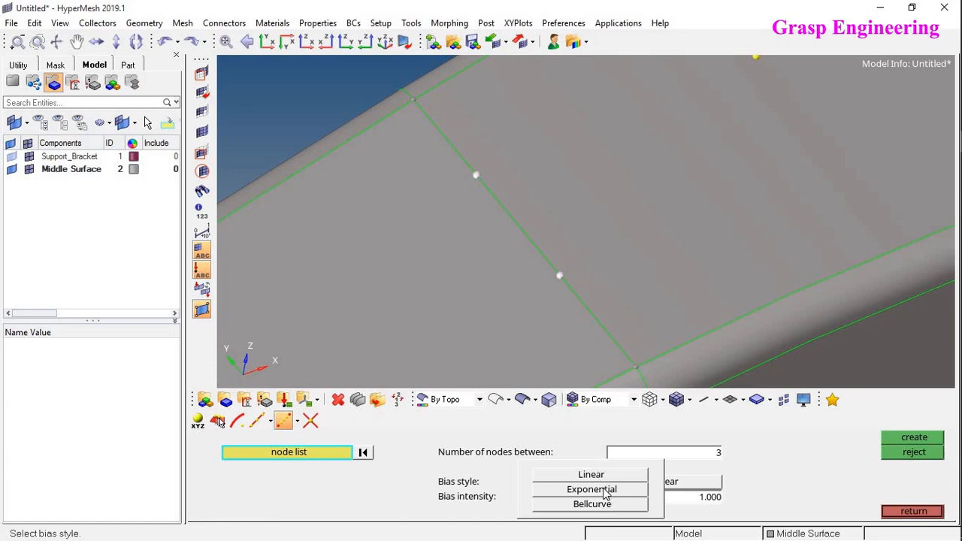
pyautogui.click(606, 490)
pyautogui.click(706, 501)
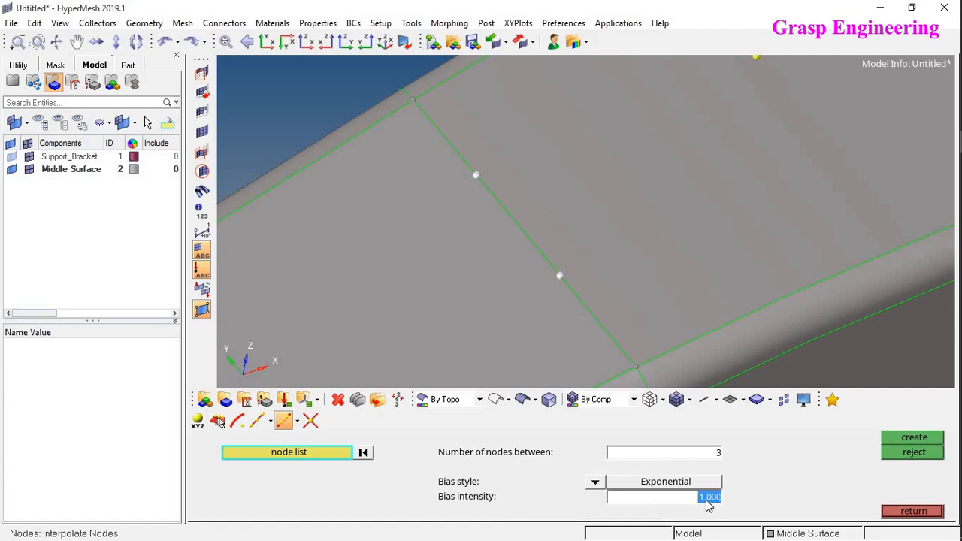
pyautogui.write('2')
pyautogui.press('Return')
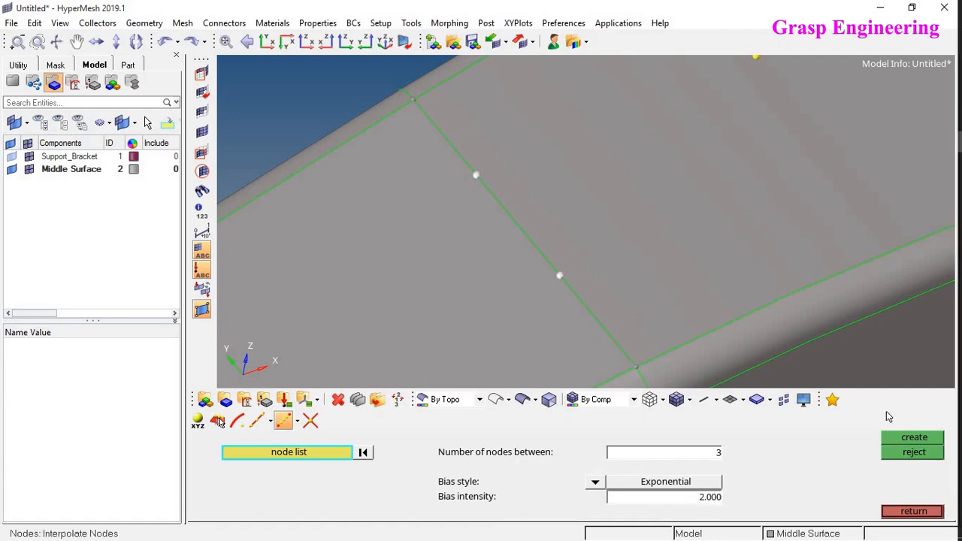
pyautogui.click(894, 441)
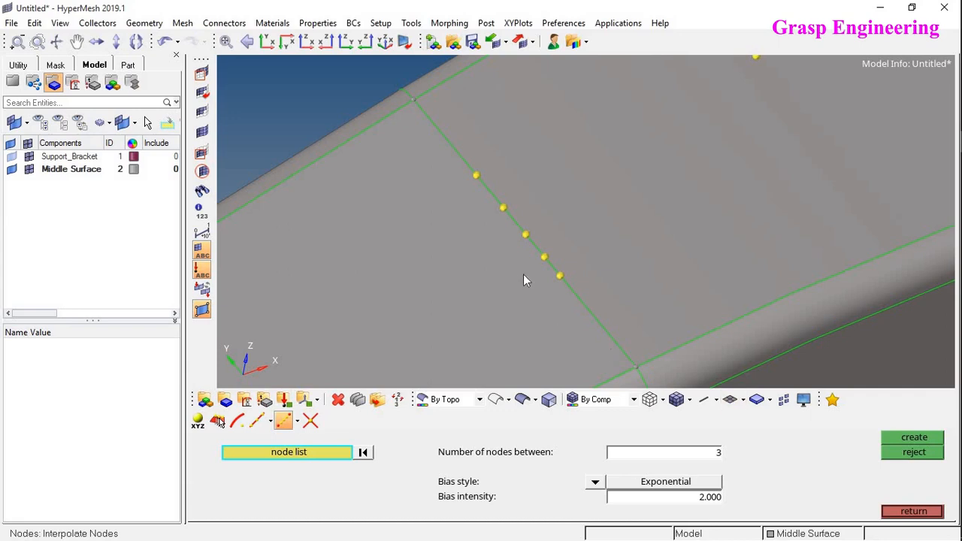
pyautogui.keyDown('ctrl'); pyautogui.moveTo(525, 280); pyautogui.dragTo(524, 256); pyautogui.keyUp('ctrl')
pyautogui.click(901, 451)
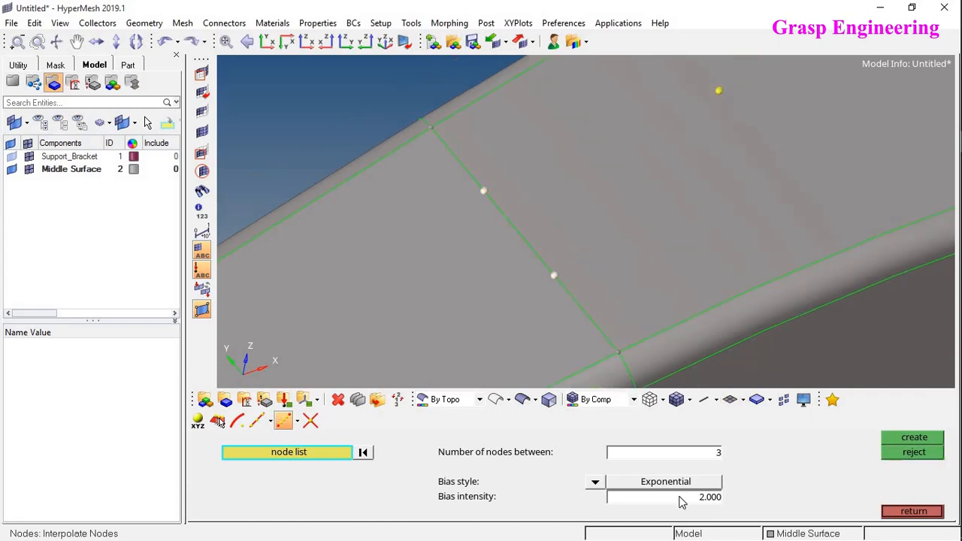
# Set the exponential bias intensity to 5 and interpolate 3 nodes between the two edge nodes
pyautogui.click(683, 497)
pyautogui.write('5')
pyautogui.click(894, 441)
pyautogui.keyDown('ctrl'); pyautogui.moveTo(515, 281); pyautogui.dragTo(591, 335); pyautogui.keyUp('ctrl')
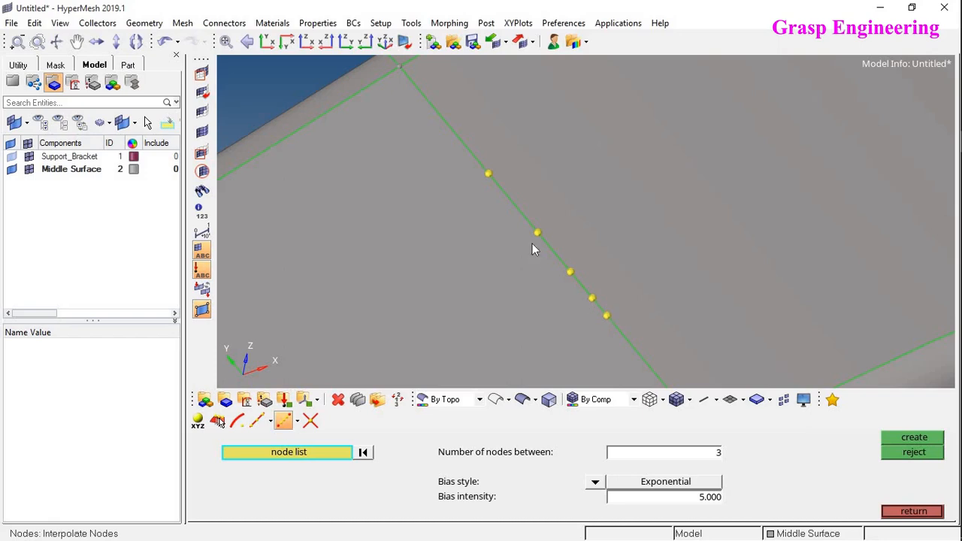
pyautogui.keyDown('ctrl'); pyautogui.moveTo(539, 231); pyautogui.dragTo(620, 333); pyautogui.keyUp('ctrl')
pyautogui.keyDown('ctrl'); pyautogui.moveTo(596, 273); pyautogui.dragTo(647, 319); pyautogui.keyUp('ctrl')
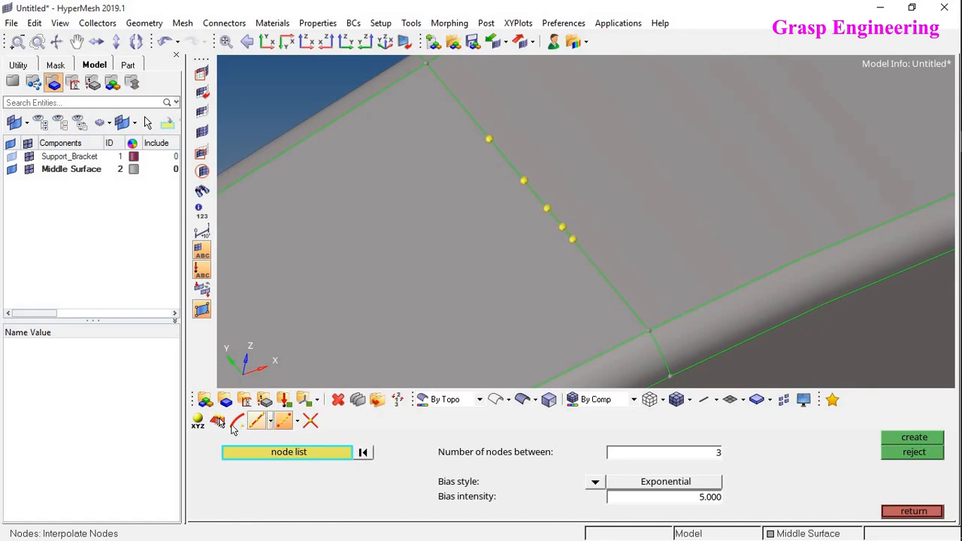
# Clear all temporary nodes lying on the edge between the flat and curved faces
pyautogui.click(217, 421)
pyautogui.click(901, 513)
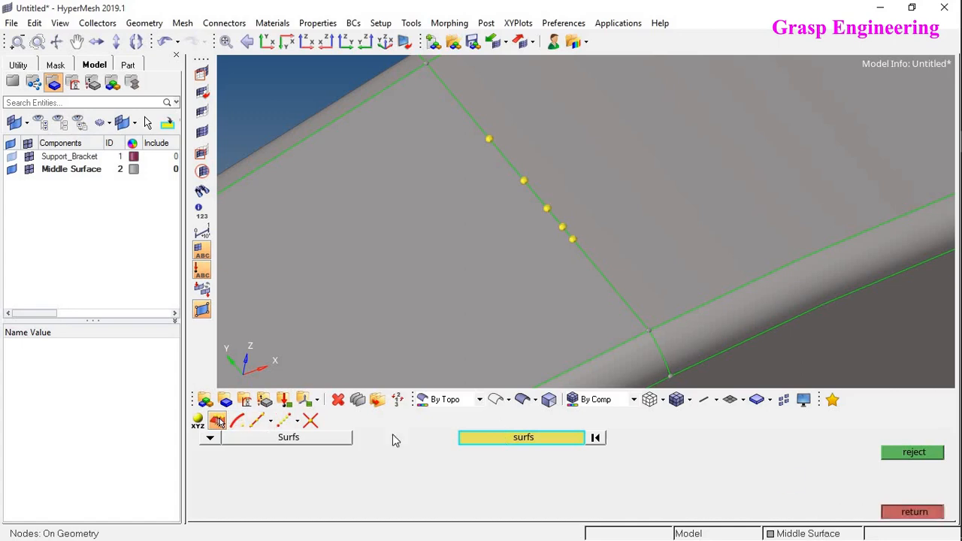
pyautogui.click(256, 455)
pyautogui.keyDown('ctrl'); pyautogui.moveTo(499, 279); pyautogui.dragTo(590, 284); pyautogui.keyUp('ctrl')
pyautogui.click(897, 422)
pyautogui.click(906, 440)
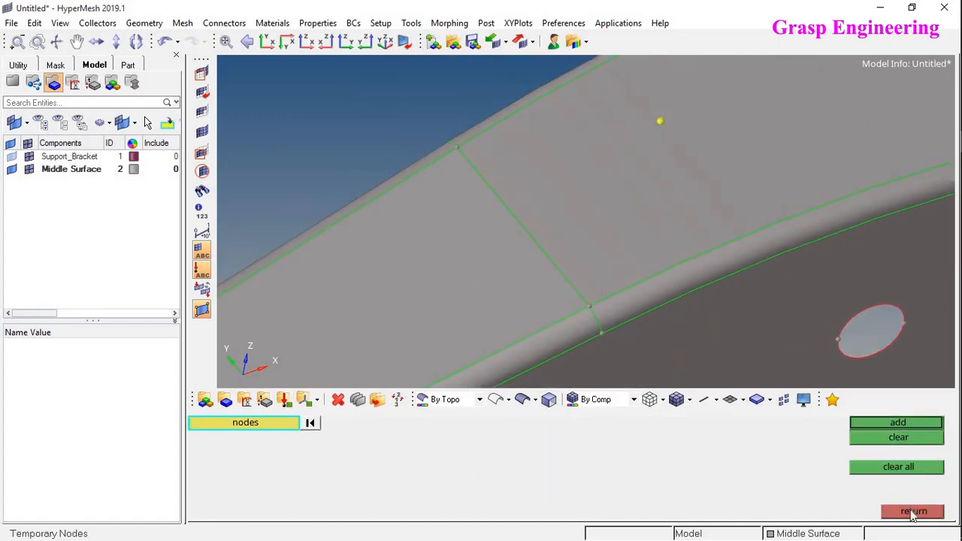
pyautogui.click(912, 512)
# Place two nodes on the edge between the flat and curved faces, one close to each end
pyautogui.click(288, 424)
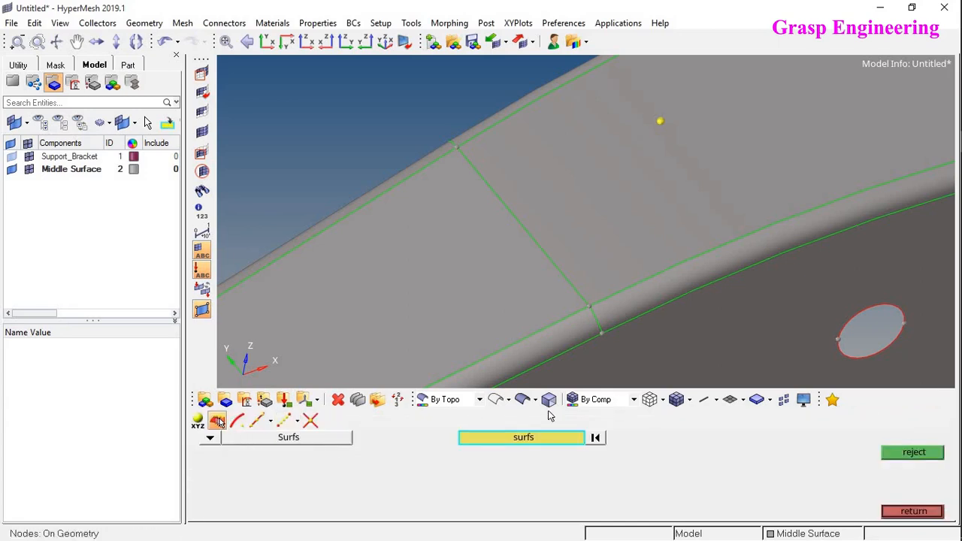
pyautogui.click(210, 439)
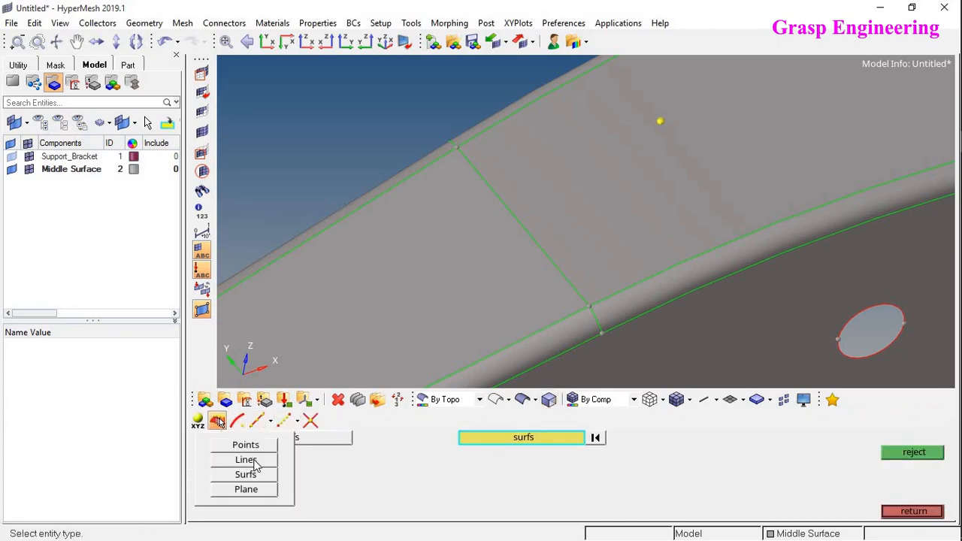
pyautogui.click(253, 472)
pyautogui.click(547, 264)
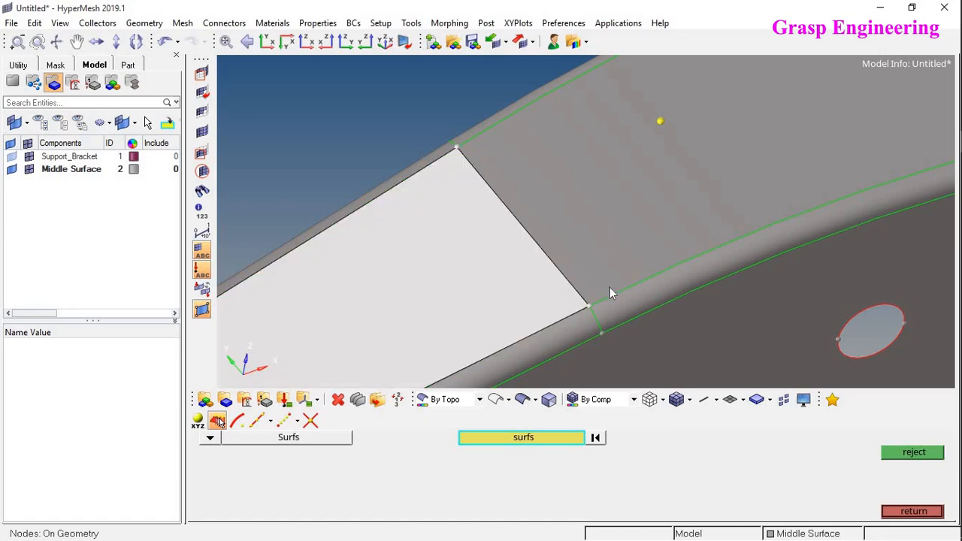
pyautogui.click(210, 437)
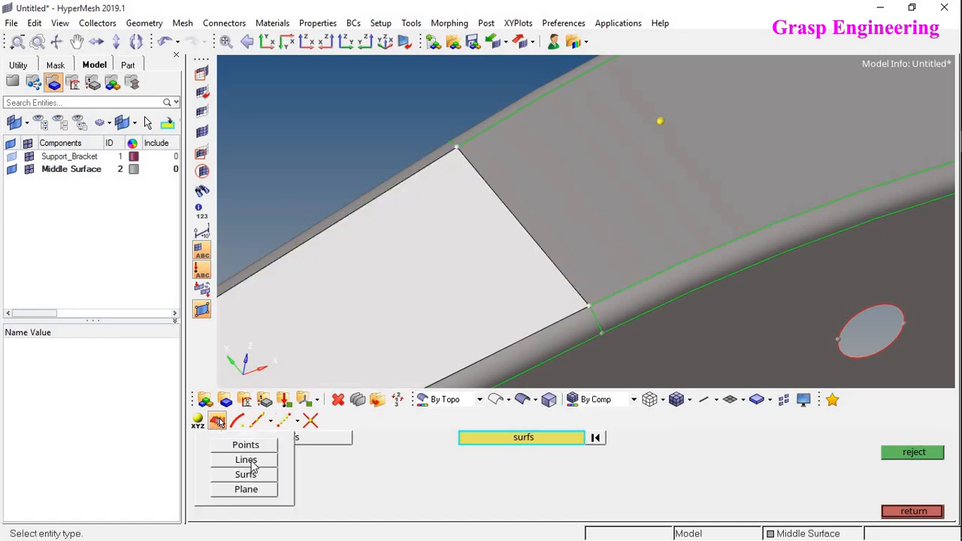
pyautogui.click(251, 459)
pyautogui.click(567, 279)
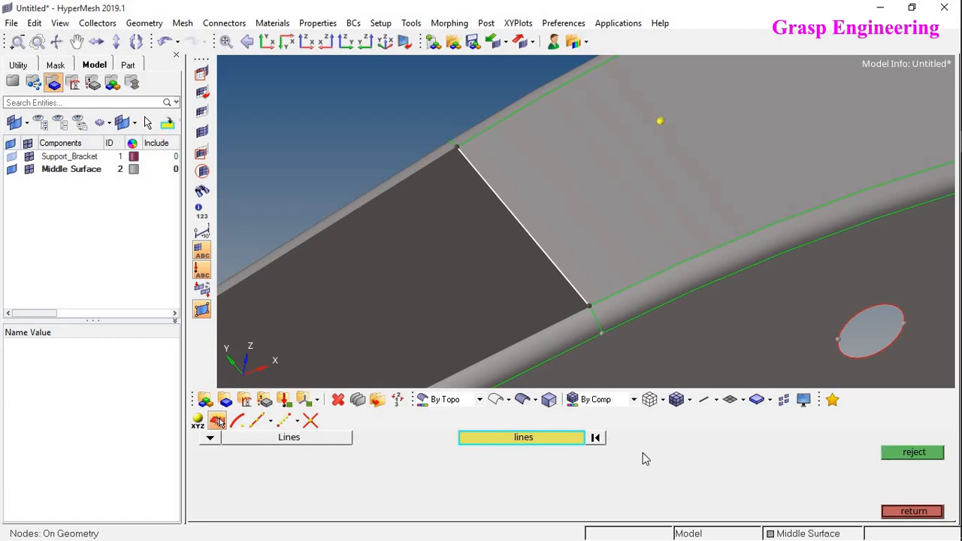
pyautogui.click(596, 439)
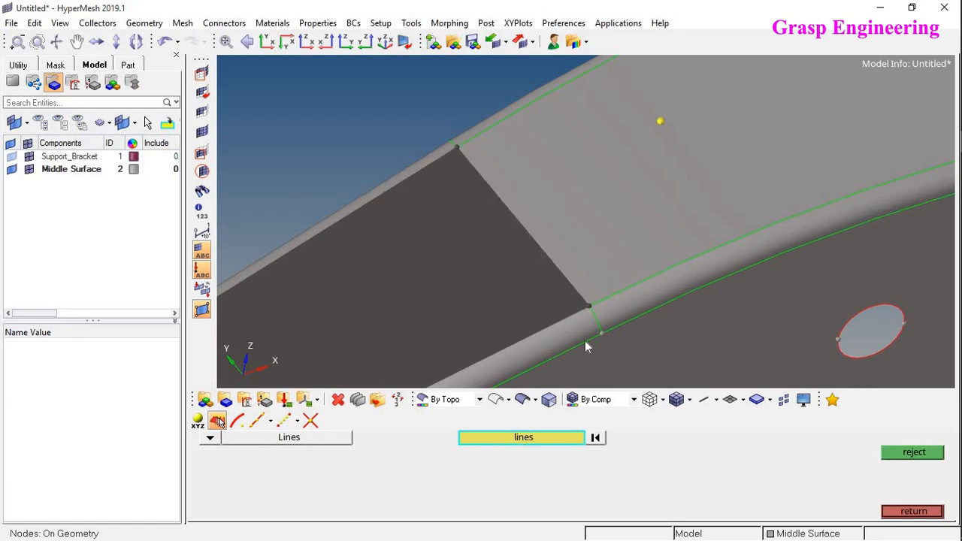
pyautogui.click(582, 297)
# Try interpolating 3 nodes with exponential bias of intensity 5 between the nodes near the edge's ends, and reject them
pyautogui.click(284, 421)
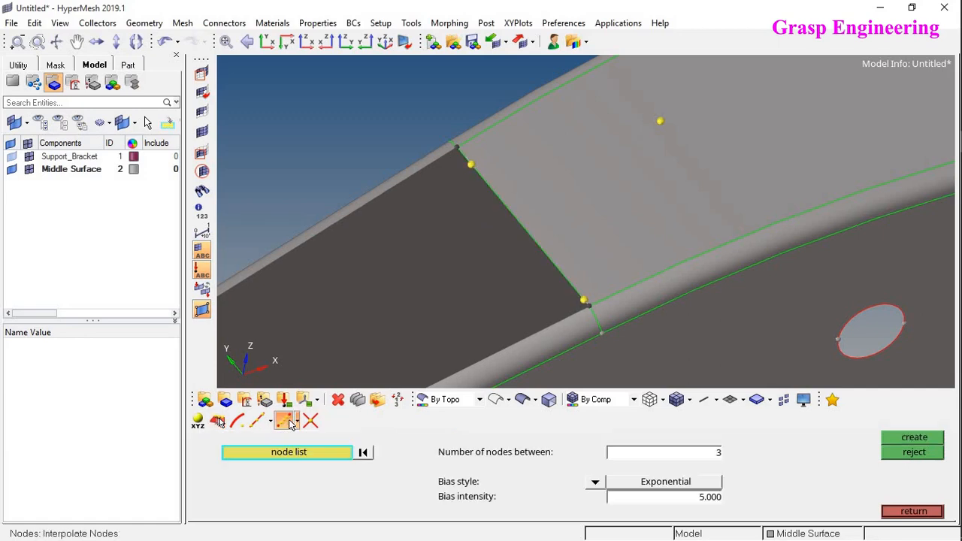
pyautogui.scroll(3, 654, 210)
pyautogui.scroll(-4, 618, 264)
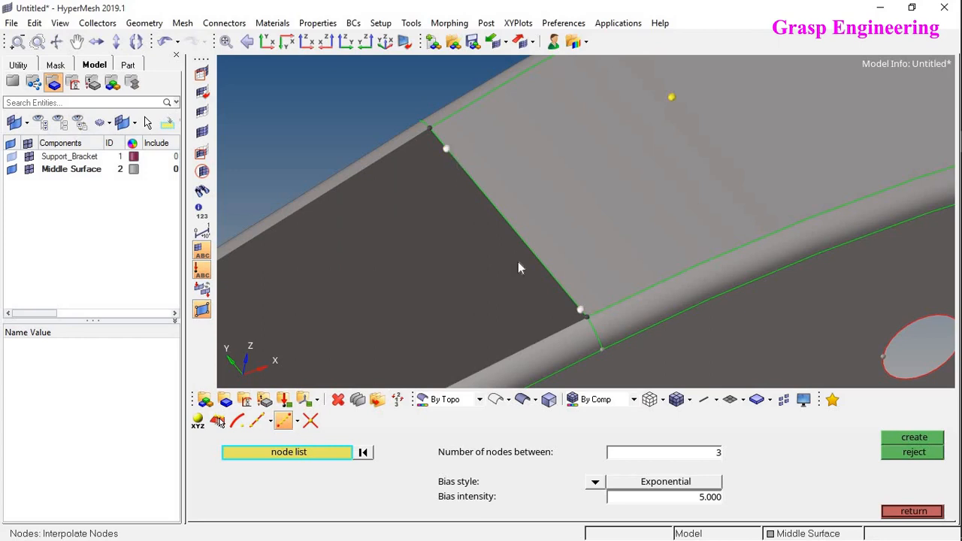
pyautogui.click(595, 483)
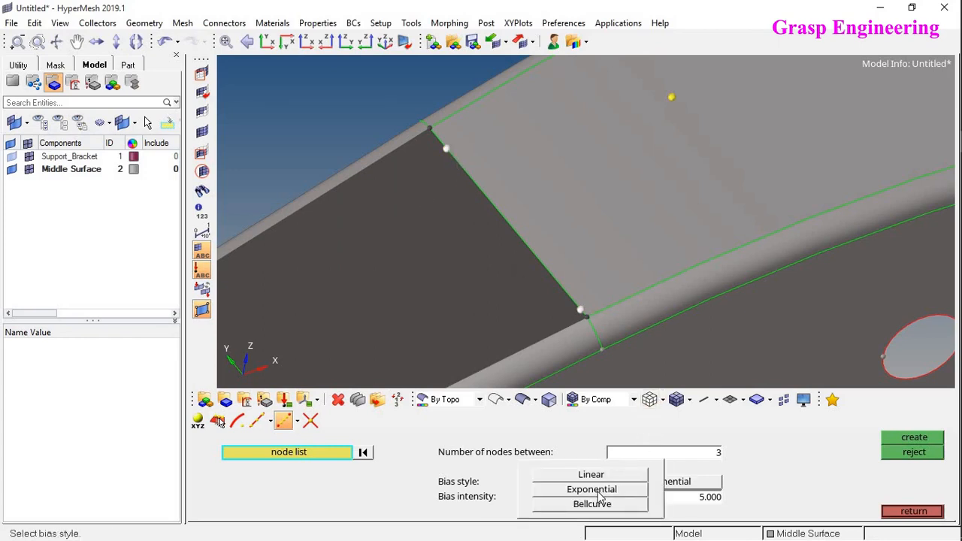
pyautogui.click(598, 490)
pyautogui.click(912, 445)
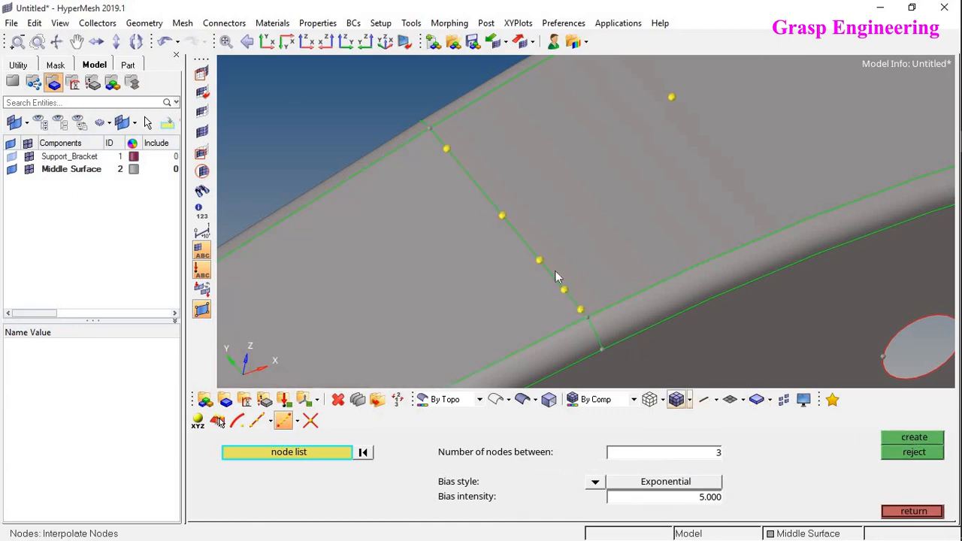
pyautogui.click(905, 454)
# Try the Bellcurve bias style at intensity 5 for the 3 interpolated nodes, and reject them
pyautogui.click(595, 485)
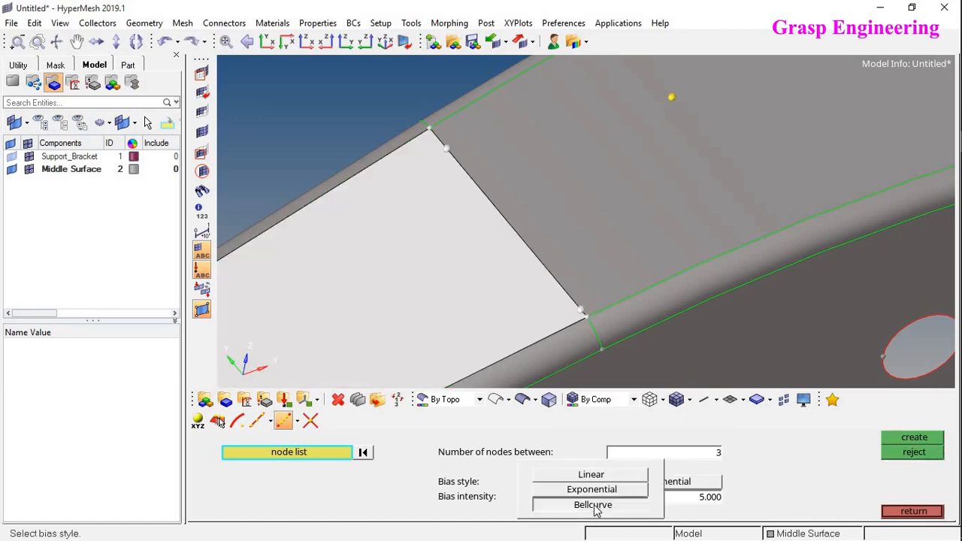
pyautogui.click(597, 509)
pyautogui.click(915, 438)
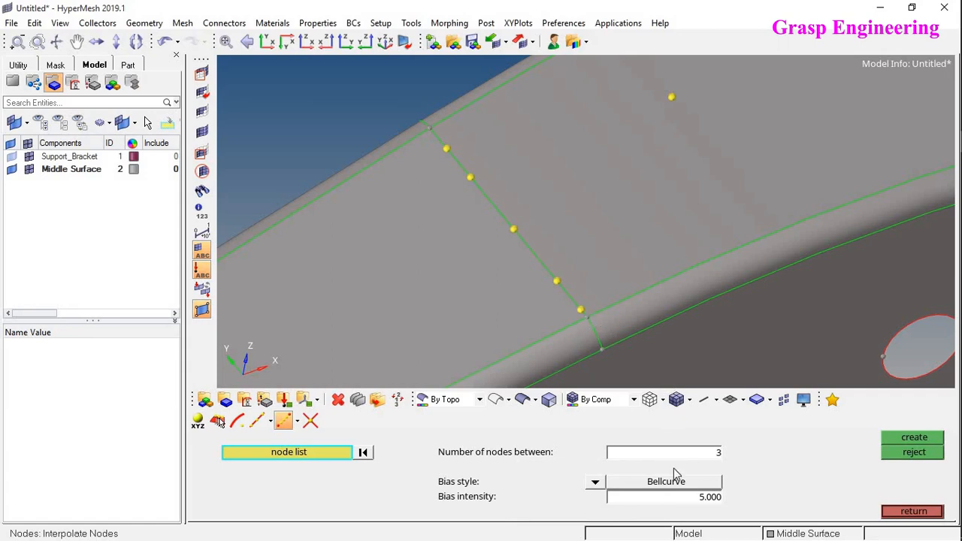
pyautogui.click(906, 454)
# Try a Bellcurve bias intensity of 10 for the 3 interpolated nodes, and reject them
pyautogui.click(710, 497)
pyautogui.press('BackSpace')
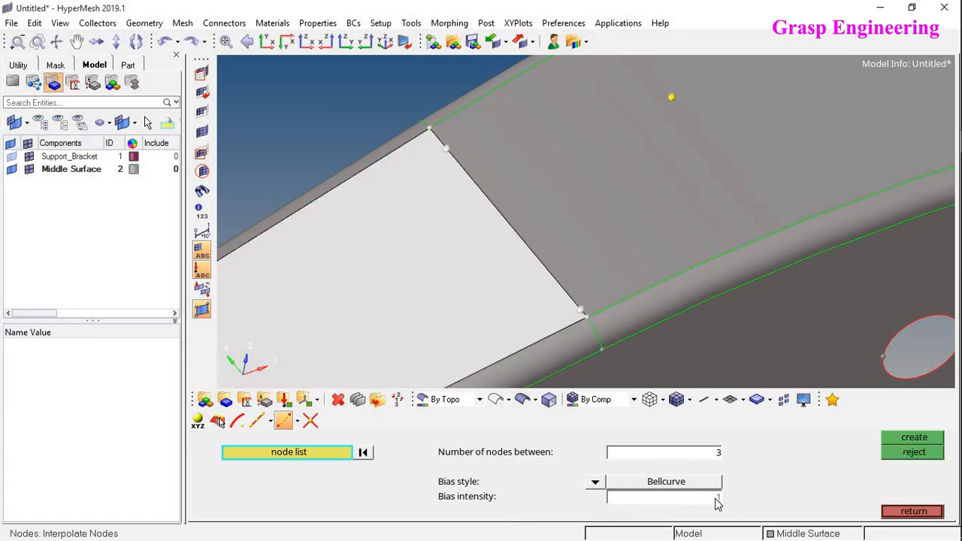
pyautogui.click(915, 439)
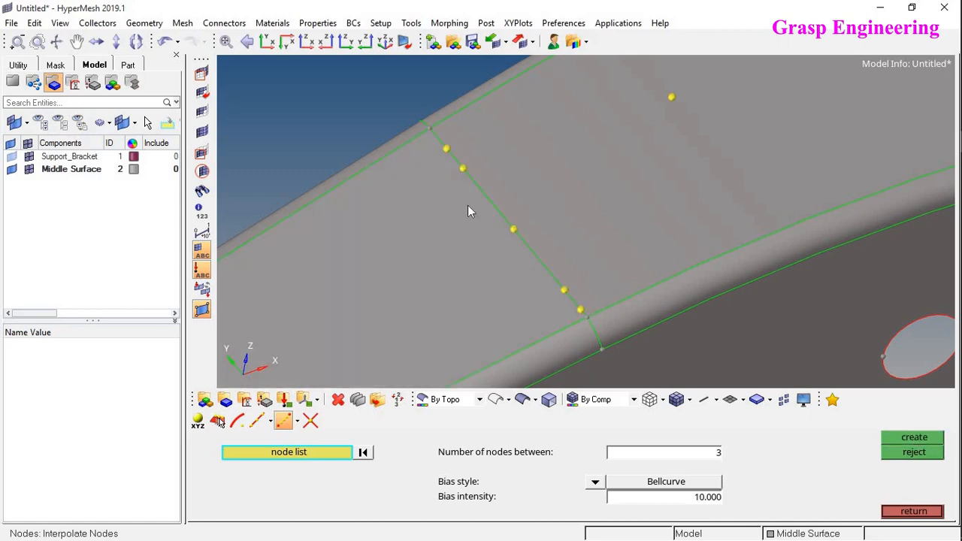
pyautogui.click(898, 453)
# Interpolate 10 nodes between the two edge nodes using Bellcurve bias with an intensity of 5
pyautogui.click(712, 498)
pyautogui.write('5')
pyautogui.press('Return')
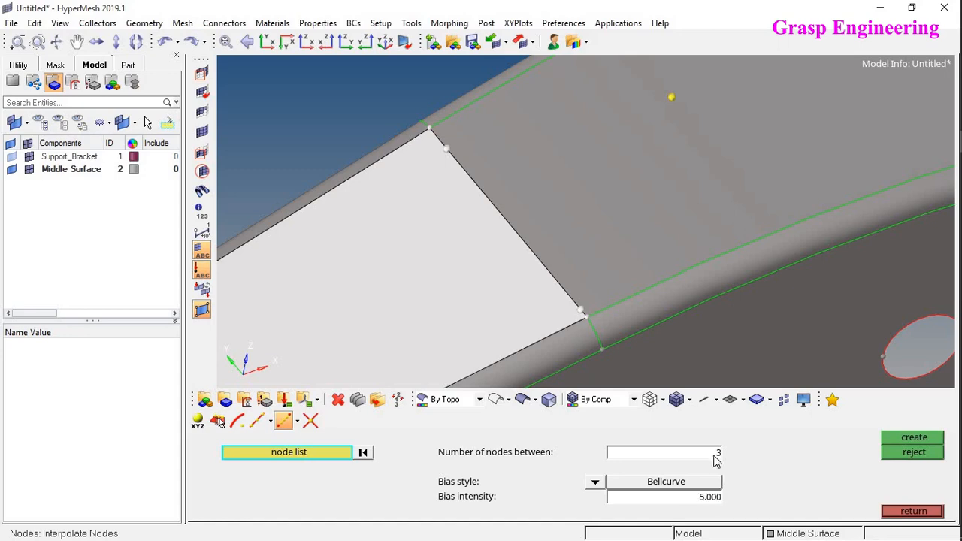
pyautogui.write('10')
pyautogui.middleClick(655, 336)
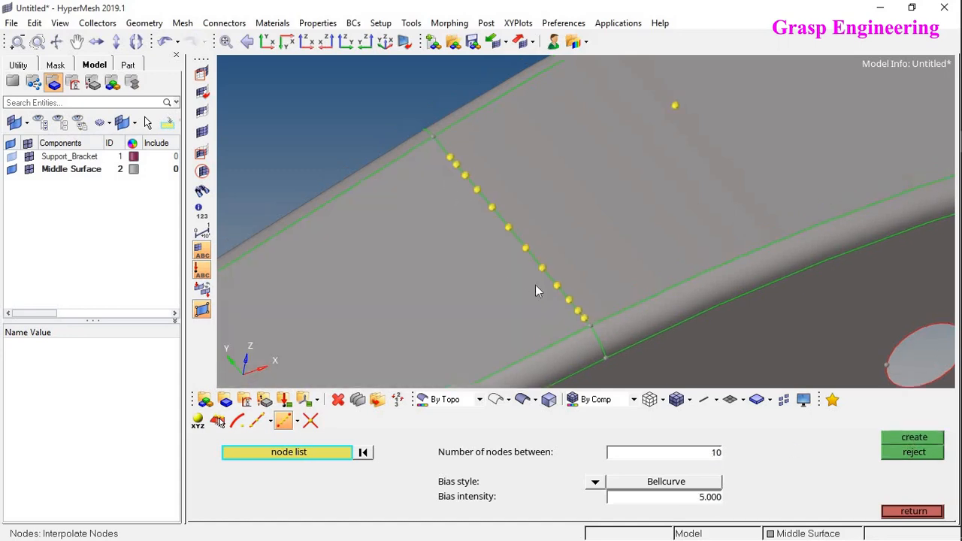
# Check the spacing of the 10 Bellcurve nodes along the edge and reject them
pyautogui.keyDown('ctrl'); pyautogui.scroll(-4, 536, 284); pyautogui.keyUp('ctrl')
pyautogui.keyDown('ctrl'); pyautogui.scroll(8, 537, 250); pyautogui.keyUp('ctrl')
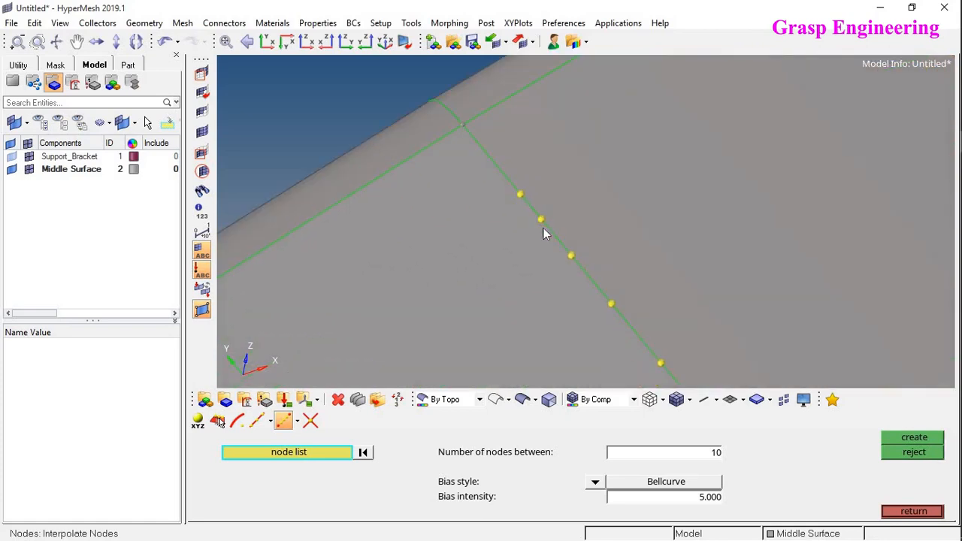
pyautogui.click(894, 453)
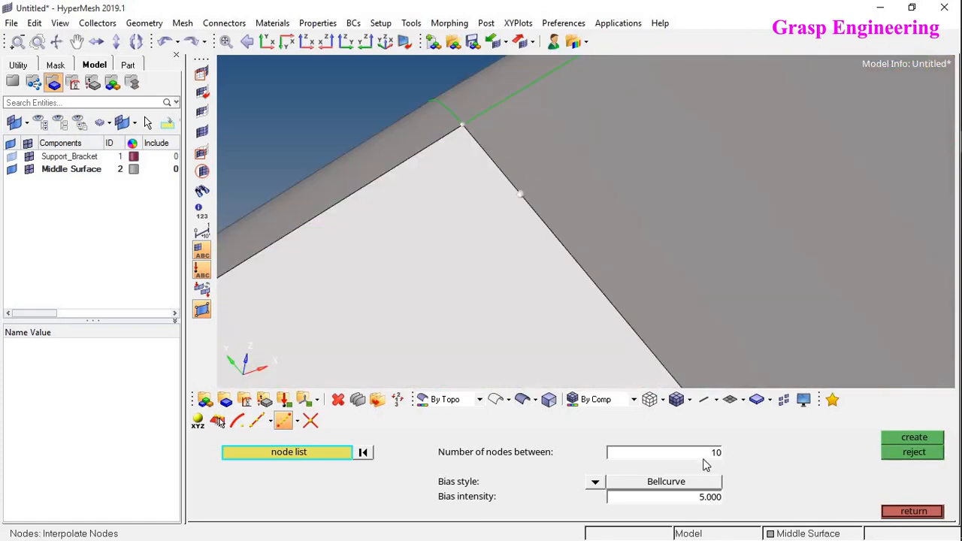
# Set the number of nodes between to 5, interpolate with Bellcurve bias at intensity 5, and reject the created nodes
pyautogui.click(704, 458)
pyautogui.write('5')
pyautogui.click(920, 438)
pyautogui.keyDown('ctrl'); pyautogui.scroll(-6, 564, 234); pyautogui.keyUp('ctrl')
pyautogui.keyDown('ctrl'); pyautogui.moveTo(619, 283); pyautogui.dragTo(555, 183, button='right'); pyautogui.keyUp('ctrl')
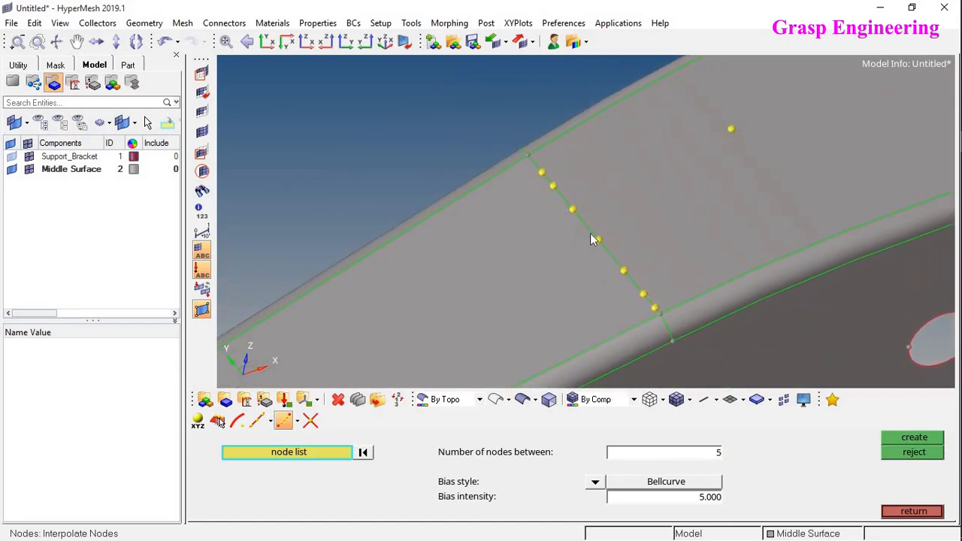
pyautogui.click(911, 452)
# Change the interpolation bias style to Linear
pyautogui.click(595, 482)
pyautogui.click(650, 472)
pyautogui.click(910, 452)
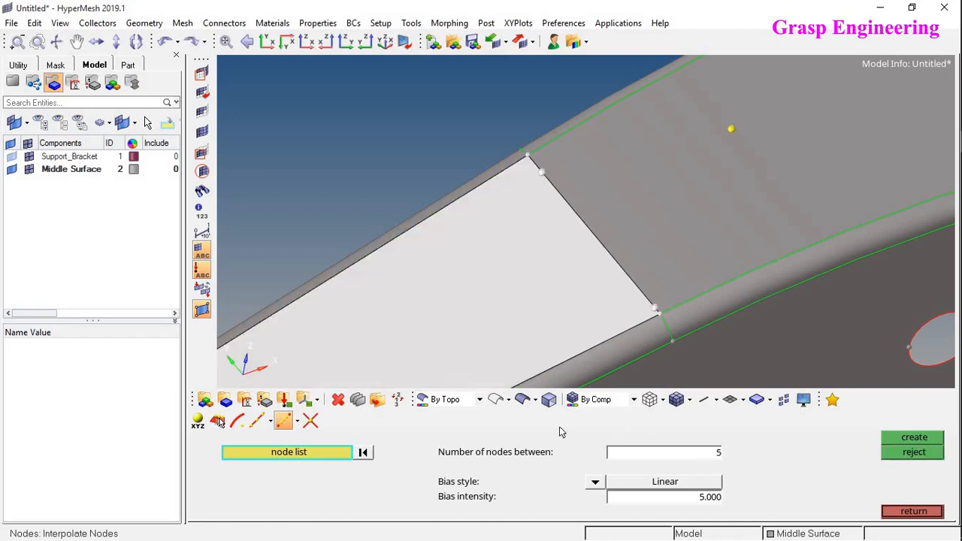
# Switch to Interpolate on Line and clear its line and node list selections
pyautogui.click(298, 424)
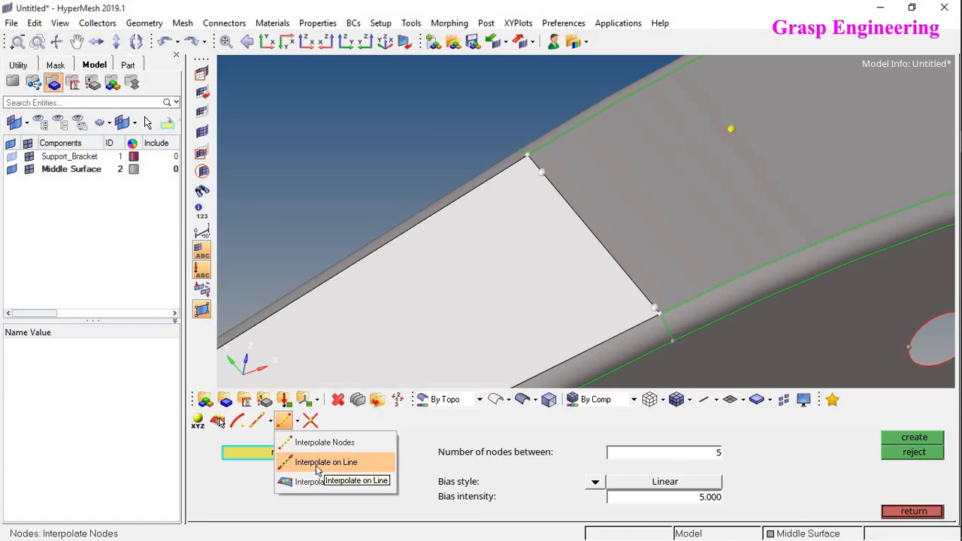
pyautogui.click(315, 470)
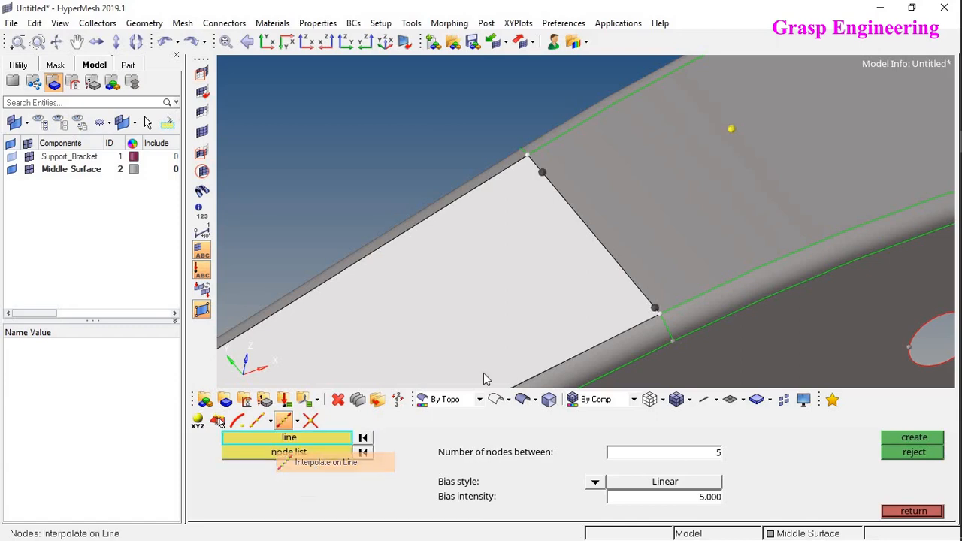
pyautogui.click(366, 438)
pyautogui.click(366, 454)
pyautogui.scroll(-3, 565, 239)
pyautogui.scroll(-2, 567, 242)
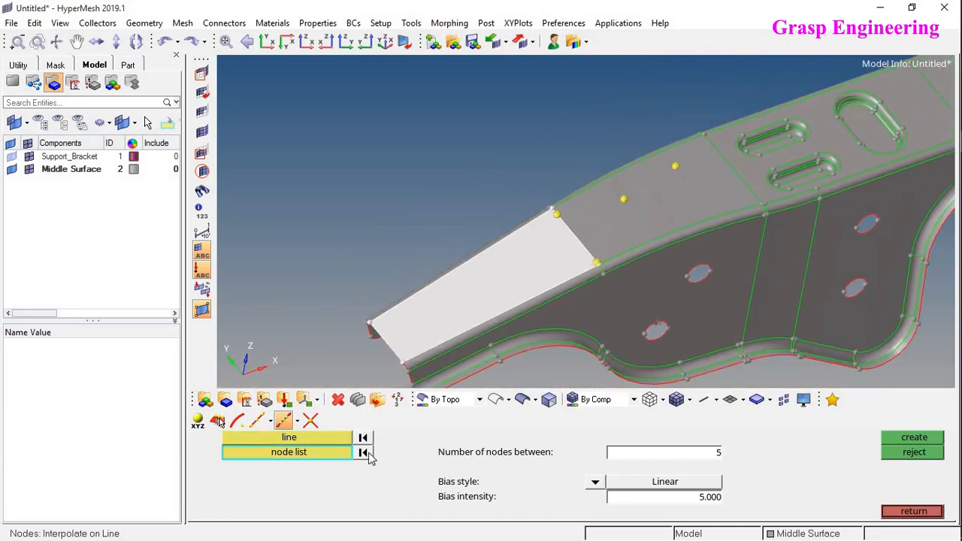
pyautogui.click(363, 437)
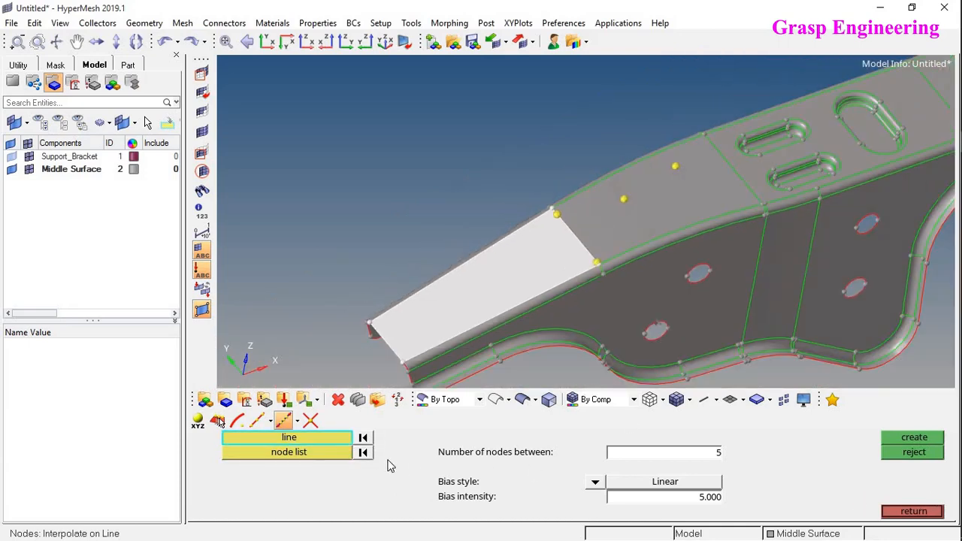
pyautogui.click(647, 225)
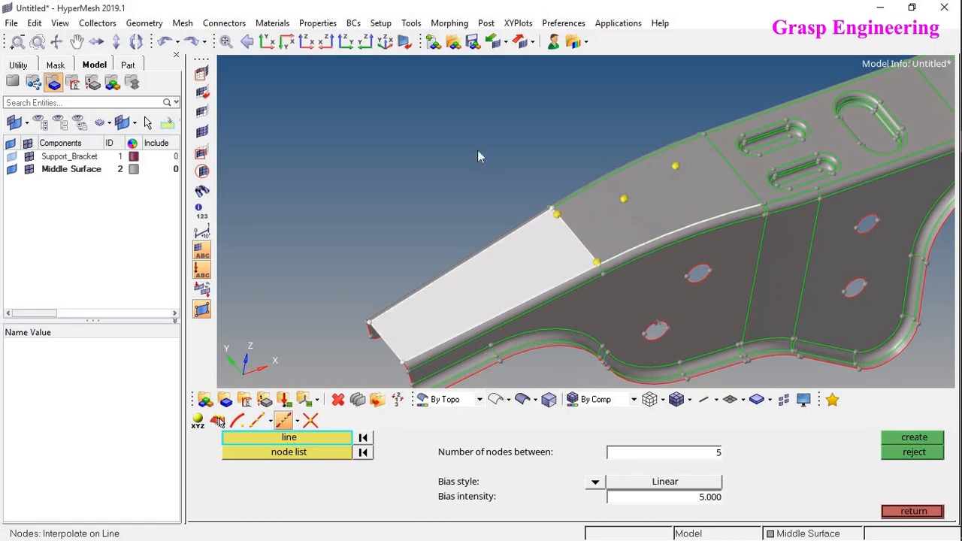
pyautogui.click(363, 452)
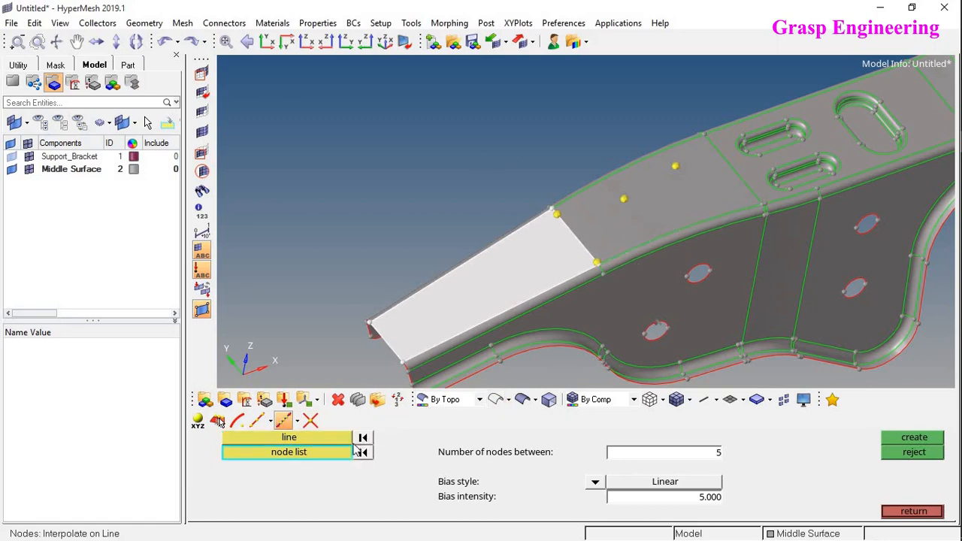
# Clear the leftover surface selection in the On Geometry node tool and return to Interpolate on Line
pyautogui.click(218, 420)
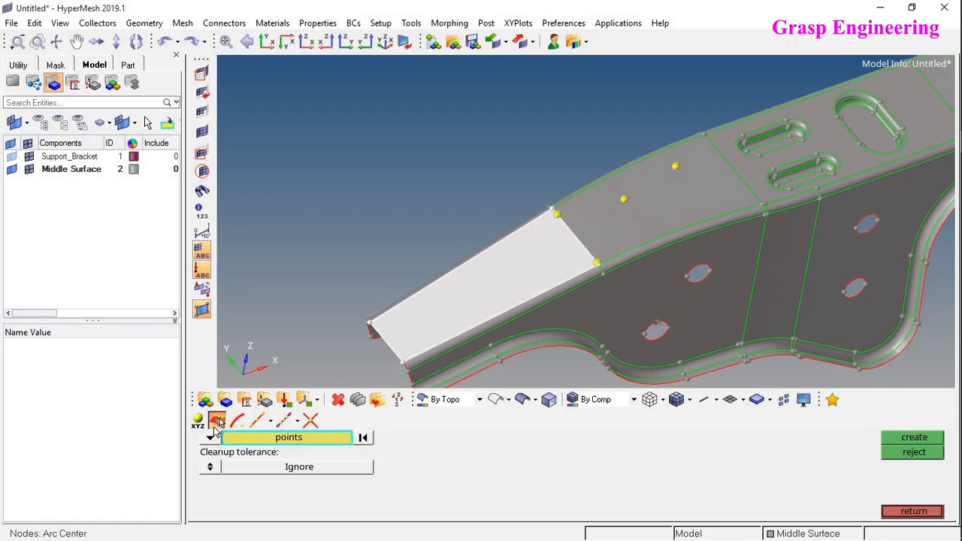
pyautogui.click(215, 440)
pyautogui.click(252, 474)
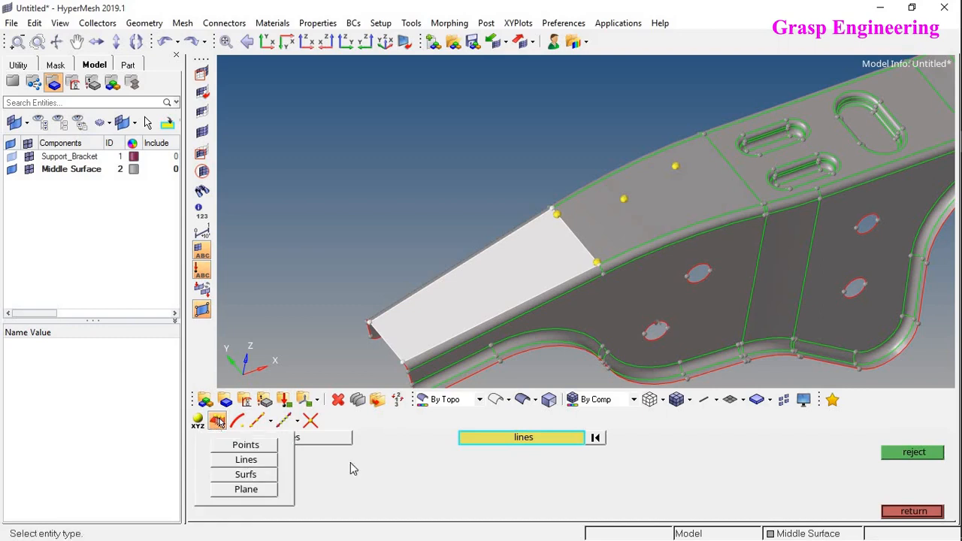
pyautogui.click(595, 437)
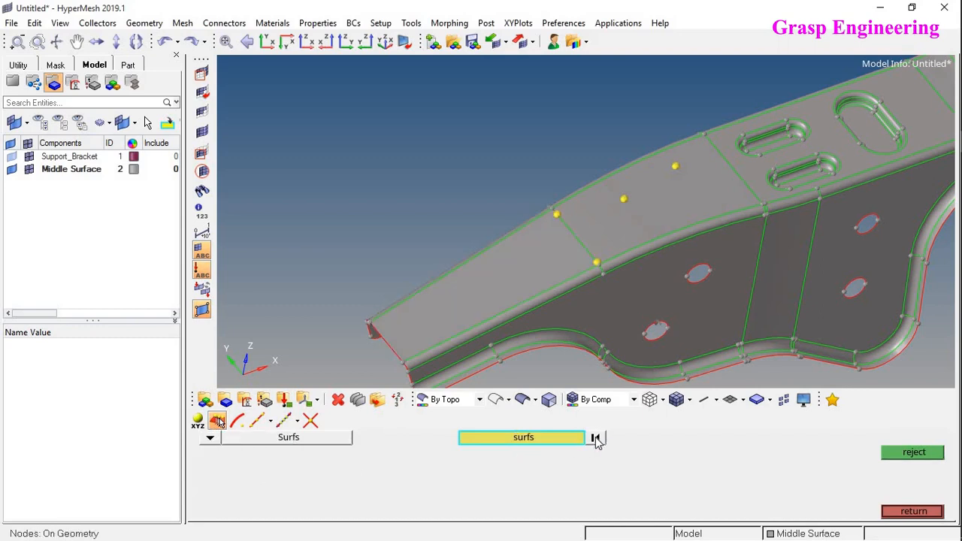
pyautogui.click(281, 422)
# Select the curved top face's long edge beside the bend as the line and the two nodes inside that face as the node list
pyautogui.keyDown('ctrl'); pyautogui.moveTo(675, 279); pyautogui.dragTo(558, 211); pyautogui.keyUp('ctrl')
pyautogui.keyDown('ctrl'); pyautogui.moveTo(558, 210); pyautogui.dragTo(603, 255, button='right'); pyautogui.keyUp('ctrl')
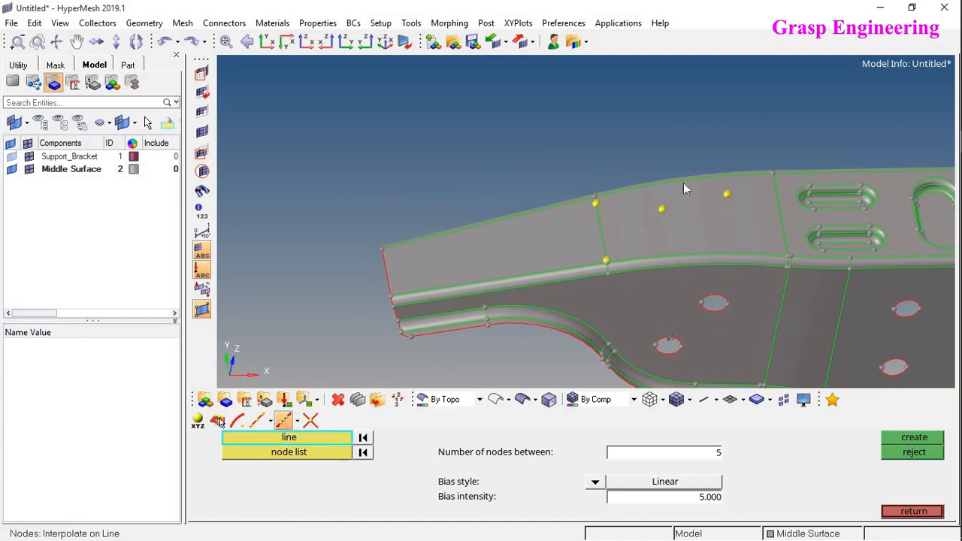
pyautogui.keyDown('ctrl'); pyautogui.moveTo(682, 182); pyautogui.dragTo(651, 259); pyautogui.keyUp('ctrl')
pyautogui.keyDown('ctrl'); pyautogui.scroll(5, 651, 254); pyautogui.keyUp('ctrl')
pyautogui.keyDown('ctrl'); pyautogui.moveTo(682, 279); pyautogui.dragTo(665, 318, button='right'); pyautogui.keyUp('ctrl')
pyautogui.keyDown('ctrl'); pyautogui.scroll(-2, 643, 252); pyautogui.keyUp('ctrl')
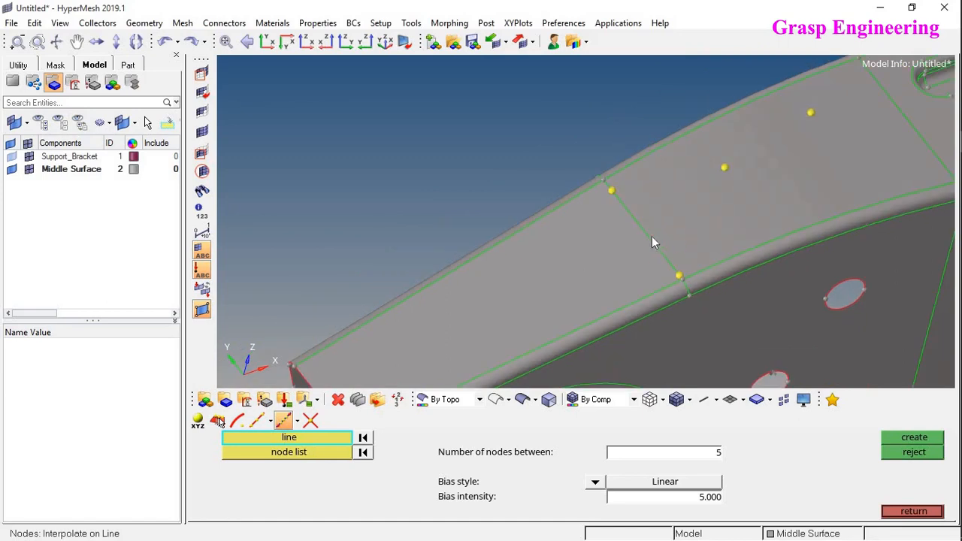
pyautogui.click(651, 239)
pyautogui.rightClick(652, 238)
pyautogui.click(752, 249)
pyautogui.keyDown('ctrl'); pyautogui.moveTo(584, 318); pyautogui.dragTo(498, 344); pyautogui.keyUp('ctrl')
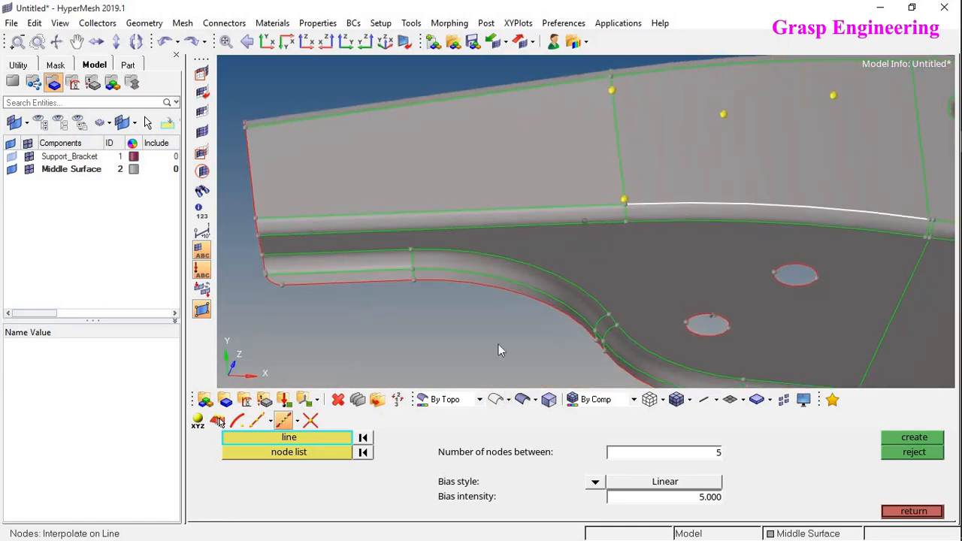
pyautogui.keyDown('ctrl'); pyautogui.moveTo(485, 312); pyautogui.dragTo(400, 398, button='right'); pyautogui.keyUp('ctrl')
pyautogui.click(288, 454)
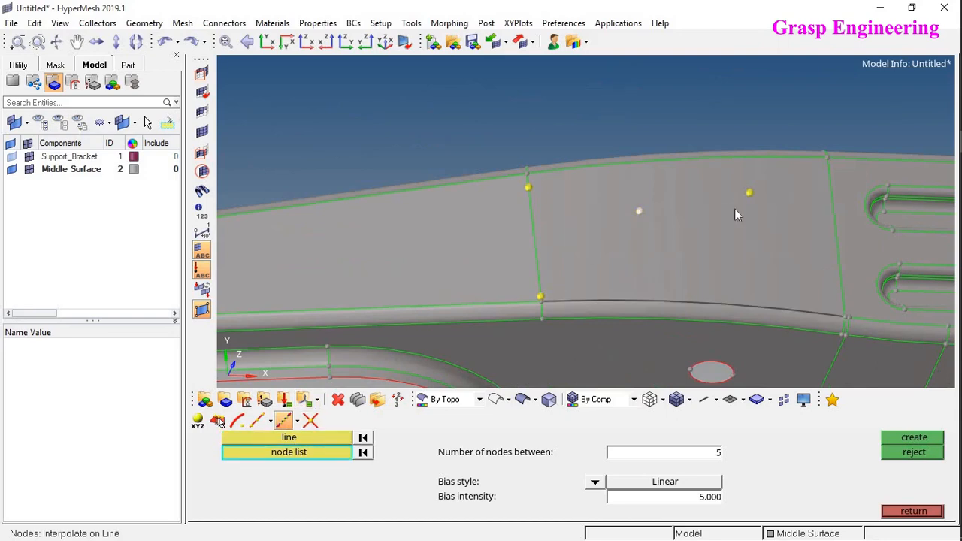
pyautogui.keyDown('ctrl'); pyautogui.moveTo(681, 278); pyautogui.dragTo(741, 271); pyautogui.keyUp('ctrl')
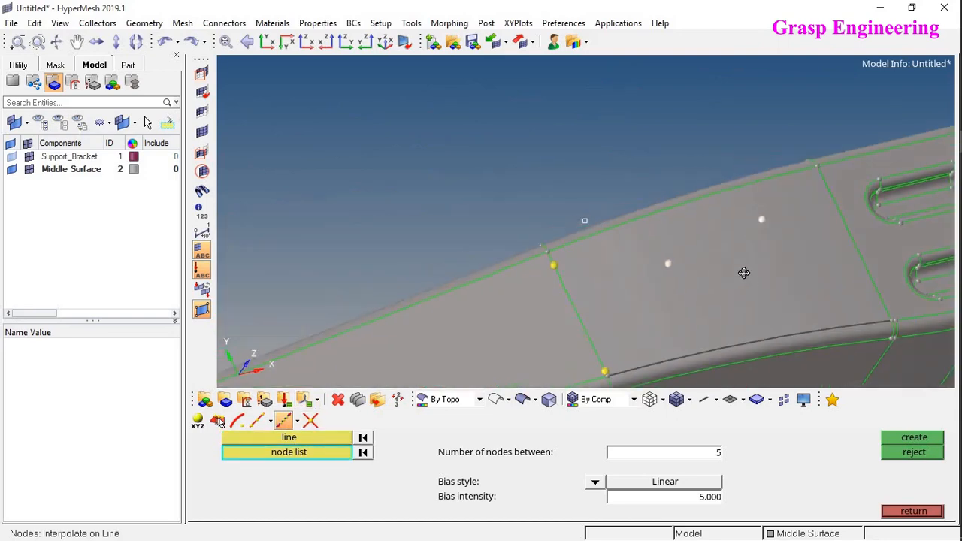
# Try interpolating 5 nodes with Linear bias along the selected curved edge, reject them, and clear the line selection
pyautogui.moveTo(712, 496); pyautogui.dragTo(651, 494)
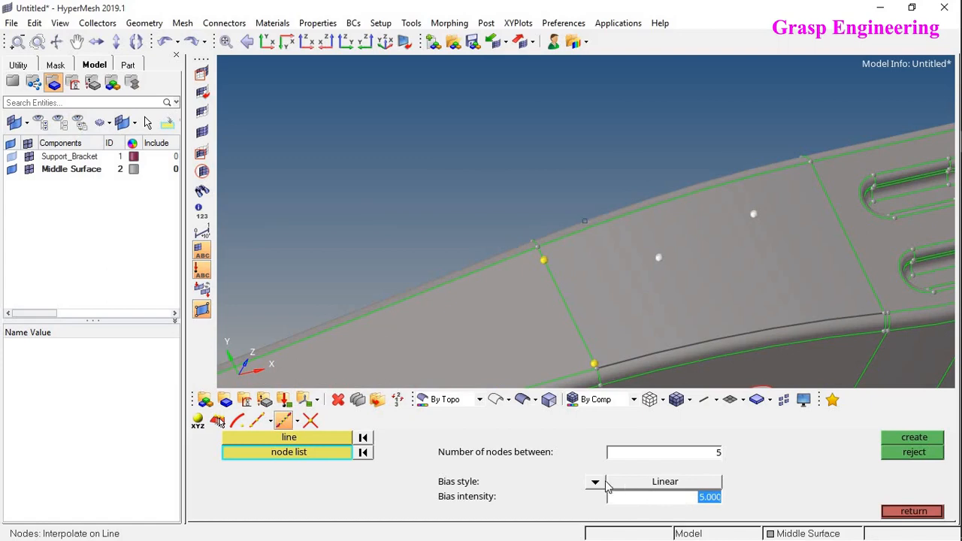
pyautogui.click(591, 484)
pyautogui.click(697, 498)
pyautogui.keyDown('ctrl'); pyautogui.moveTo(733, 292); pyautogui.dragTo(619, 293); pyautogui.keyUp('ctrl')
pyautogui.keyDown('ctrl'); pyautogui.moveTo(674, 268); pyautogui.dragTo(612, 221); pyautogui.keyUp('ctrl')
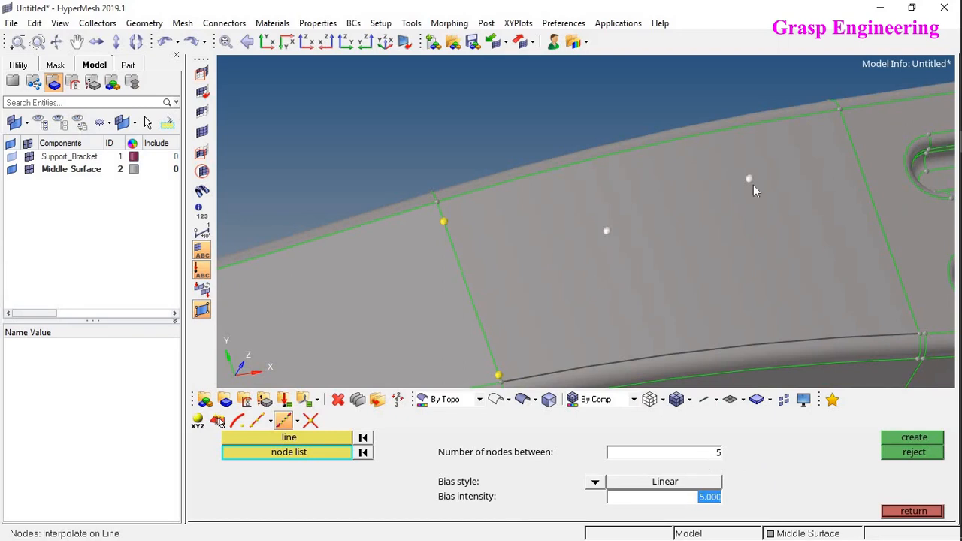
pyautogui.click(896, 439)
pyautogui.keyDown('ctrl'); pyautogui.scroll(-3, 690, 260); pyautogui.keyUp('ctrl')
pyautogui.keyDown('ctrl'); pyautogui.moveTo(689, 260); pyautogui.dragTo(666, 251, button='right'); pyautogui.keyUp('ctrl')
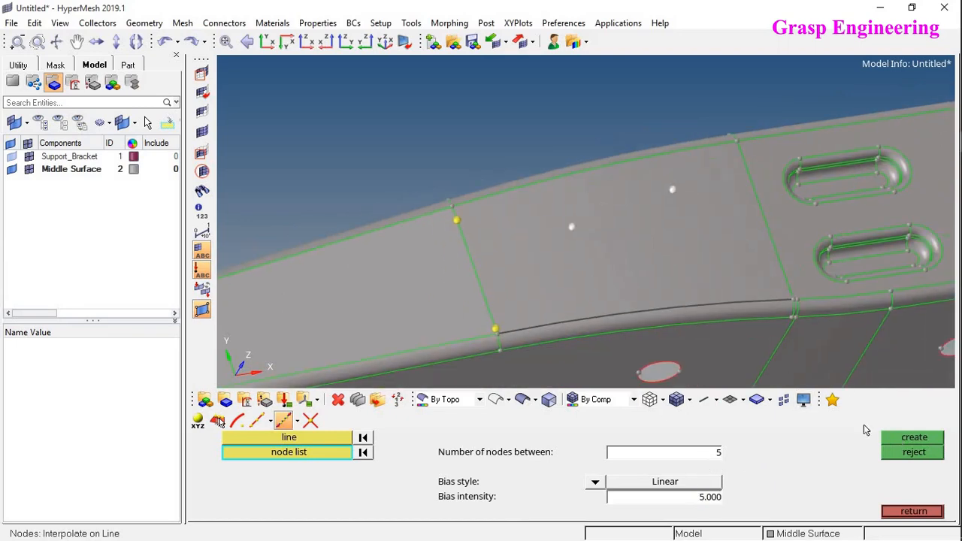
pyautogui.click(889, 439)
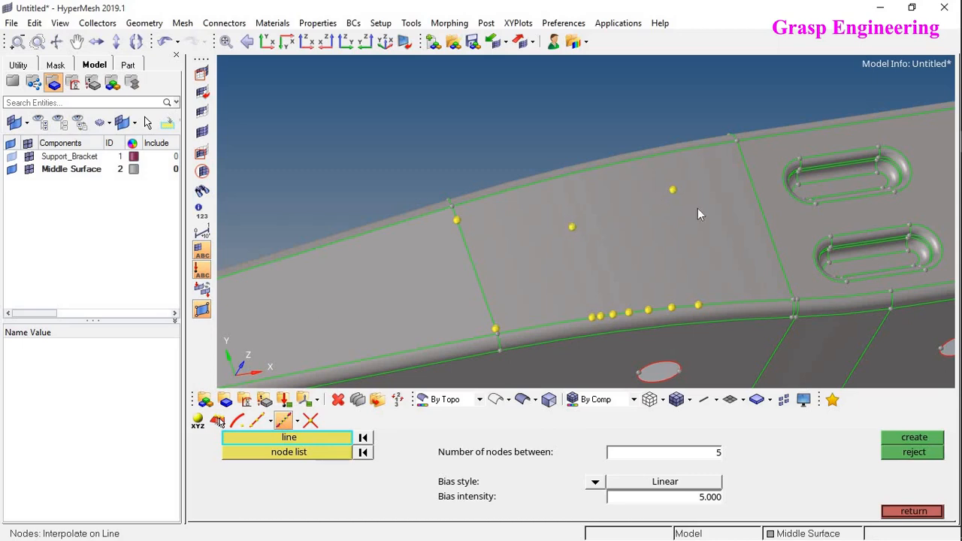
pyautogui.click(899, 452)
pyautogui.click(362, 439)
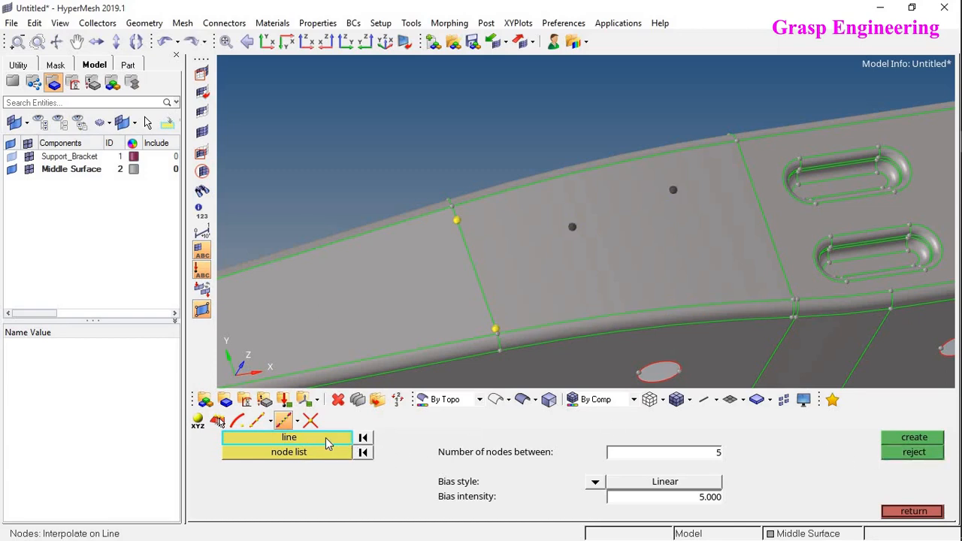
# Try interpolating 5 nodes on the transverse edge between the curved face and the slots, reject them, and clear the line
pyautogui.click(779, 263)
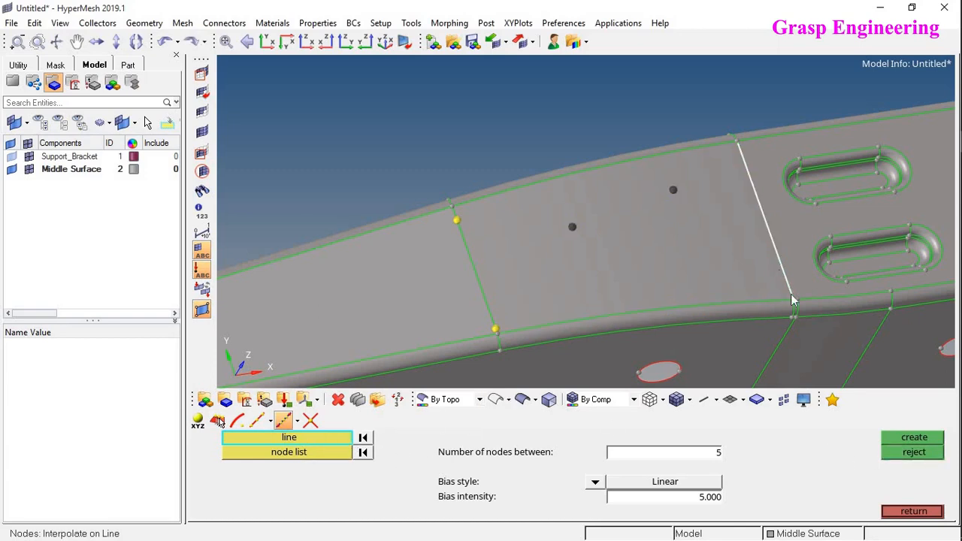
pyautogui.click(894, 439)
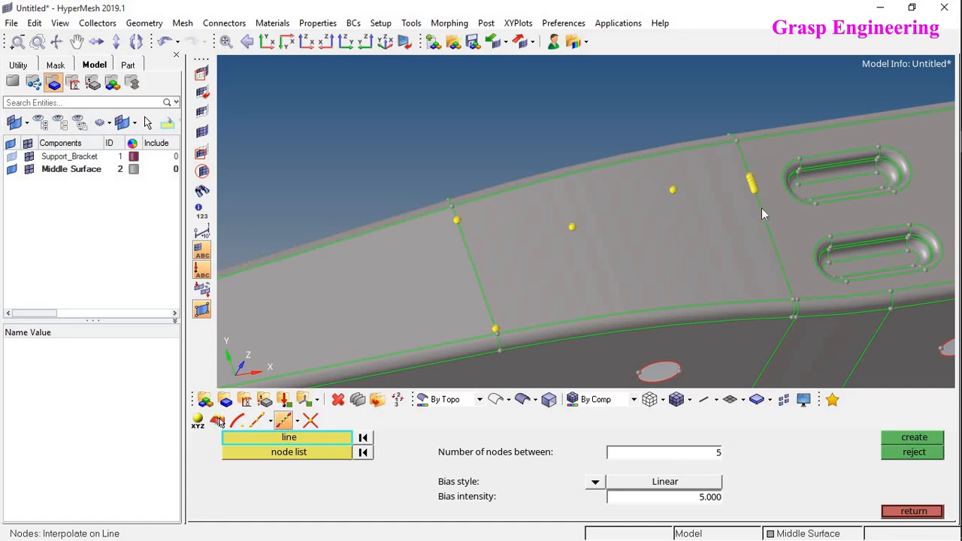
pyautogui.click(885, 451)
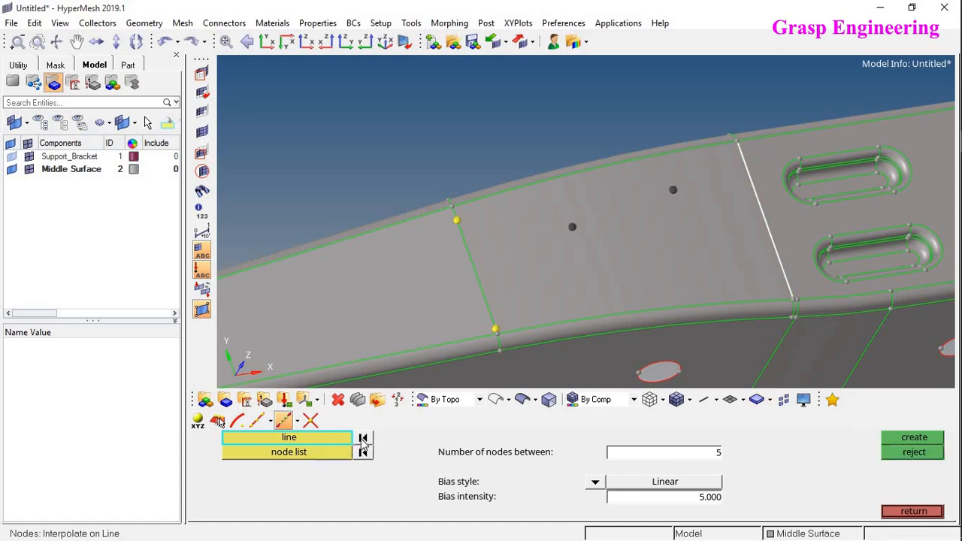
pyautogui.click(362, 437)
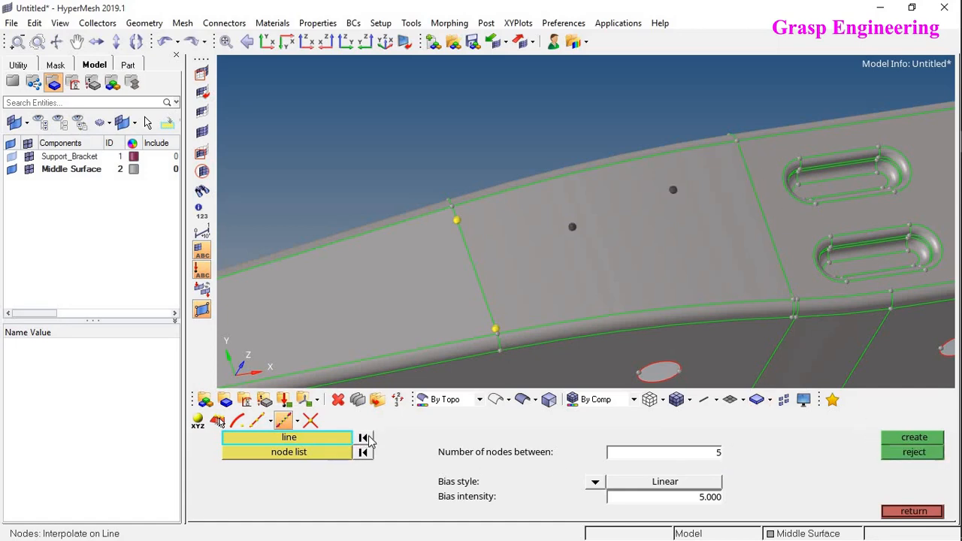
# Change the node interpolation method to Interpolate on Surface
pyautogui.click(298, 421)
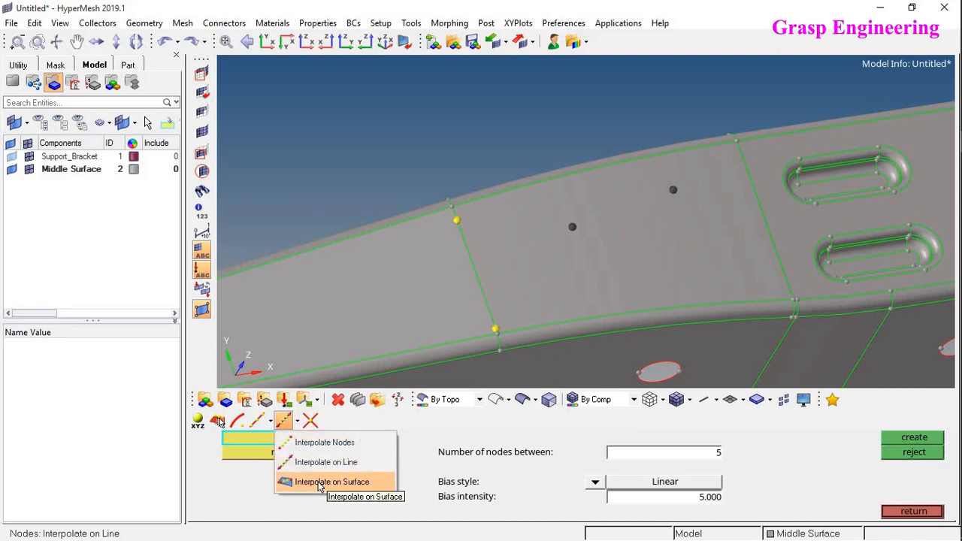
pyautogui.click(331, 482)
pyautogui.keyDown('ctrl'); pyautogui.moveTo(526, 244); pyautogui.dragTo(585, 221); pyautogui.keyUp('ctrl')
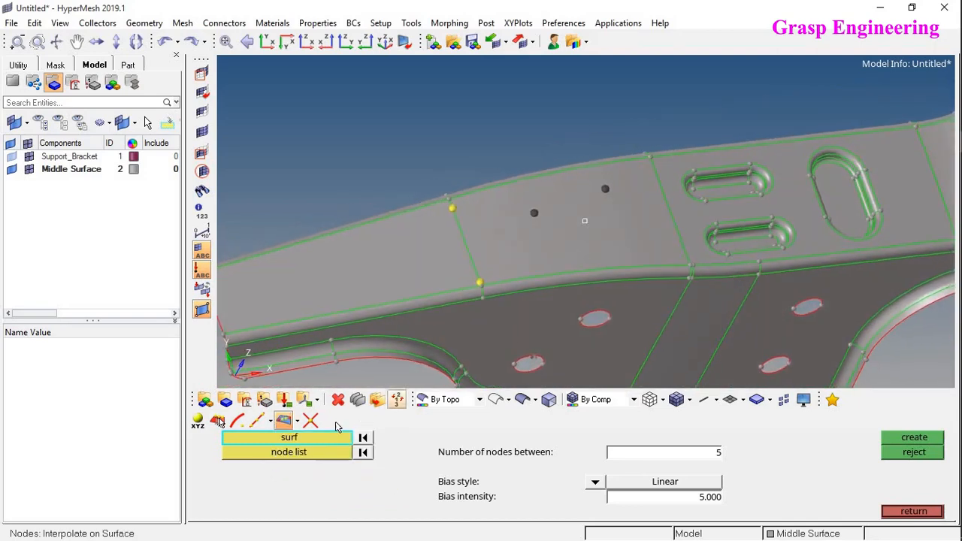
pyautogui.keyDown('ctrl'); pyautogui.moveTo(597, 259); pyautogui.dragTo(660, 264, button='right'); pyautogui.keyUp('ctrl')
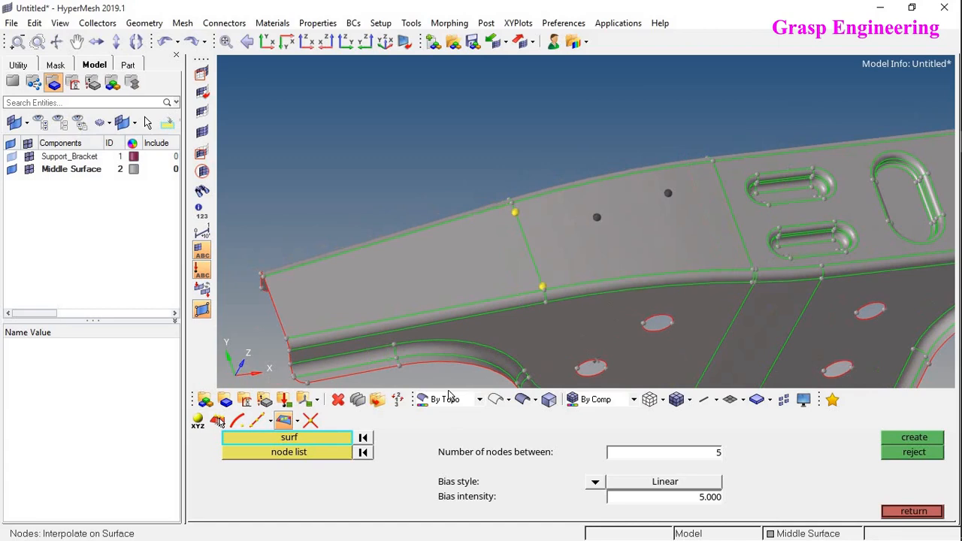
# Try interpolating 5 Linear-bias nodes on the bracket's tapered end face, reject them, and clear the surface selection
pyautogui.click(412, 298)
pyautogui.click(304, 453)
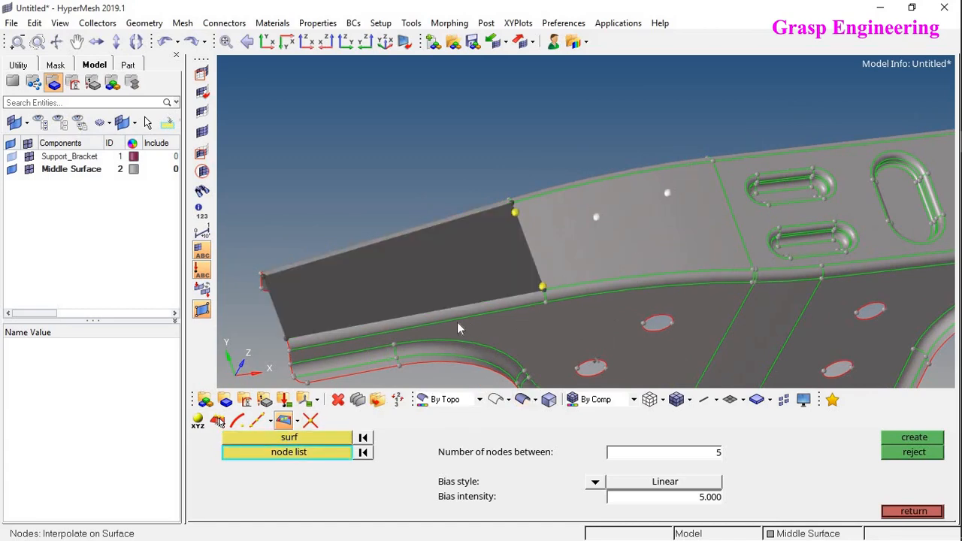
pyautogui.click(912, 438)
pyautogui.scroll(3, 615, 248)
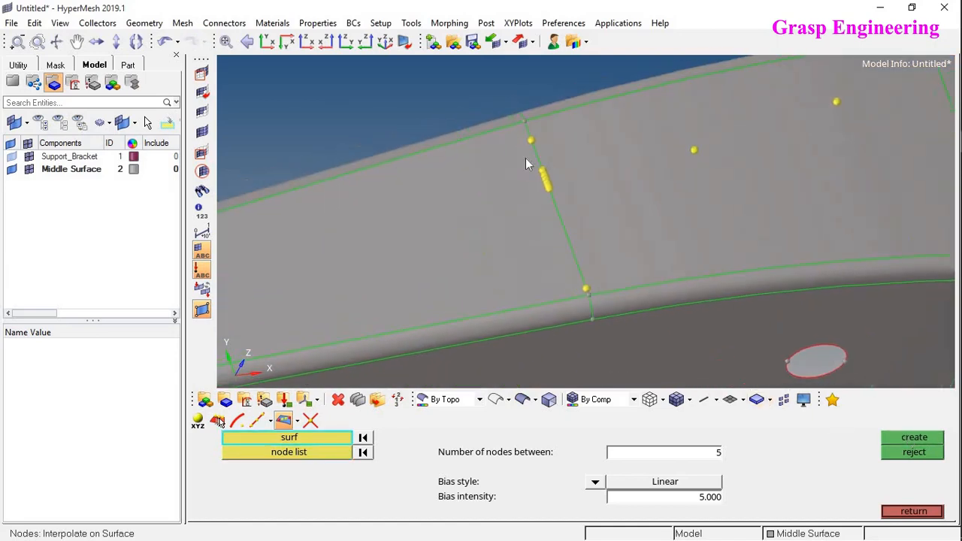
pyautogui.click(910, 452)
pyautogui.scroll(-2, 519, 266)
pyautogui.click(363, 437)
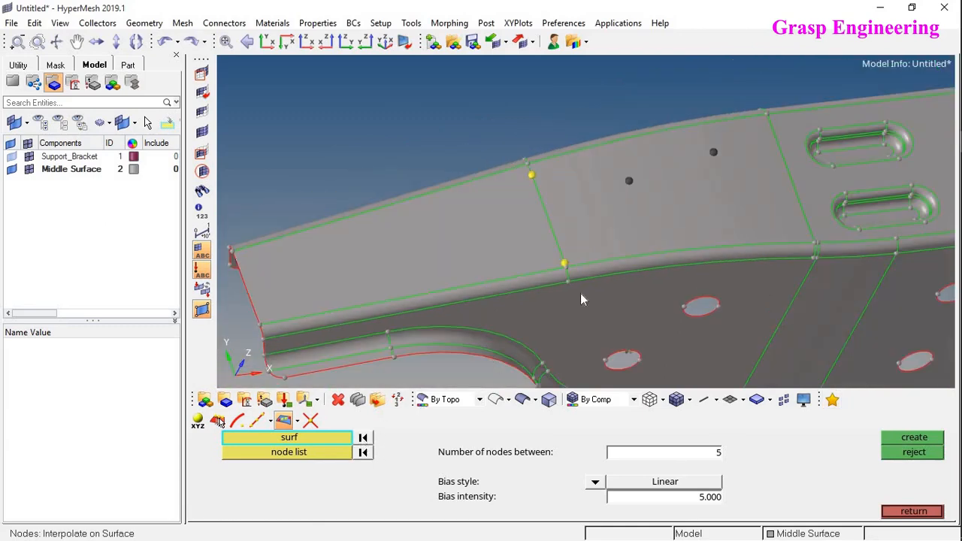
# Interpolate 5 nodes with Linear bias on the narrow bend surface beside the curved top face, using the two selected inner nodes
pyautogui.click(661, 264)
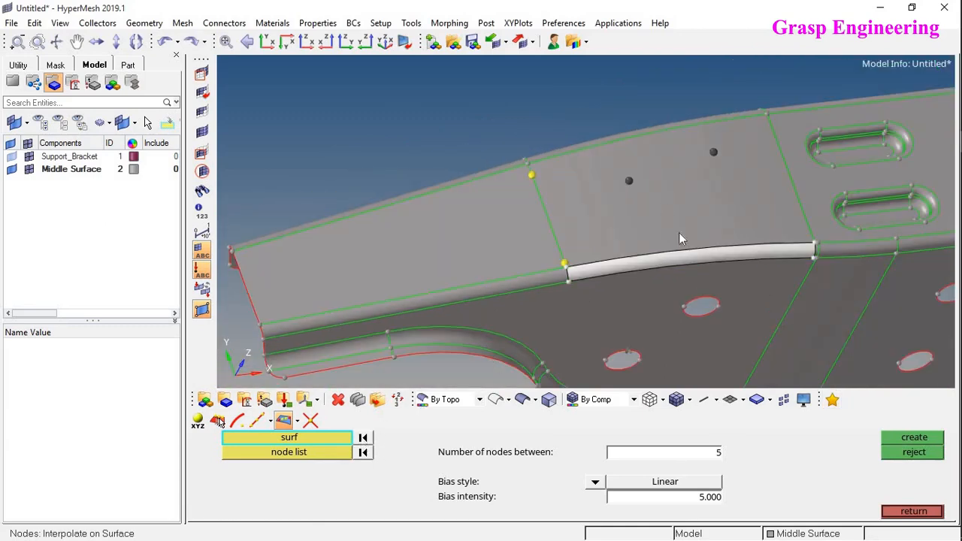
pyautogui.click(914, 437)
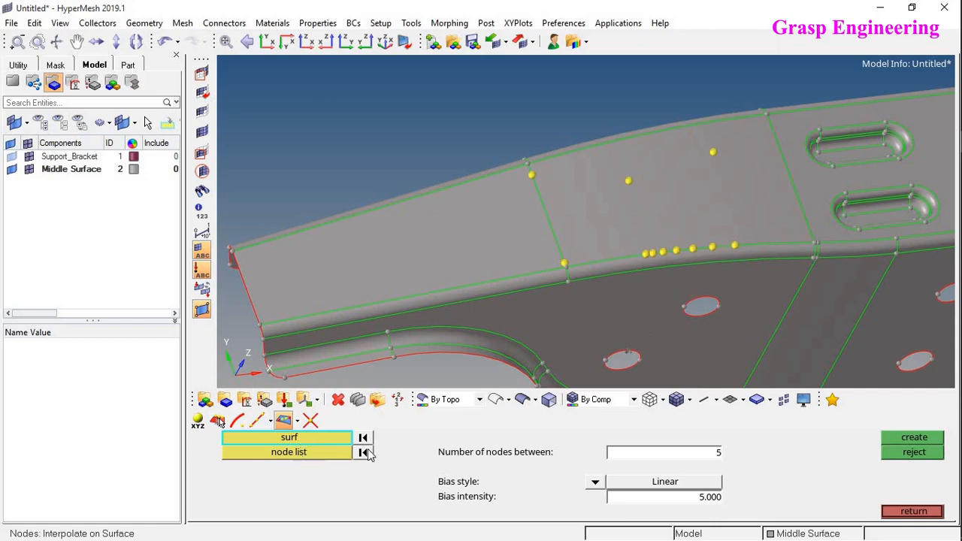
# Change the method to Interpolate Nodes and interpolate 5 Linear-bias nodes between the two end nodes on the transverse edge beside the curved face
pyautogui.click(714, 456)
pyautogui.click(364, 453)
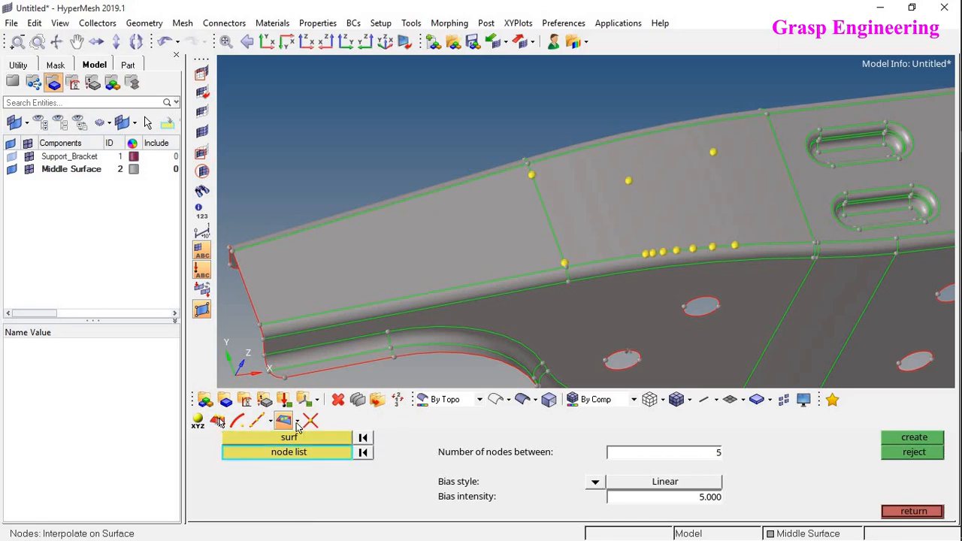
pyautogui.click(300, 422)
pyautogui.click(315, 443)
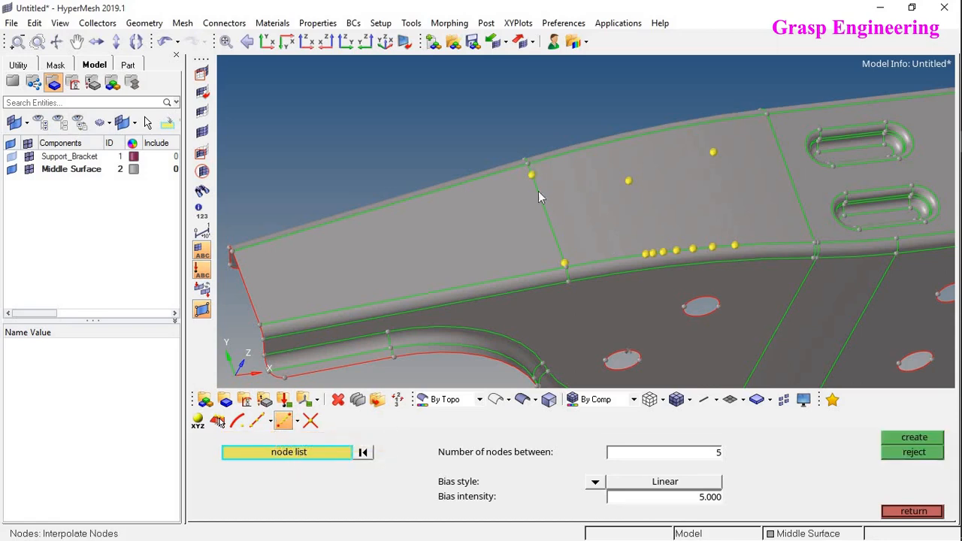
pyautogui.click(563, 263)
pyautogui.click(929, 442)
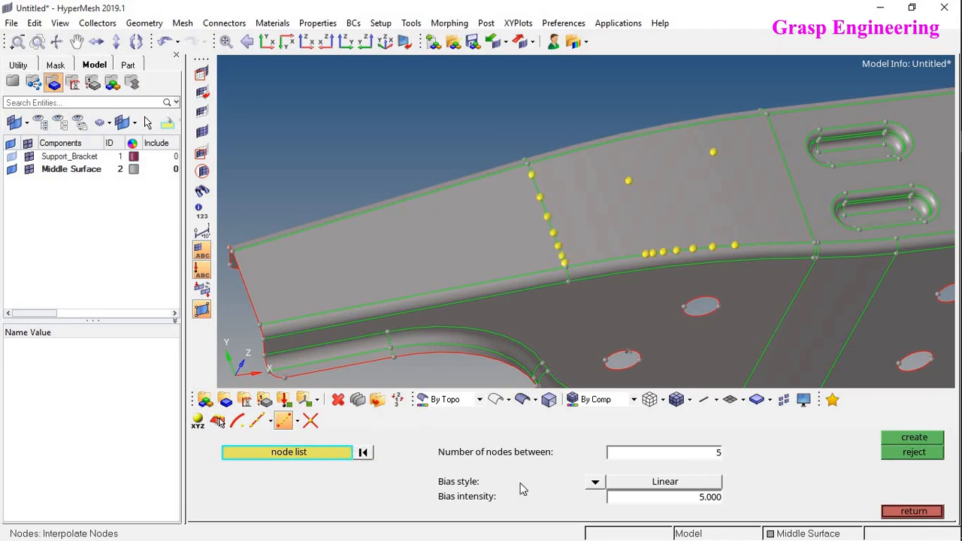
# Interpolate 5 Linear-bias nodes on the curved top face's upper long edge with Interpolate on Line, using the two inner nodes
pyautogui.click(297, 420)
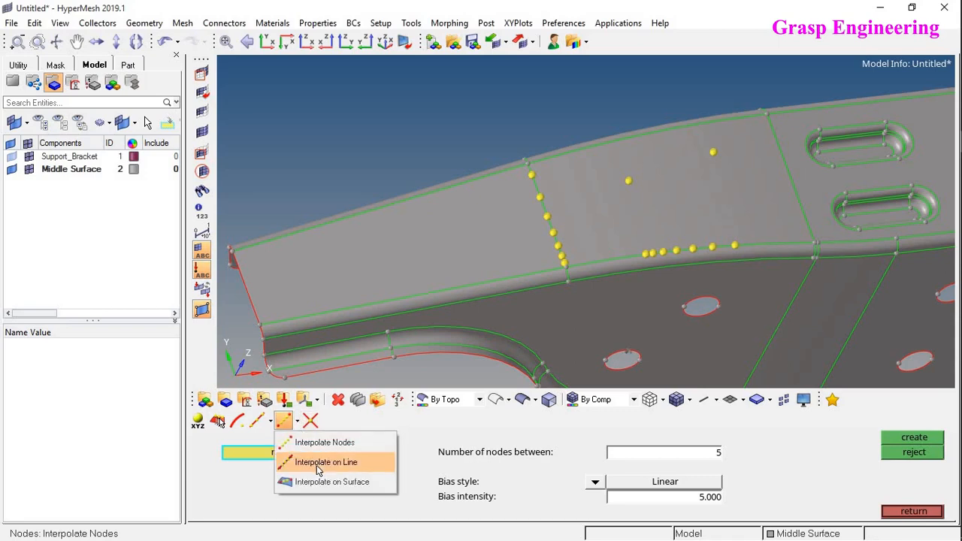
pyautogui.click(316, 465)
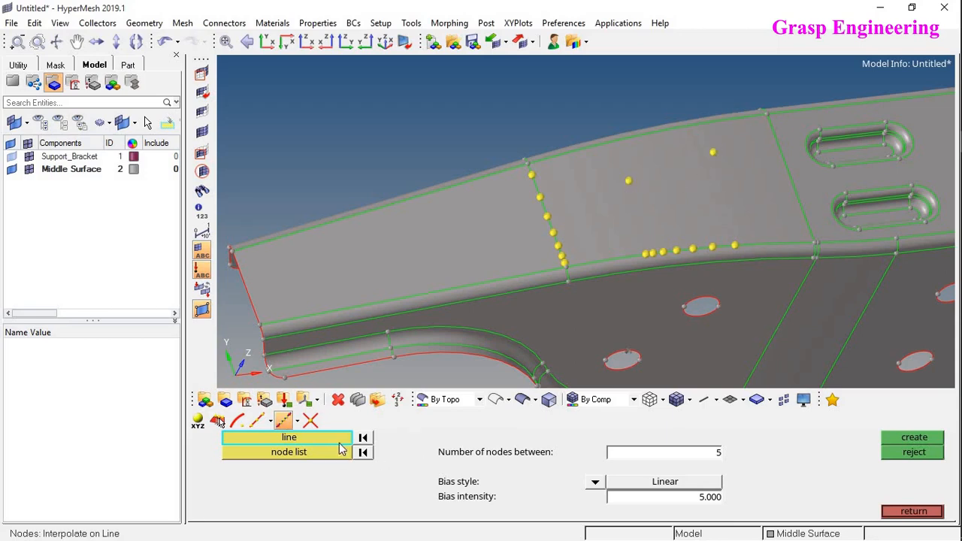
pyautogui.click(311, 455)
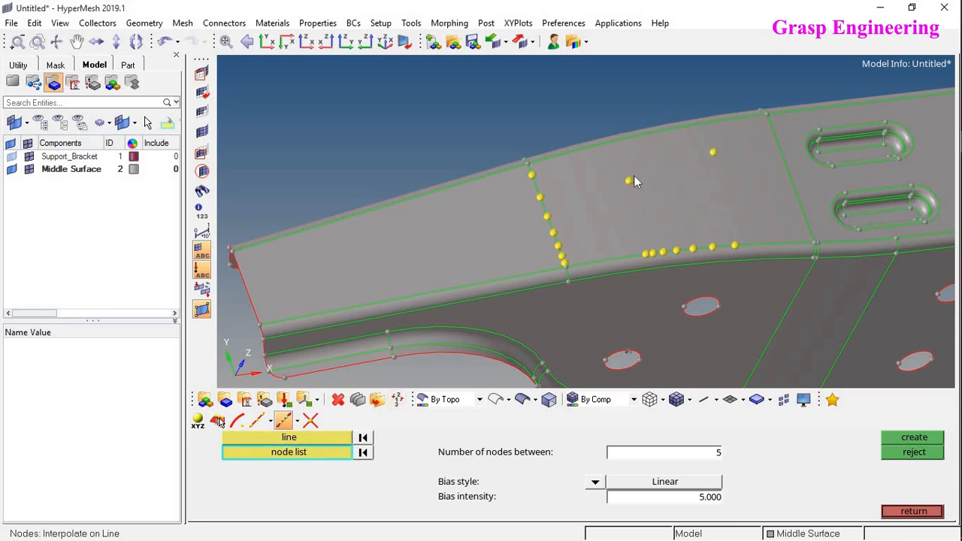
pyautogui.click(272, 438)
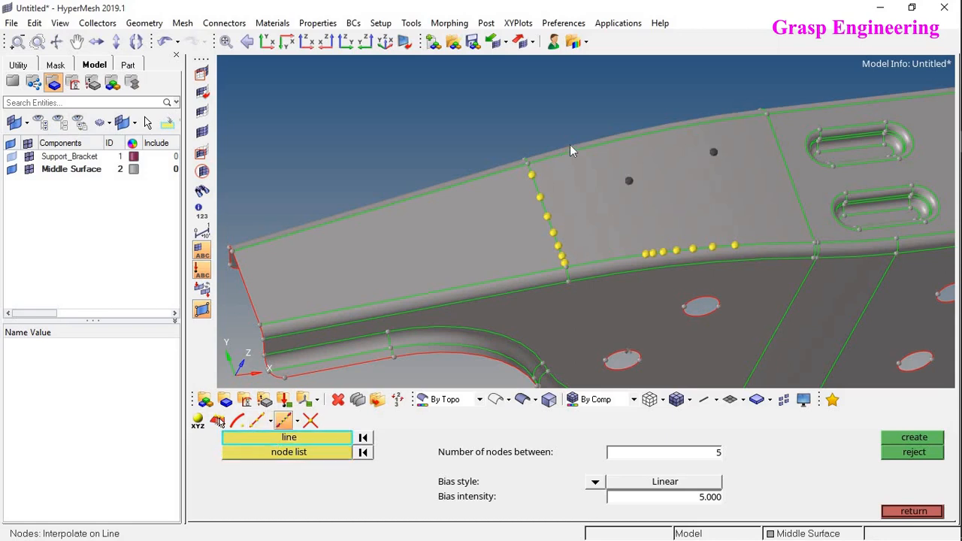
pyautogui.click(586, 150)
pyautogui.click(913, 437)
pyautogui.click(297, 420)
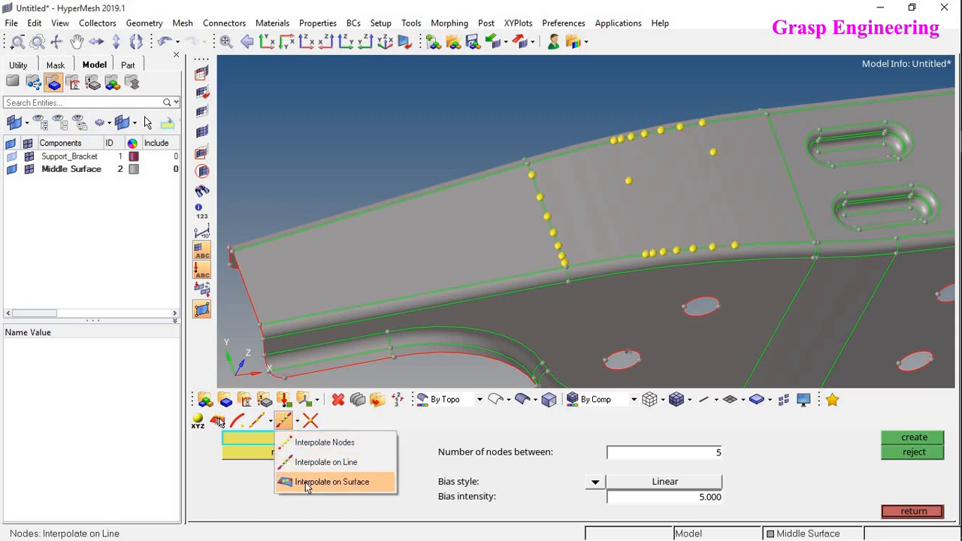
pyautogui.click(308, 482)
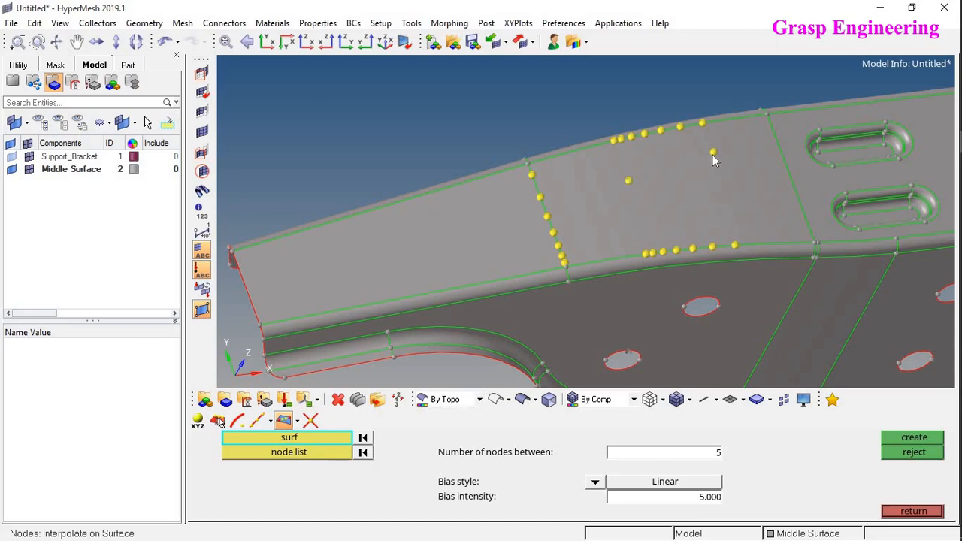
pyautogui.click(363, 452)
pyautogui.keyDown('ctrl'); pyautogui.moveTo(584, 251); pyautogui.dragTo(634, 158, button='right'); pyautogui.keyUp('ctrl')
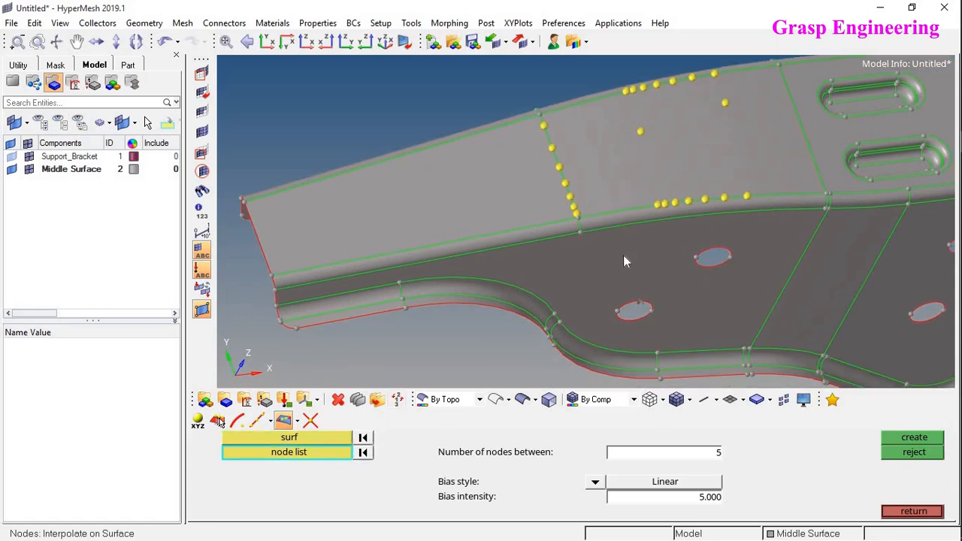
# Create an intersection node between the slotted face's lower long edge and the transverse edge where the bend begins, using Lines with Lines
pyautogui.click(310, 421)
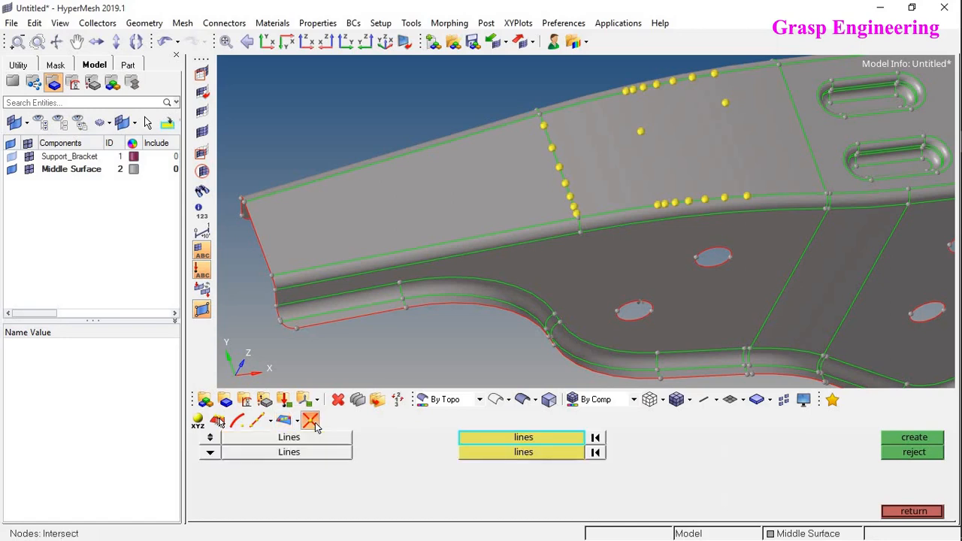
pyautogui.click(210, 438)
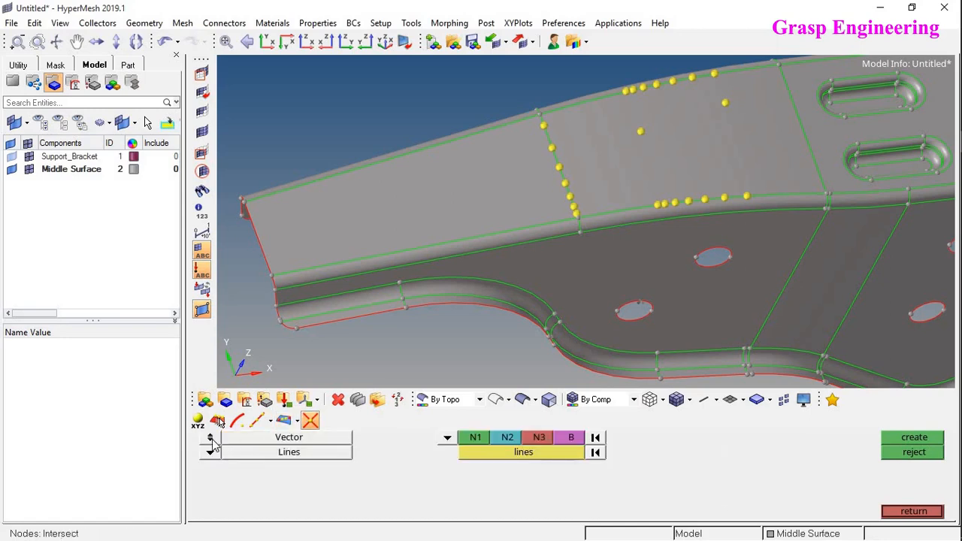
pyautogui.click(211, 438)
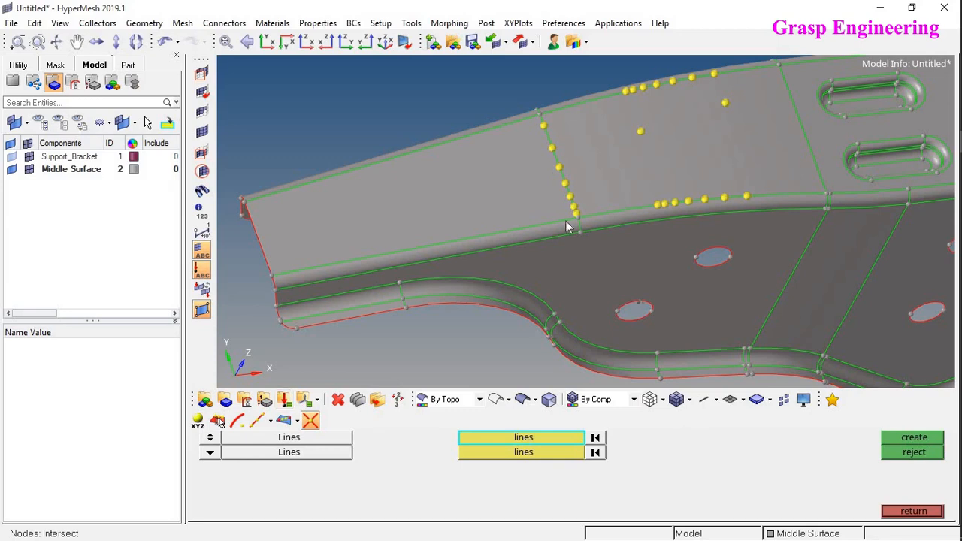
pyautogui.keyDown('ctrl'); pyautogui.moveTo(588, 190); pyautogui.dragTo(624, 181); pyautogui.keyUp('ctrl')
pyautogui.keyDown('ctrl'); pyautogui.moveTo(736, 134); pyautogui.dragTo(496, 135, button='right'); pyautogui.keyUp('ctrl')
pyautogui.keyDown('ctrl'); pyautogui.moveTo(523, 136); pyautogui.dragTo(535, 186); pyautogui.keyUp('ctrl')
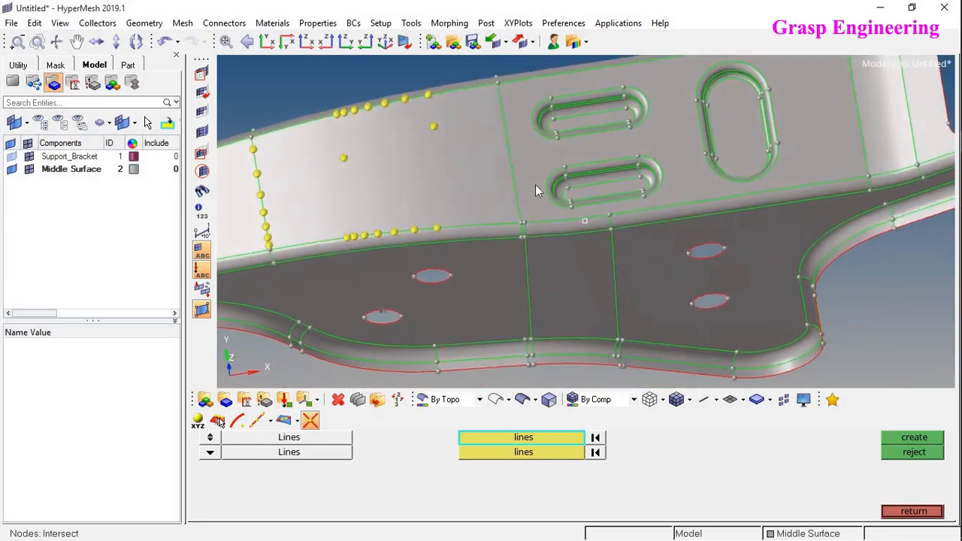
pyautogui.keyDown('ctrl'); pyautogui.scroll(3, 537, 214); pyautogui.keyUp('ctrl')
pyautogui.keyDown('ctrl'); pyautogui.moveTo(530, 229); pyautogui.dragTo(517, 246, button='right'); pyautogui.keyUp('ctrl')
pyautogui.keyDown('ctrl'); pyautogui.moveTo(518, 246); pyautogui.dragTo(594, 282); pyautogui.keyUp('ctrl')
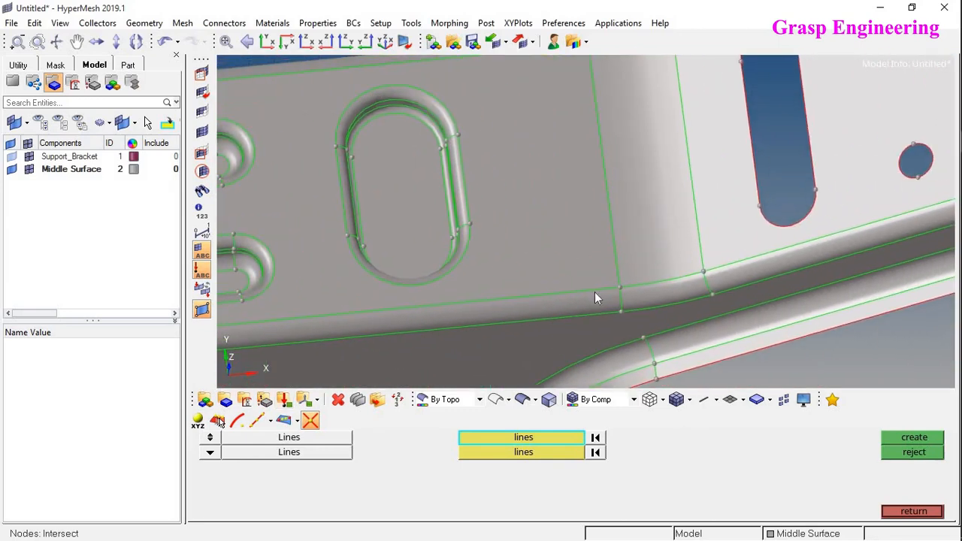
pyautogui.click(587, 290)
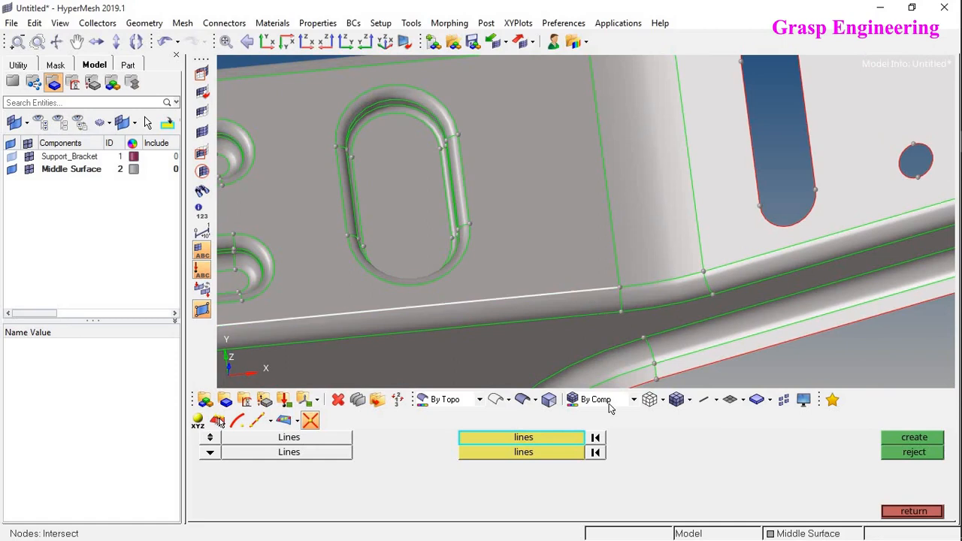
pyautogui.click(554, 452)
pyautogui.click(615, 260)
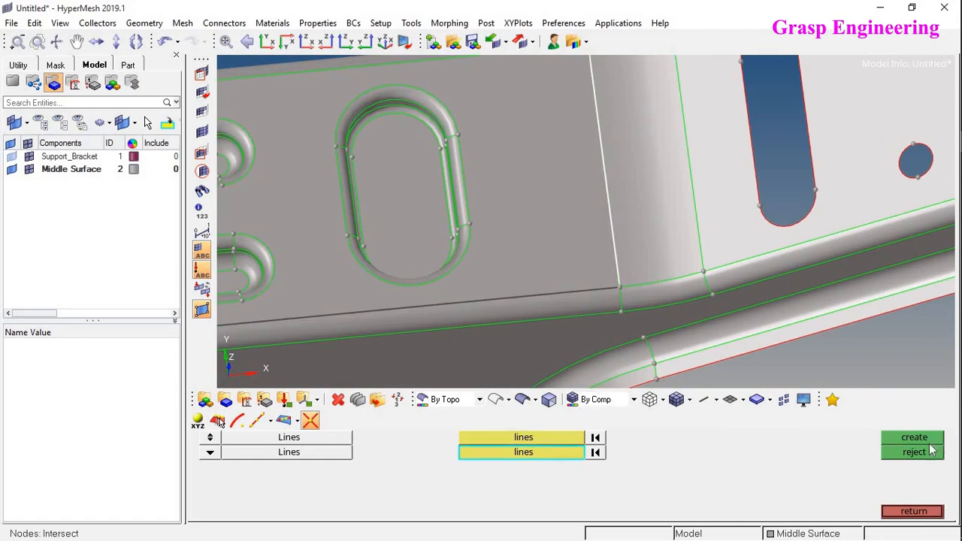
pyautogui.click(932, 438)
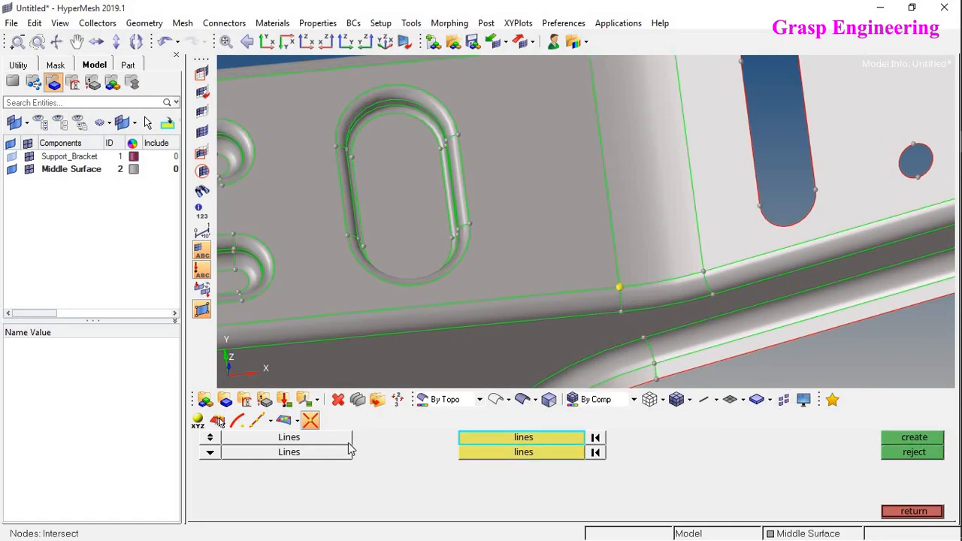
pyautogui.click(210, 439)
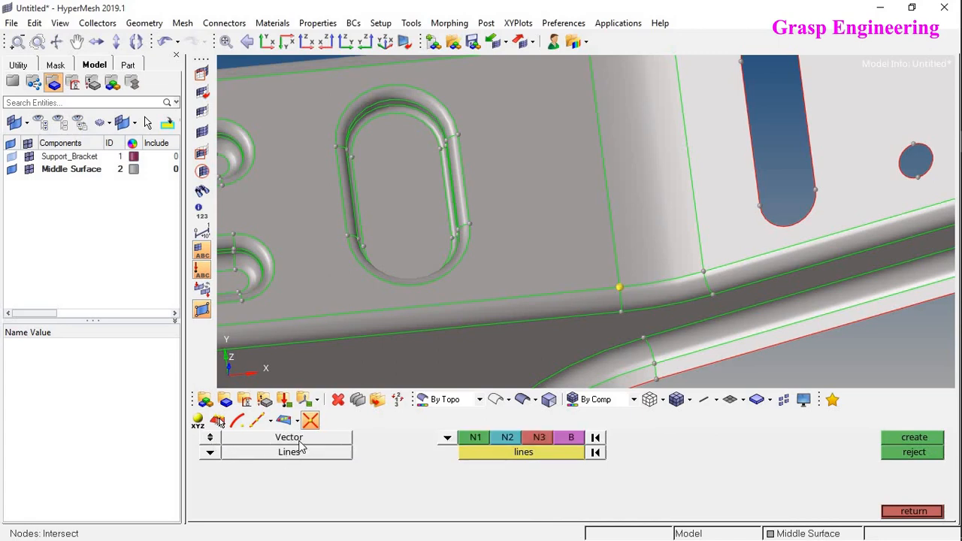
pyautogui.click(210, 451)
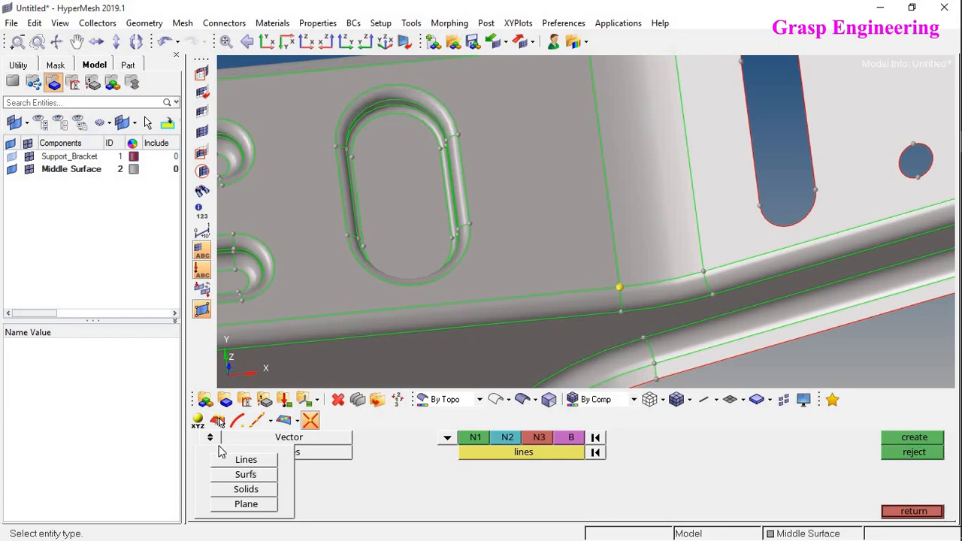
pyautogui.click(225, 458)
pyautogui.click(211, 437)
pyautogui.click(210, 438)
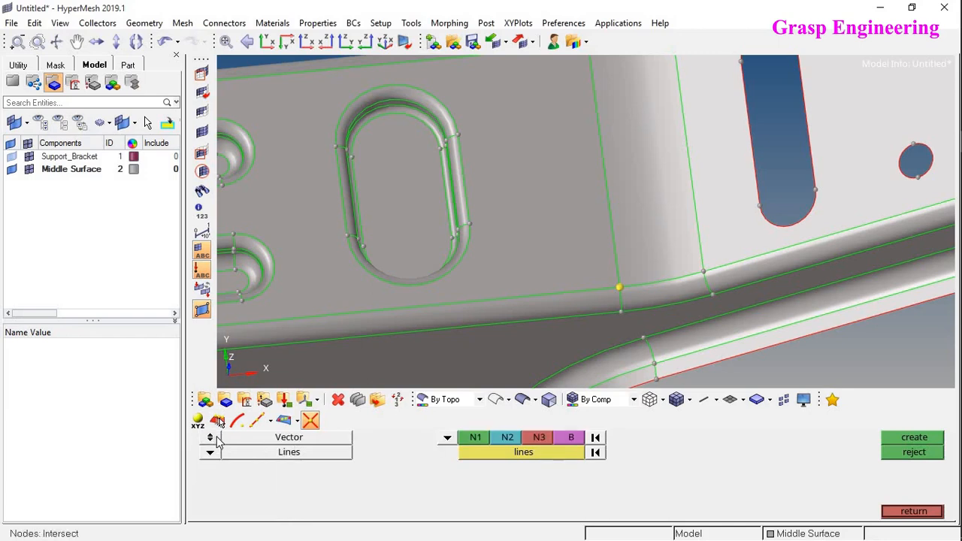
pyautogui.click(211, 438)
# Try to create Lines-with-Surfs intersection nodes between the bend's lower curved edge and the adjacent flat end face with the slot
pyautogui.click(210, 451)
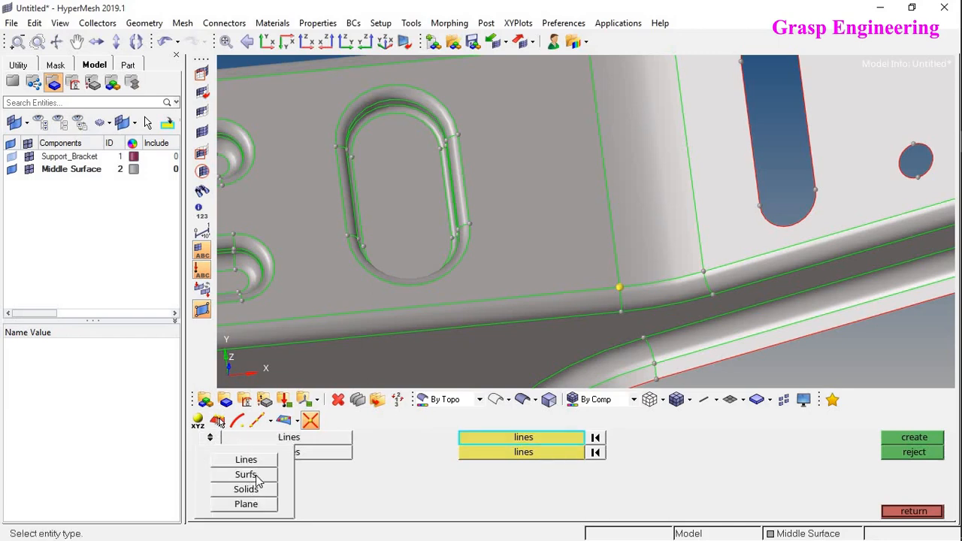
pyautogui.click(247, 475)
pyautogui.click(665, 280)
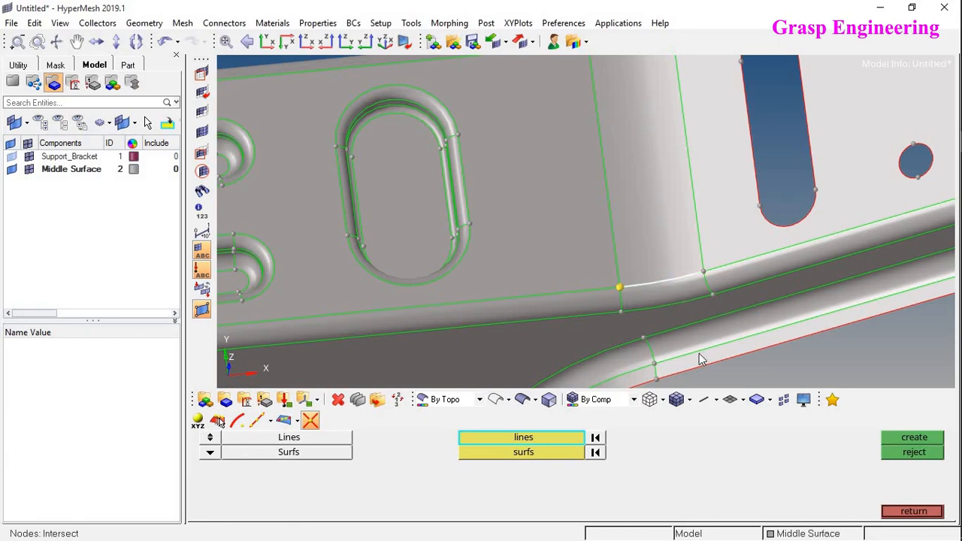
pyautogui.click(500, 456)
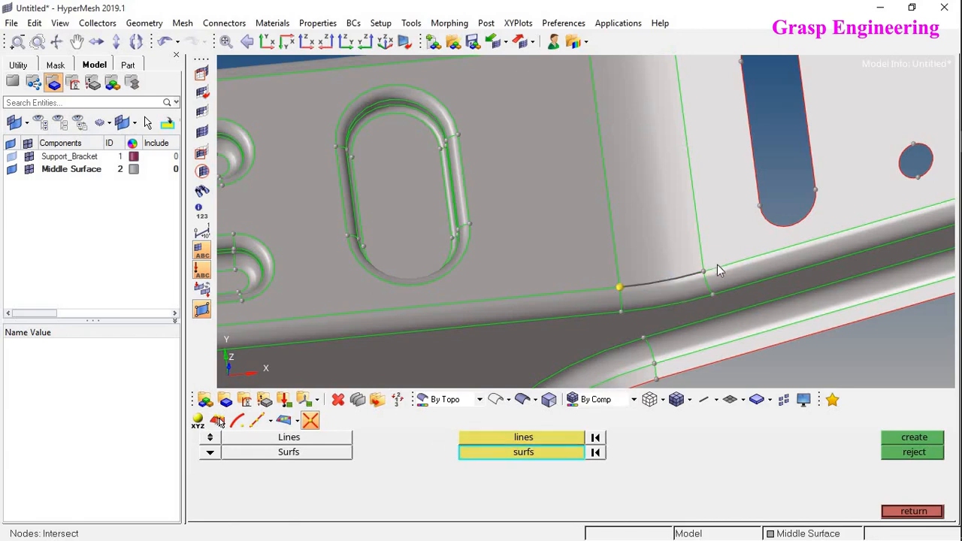
pyautogui.click(717, 266)
pyautogui.click(914, 440)
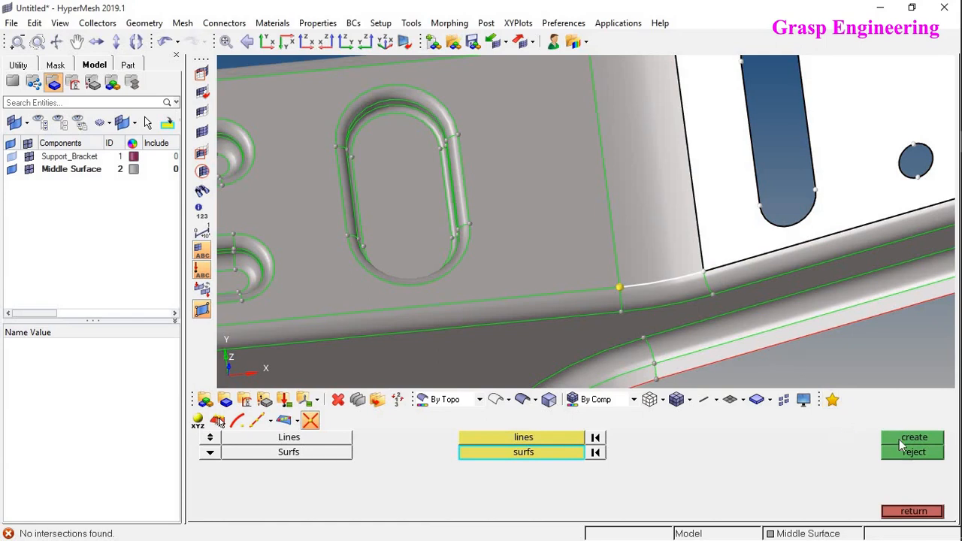
# Try creating intersection nodes between the same lower curved edge and the curved bend surface instead of the flat end face
pyautogui.scroll(3, 691, 289)
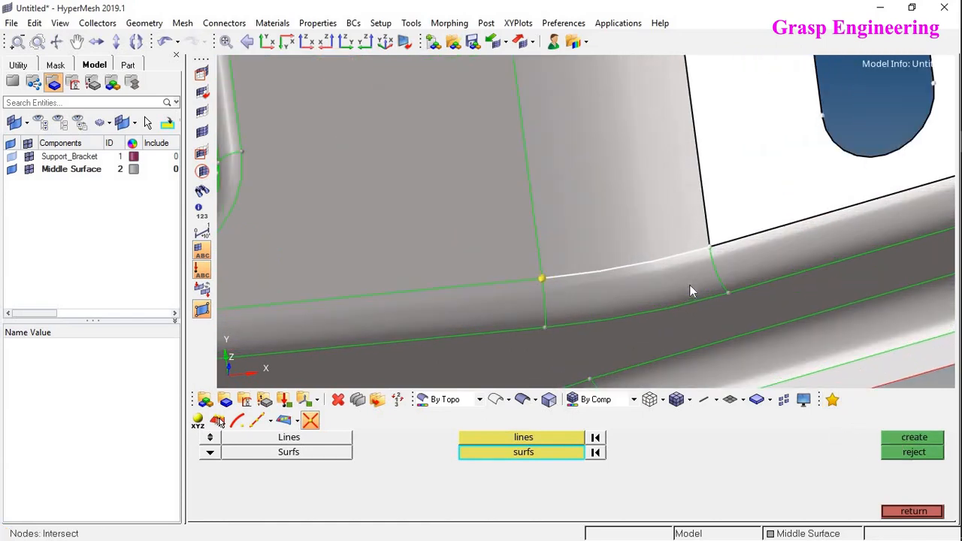
pyautogui.click(635, 259)
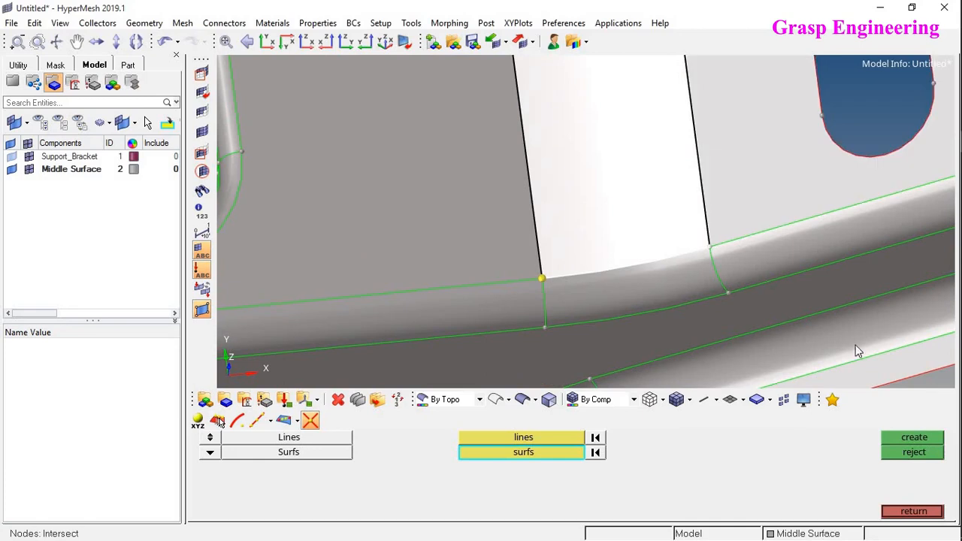
pyautogui.click(903, 439)
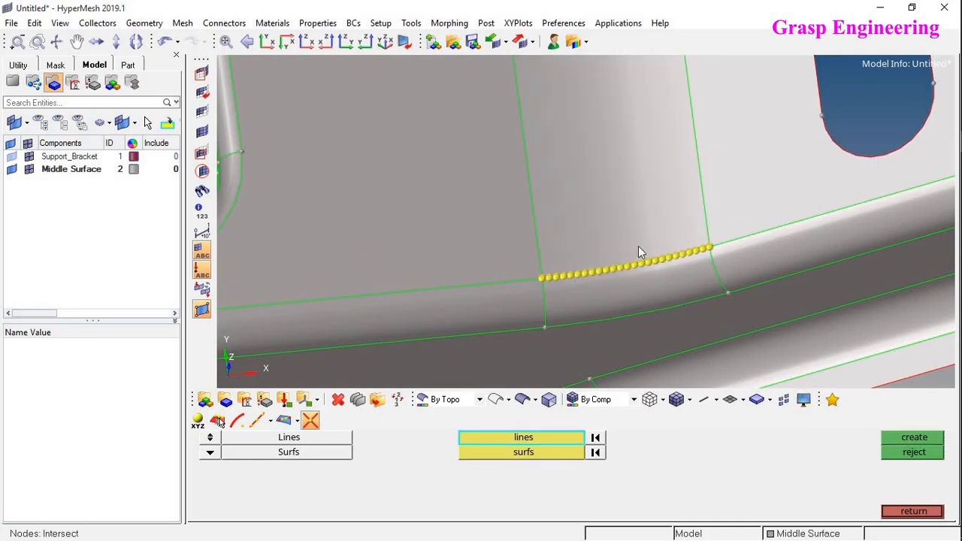
pyautogui.scroll(3, 639, 275)
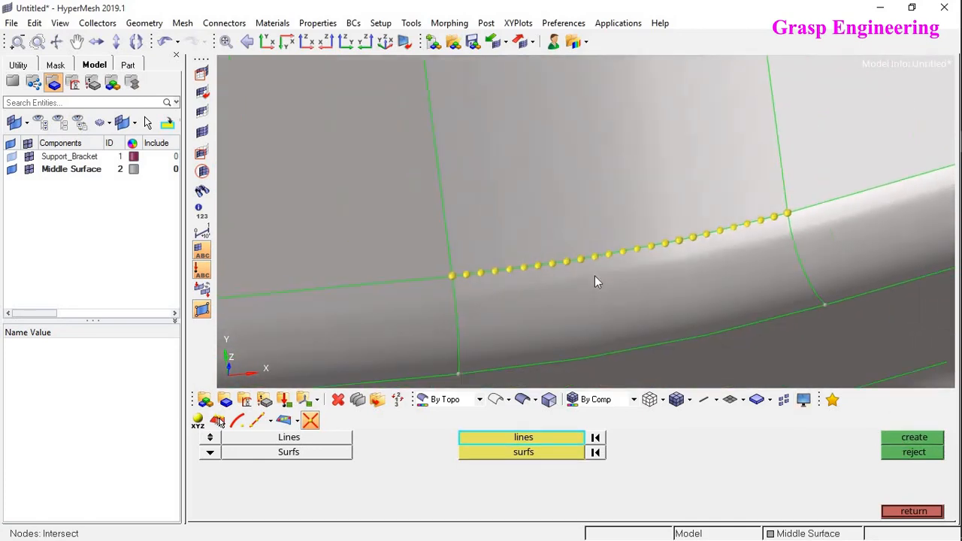
pyautogui.scroll(-5, 595, 276)
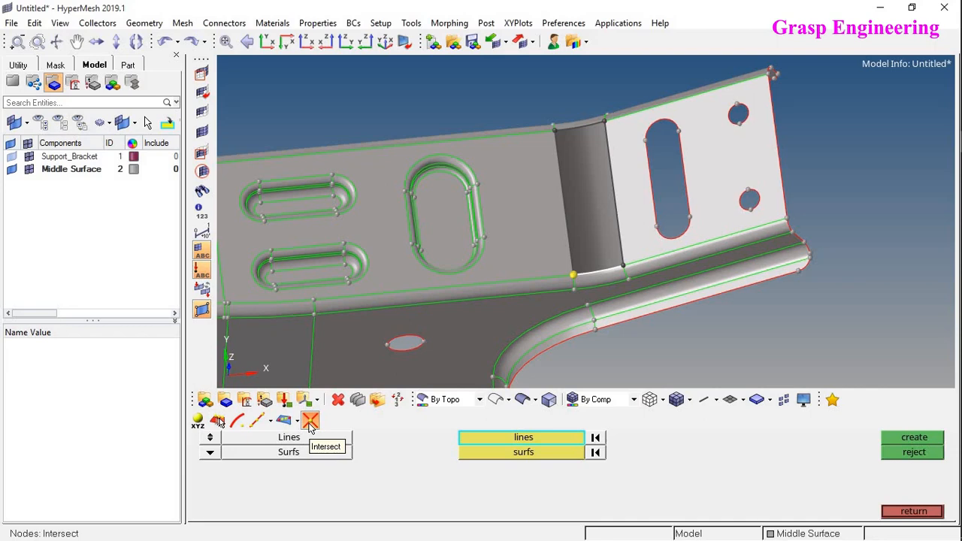
# Change the second intersection entity type to Solids and leave the node creation panel
pyautogui.click(209, 452)
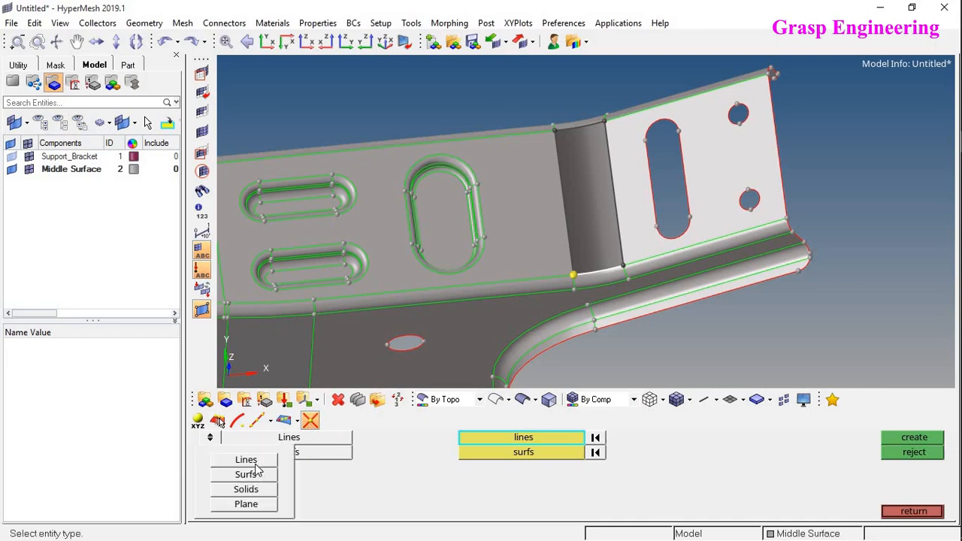
pyautogui.click(211, 453)
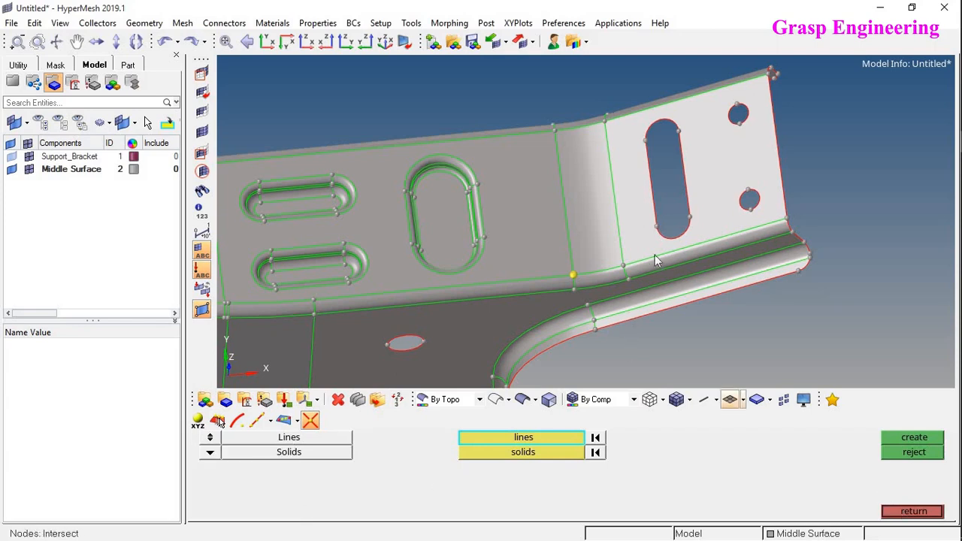
pyautogui.keyDown('ctrl'); pyautogui.moveTo(740, 156); pyautogui.dragTo(952, 158, button='right'); pyautogui.keyUp('ctrl')
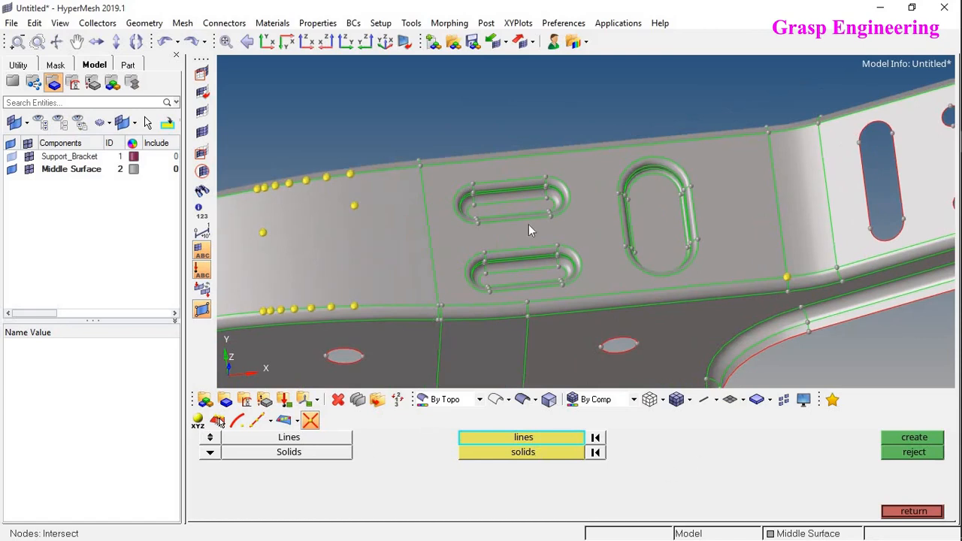
pyautogui.keyDown('ctrl'); pyautogui.moveTo(528, 225); pyautogui.dragTo(708, 185, button='right'); pyautogui.keyUp('ctrl')
pyautogui.keyDown('ctrl'); pyautogui.moveTo(589, 232); pyautogui.dragTo(799, 186, button='right'); pyautogui.keyUp('ctrl')
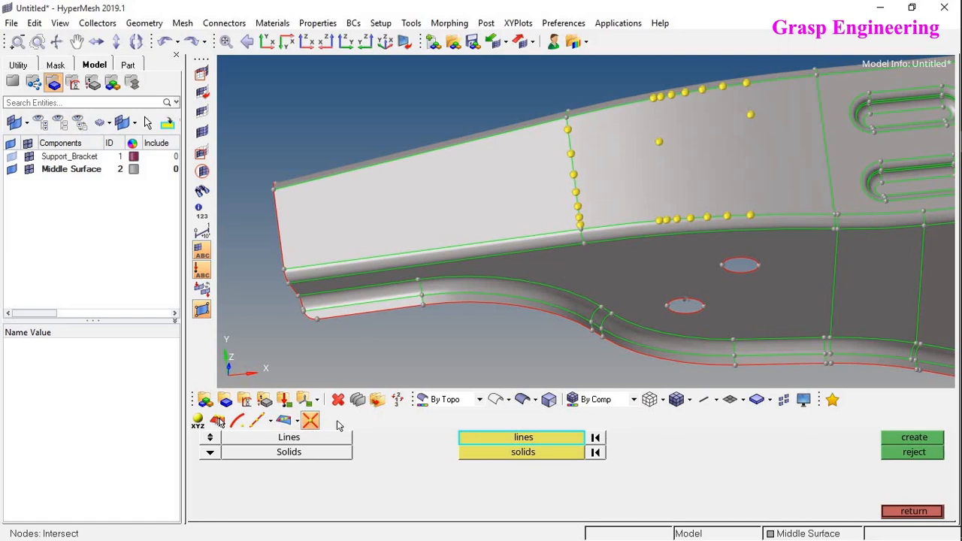
pyautogui.click(912, 511)
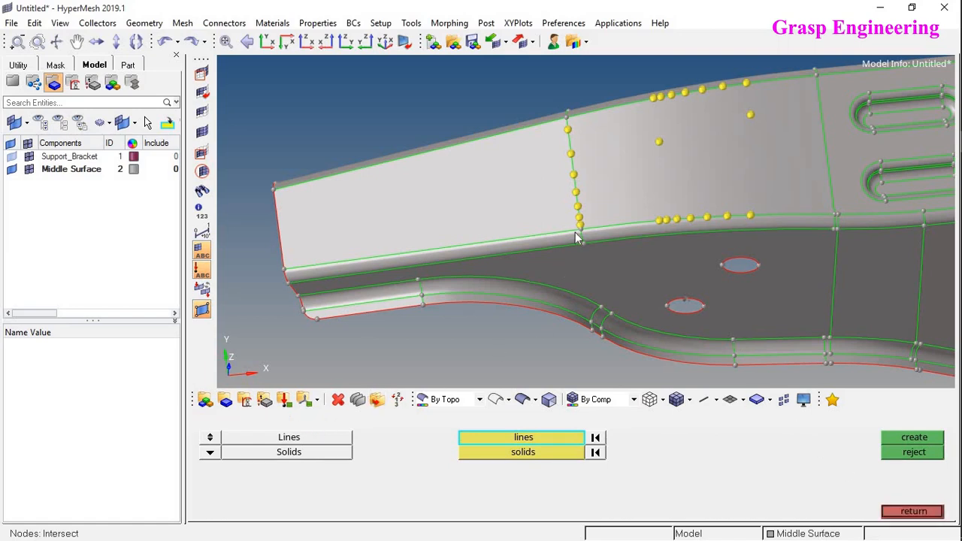
# Clear all temporary nodes from the bracket mid-surface
pyautogui.keyDown('ctrl'); pyautogui.moveTo(544, 238); pyautogui.dragTo(704, 270); pyautogui.keyUp('ctrl')
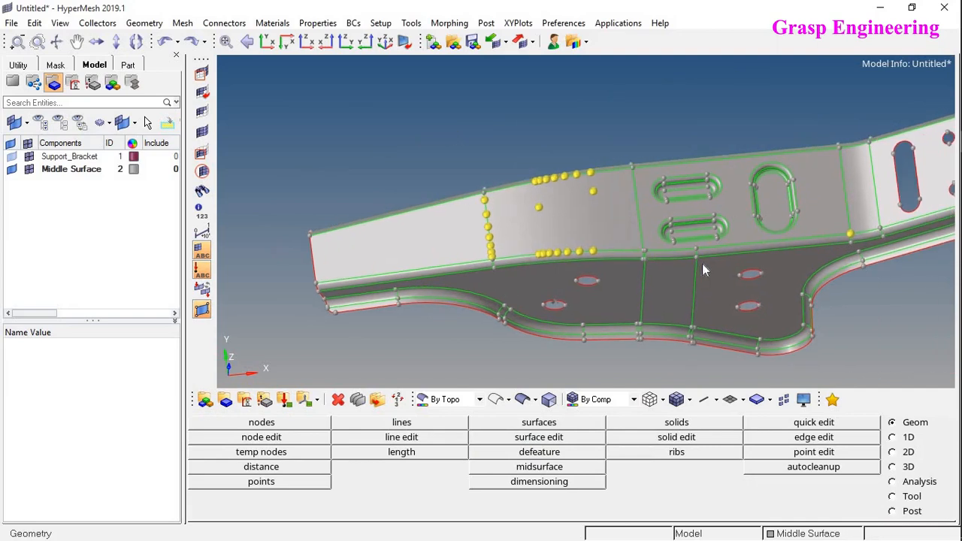
pyautogui.keyDown('ctrl'); pyautogui.moveTo(576, 273); pyautogui.dragTo(601, 268); pyautogui.keyUp('ctrl')
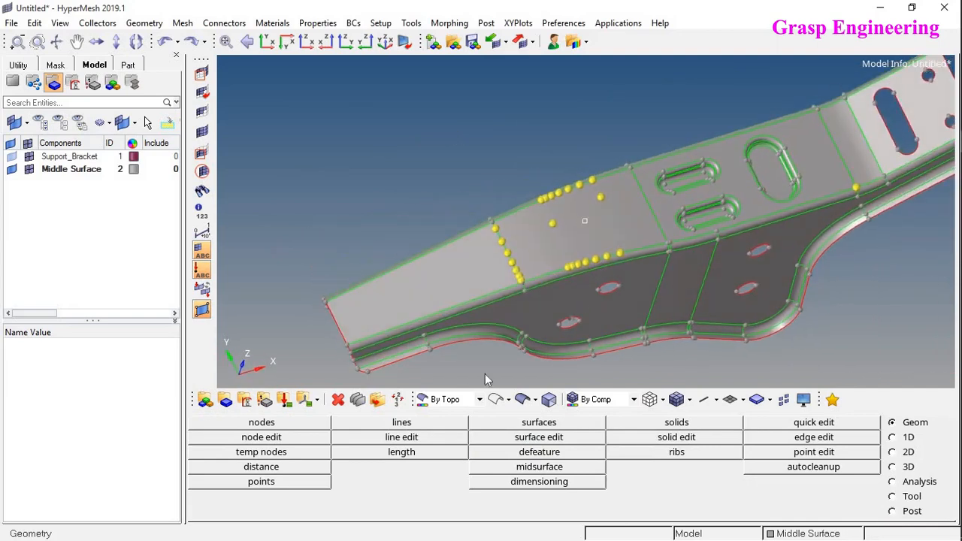
pyautogui.click(294, 454)
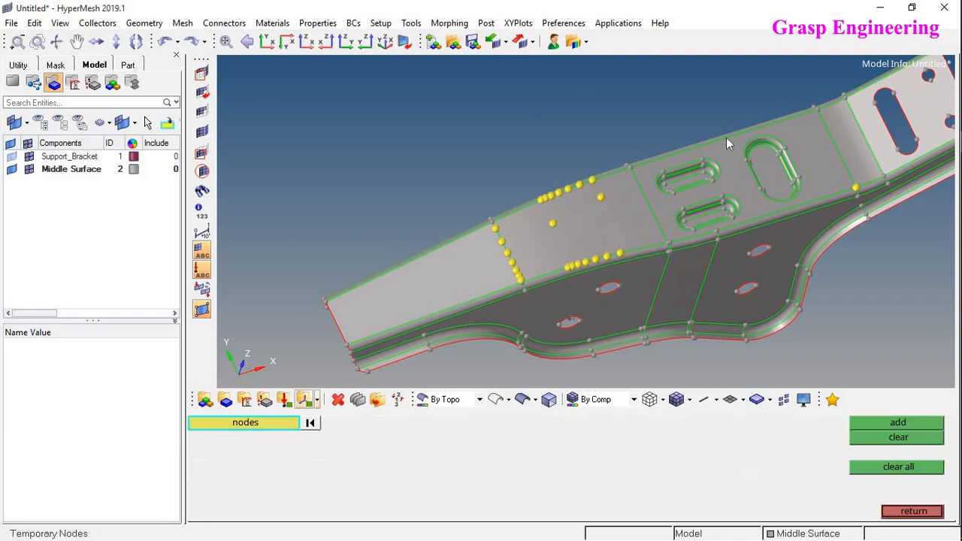
pyautogui.click(906, 467)
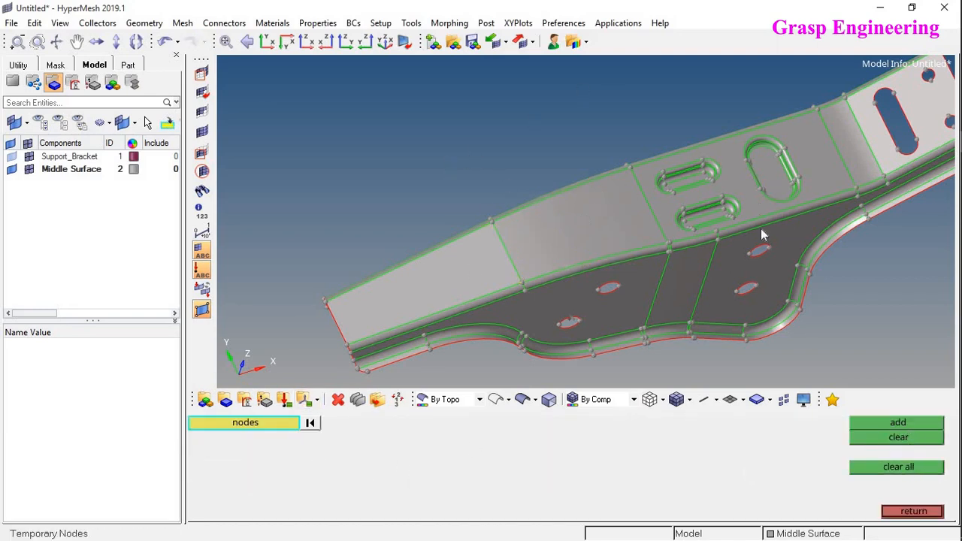
# Add a temporary node near the middle of the curved bend surface next to the flat tapered end face
pyautogui.keyDown('ctrl'); pyautogui.moveTo(761, 235); pyautogui.dragTo(616, 205); pyautogui.keyUp('ctrl')
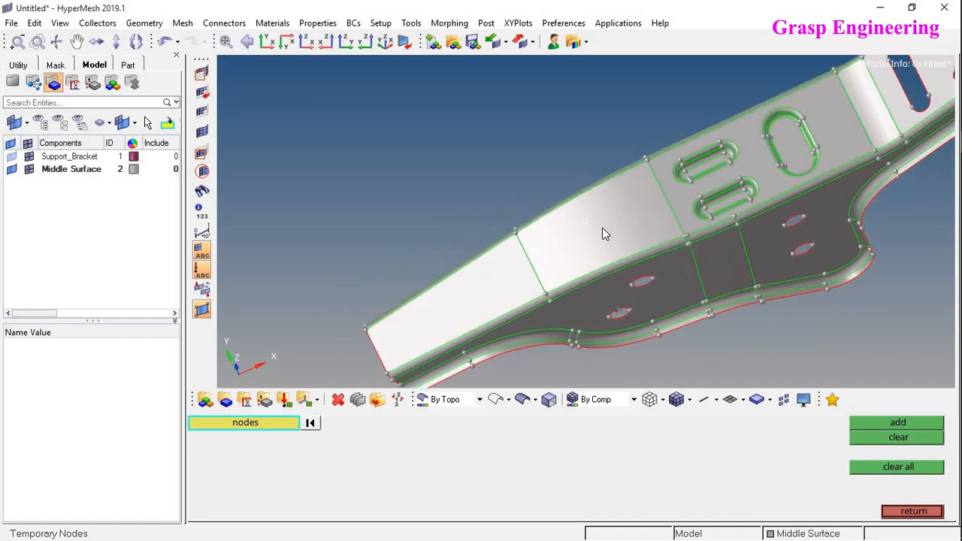
pyautogui.click(583, 271)
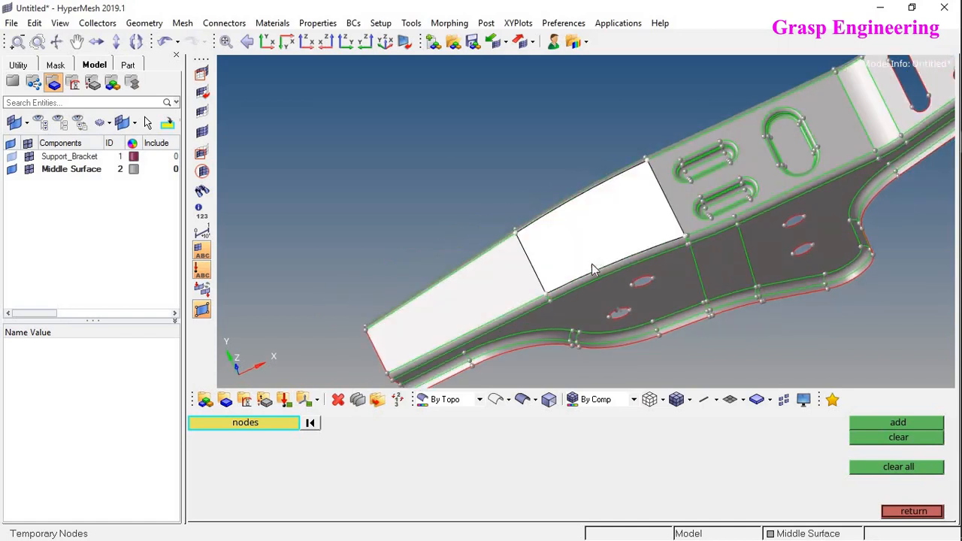
pyautogui.click(605, 220)
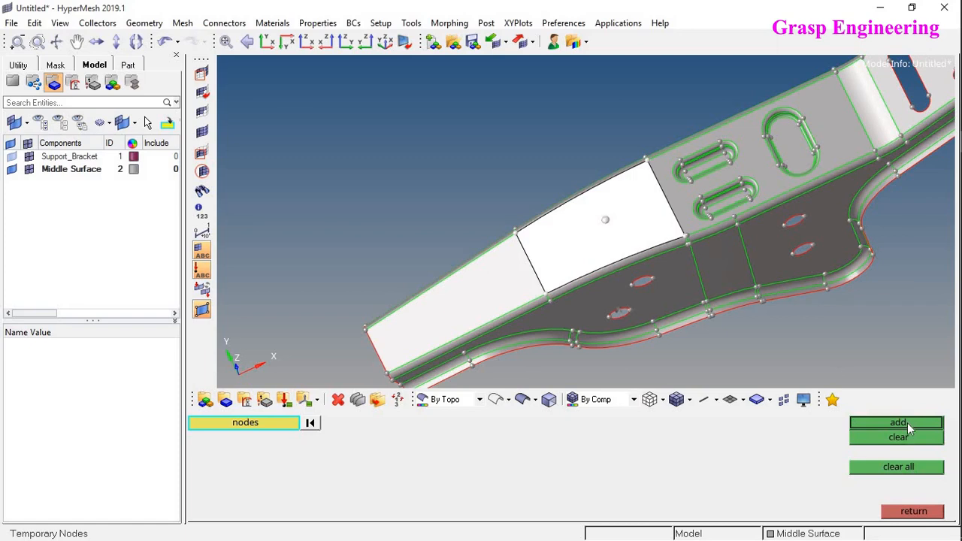
pyautogui.click(907, 423)
pyautogui.keyDown('ctrl'); pyautogui.moveTo(633, 185); pyautogui.dragTo(648, 161); pyautogui.keyUp('ctrl')
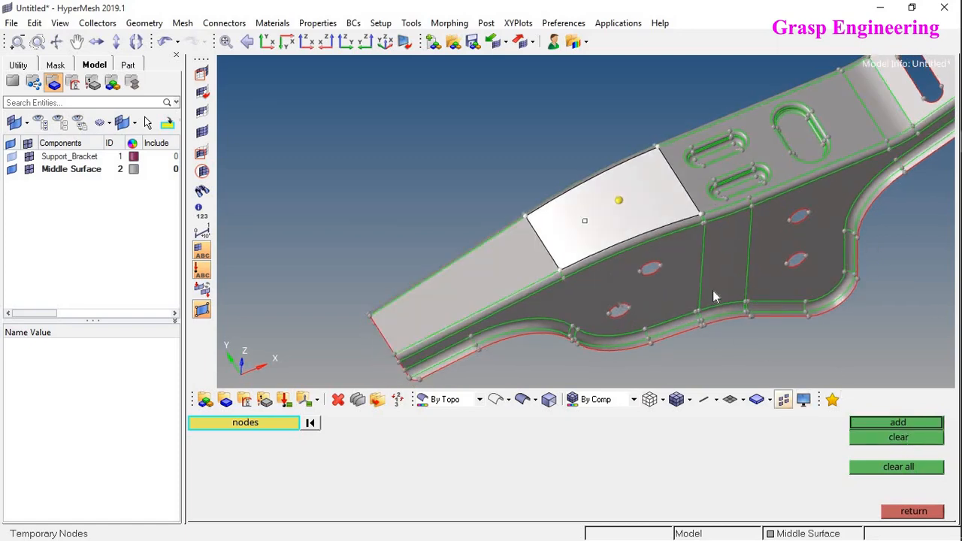
pyautogui.scroll(2, 699, 263)
# Reset the node selection and clear the temporary node from the curved bend surface
pyautogui.click(907, 439)
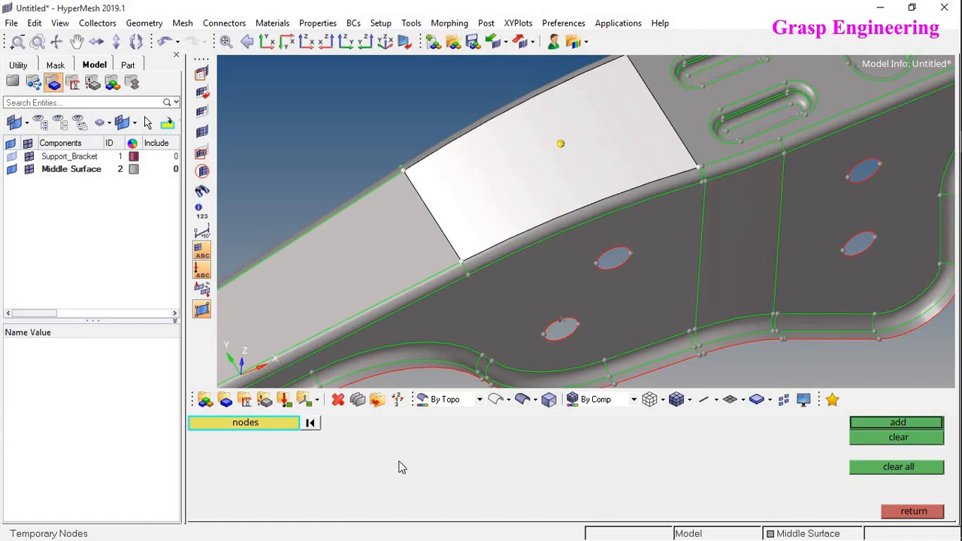
pyautogui.click(311, 423)
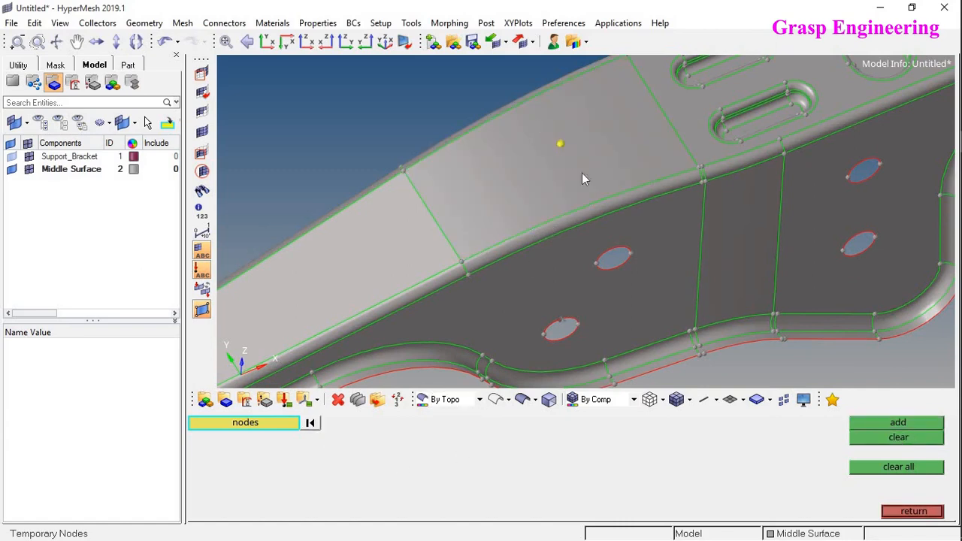
pyautogui.click(898, 438)
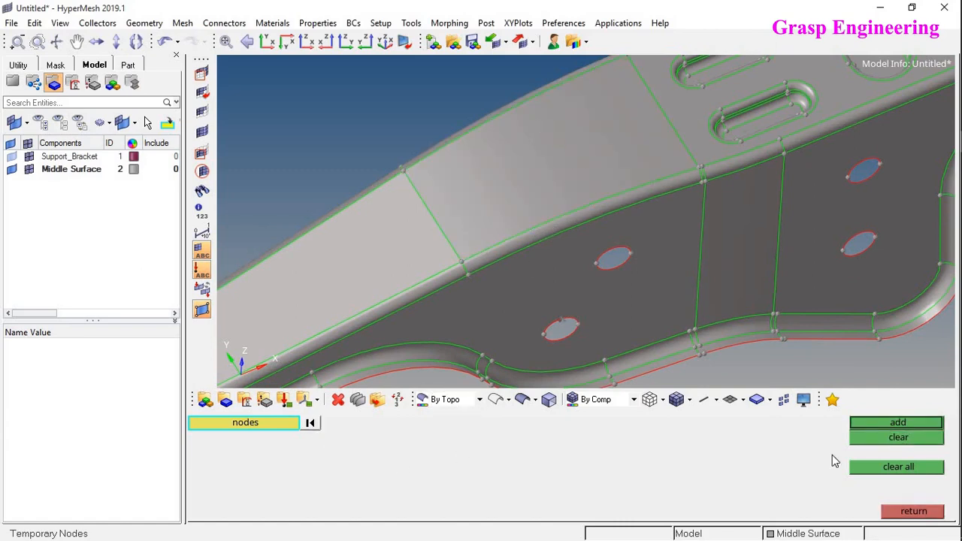
pyautogui.click(315, 425)
pyautogui.click(284, 425)
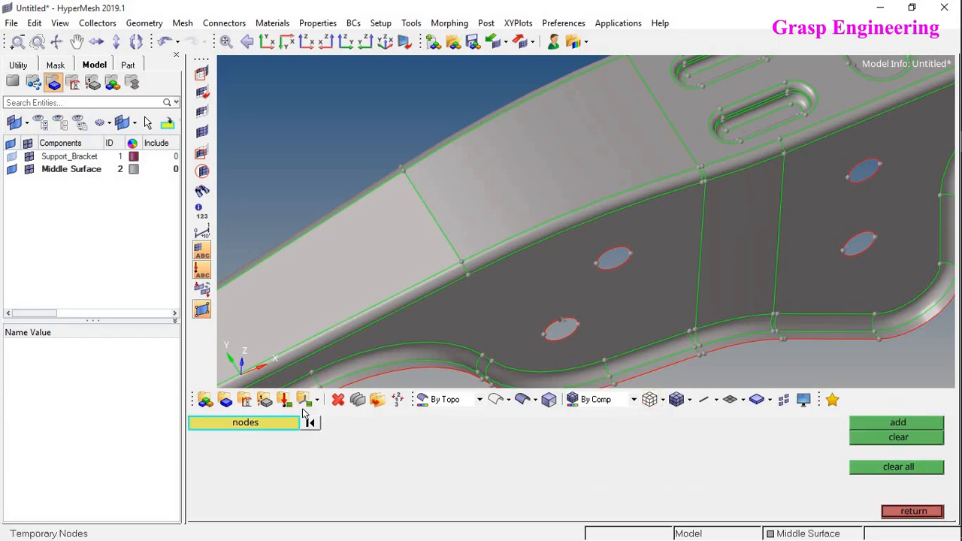
# Pick temporary node locations along the flat tapered end face's lower long edge, clear them and leave the temporary node tool
pyautogui.click(415, 284)
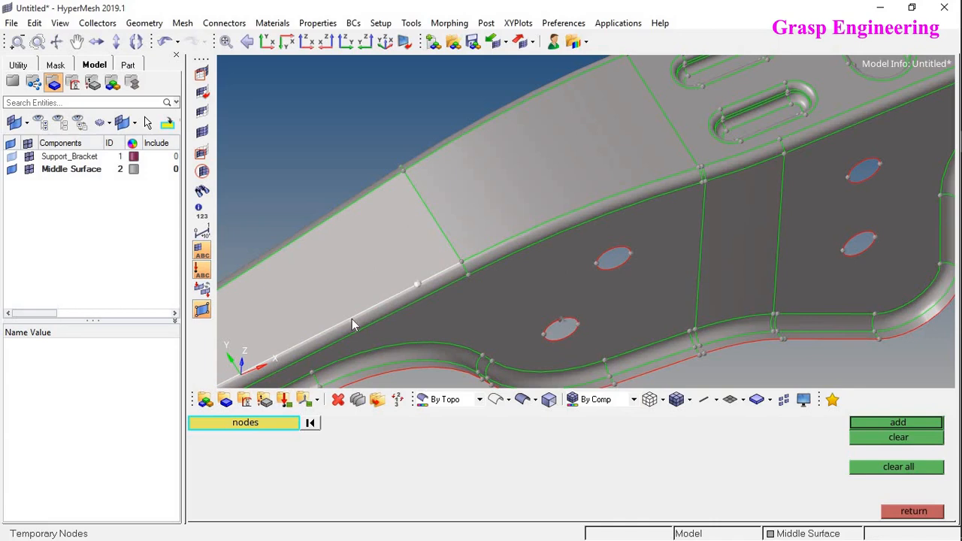
pyautogui.click(301, 346)
pyautogui.keyDown('ctrl'); pyautogui.moveTo(222, 227); pyautogui.dragTo(377, 188, button='right'); pyautogui.keyUp('ctrl')
pyautogui.keyDown('ctrl'); pyautogui.moveTo(376, 188); pyautogui.dragTo(391, 169); pyautogui.keyUp('ctrl')
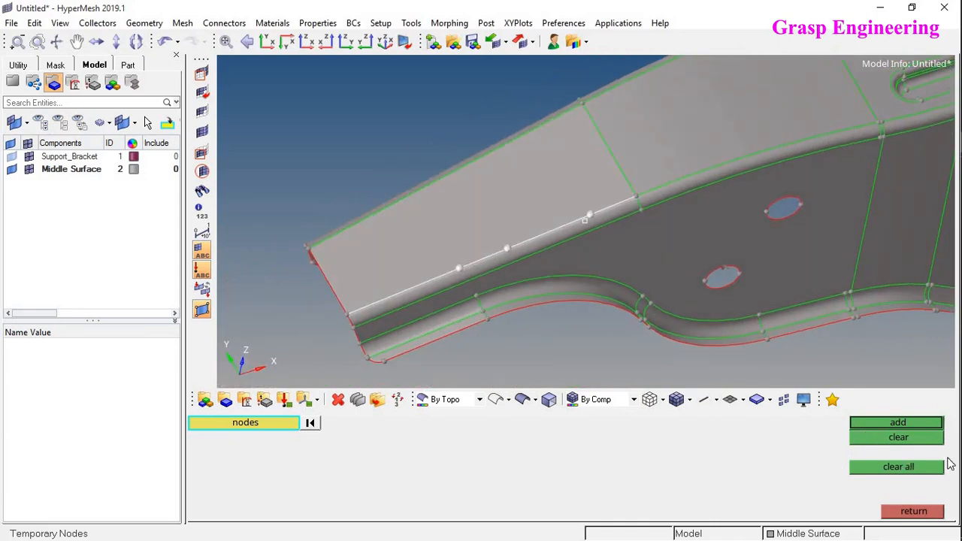
pyautogui.click(884, 441)
pyautogui.click(908, 512)
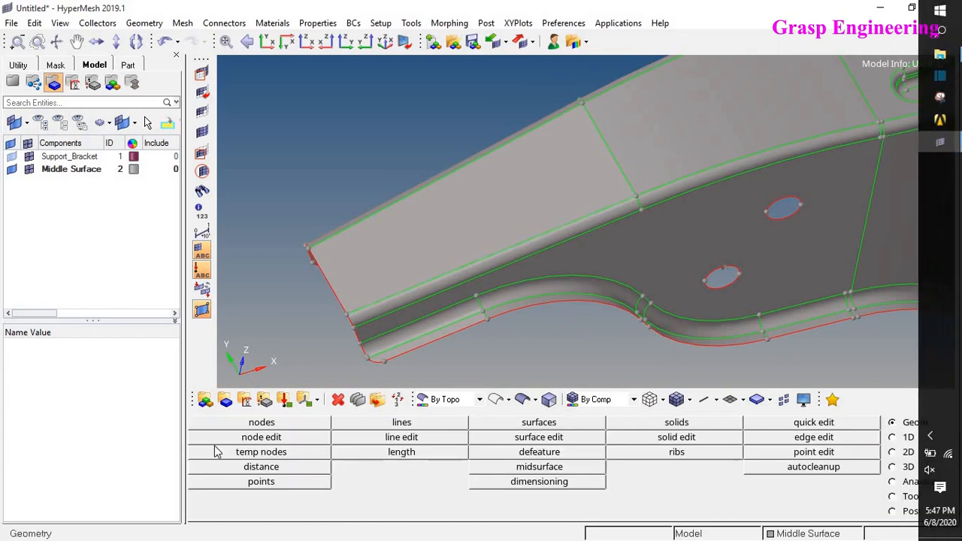
# Review the node edit methods: associate, move node, place node, remap and align node
pyautogui.click(263, 437)
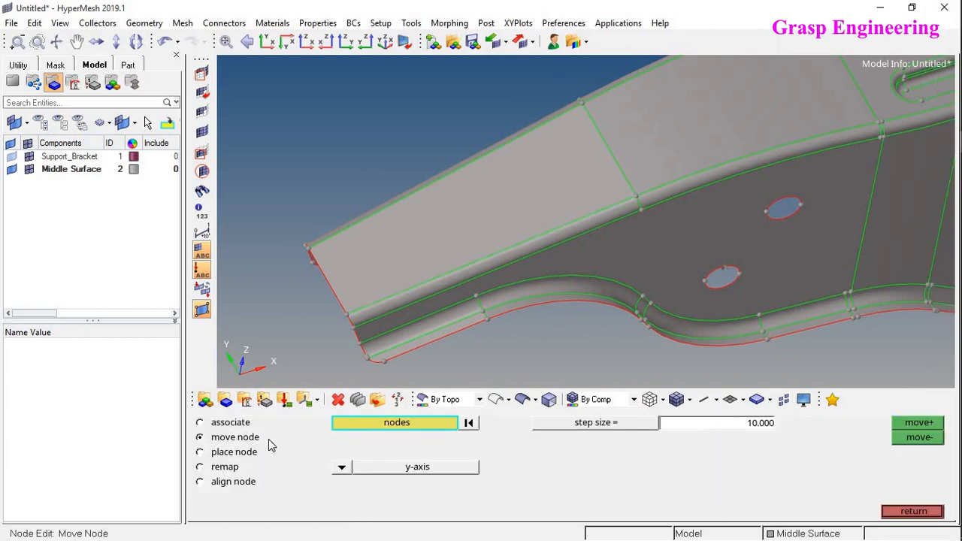
pyautogui.click(222, 427)
pyautogui.click(223, 437)
pyautogui.click(225, 451)
pyautogui.click(223, 466)
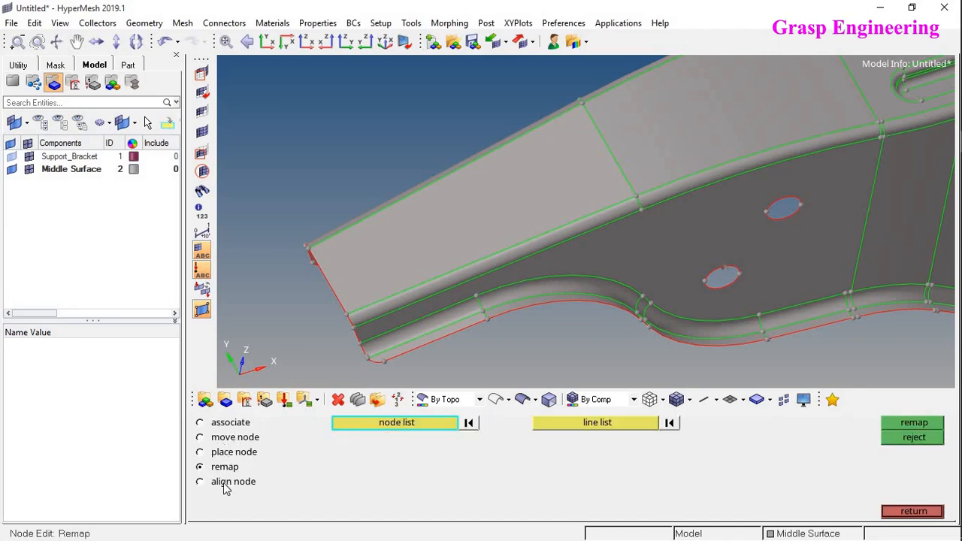
pyautogui.click(224, 481)
pyautogui.click(223, 466)
pyautogui.click(225, 451)
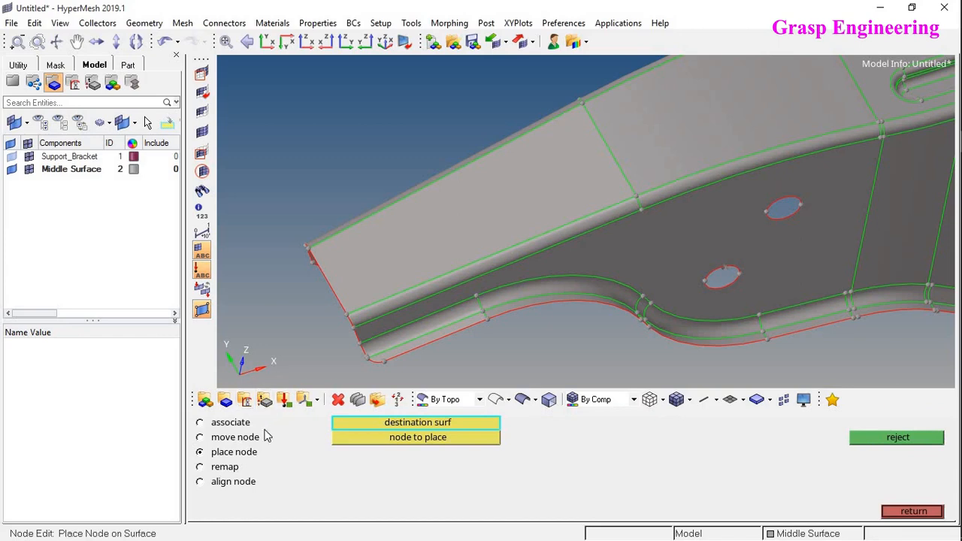
pyautogui.click(908, 514)
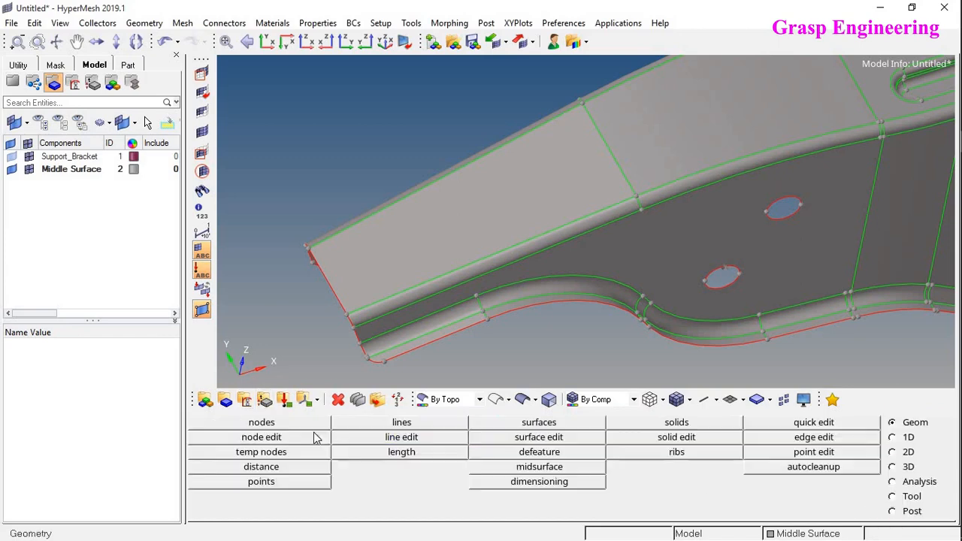
# Review the distance measurement methods: two nodes, three nodes, two points and three points
pyautogui.click(269, 466)
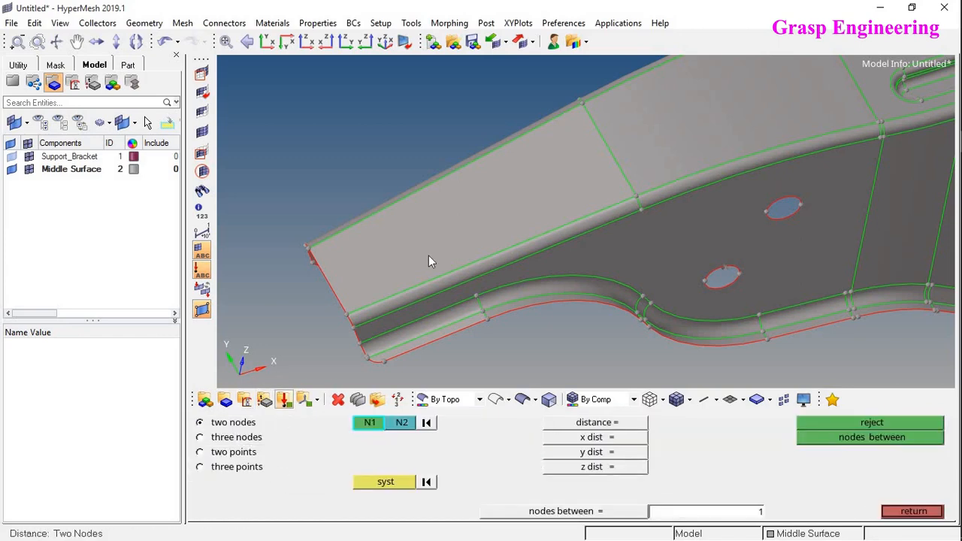
pyautogui.keyDown('ctrl'); pyautogui.moveTo(410, 302); pyautogui.dragTo(404, 310, button='right'); pyautogui.keyUp('ctrl')
pyautogui.keyDown('ctrl'); pyautogui.moveTo(405, 238); pyautogui.dragTo(425, 222, button='right'); pyautogui.keyUp('ctrl')
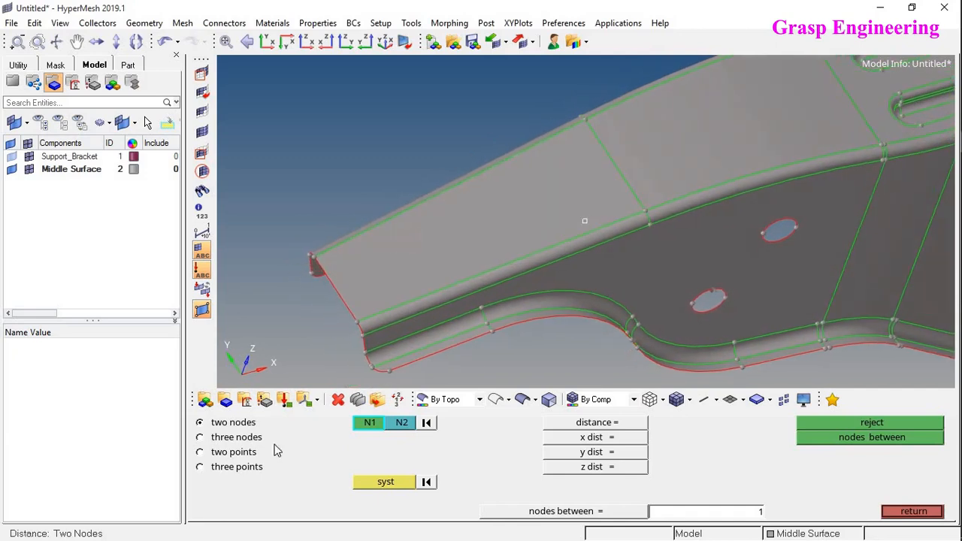
pyautogui.click(238, 438)
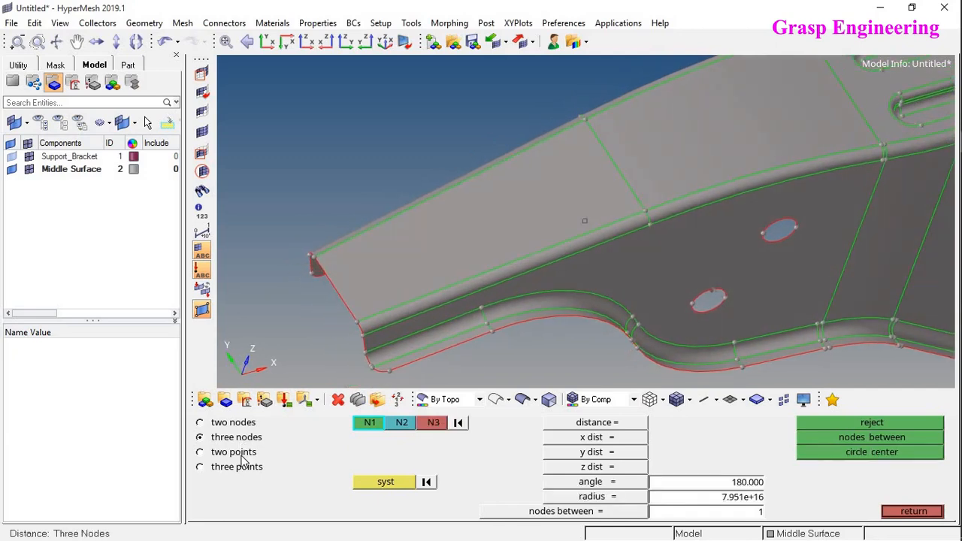
pyautogui.click(242, 454)
pyautogui.click(239, 468)
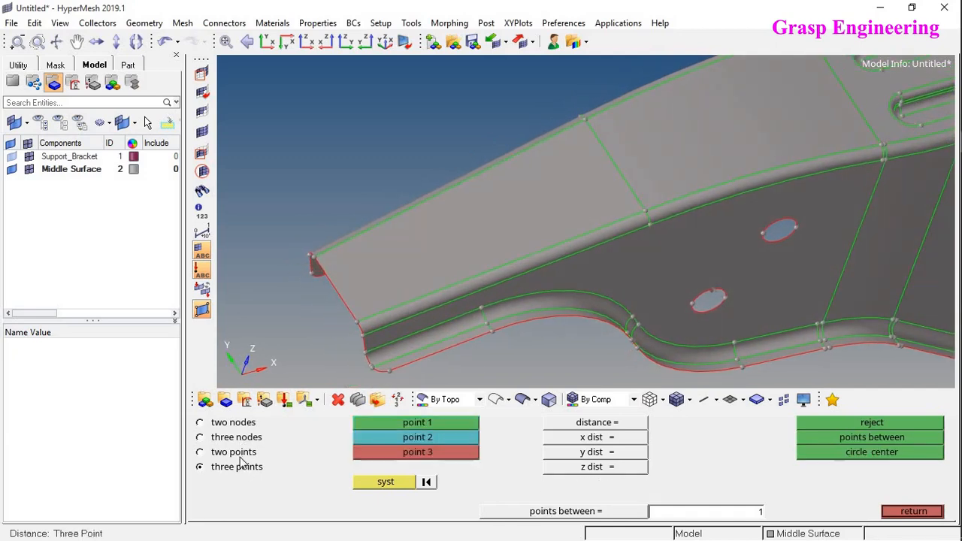
pyautogui.click(219, 423)
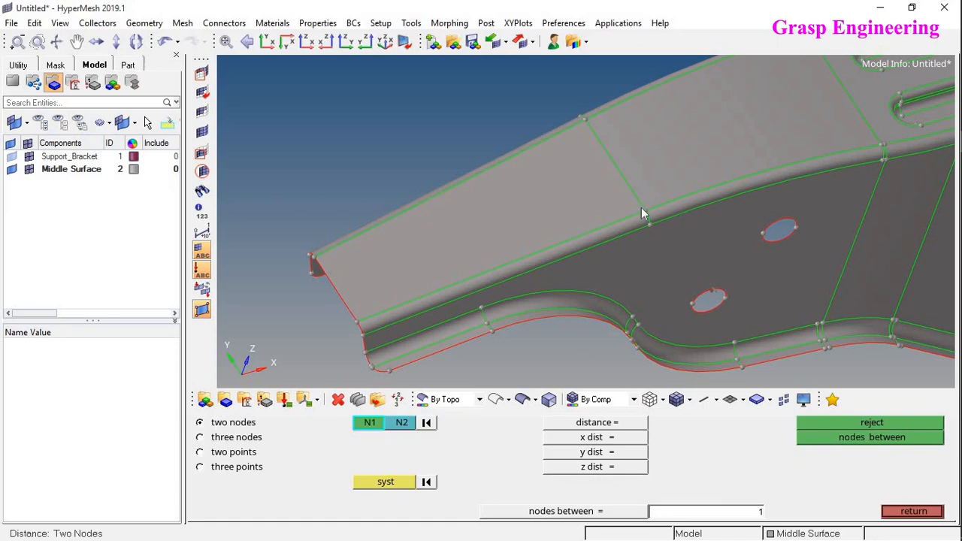
pyautogui.click(892, 514)
# Create two nodes on the flat tapered end face using On Geometry with Surfs
pyautogui.click(278, 422)
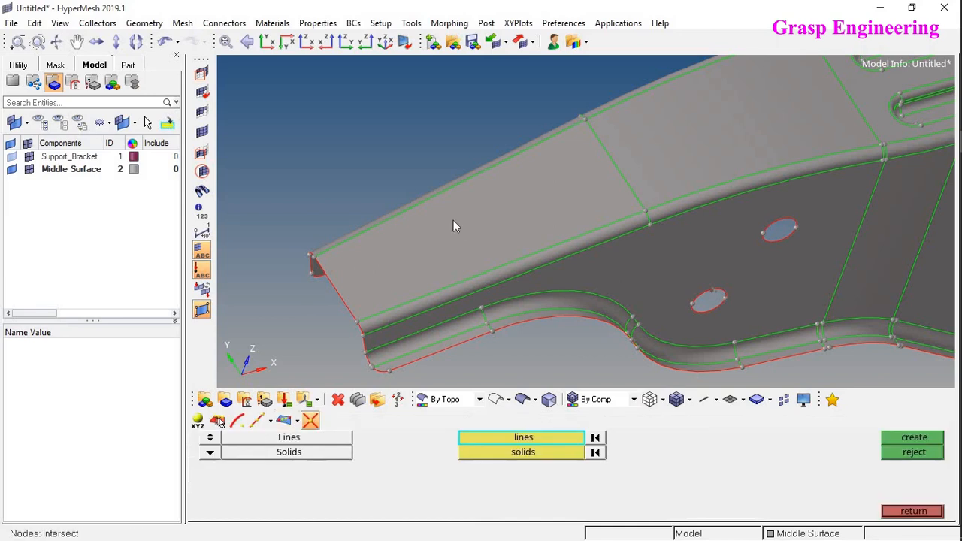
pyautogui.click(219, 421)
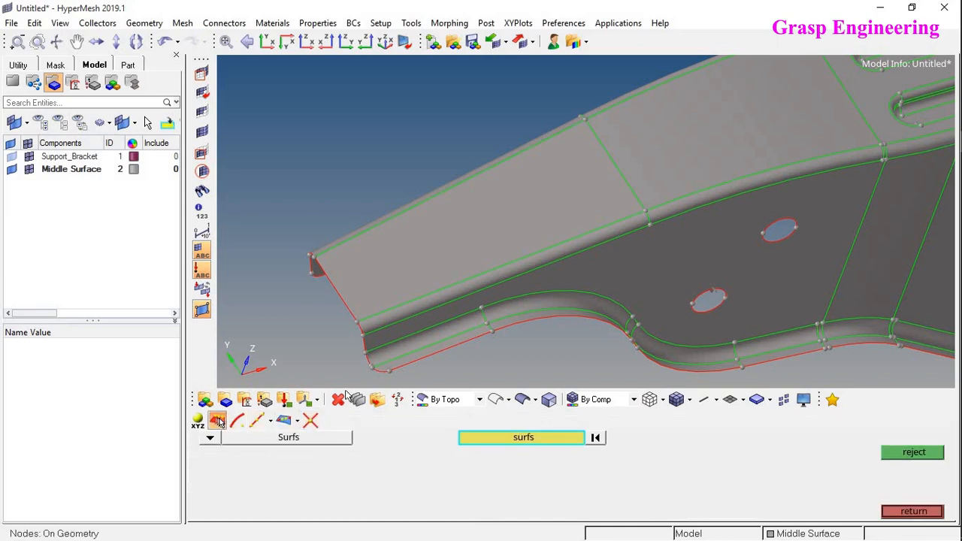
pyautogui.click(549, 224)
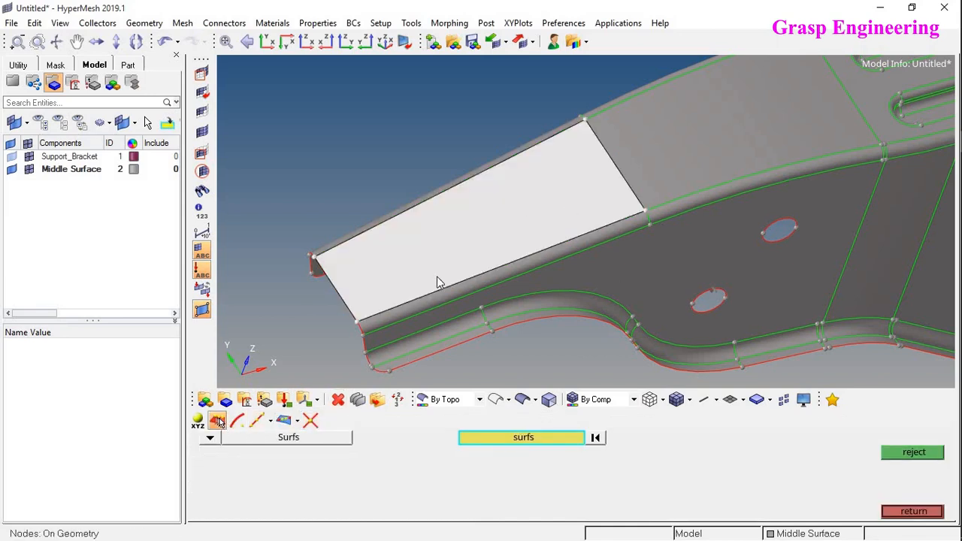
pyautogui.click(552, 201)
# Create on-geometry nodes using Lines, one on the transverse edge where the bend begins and one on the bend's lower curved edge
pyautogui.click(211, 437)
pyautogui.click(245, 459)
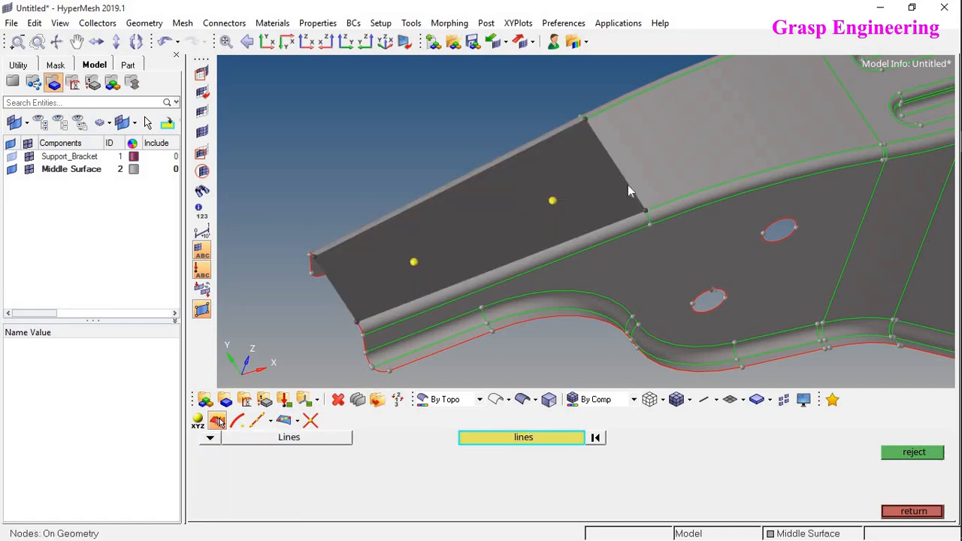
pyautogui.click(642, 193)
pyautogui.click(658, 203)
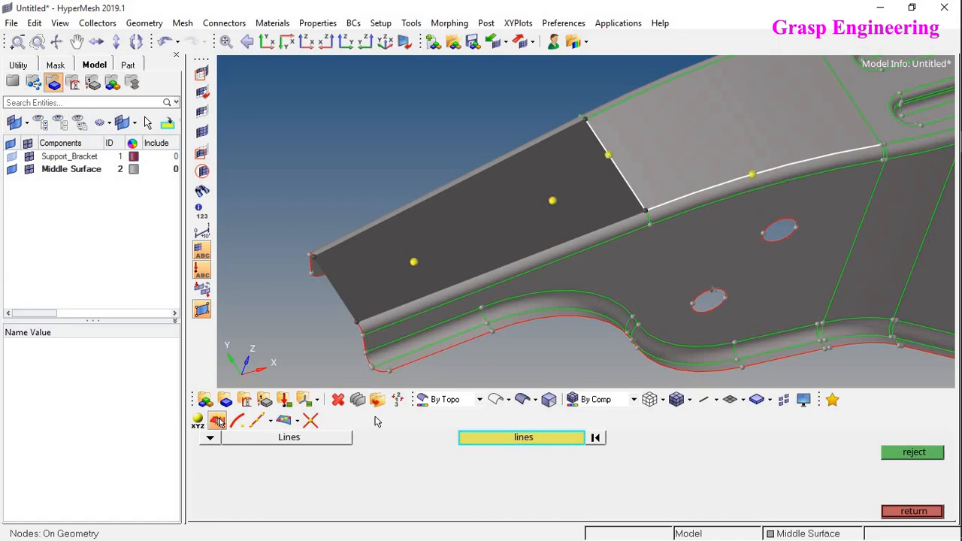
pyautogui.click(911, 512)
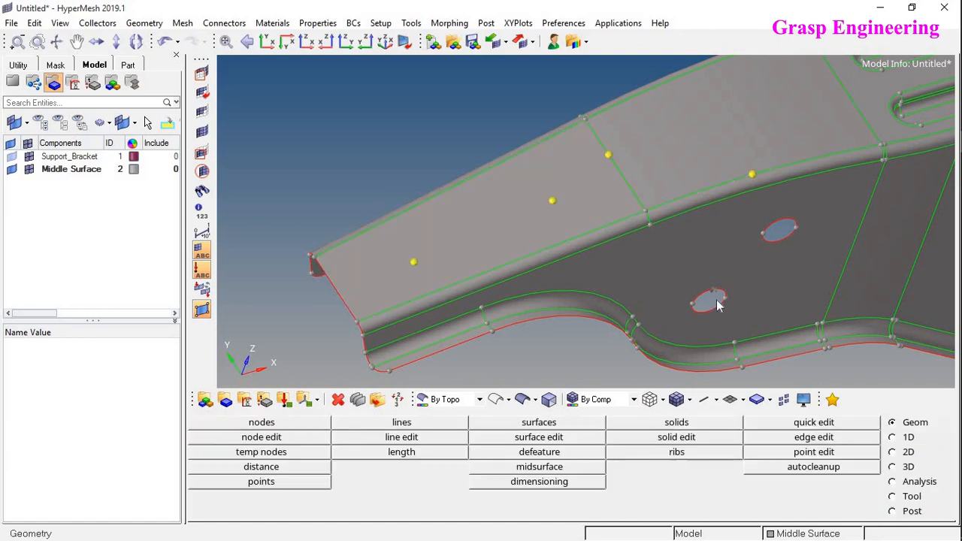
# Create on-geometry nodes using Points at both ends of the transverse edge where the bend begins
pyautogui.click(262, 422)
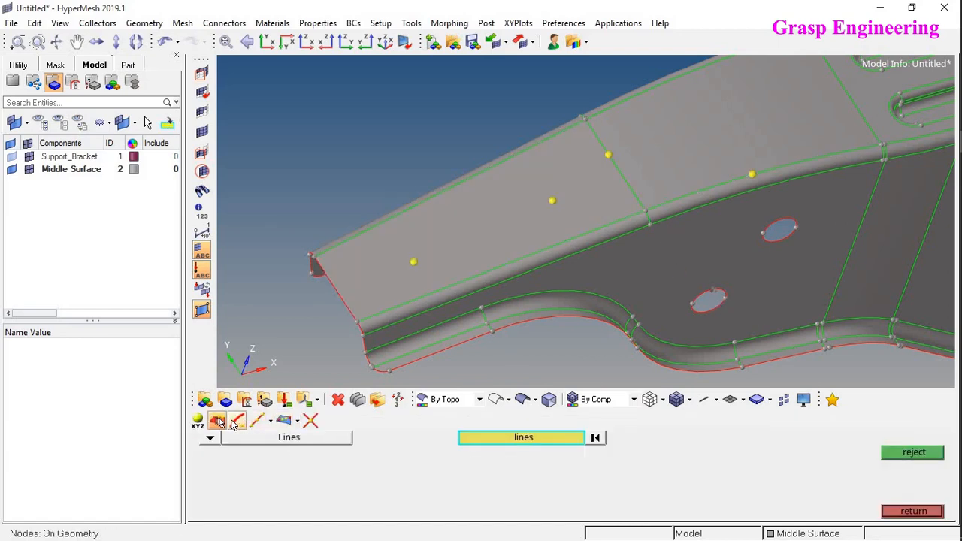
pyautogui.click(236, 421)
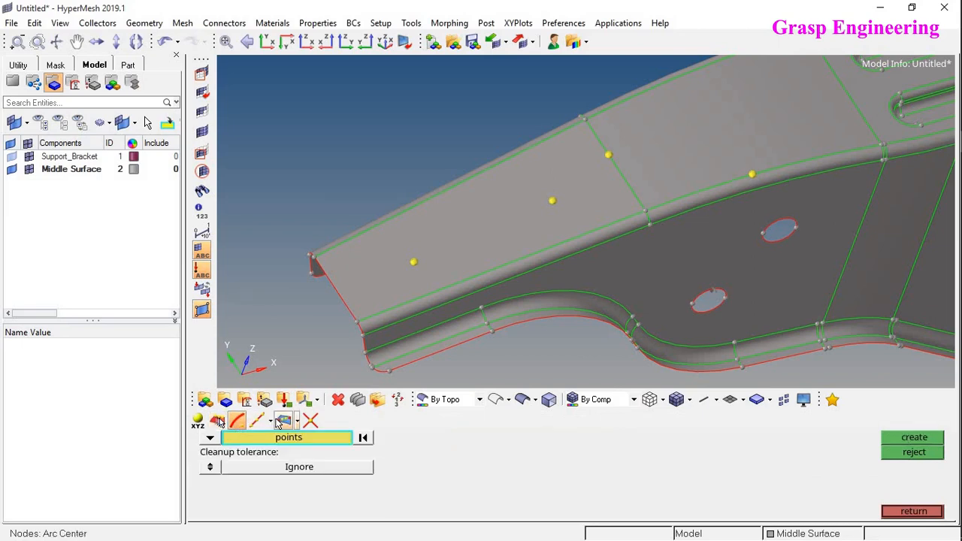
pyautogui.scroll(5, 534, 279)
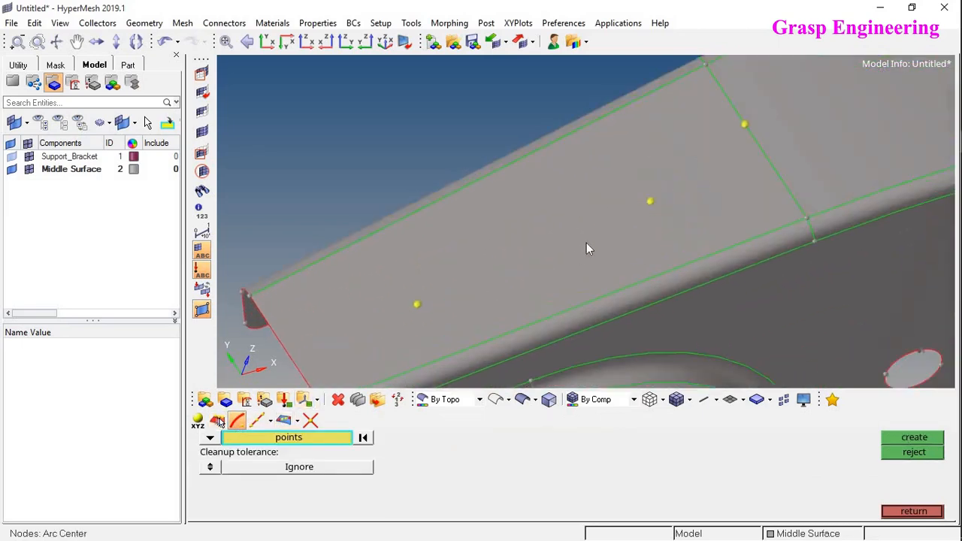
pyautogui.scroll(3, 587, 248)
pyautogui.click(216, 422)
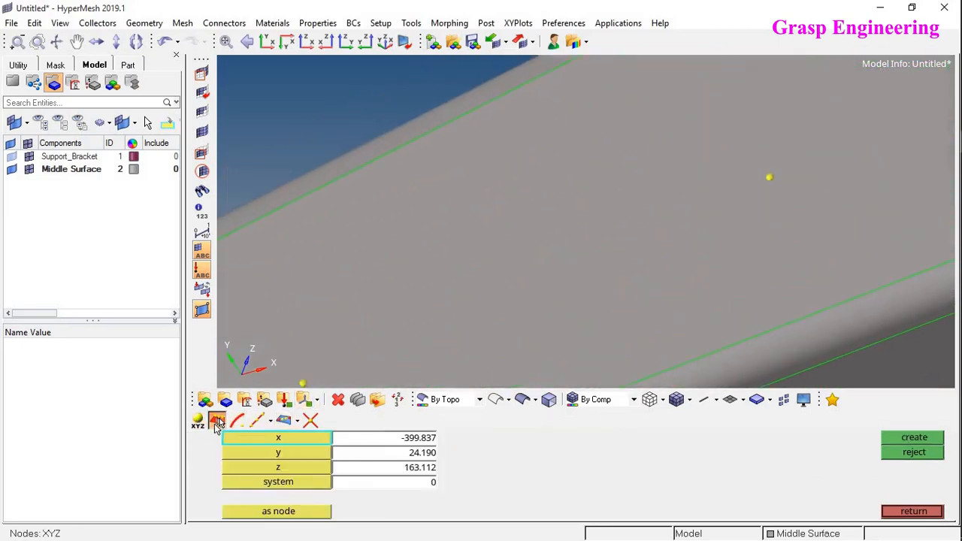
pyautogui.click(217, 422)
pyautogui.click(208, 438)
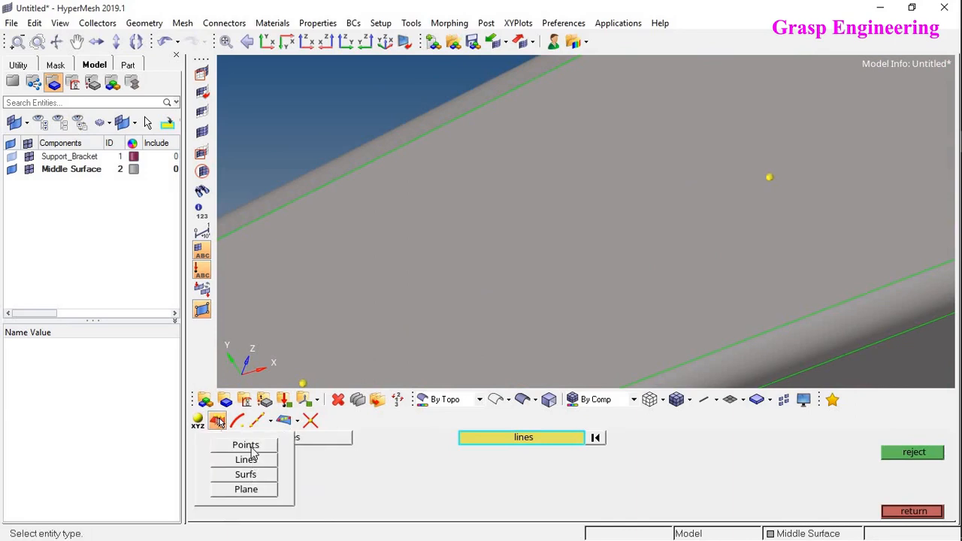
pyautogui.click(247, 446)
pyautogui.scroll(-3, 673, 280)
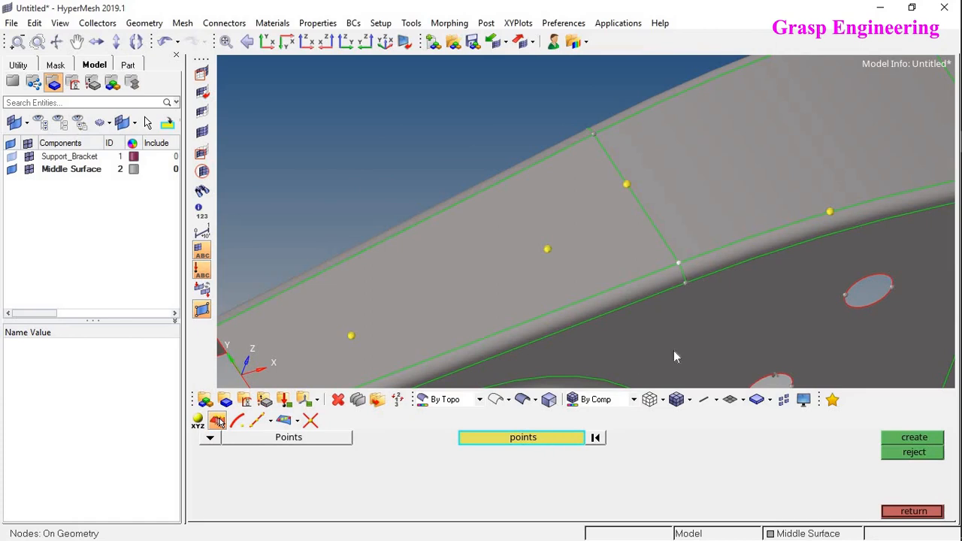
pyautogui.click(594, 134)
pyautogui.scroll(3, 595, 134)
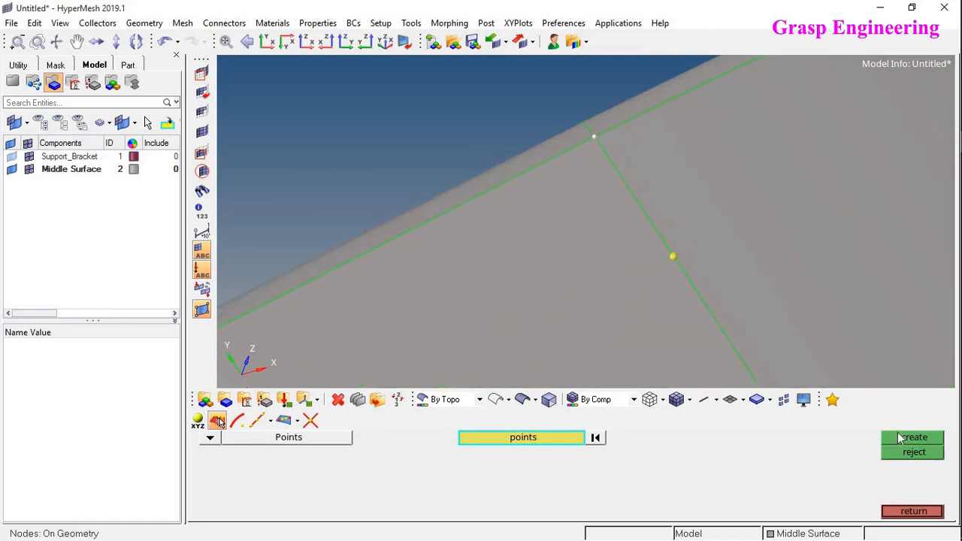
pyautogui.scroll(-4, 485, 146)
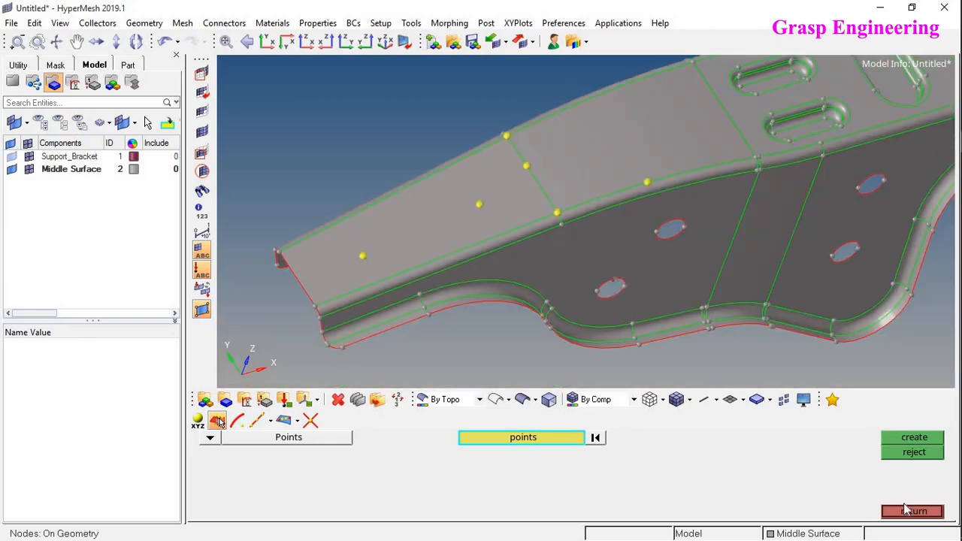
pyautogui.click(906, 512)
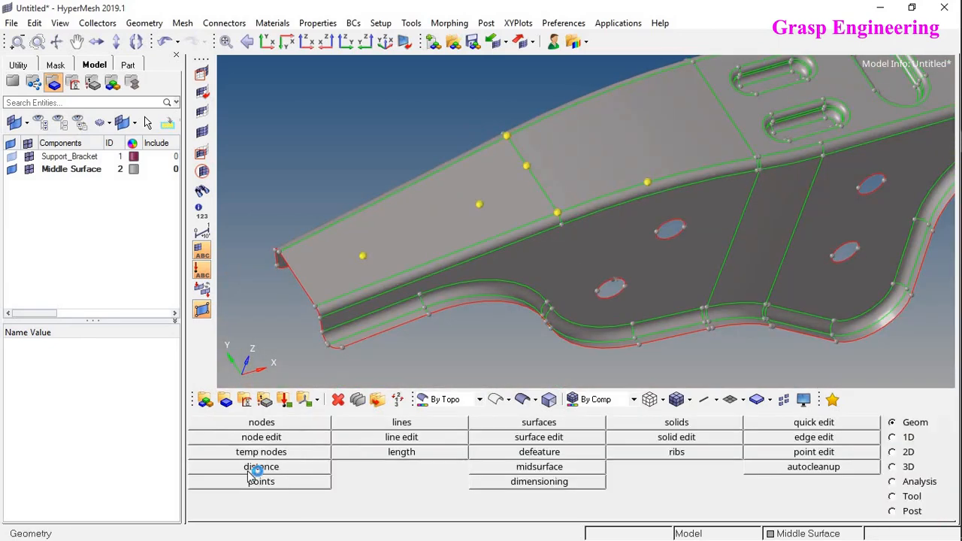
# Measure the two-node distance between the two nodes on the flat tapered end face
pyautogui.click(251, 468)
pyautogui.keyDown('ctrl'); pyautogui.moveTo(483, 249); pyautogui.dragTo(531, 277, button='right'); pyautogui.keyUp('ctrl')
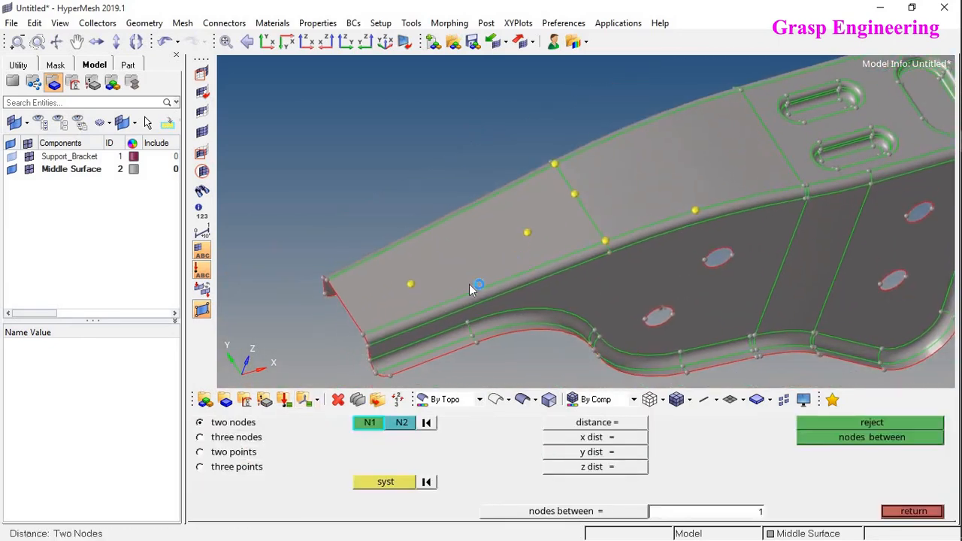
pyautogui.scroll(-3, 469, 284)
pyautogui.click(440, 277)
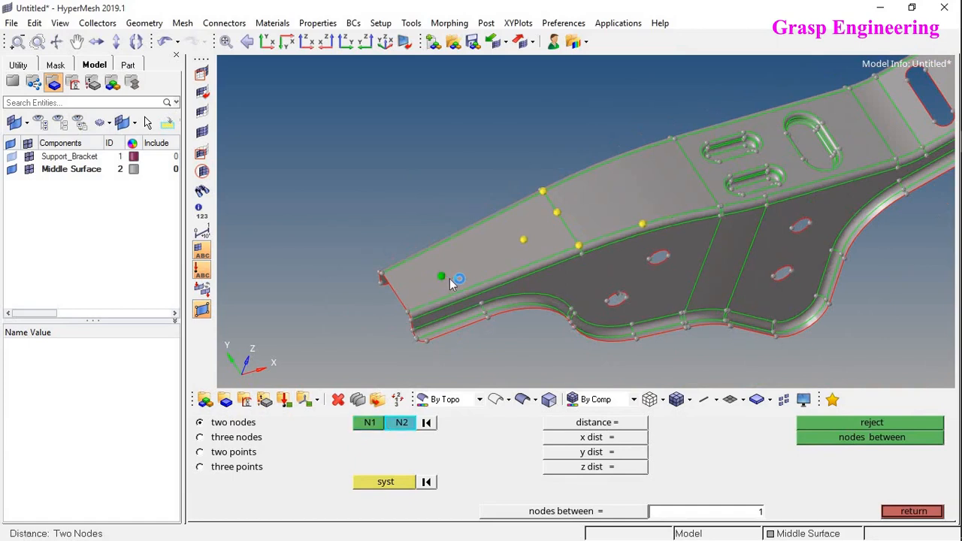
pyautogui.click(523, 240)
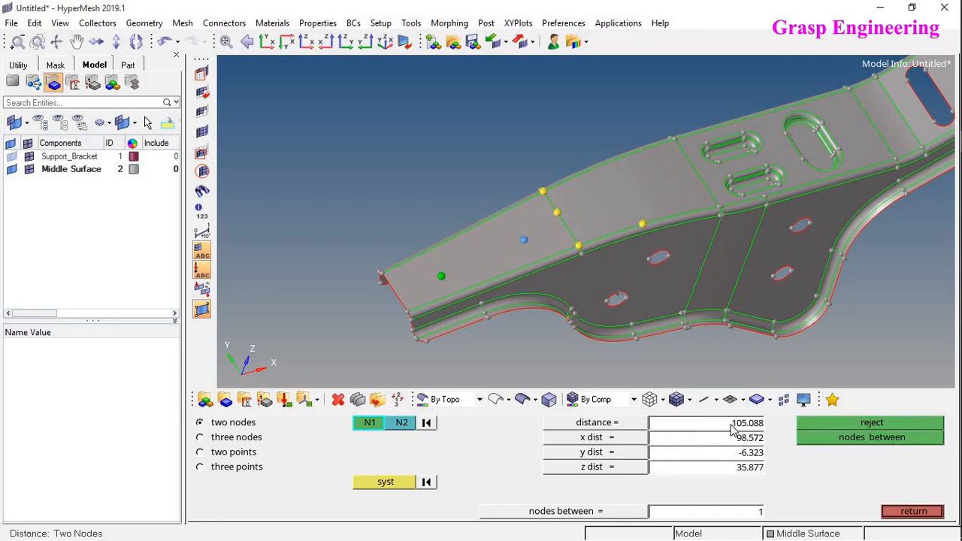
pyautogui.doubleClick(729, 425)
pyautogui.keyDown('ctrl'); pyautogui.moveTo(622, 282); pyautogui.dragTo(541, 307, button='right'); pyautogui.keyUp('ctrl')
pyautogui.keyDown('ctrl'); pyautogui.scroll(3, 501, 266); pyautogui.keyUp('ctrl')
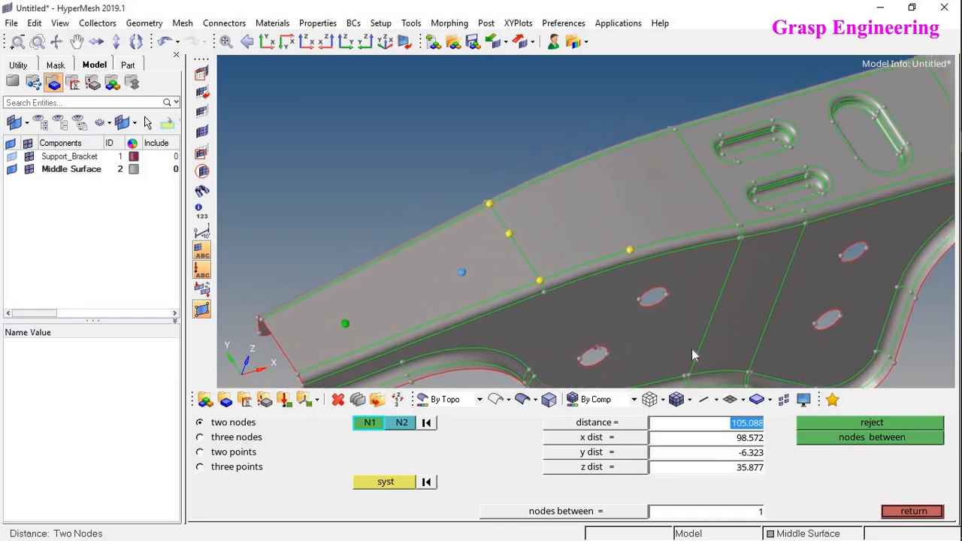
pyautogui.keyDown('ctrl'); pyautogui.moveTo(691, 348); pyautogui.dragTo(702, 346, button='right'); pyautogui.keyUp('ctrl')
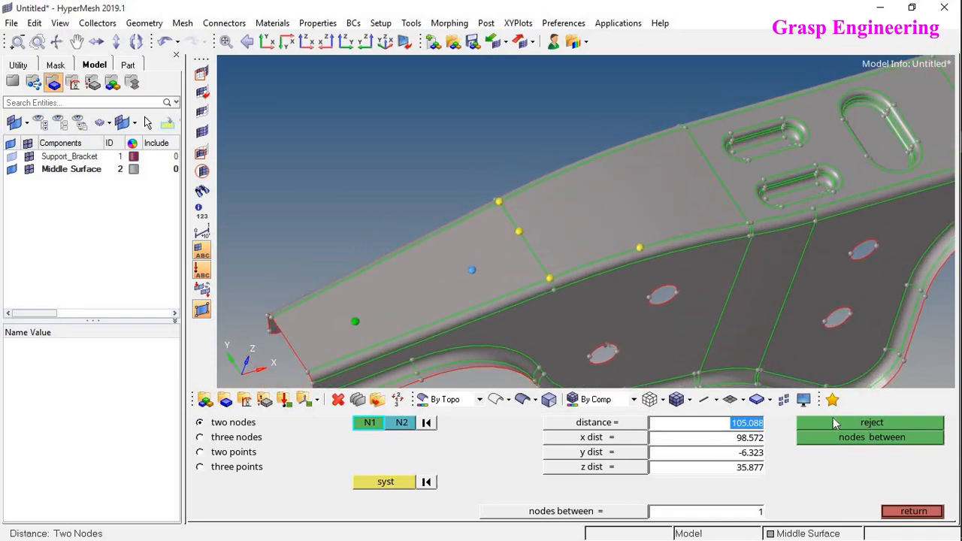
# Create one node midway between the two nodes on the tapered end face using the two nodes method
pyautogui.click(857, 441)
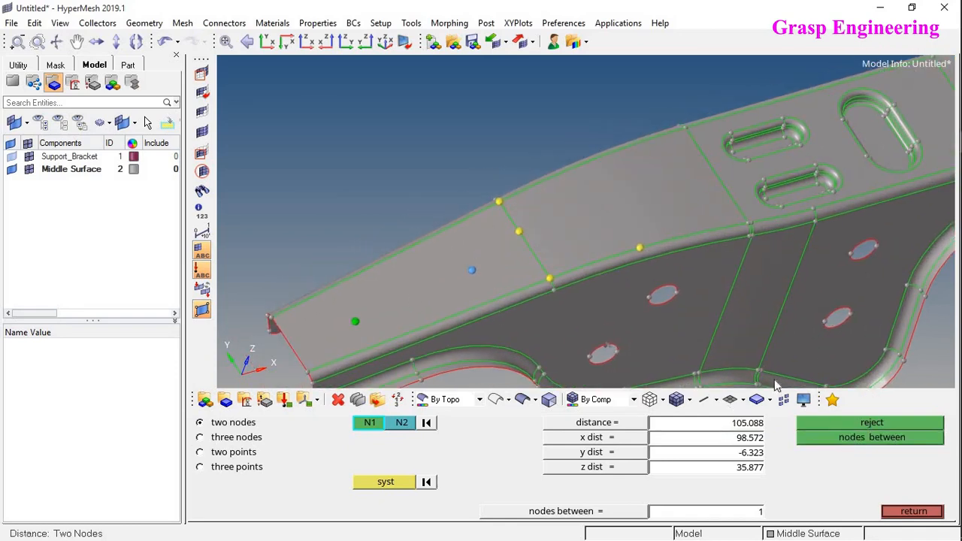
pyautogui.keyDown('ctrl'); pyautogui.moveTo(500, 209); pyautogui.dragTo(582, 189, button='right'); pyautogui.keyUp('ctrl')
pyautogui.click(426, 423)
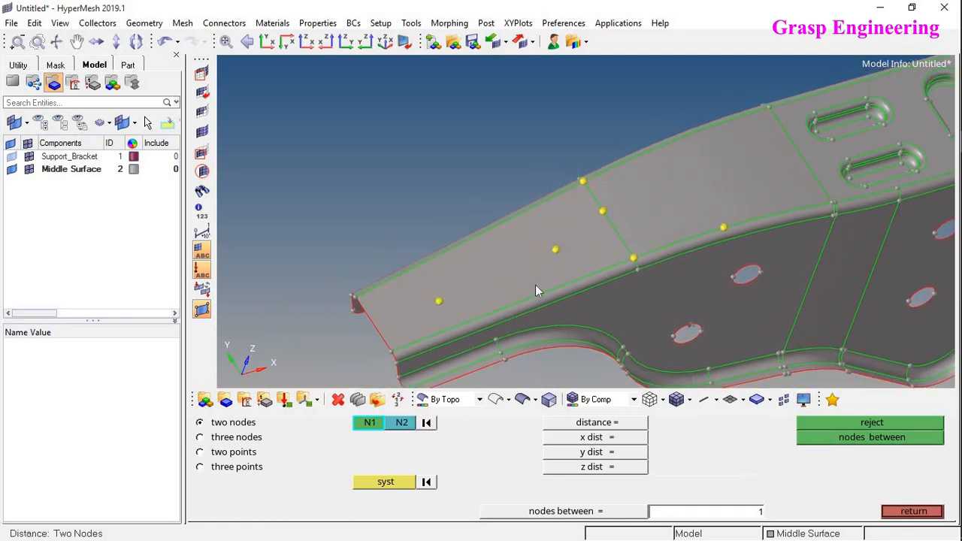
pyautogui.scroll(3, 535, 285)
pyautogui.click(382, 311)
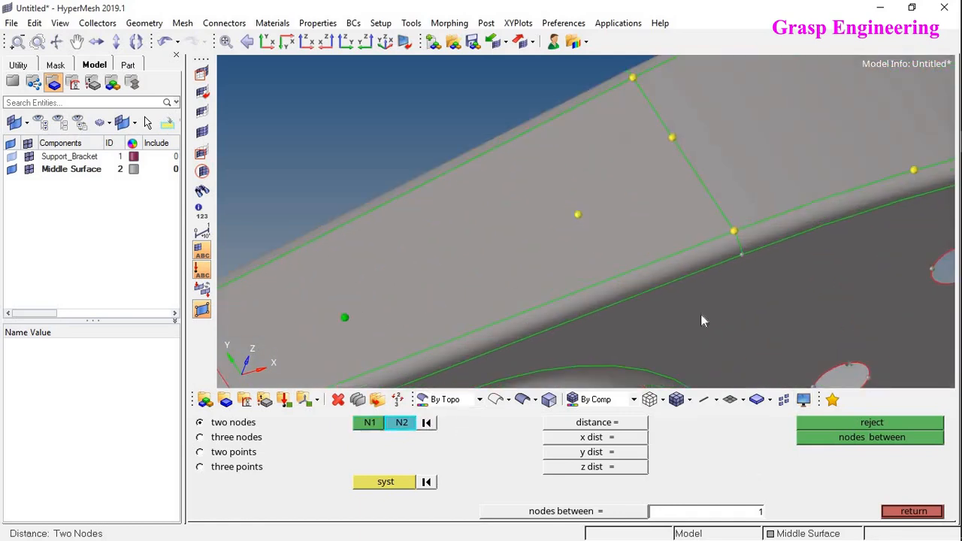
pyautogui.click(577, 214)
pyautogui.click(884, 438)
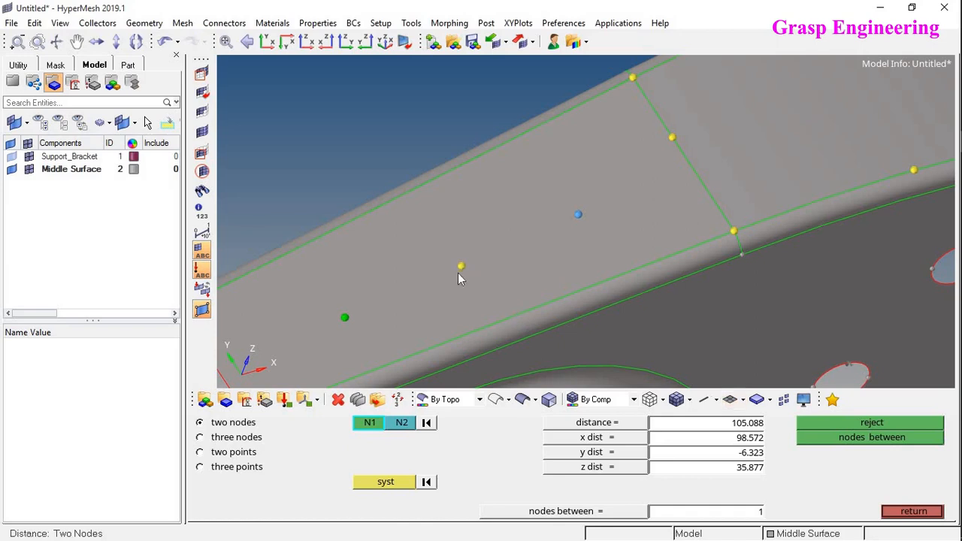
pyautogui.click(426, 423)
# Select the three in-line nodes on the tapered face with the three nodes method and create one node between the first two
pyautogui.click(237, 438)
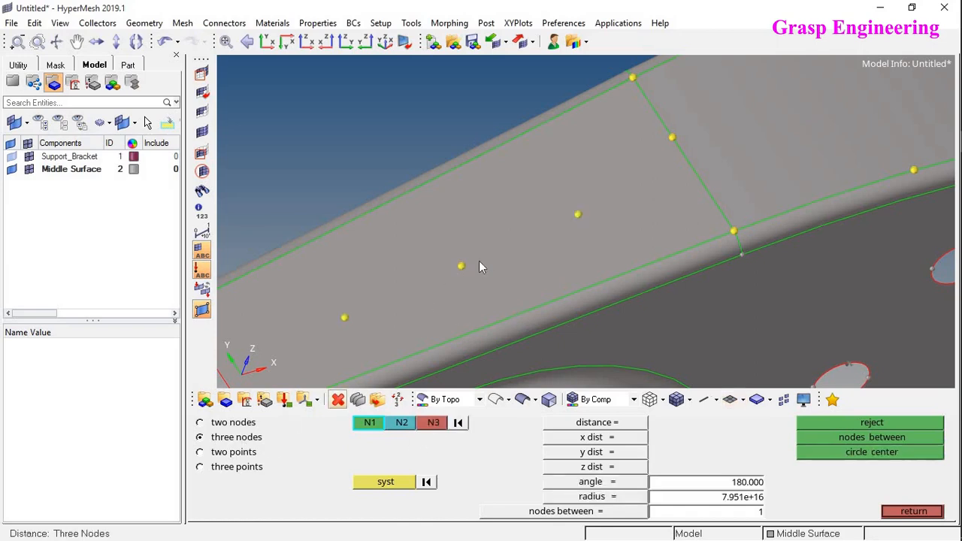
pyautogui.scroll(-3, 483, 267)
pyautogui.scroll(3, 488, 274)
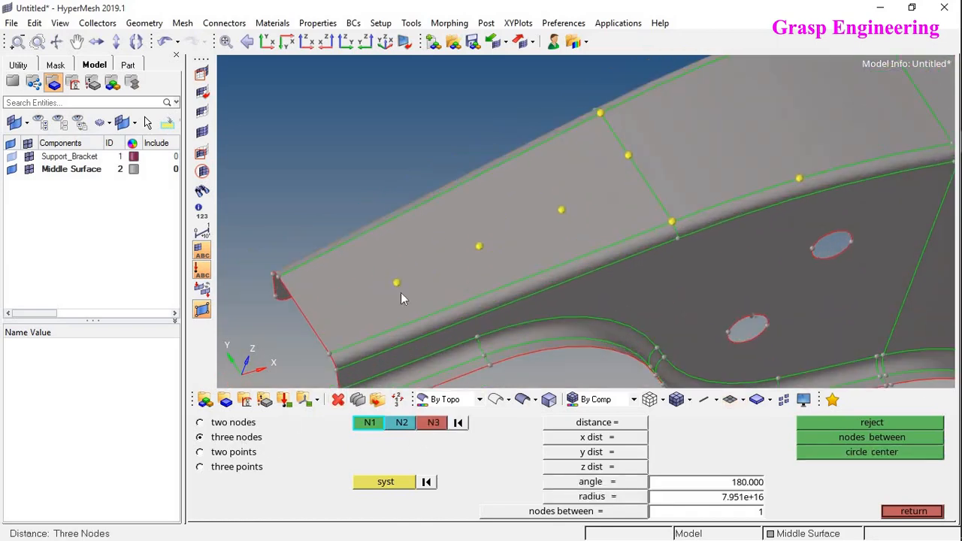
pyautogui.click(399, 289)
pyautogui.click(480, 248)
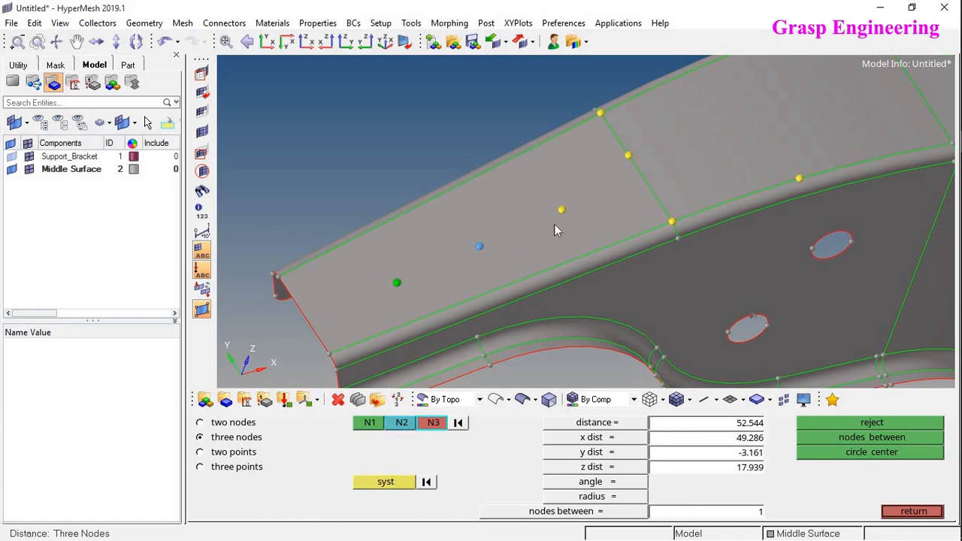
pyautogui.click(562, 210)
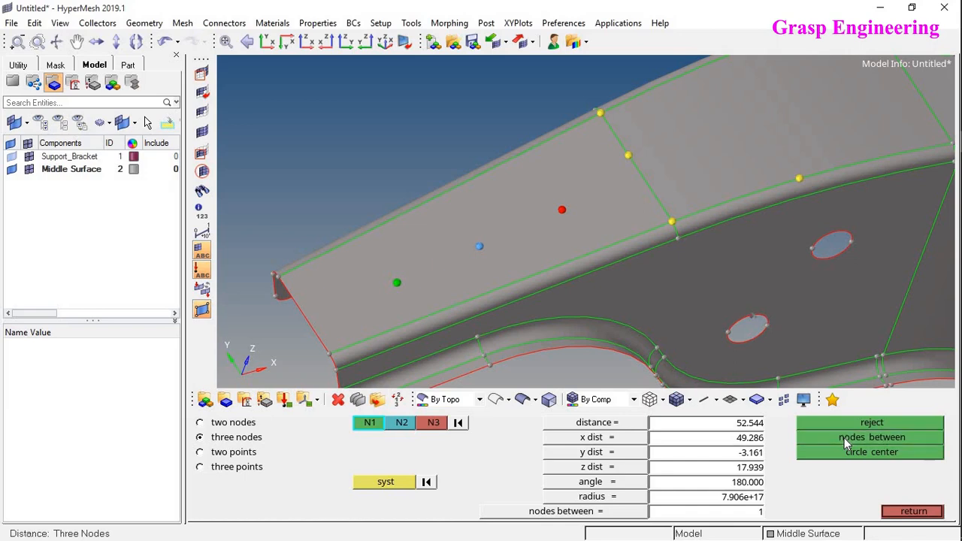
pyautogui.click(460, 423)
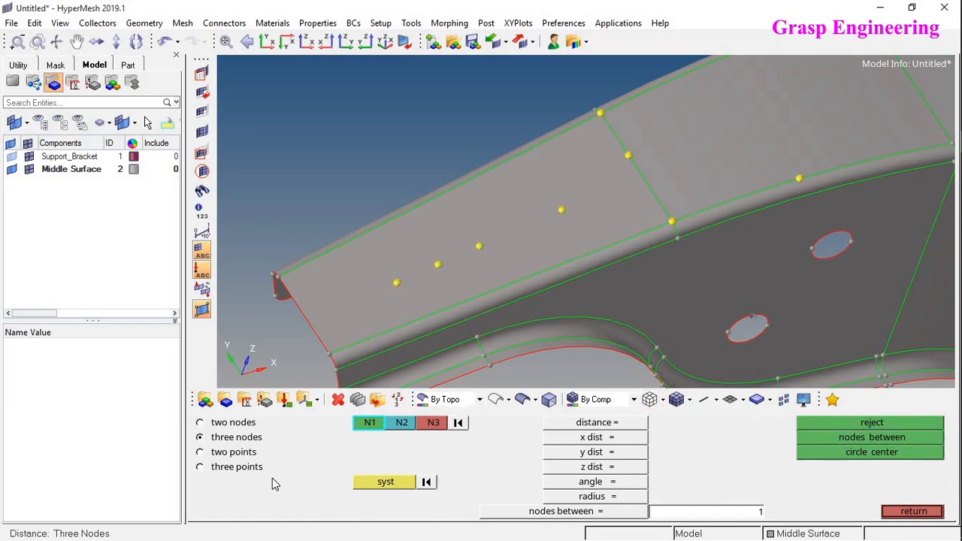
# Measure the two-point distance between the closely spaced points on the upper bend edge before the slots and try adding one point between them
pyautogui.click(210, 454)
pyautogui.keyDown('ctrl'); pyautogui.moveTo(696, 275); pyautogui.dragTo(488, 347, button='right'); pyautogui.keyUp('ctrl')
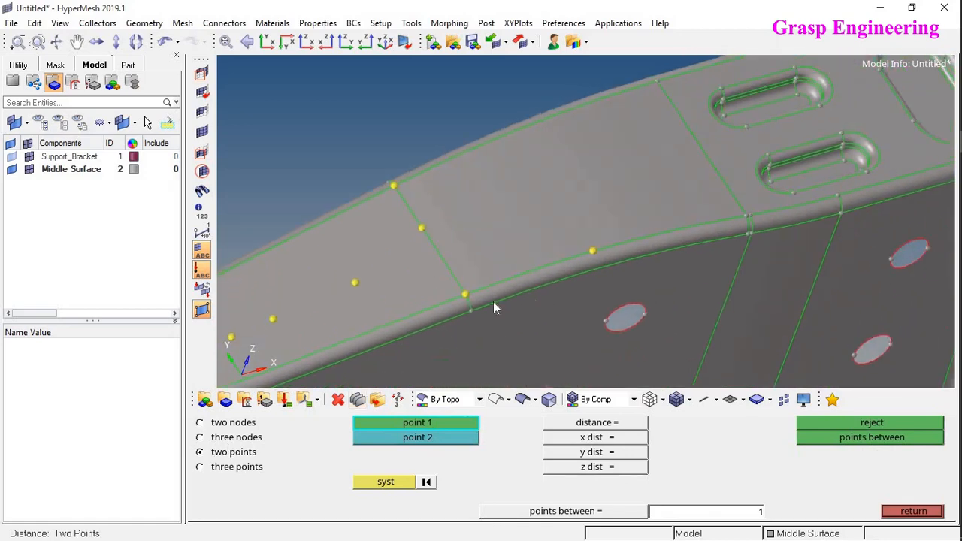
pyautogui.keyDown('ctrl'); pyautogui.scroll(3, 493, 301); pyautogui.keyUp('ctrl')
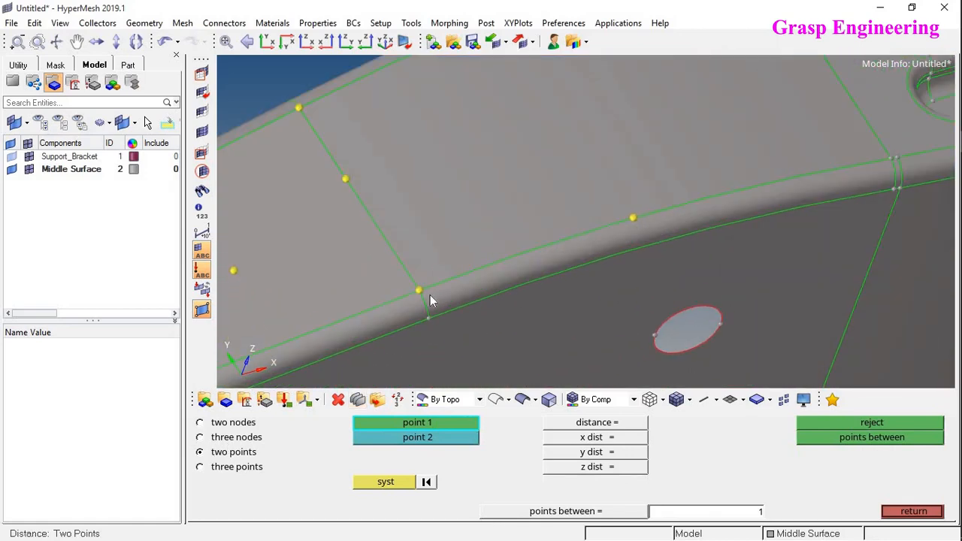
pyautogui.keyDown('ctrl'); pyautogui.moveTo(452, 358); pyautogui.dragTo(434, 367, button='right'); pyautogui.keyUp('ctrl')
pyautogui.keyDown('ctrl'); pyautogui.scroll(6, 598, 257); pyautogui.keyUp('ctrl')
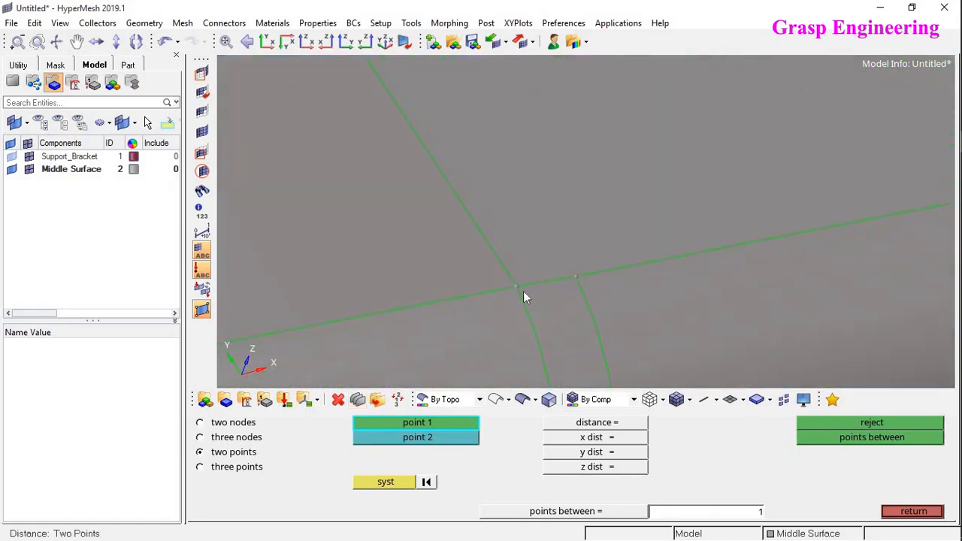
pyautogui.click(519, 296)
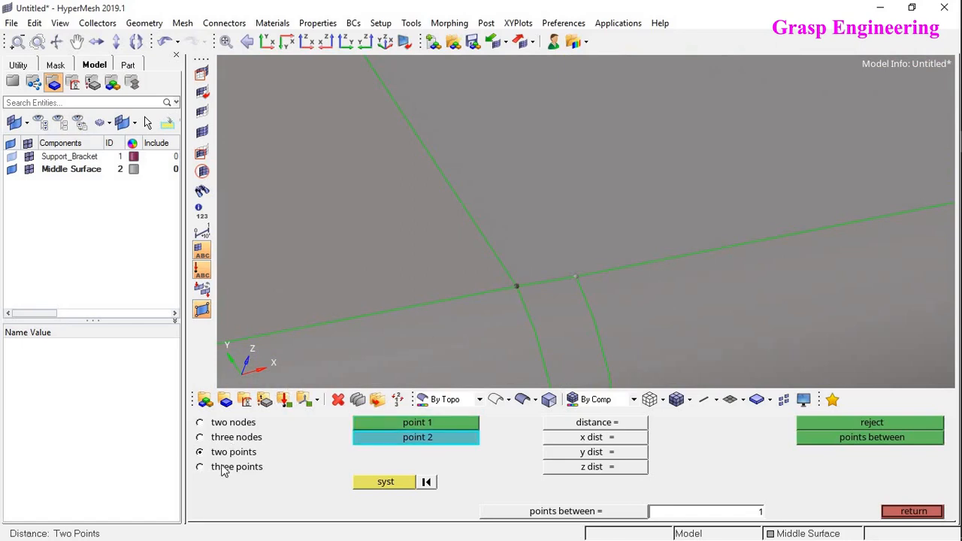
pyautogui.keyDown('ctrl'); pyautogui.scroll(4, 467, 307); pyautogui.keyUp('ctrl')
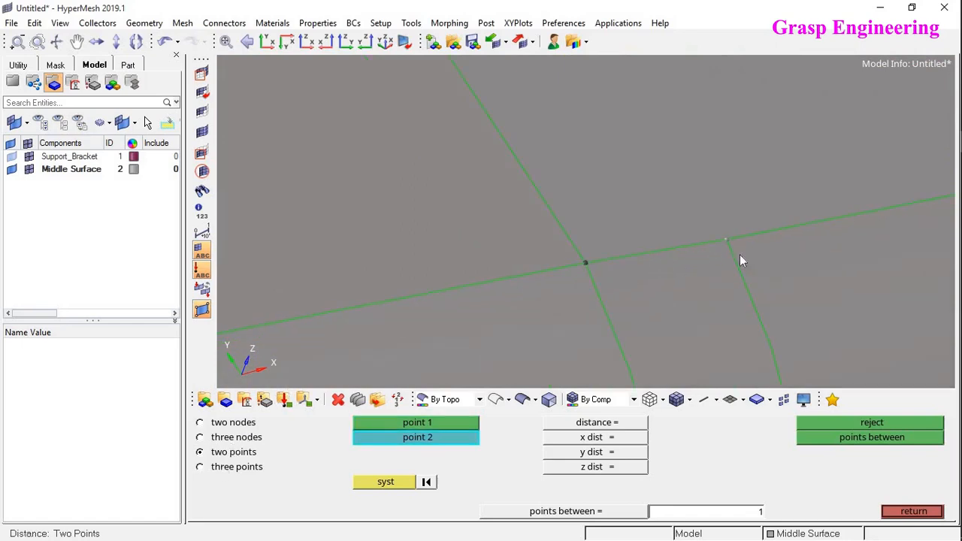
pyautogui.click(758, 288)
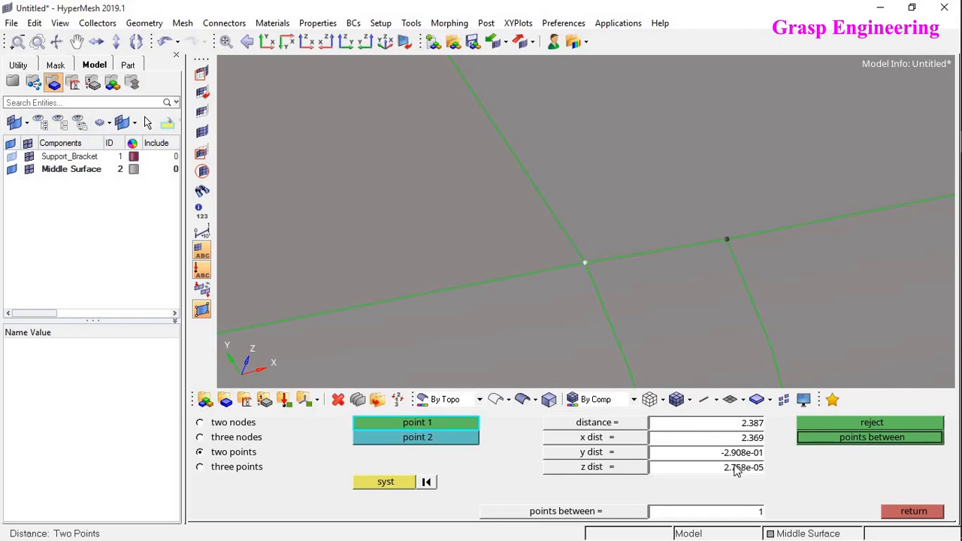
pyautogui.click(873, 439)
# Measure the angle and radius through three points along the upper bend edge beside the slots, and create their circle center
pyautogui.click(206, 467)
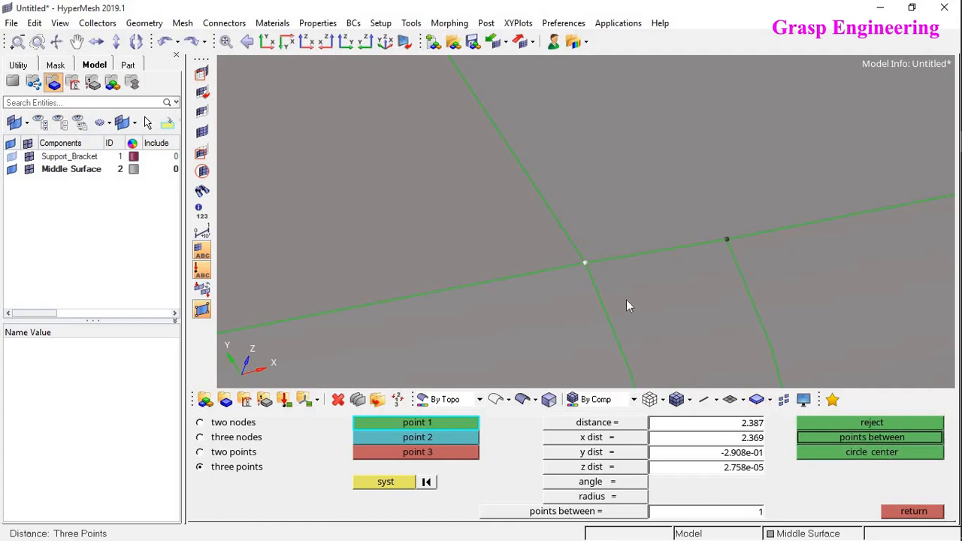
pyautogui.scroll(3, 625, 299)
pyautogui.click(437, 437)
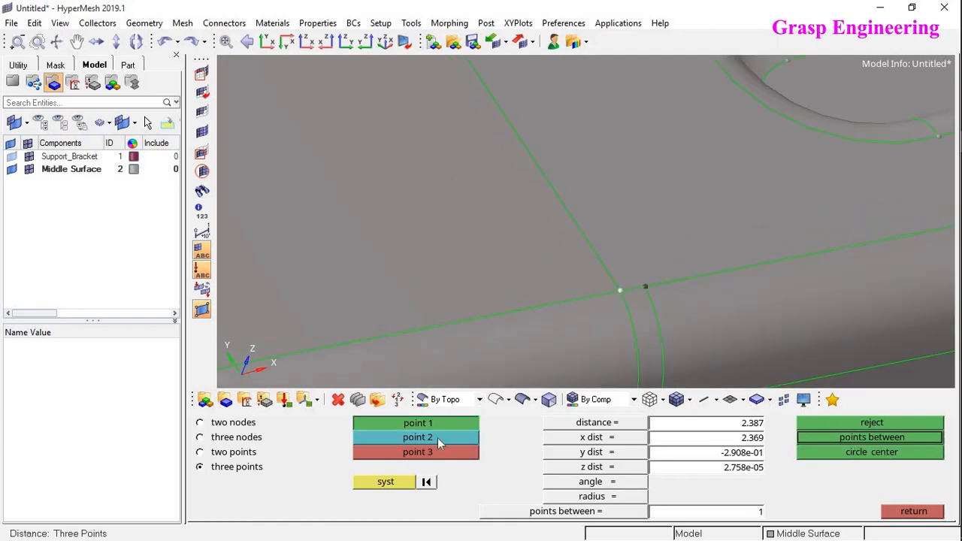
pyautogui.click(437, 438)
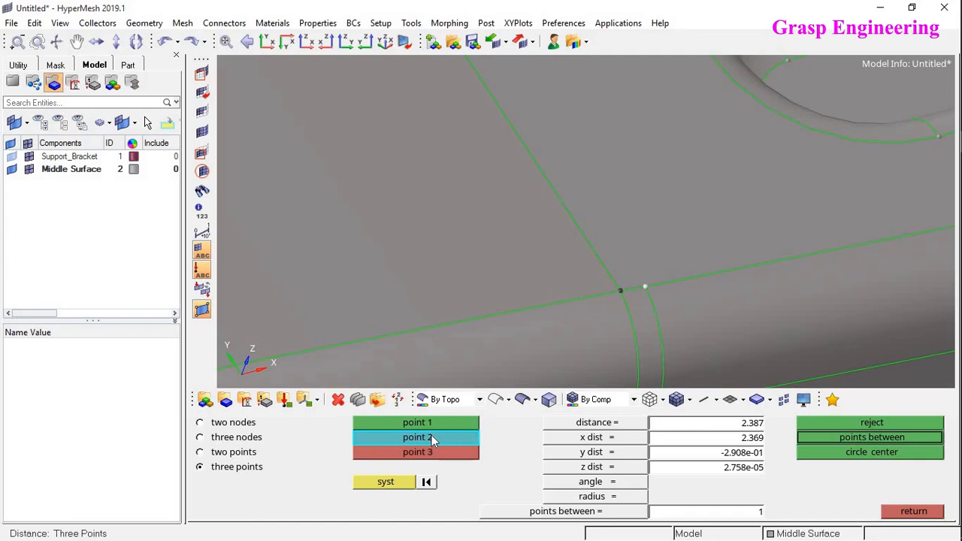
pyautogui.click(432, 437)
pyautogui.click(443, 454)
pyautogui.click(442, 454)
pyautogui.keyDown('ctrl'); pyautogui.moveTo(948, 233); pyautogui.dragTo(507, 324, button='right'); pyautogui.keyUp('ctrl')
pyautogui.click(788, 291)
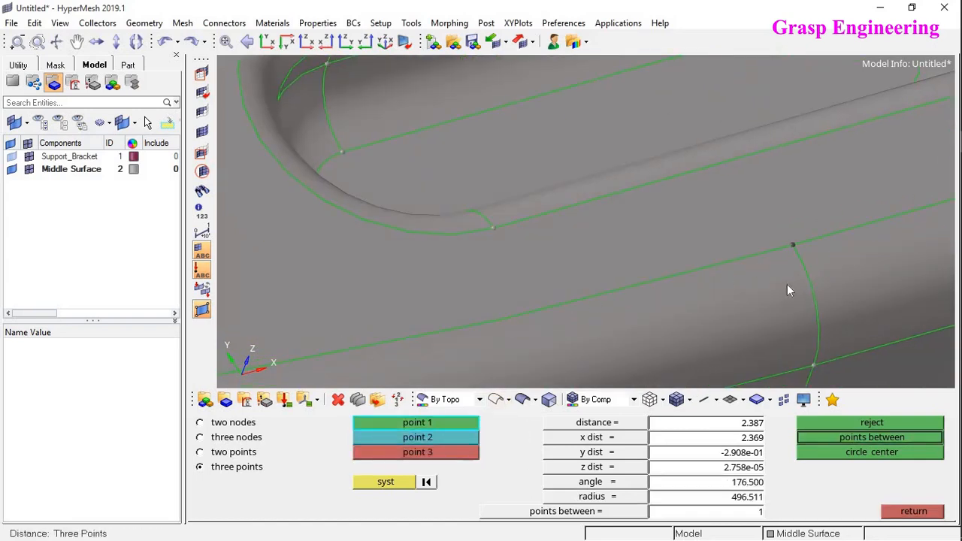
pyautogui.scroll(-4, 760, 250)
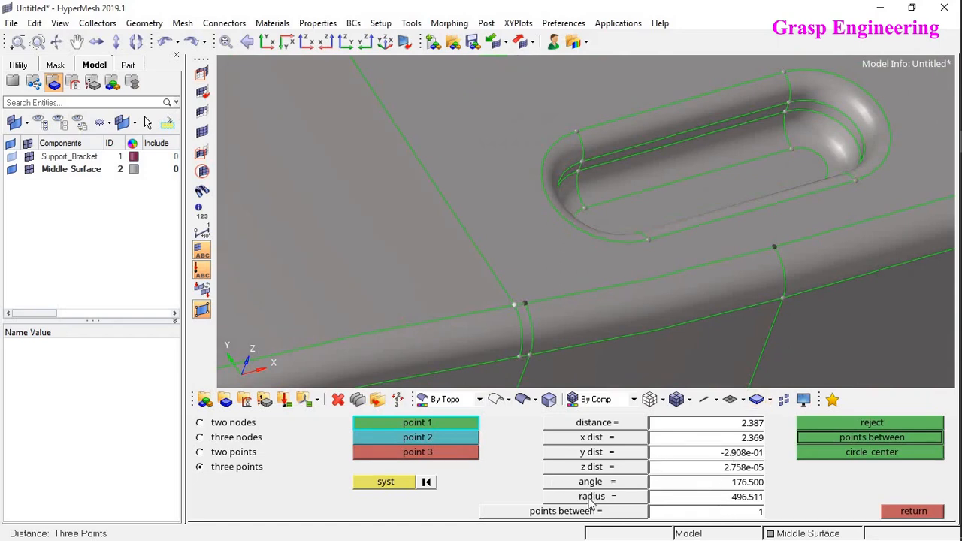
pyautogui.click(861, 454)
pyautogui.keyDown('ctrl'); pyautogui.moveTo(444, 344); pyautogui.dragTo(495, 215, button='right'); pyautogui.keyUp('ctrl')
pyautogui.keyDown('ctrl'); pyautogui.scroll(-6, 495, 214); pyautogui.keyUp('ctrl')
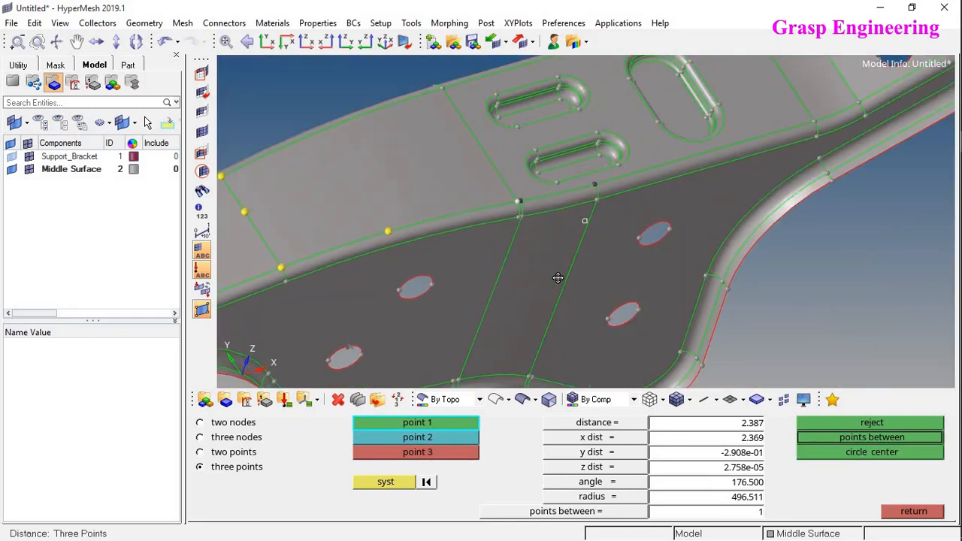
# Create the circle center of the upper round hole beside the slots from three points on its edge
pyautogui.keyDown('ctrl'); pyautogui.moveTo(558, 278); pyautogui.dragTo(562, 291); pyautogui.keyUp('ctrl')
pyautogui.keyDown('ctrl'); pyautogui.scroll(1, 563, 292); pyautogui.keyUp('ctrl')
pyautogui.keyDown('ctrl'); pyautogui.scroll(8, 564, 298); pyautogui.keyUp('ctrl')
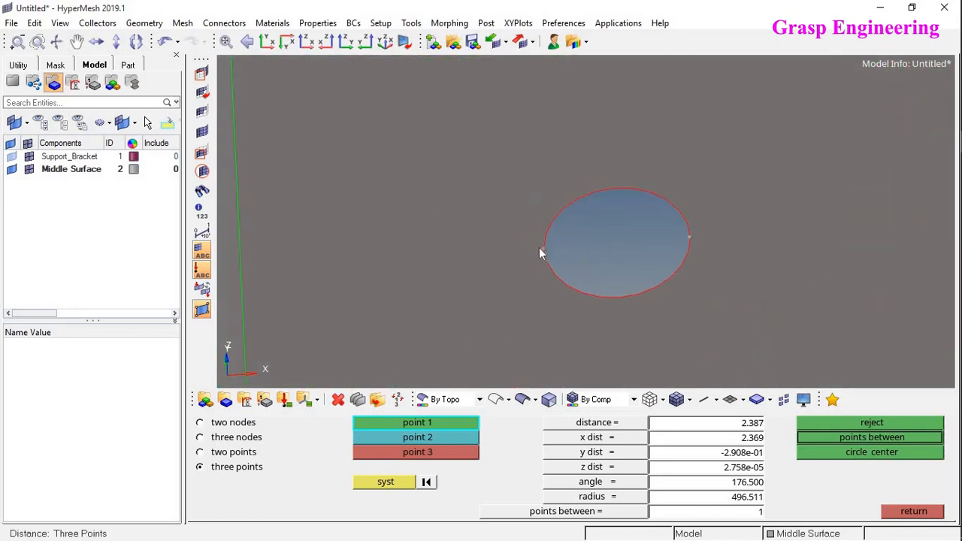
pyautogui.click(544, 250)
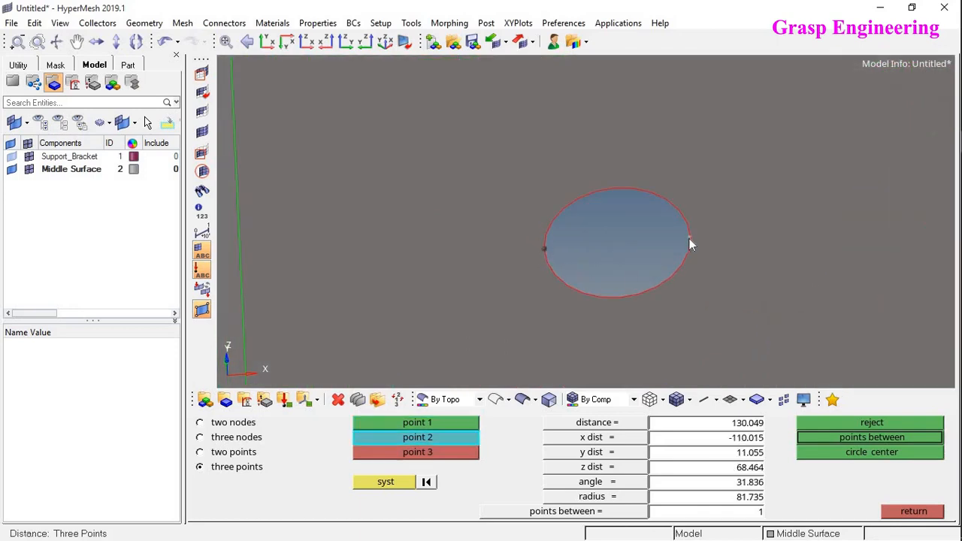
pyautogui.click(700, 259)
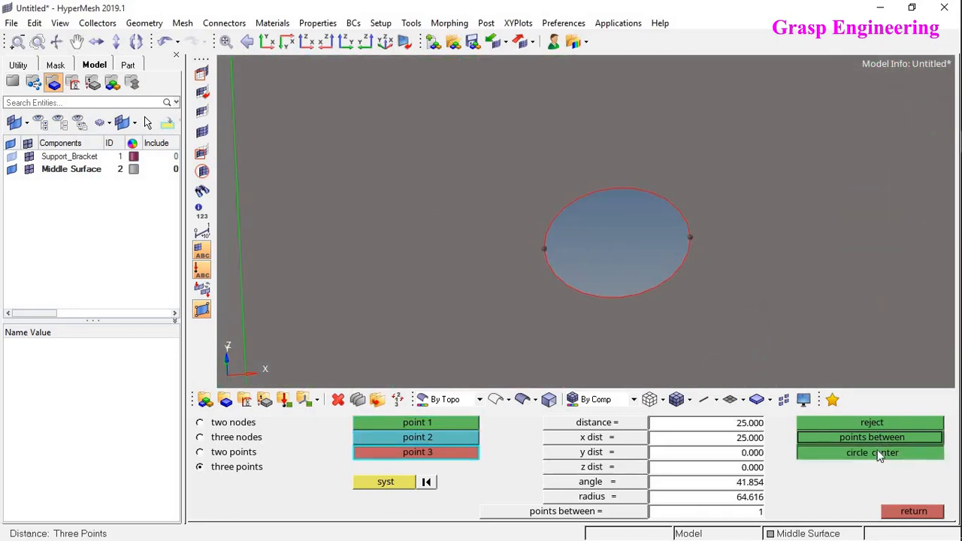
pyautogui.keyDown('ctrl'); pyautogui.scroll(10, 569, 293); pyautogui.keyUp('ctrl')
pyautogui.keyDown('ctrl'); pyautogui.moveTo(103, 323); pyautogui.dragTo(436, 453, button='right'); pyautogui.keyUp('ctrl')
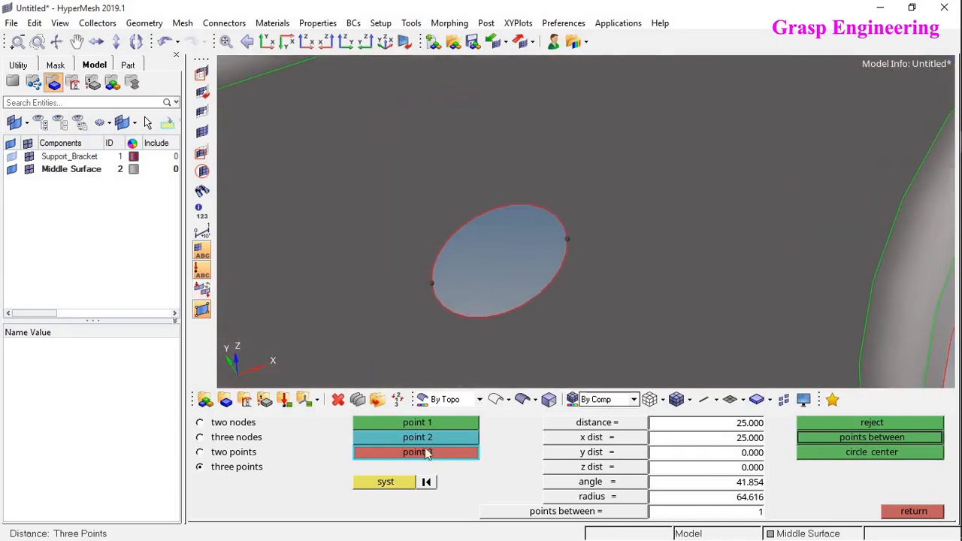
pyautogui.click(498, 208)
pyautogui.click(875, 452)
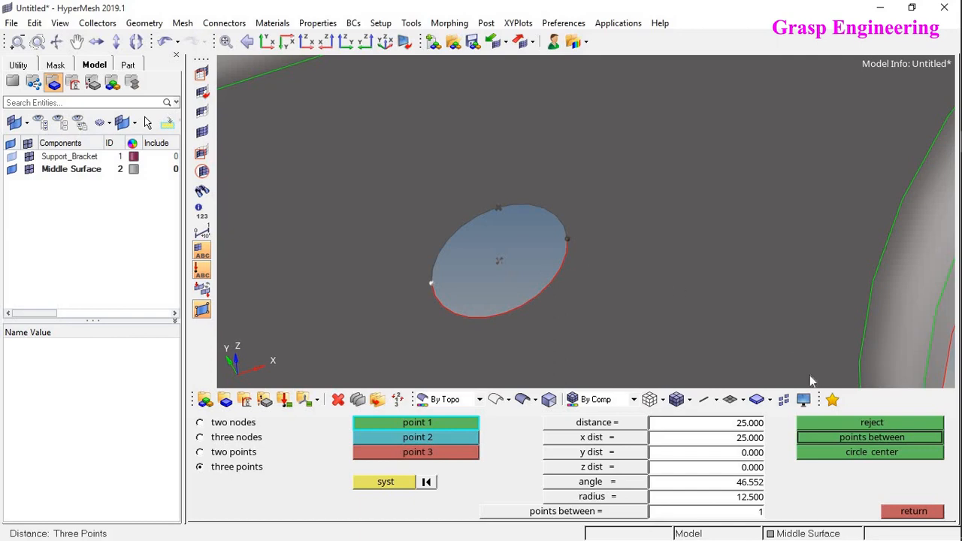
pyautogui.click(887, 510)
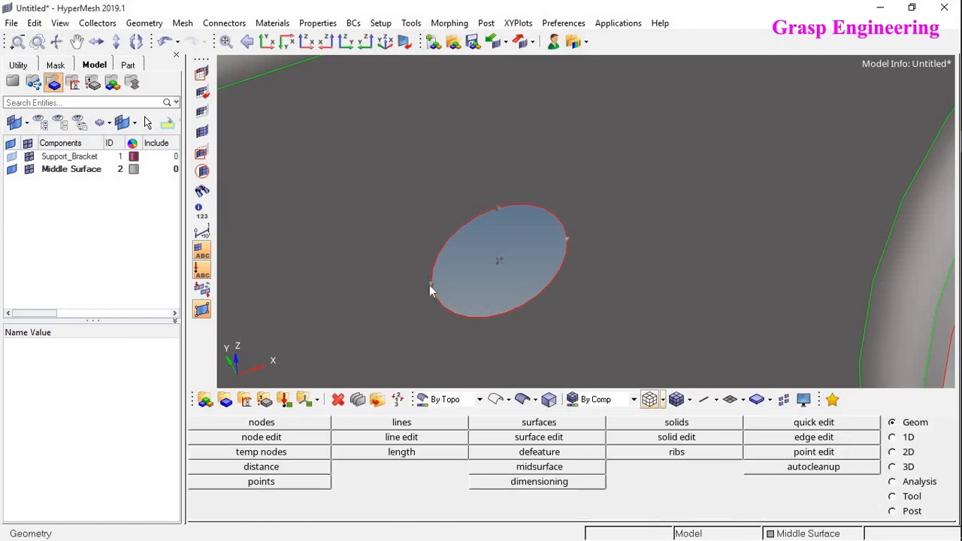
# Open the points creation tool and examine the options of its XYZ and Arc Center methods
pyautogui.keyDown('ctrl'); pyautogui.moveTo(428, 284); pyautogui.dragTo(588, 278, button='right'); pyautogui.keyUp('ctrl')
pyautogui.keyDown('ctrl'); pyautogui.scroll(-4, 588, 278); pyautogui.keyUp('ctrl')
pyautogui.keyDown('ctrl'); pyautogui.moveTo(525, 272); pyautogui.dragTo(778, 215, button='right'); pyautogui.keyUp('ctrl')
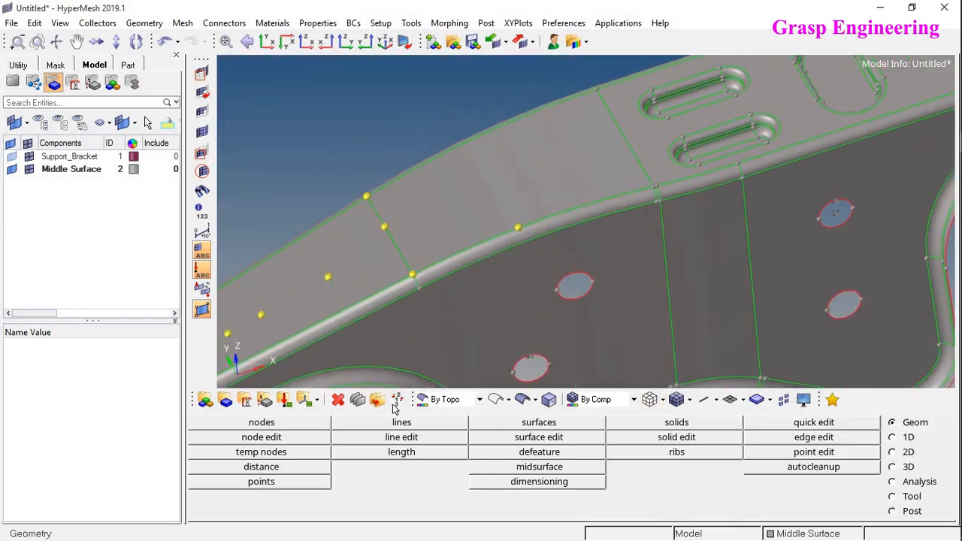
pyautogui.click(281, 484)
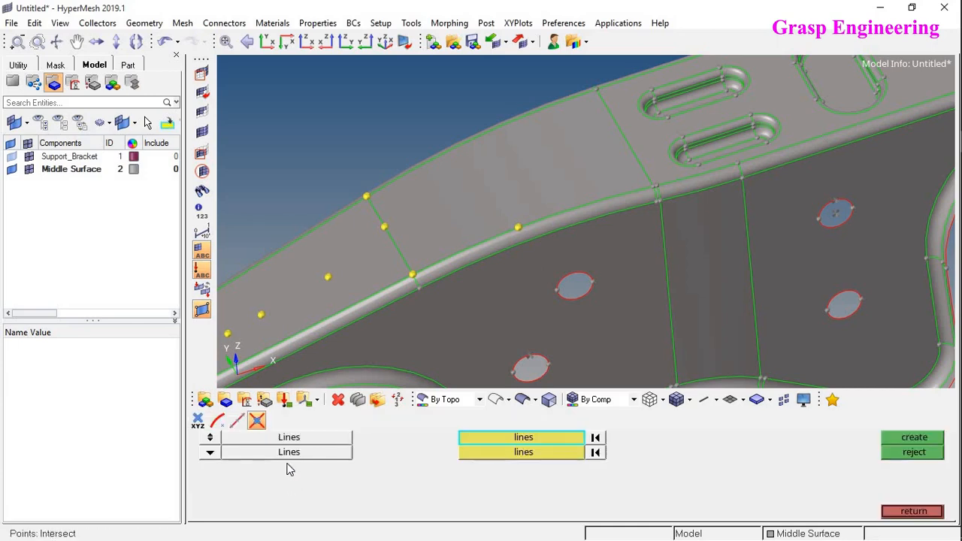
pyautogui.keyDown('ctrl'); pyautogui.moveTo(664, 182); pyautogui.dragTo(824, 185, button='right'); pyautogui.keyUp('ctrl')
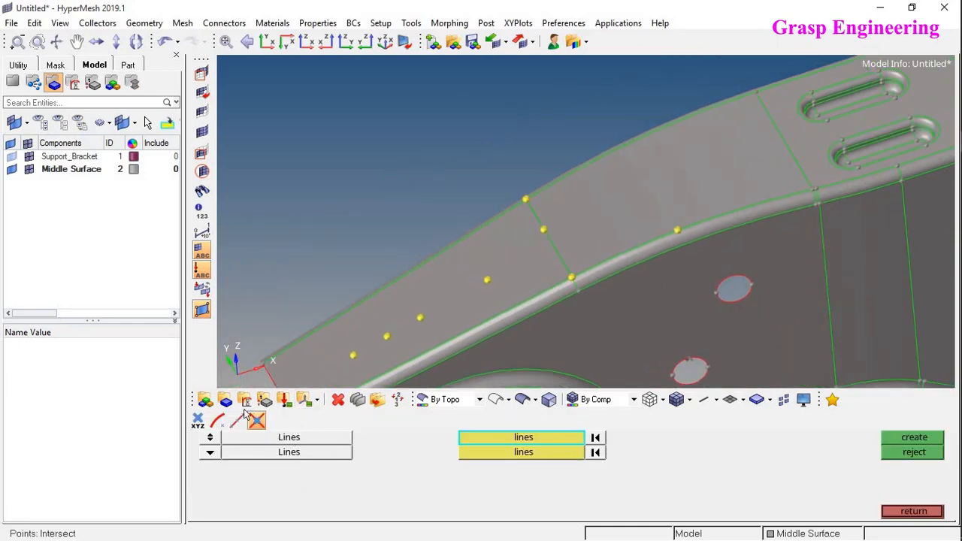
pyautogui.click(197, 419)
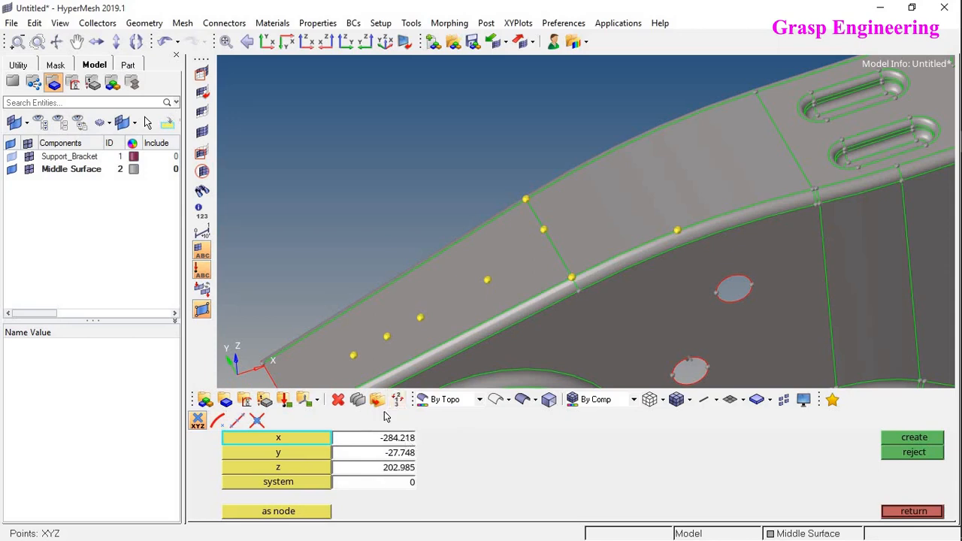
pyautogui.click(218, 421)
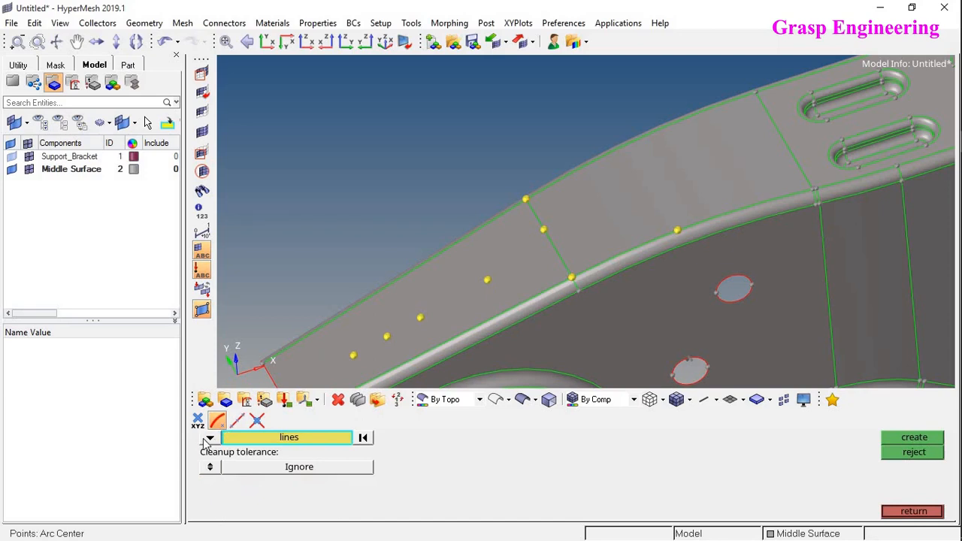
pyautogui.click(214, 440)
pyautogui.click(247, 460)
pyautogui.scroll(3, 613, 293)
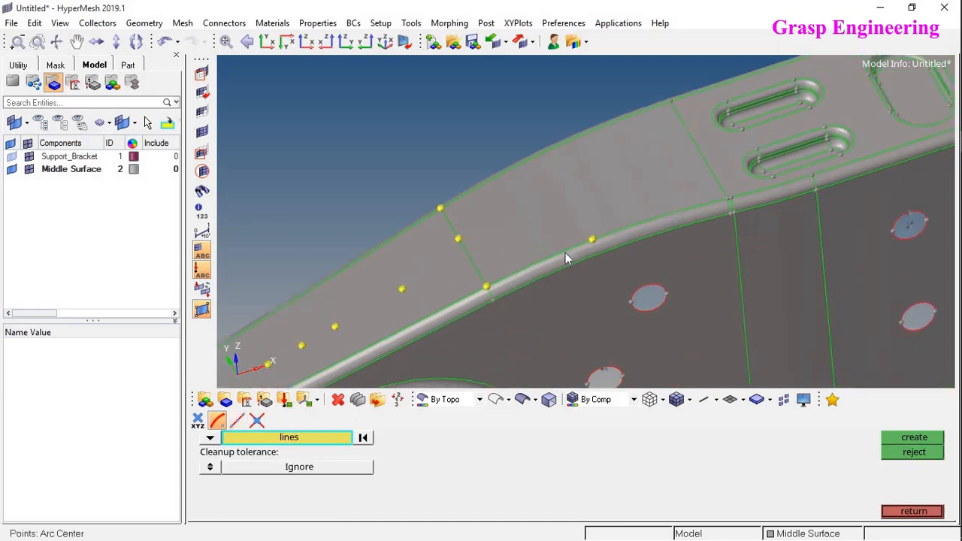
# Extract 5 parametric points along the cross line on the upper face just before the slots
pyautogui.click(236, 421)
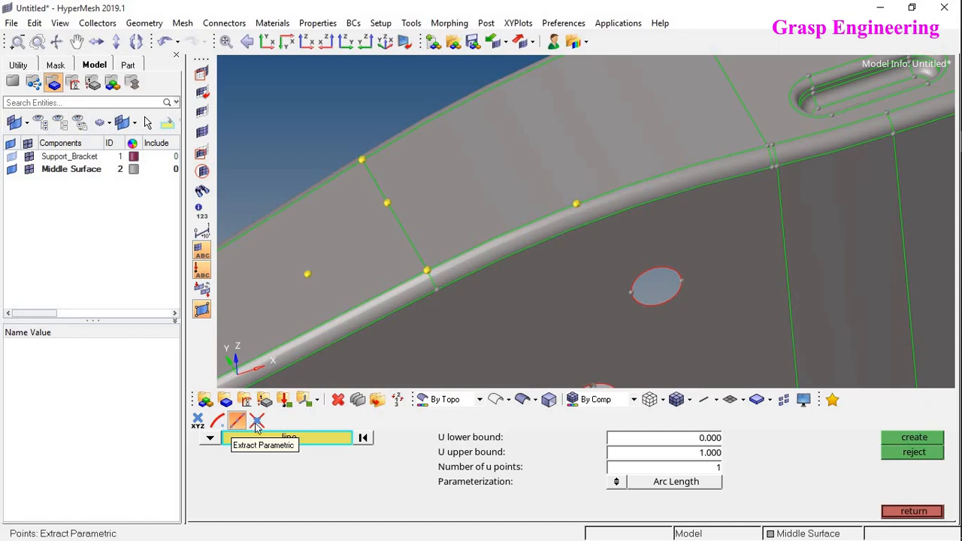
pyautogui.click(405, 233)
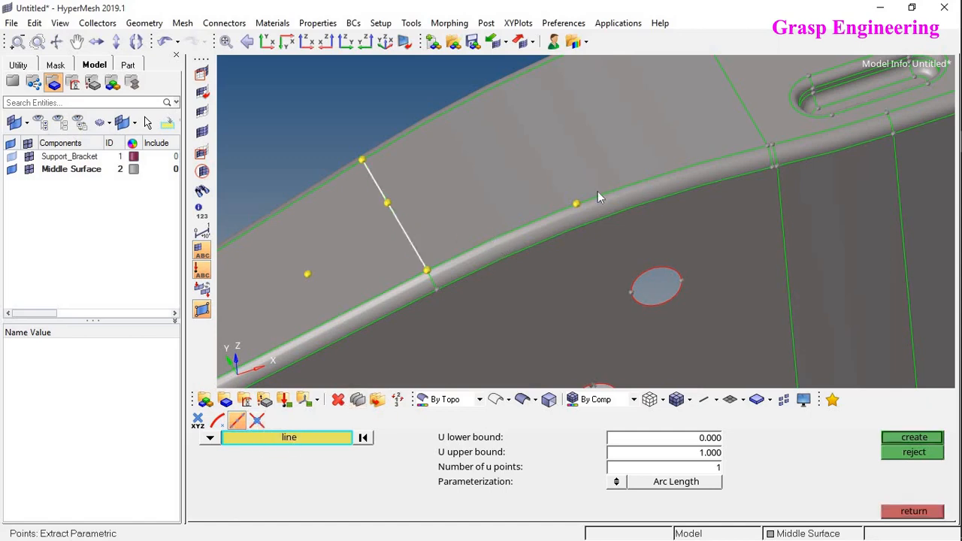
pyautogui.keyDown('ctrl'); pyautogui.moveTo(520, 309); pyautogui.dragTo(432, 410, button='right'); pyautogui.keyUp('ctrl')
pyautogui.click(361, 440)
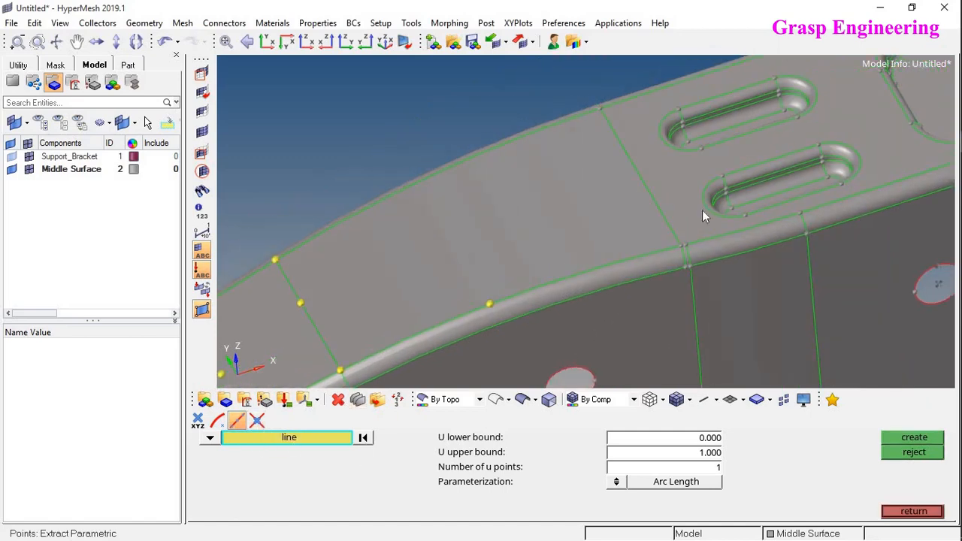
pyautogui.click(652, 198)
pyautogui.click(705, 469)
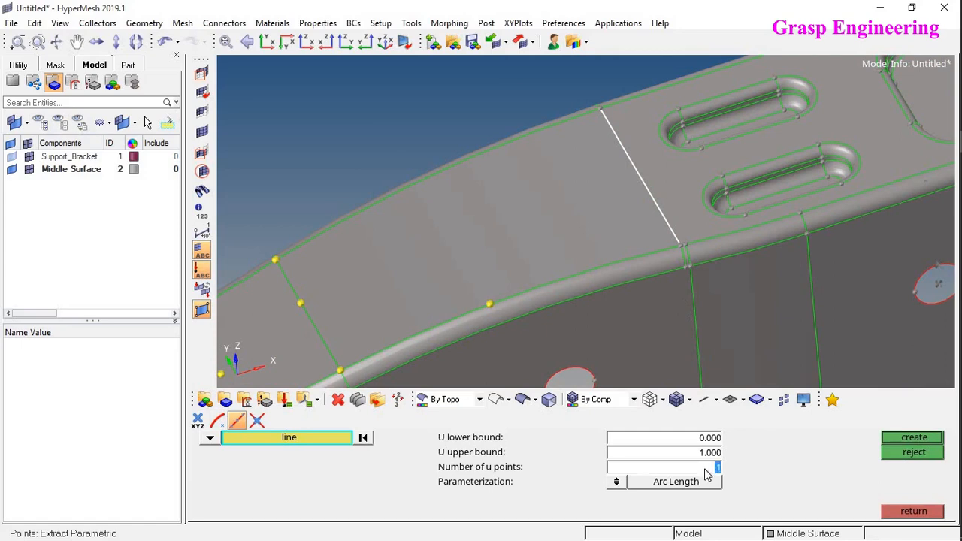
pyautogui.write('5')
pyautogui.click(893, 440)
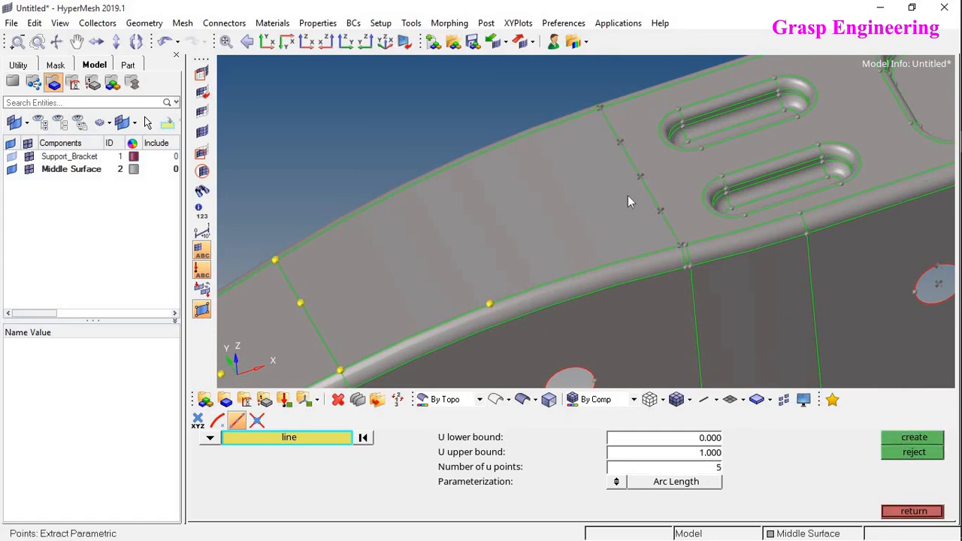
# Extract parametric points on the curved upper surface before the slots, with 1 u point and 1 v point
pyautogui.scroll(2, 657, 216)
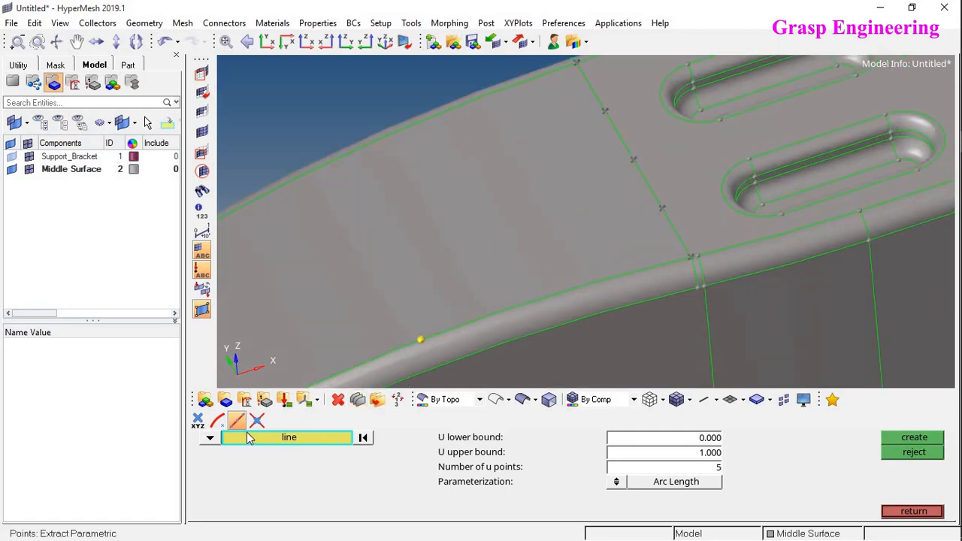
pyautogui.click(212, 438)
pyautogui.click(234, 459)
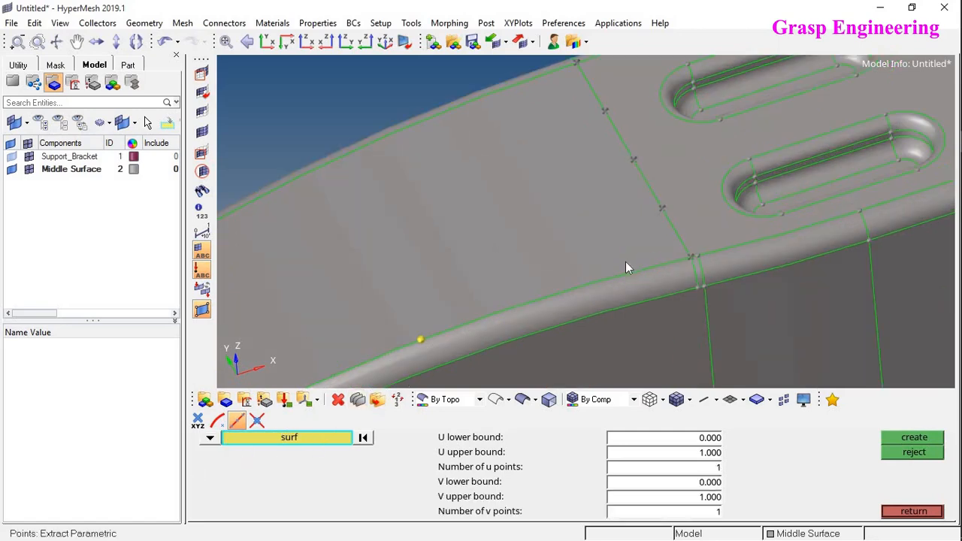
pyautogui.click(647, 267)
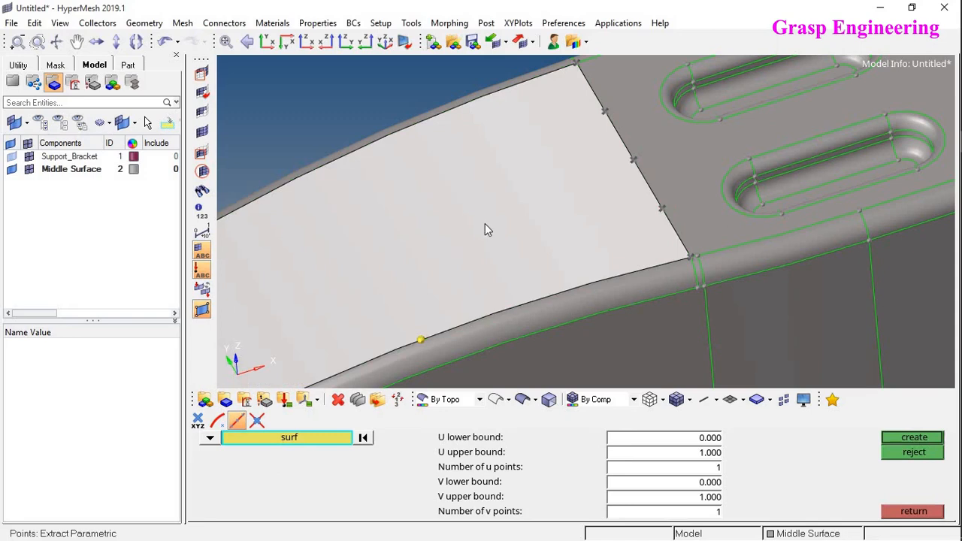
pyautogui.click(916, 444)
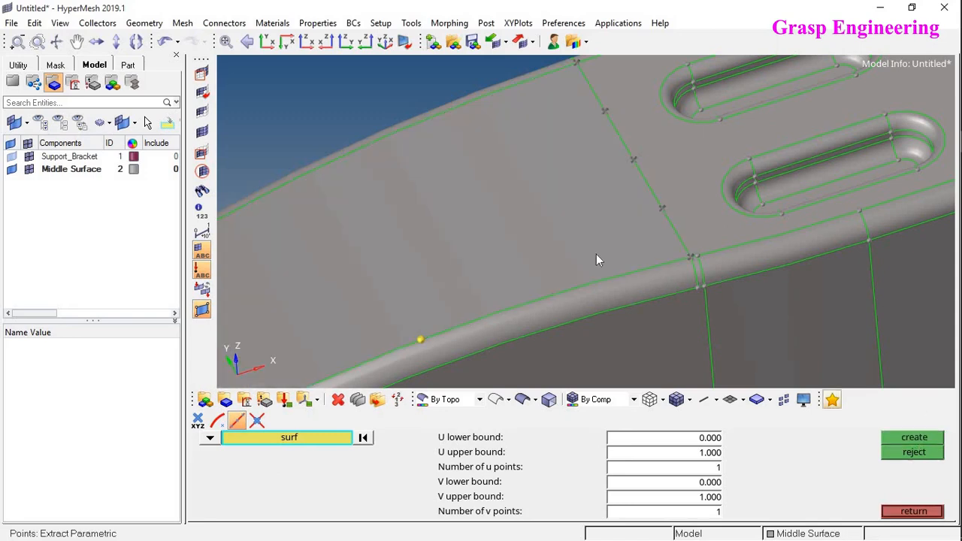
# Extract parametric points on the narrow bend surface before the long slot, with 5 u points and 2 v points
pyautogui.keyDown('ctrl'); pyautogui.scroll(-2, 595, 254); pyautogui.keyUp('ctrl')
pyautogui.keyDown('ctrl'); pyautogui.moveTo(507, 165); pyautogui.dragTo(514, 162); pyautogui.keyUp('ctrl')
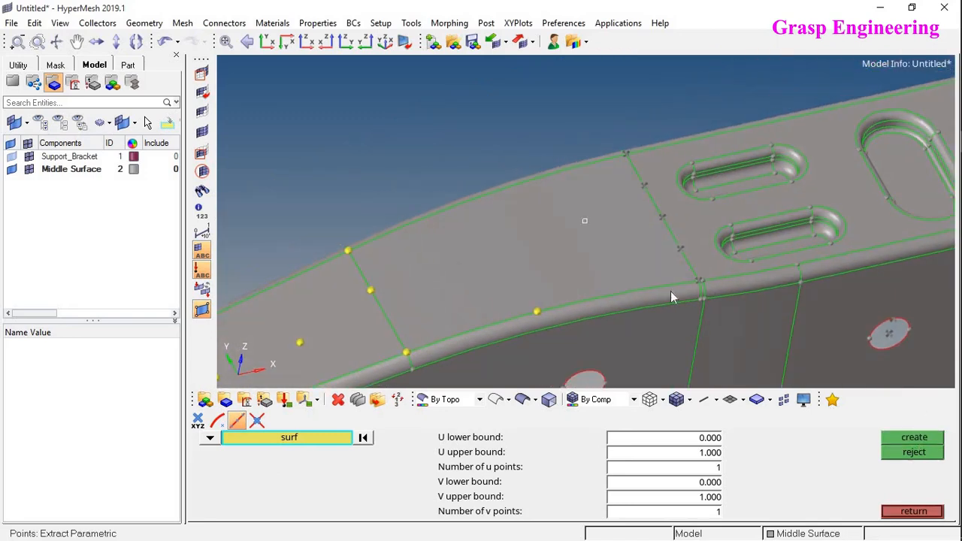
pyautogui.moveTo(687, 279)
pyautogui.keyDown('ctrl'); pyautogui.mouseDown()
pyautogui.moveTo(370, 244)
pyautogui.moveTo(531, 259)
pyautogui.mouseUp(); pyautogui.keyUp('ctrl')
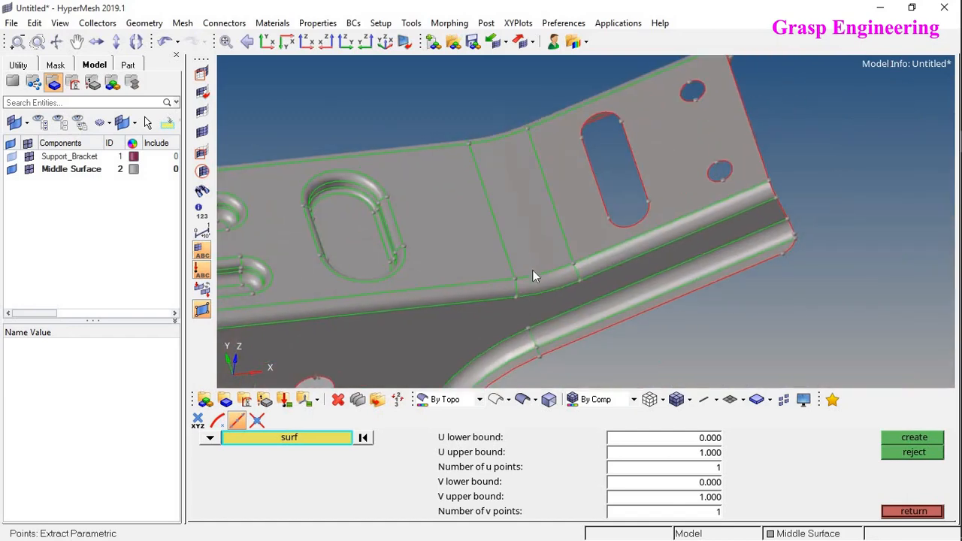
pyautogui.click(533, 272)
pyautogui.keyDown('ctrl'); pyautogui.scroll(-2, 536, 273); pyautogui.keyUp('ctrl')
pyautogui.keyDown('ctrl'); pyautogui.scroll(-1, 575, 304); pyautogui.keyUp('ctrl')
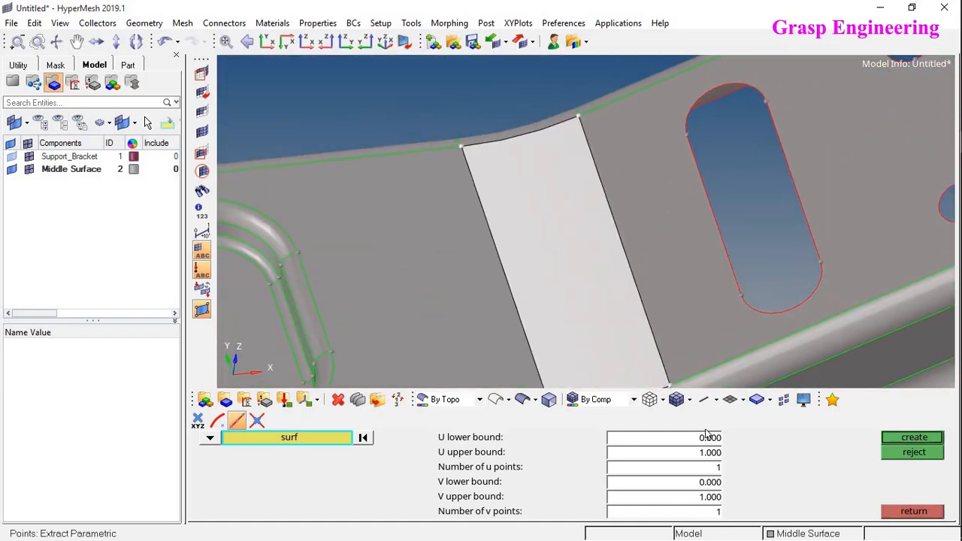
pyautogui.keyDown('ctrl'); pyautogui.scroll(-2, 579, 275); pyautogui.keyUp('ctrl')
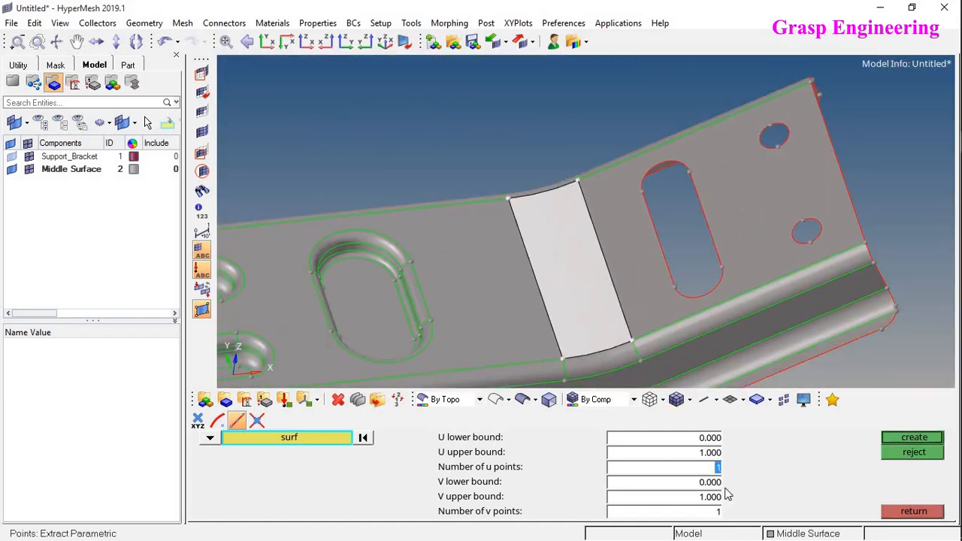
pyautogui.write('5')
pyautogui.click(716, 510)
pyautogui.press('BackSpace')
pyautogui.write('2')
pyautogui.click(901, 439)
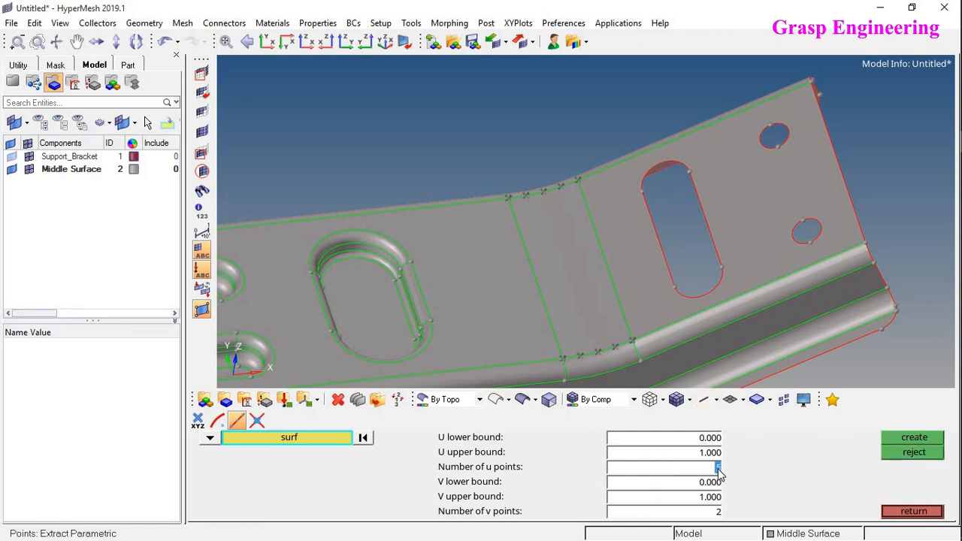
# Extract parametric points on the same bend surface again, with 2 u points and 5 v points
pyautogui.click(717, 512)
pyautogui.write('5')
pyautogui.click(903, 438)
pyautogui.click(609, 343)
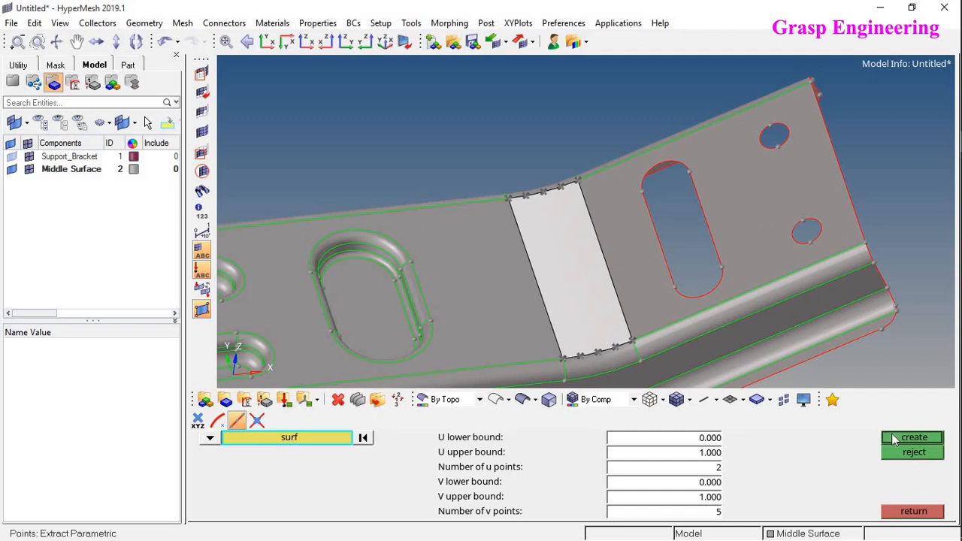
pyautogui.click(901, 437)
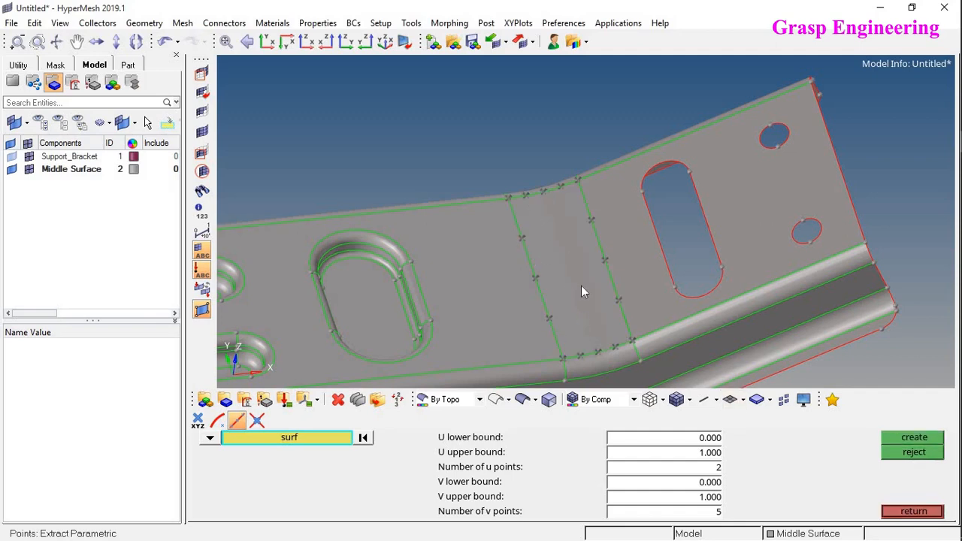
# Try to create an intersection point between the short cross line on the rounded bend and the adjoining lower bend edge
pyautogui.click(257, 420)
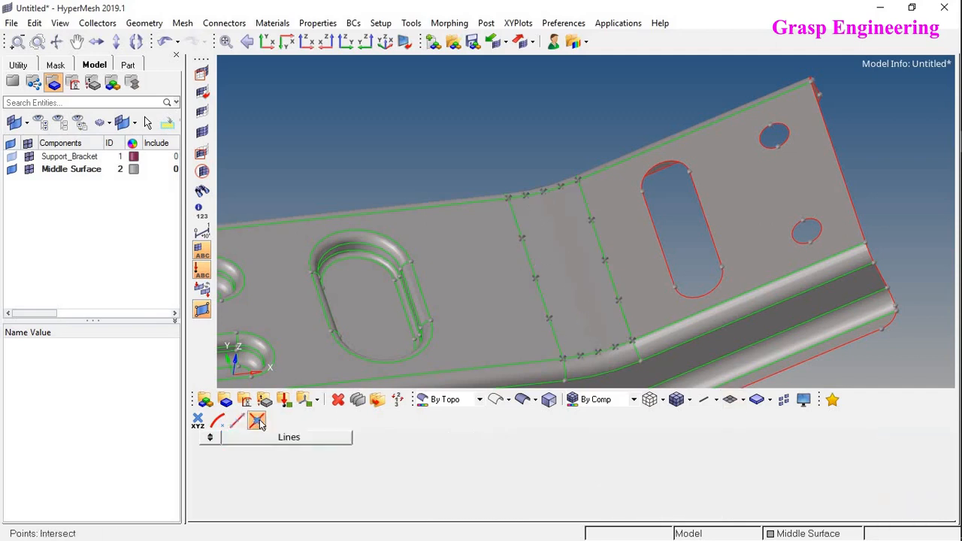
pyautogui.keyDown('ctrl'); pyautogui.moveTo(715, 160); pyautogui.dragTo(611, 158); pyautogui.keyUp('ctrl')
pyautogui.scroll(10, 579, 174)
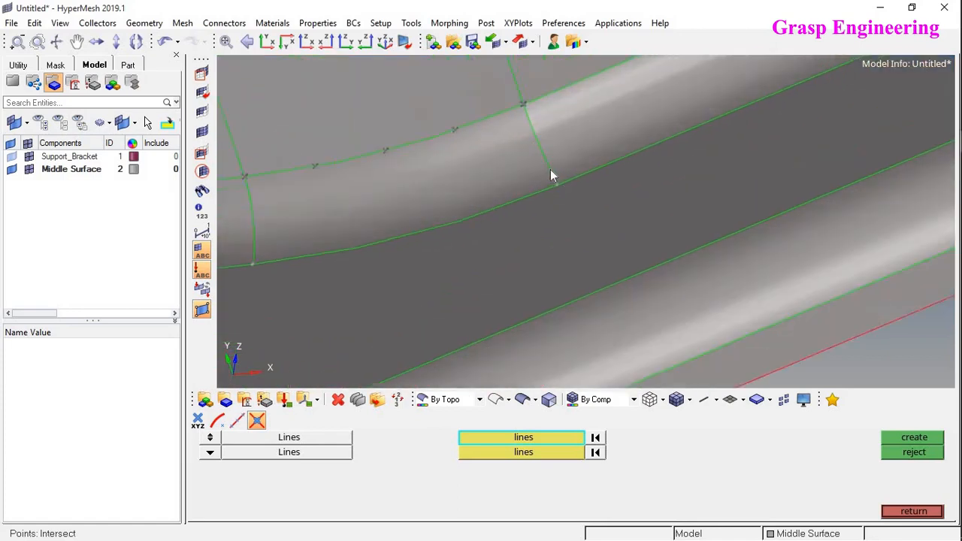
pyautogui.click(541, 184)
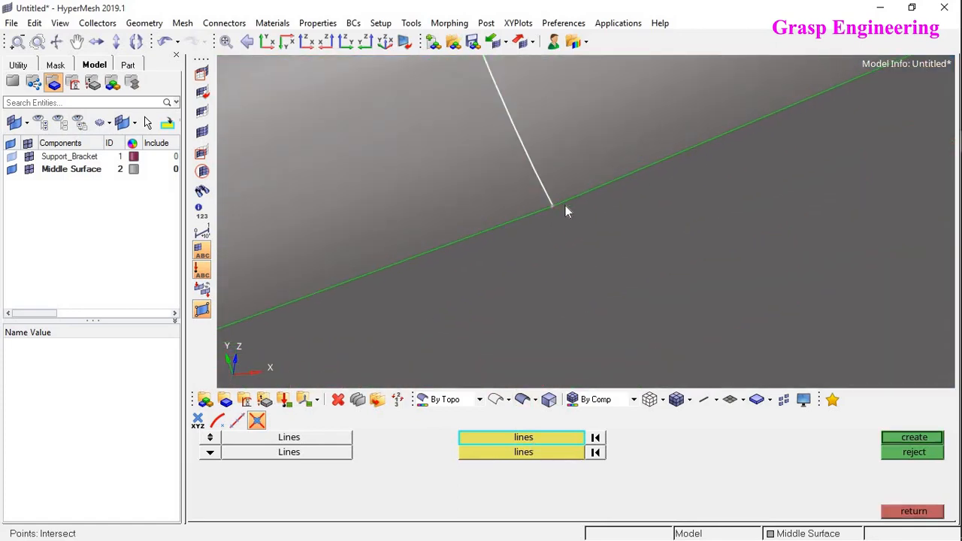
pyautogui.click(574, 199)
pyautogui.click(905, 439)
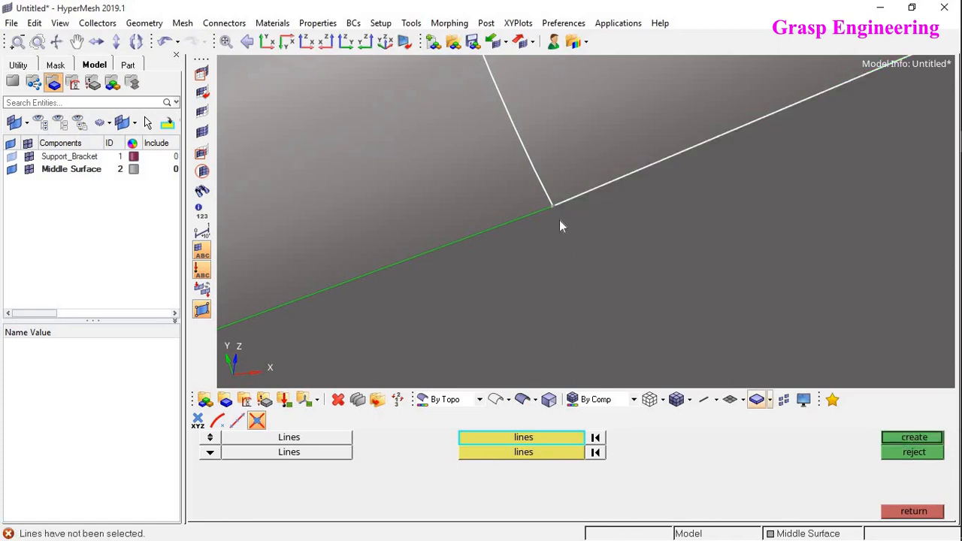
pyautogui.scroll(-10, 559, 219)
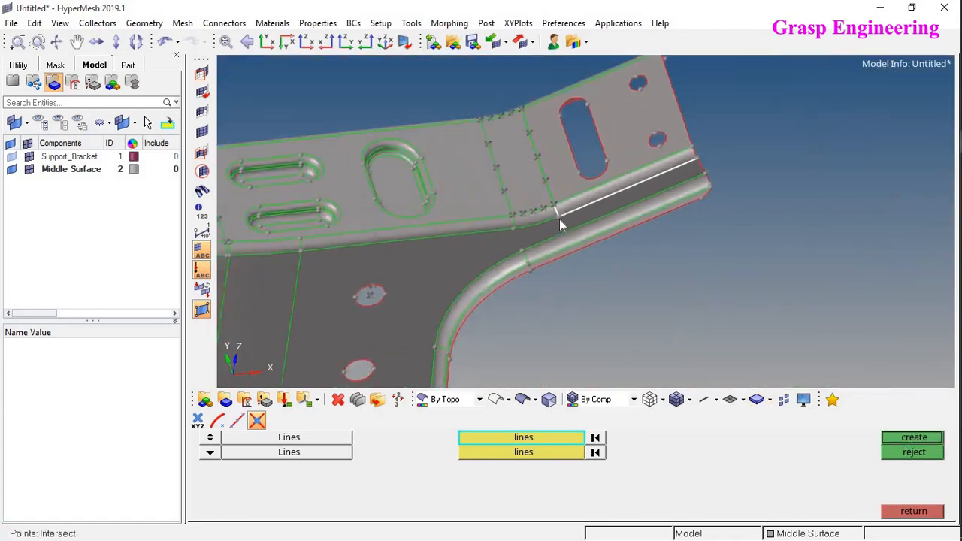
pyautogui.scroll(5, 371, 254)
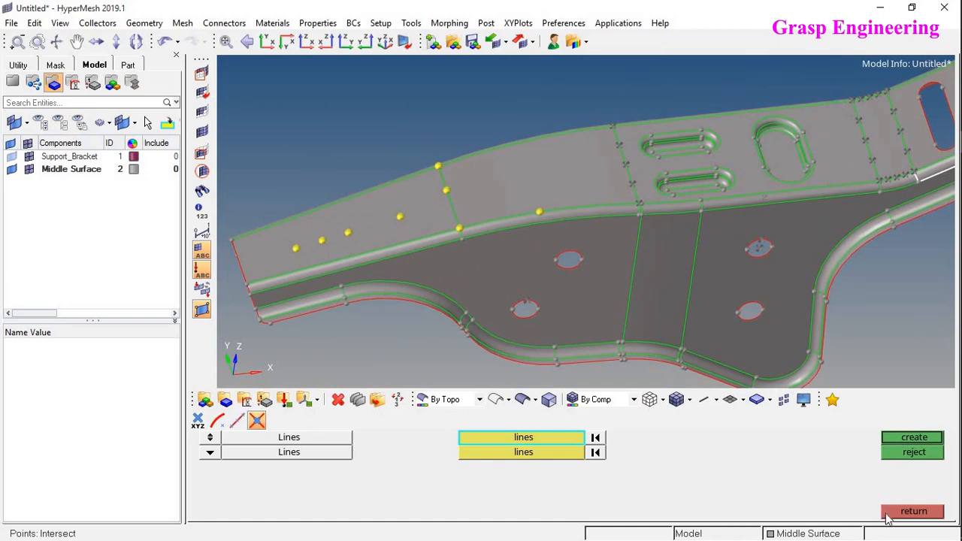
pyautogui.click(913, 511)
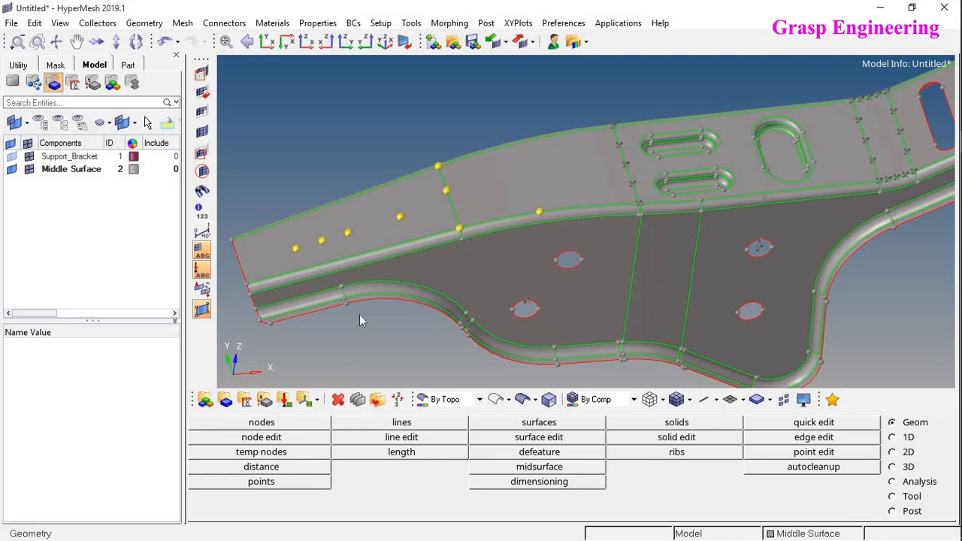
pyautogui.scroll(-5, 359, 314)
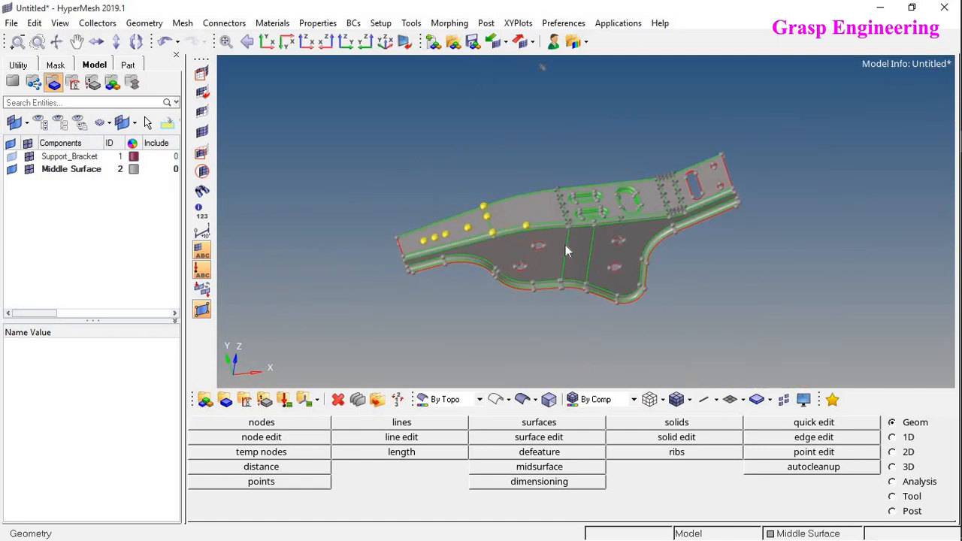